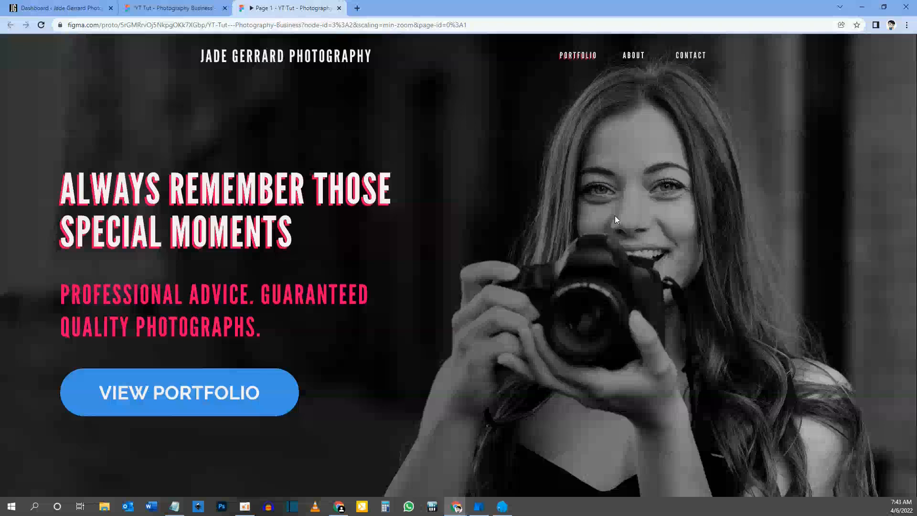
Look over the Figma home page prototype, then switch to the WordPress site and open the global footer for editing in Divi's Theme Builder
{"action": "scroll", "coordinate": [627, 286], "scroll_direction": "down", "scroll_amount": 15}
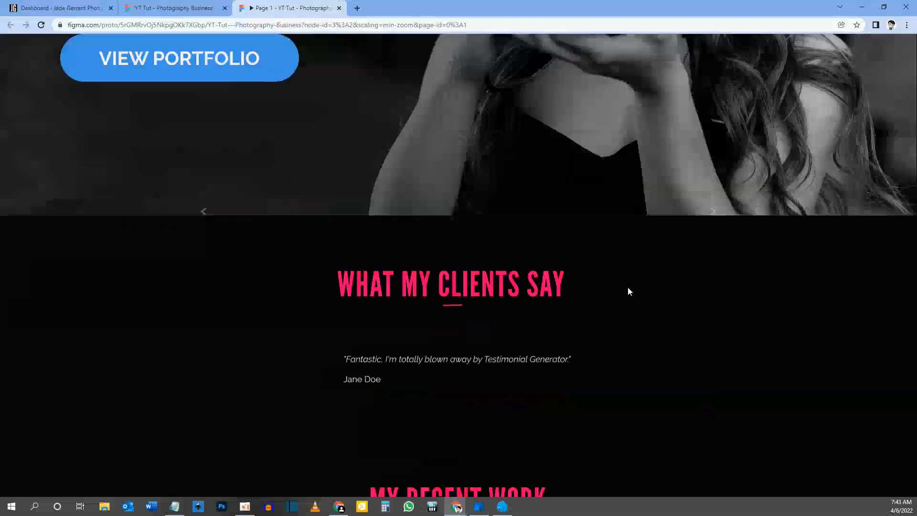
{"action": "scroll", "coordinate": [627, 287], "scroll_direction": "down", "scroll_amount": 3}
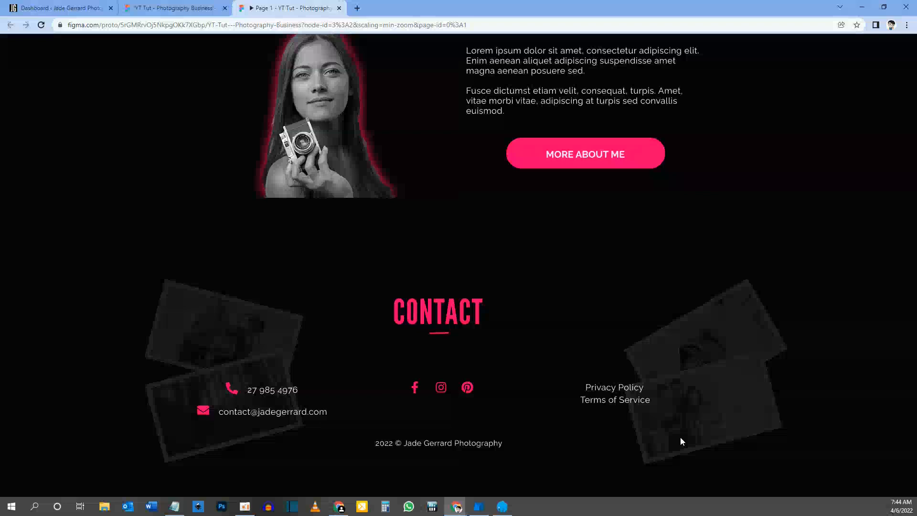
{"action": "left_click", "coordinate": [67, 10]}
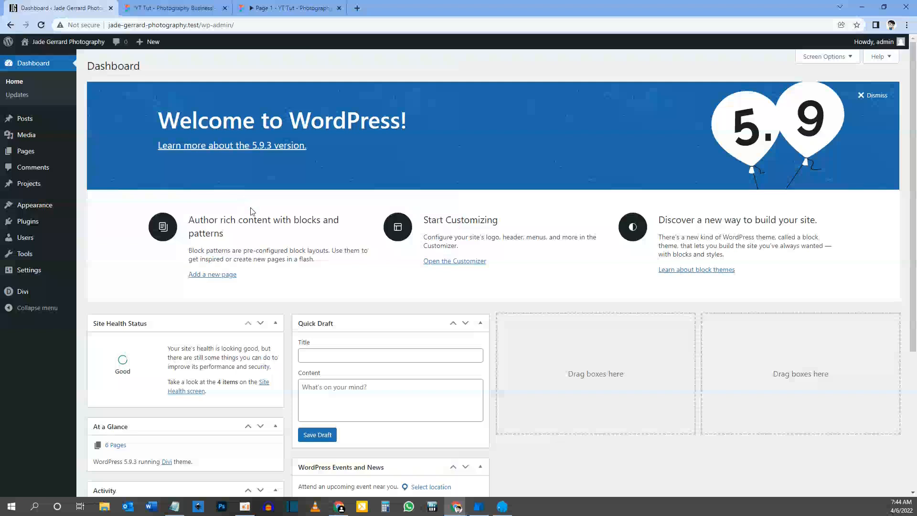
{"action": "mouse_move", "coordinate": [49, 294]}
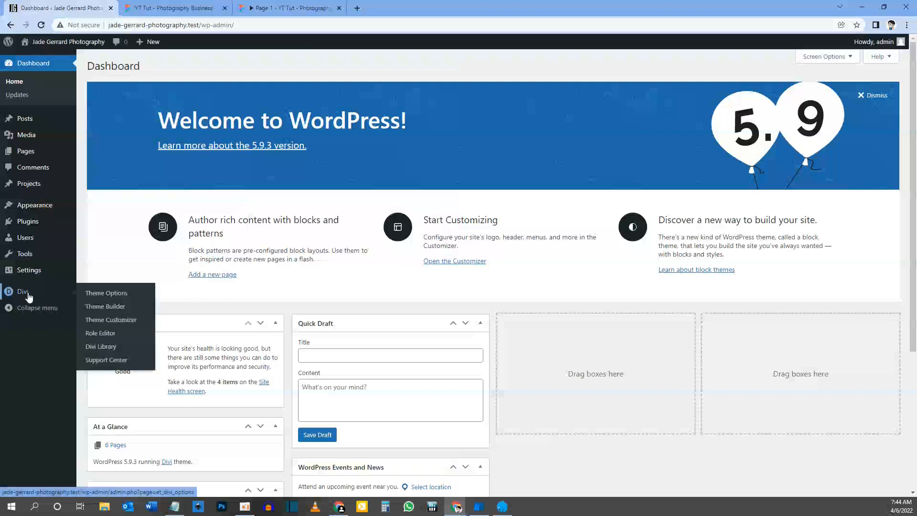
{"action": "left_click", "coordinate": [116, 309]}
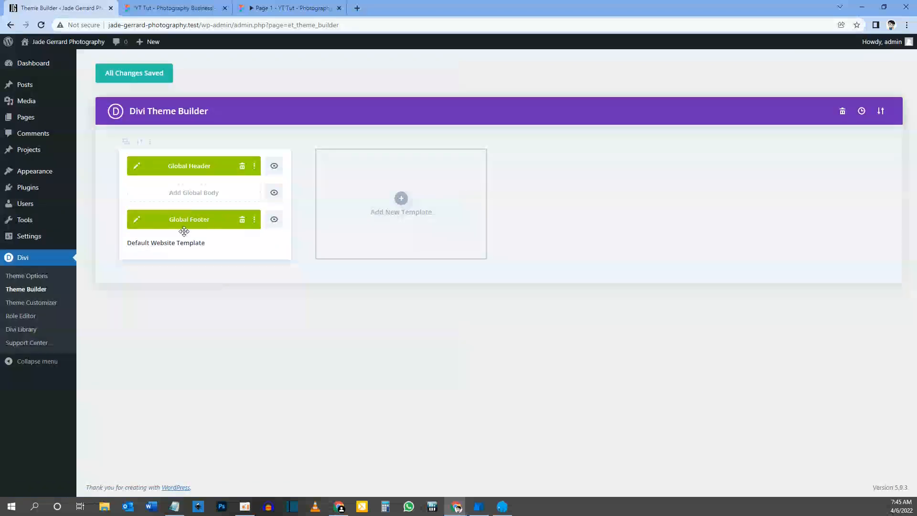
{"action": "left_click", "coordinate": [135, 222]}
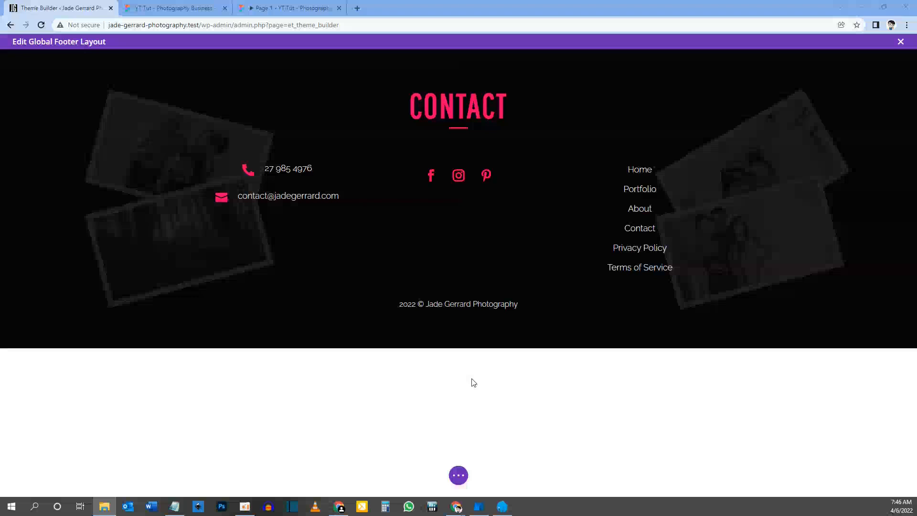
Open the footer section's settings in a docked side panel and show its background image options
{"action": "mouse_move", "coordinate": [394, 164]}
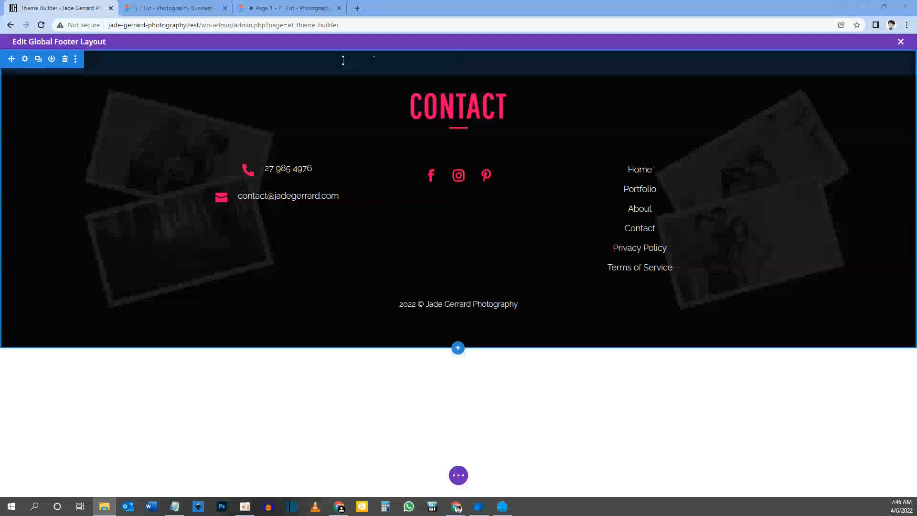
{"action": "left_click", "coordinate": [25, 59]}
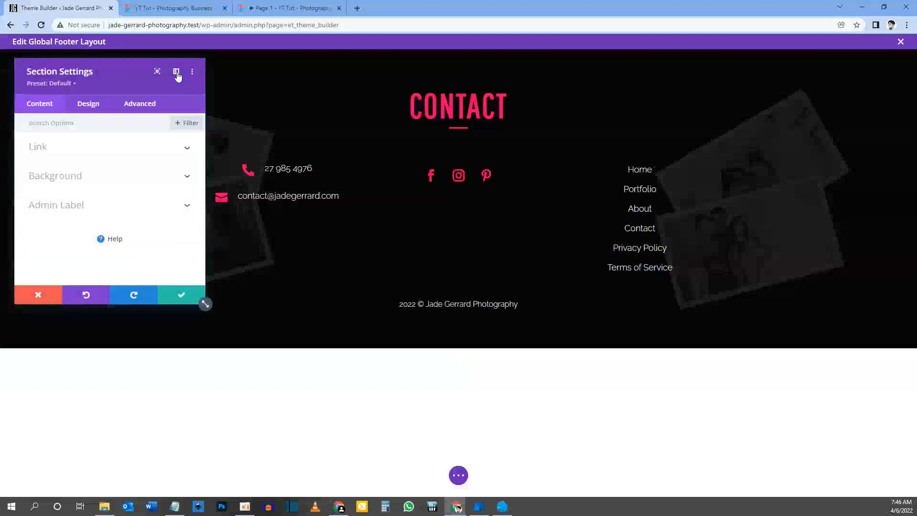
{"action": "left_click", "coordinate": [177, 72]}
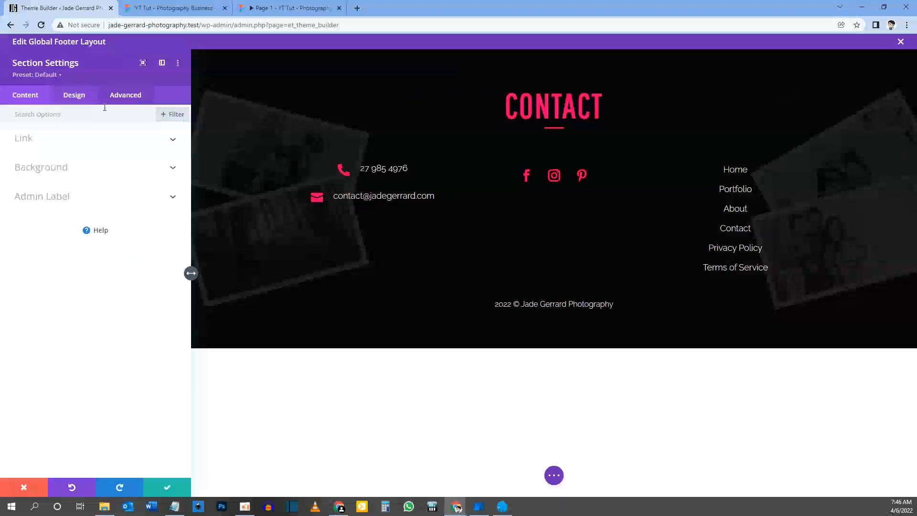
{"action": "left_click", "coordinate": [56, 171]}
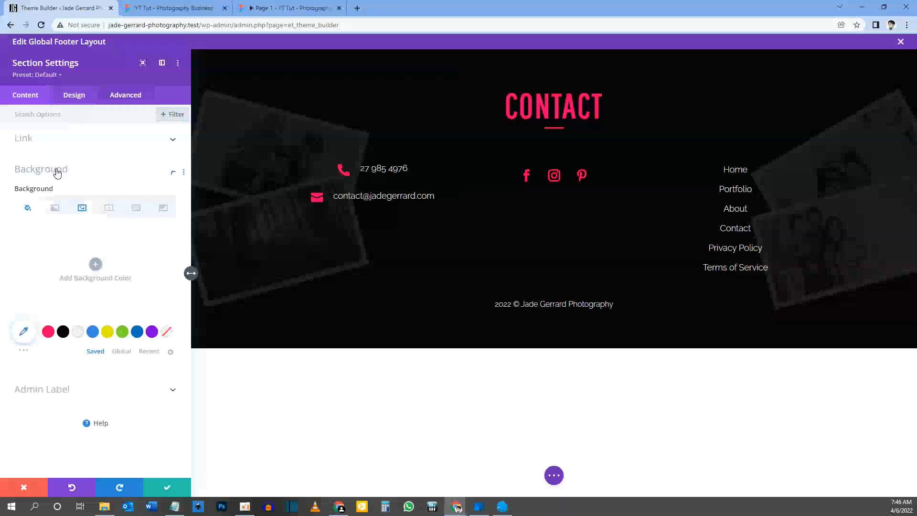
{"action": "left_click", "coordinate": [82, 212]}
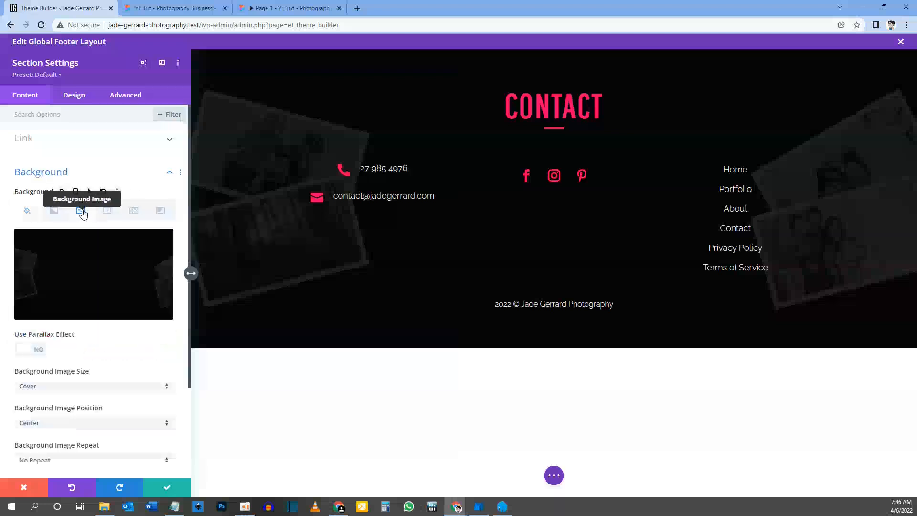
{"action": "mouse_move", "coordinate": [61, 280]}
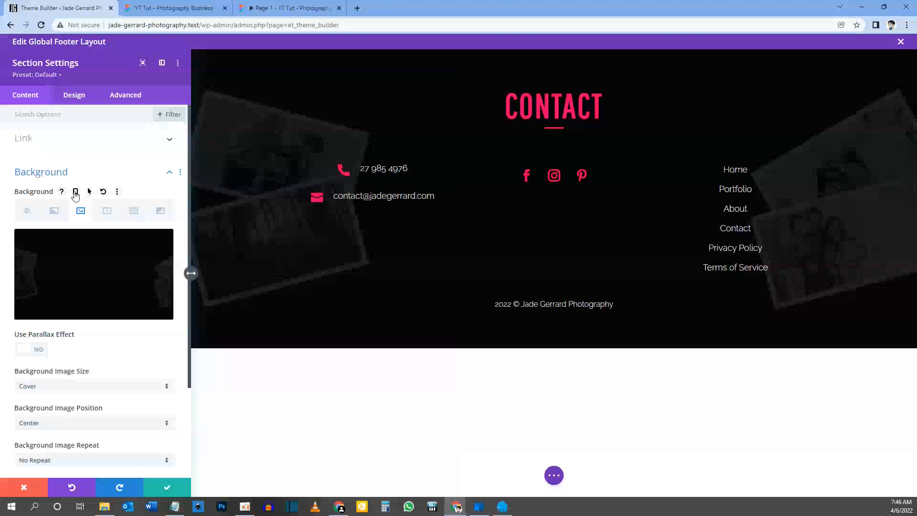
Turn on responsive options for the section background and compare its tablet and desktop previews
{"action": "left_click", "coordinate": [75, 193]}
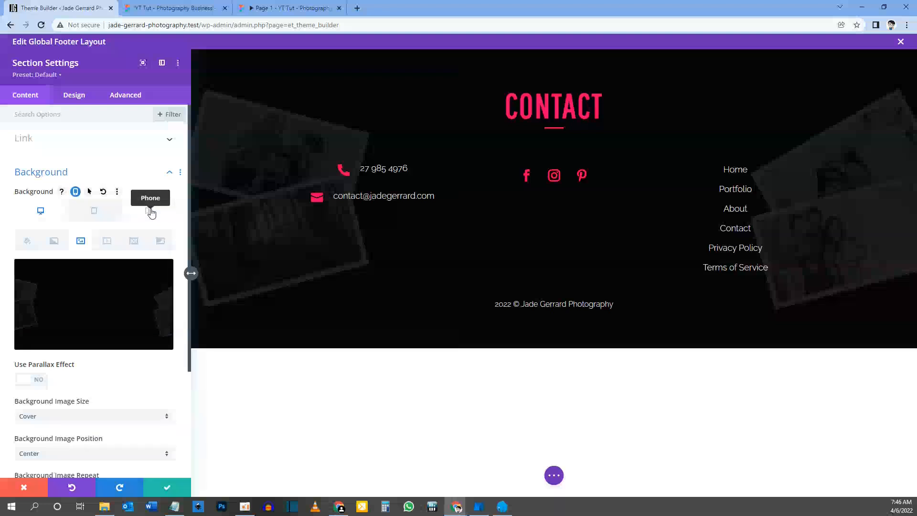
{"action": "left_click", "coordinate": [94, 213]}
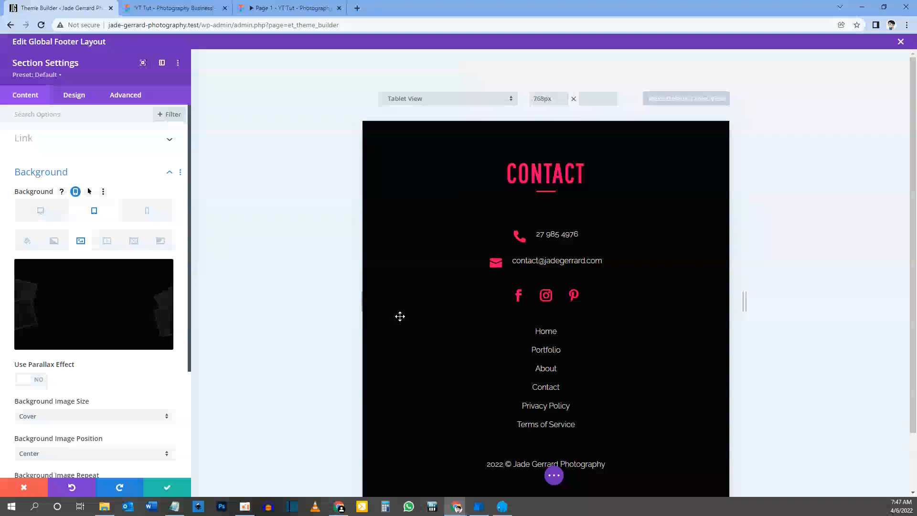
{"action": "left_click", "coordinate": [38, 212]}
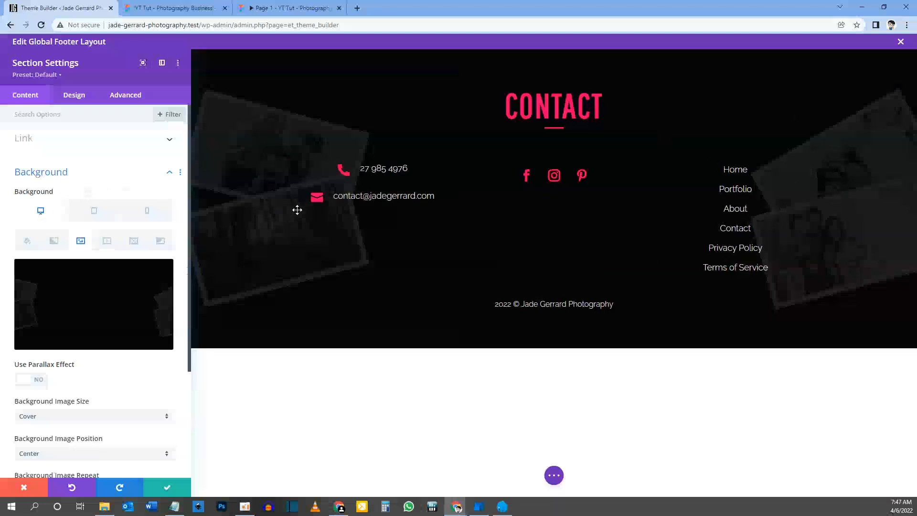
Set footer-image-overlay-tablet.jpg from the media library as the footer section's tablet background image and check the preview
{"action": "left_click", "coordinate": [97, 211]}
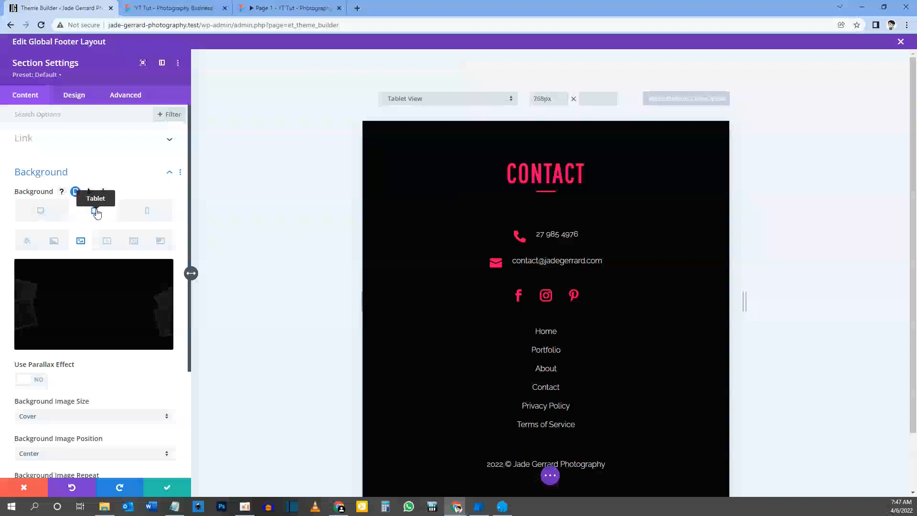
{"action": "mouse_move", "coordinate": [97, 288]}
{"action": "left_click", "coordinate": [97, 286]}
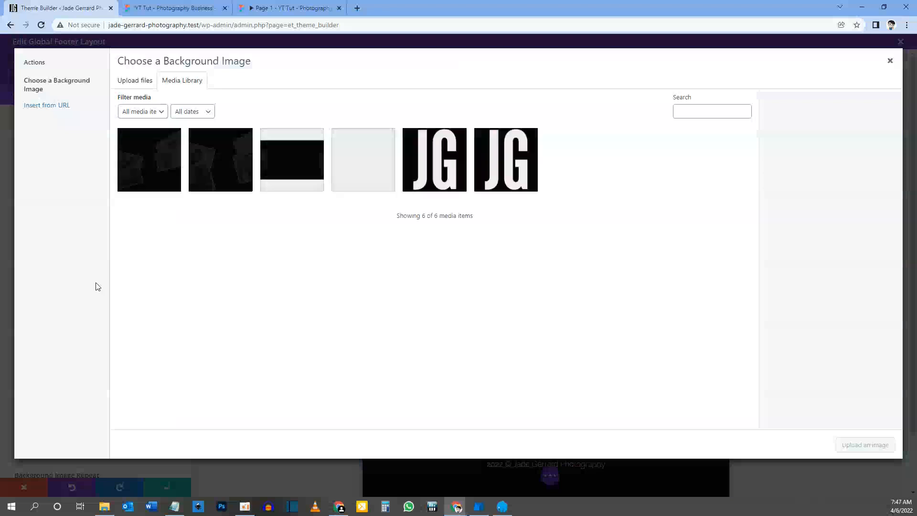
{"action": "left_click", "coordinate": [222, 156]}
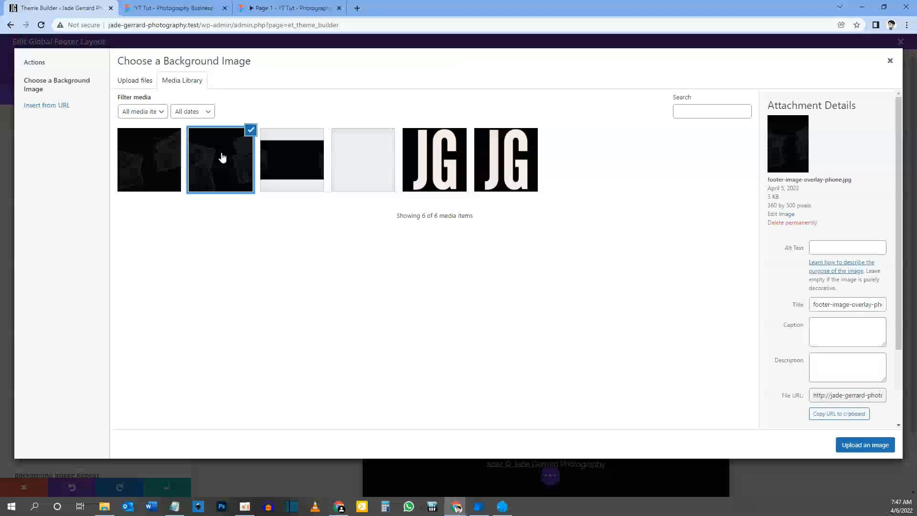
{"action": "left_click_drag", "start_coordinate": [768, 179], "coordinate": [839, 181]}
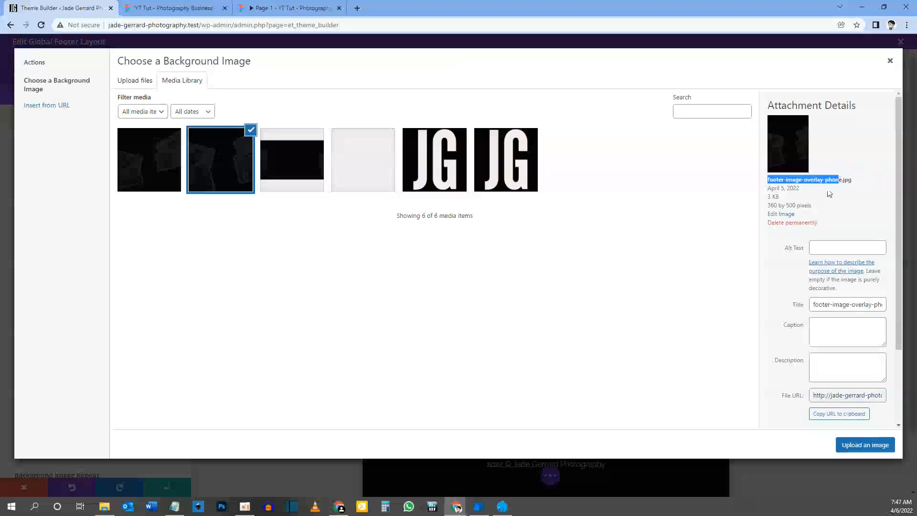
{"action": "left_click", "coordinate": [147, 159]}
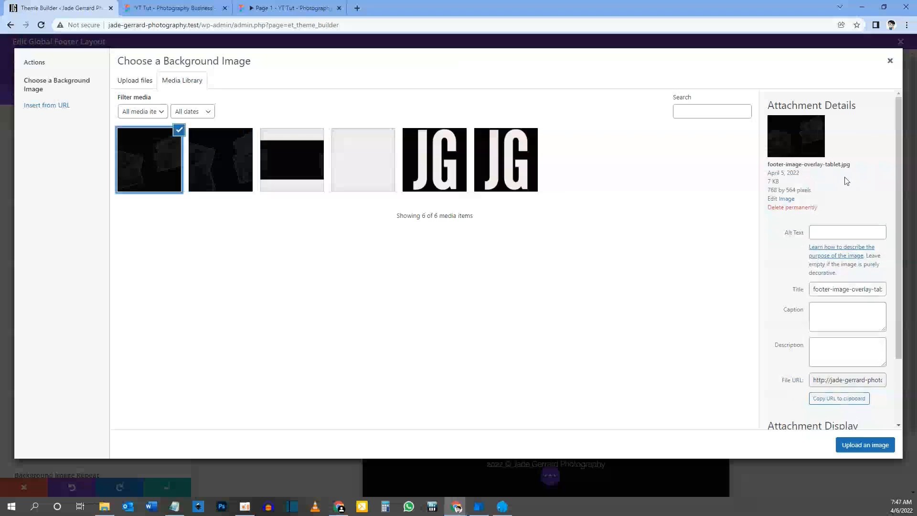
{"action": "left_click_drag", "start_coordinate": [821, 167], "coordinate": [843, 166]}
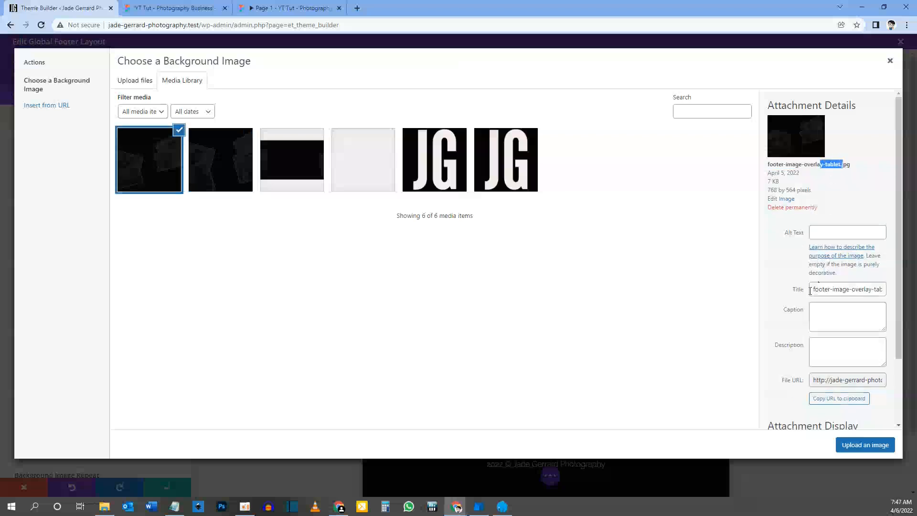
{"action": "left_click", "coordinate": [858, 446]}
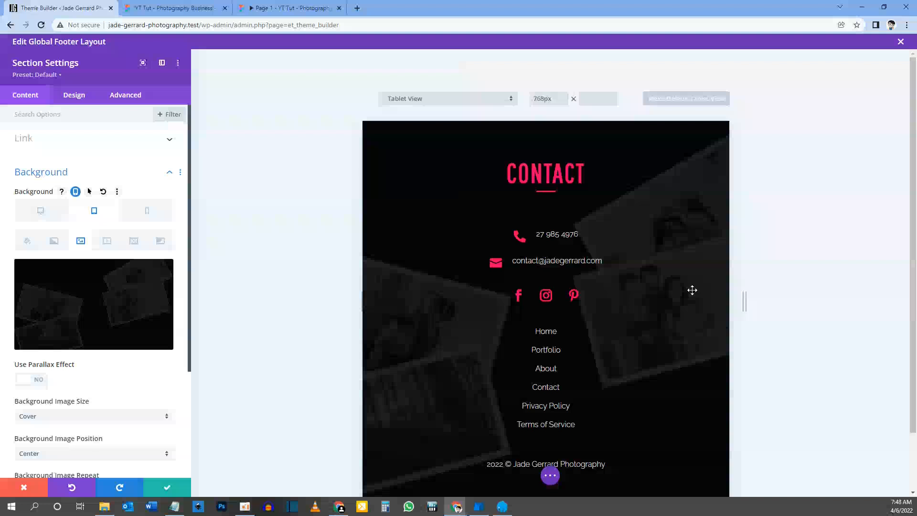
{"action": "scroll", "coordinate": [692, 290], "scroll_direction": "down", "scroll_amount": 1}
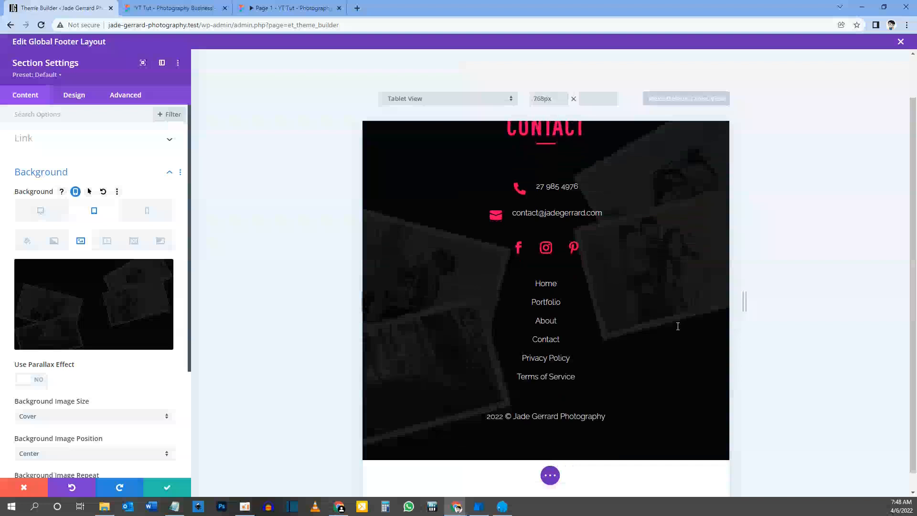
{"action": "scroll", "coordinate": [678, 326], "scroll_direction": "up", "scroll_amount": 1}
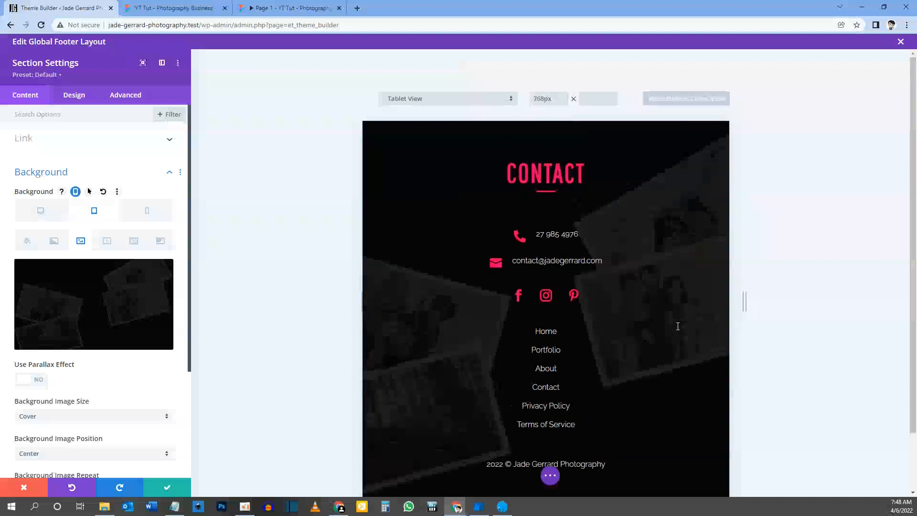
Switch to the Figma prototype and review the home page sections from the contact footer up to the hero
{"action": "left_click", "coordinate": [287, 8]}
{"action": "scroll", "coordinate": [382, 143], "scroll_direction": "up", "scroll_amount": 3}
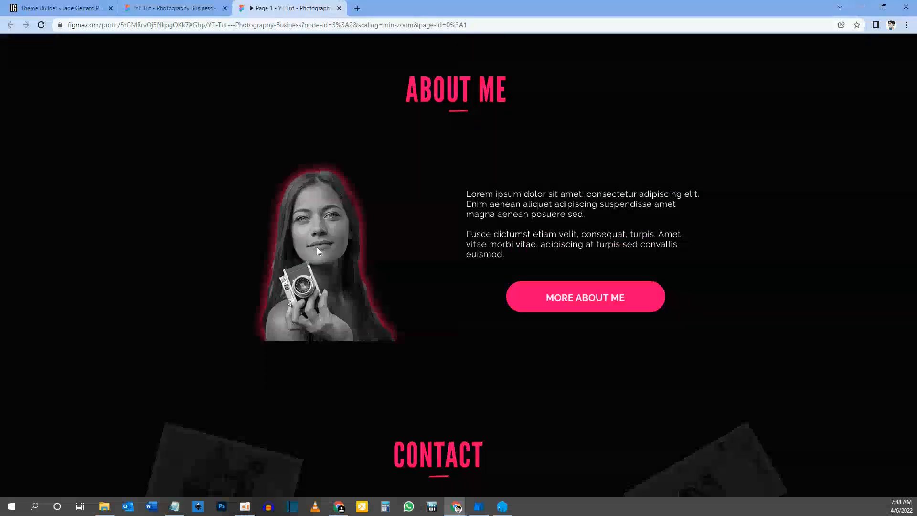
{"action": "scroll", "coordinate": [316, 247], "scroll_direction": "up", "scroll_amount": 5}
{"action": "scroll", "coordinate": [316, 246], "scroll_direction": "up", "scroll_amount": 7}
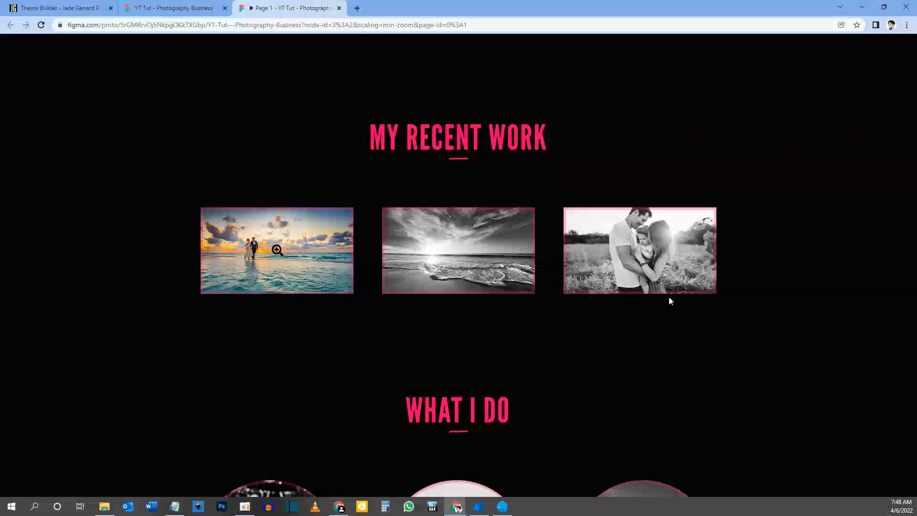
{"action": "scroll", "coordinate": [437, 365], "scroll_direction": "up", "scroll_amount": 13}
{"action": "scroll", "coordinate": [460, 285], "scroll_direction": "down", "scroll_amount": 11}
{"action": "scroll", "coordinate": [460, 286], "scroll_direction": "down", "scroll_amount": 6}
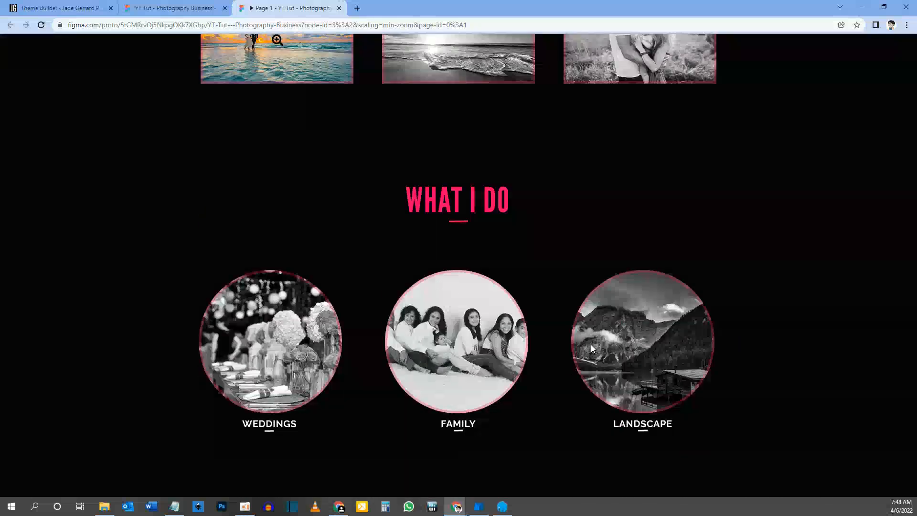
{"action": "scroll", "coordinate": [625, 346], "scroll_direction": "down", "scroll_amount": 10}
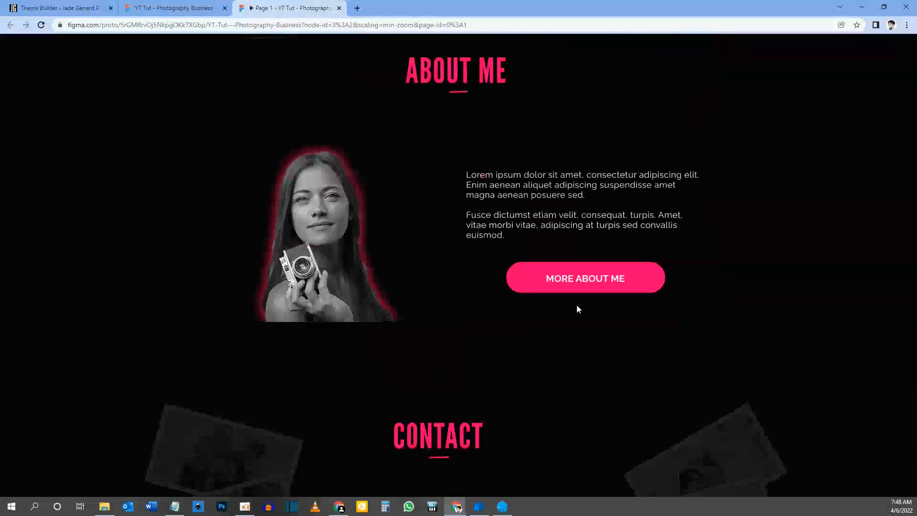
{"action": "scroll", "coordinate": [608, 354], "scroll_direction": "up", "scroll_amount": 20}
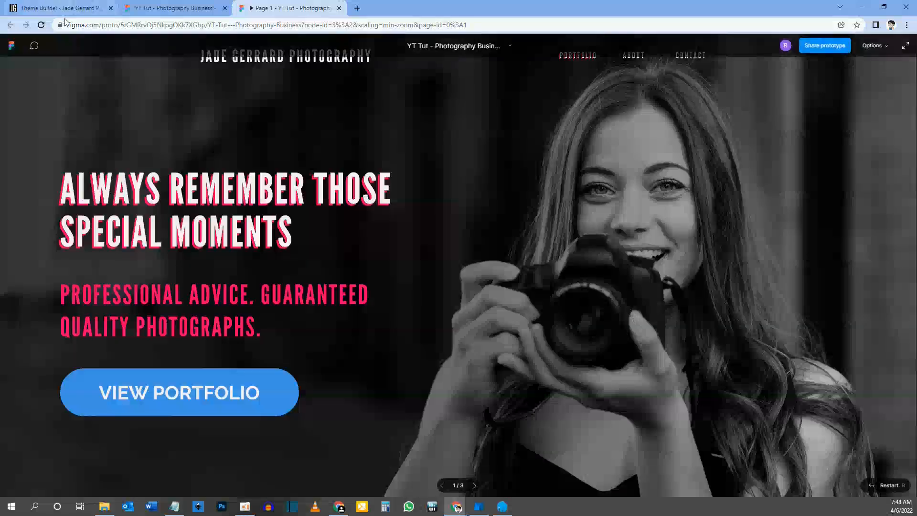
Return to the Theme Builder and set footer-image-overlay-phone.jpg from the media library as the footer section's phone background image
{"action": "left_click", "coordinate": [61, 8]}
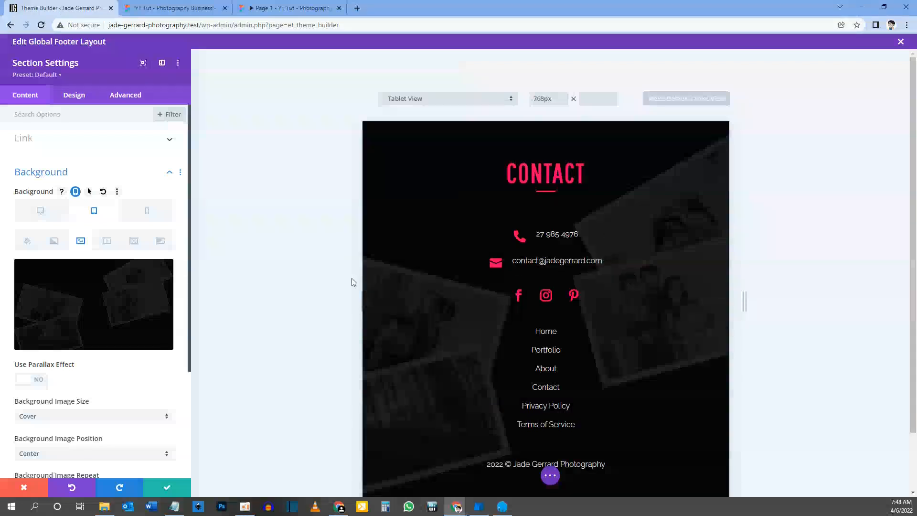
{"action": "left_click", "coordinate": [148, 212]}
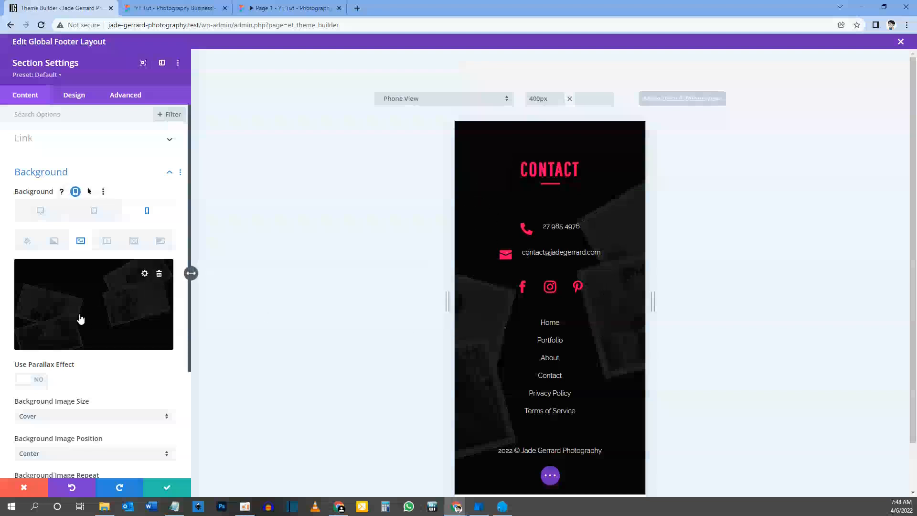
{"action": "left_click", "coordinate": [117, 303]}
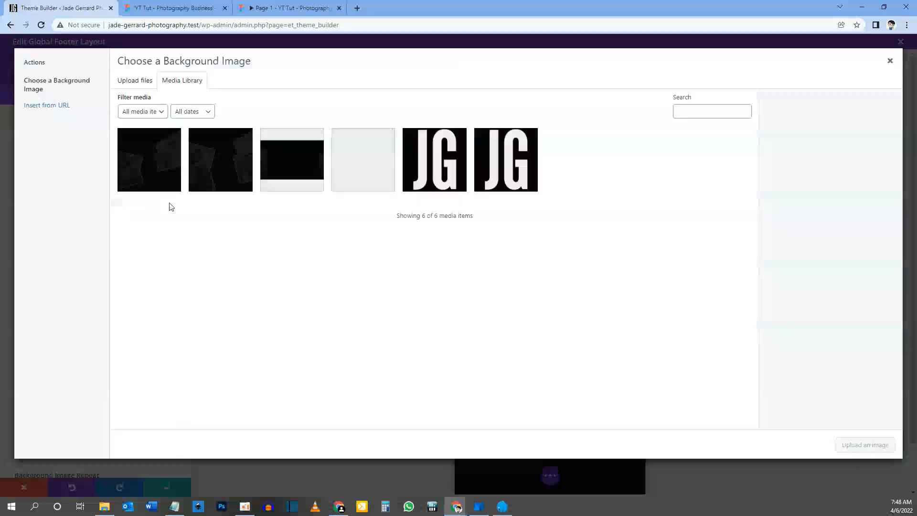
{"action": "left_click", "coordinate": [229, 158]}
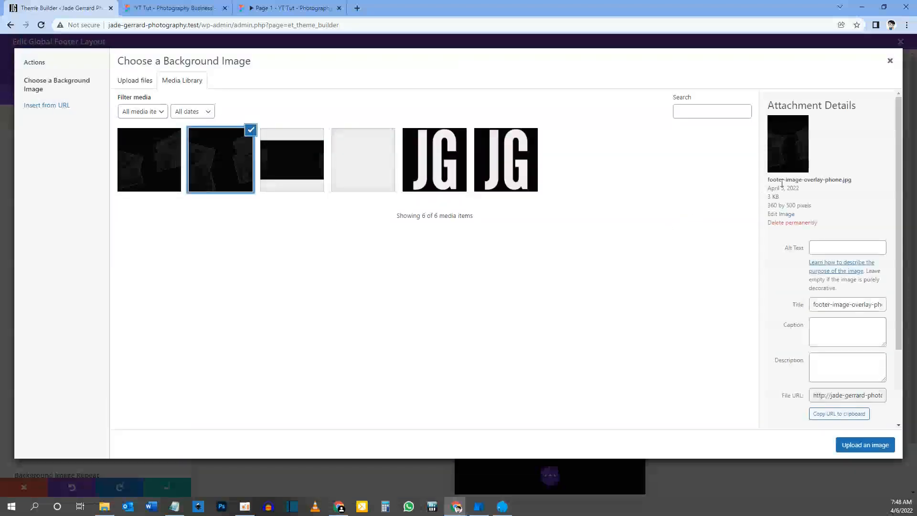
{"action": "double_click", "coordinate": [833, 179]}
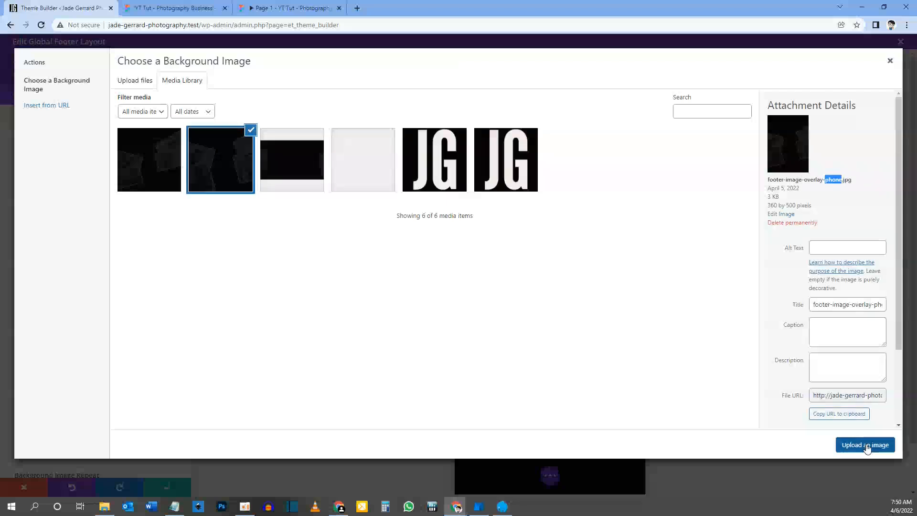
{"action": "left_click", "coordinate": [866, 445]}
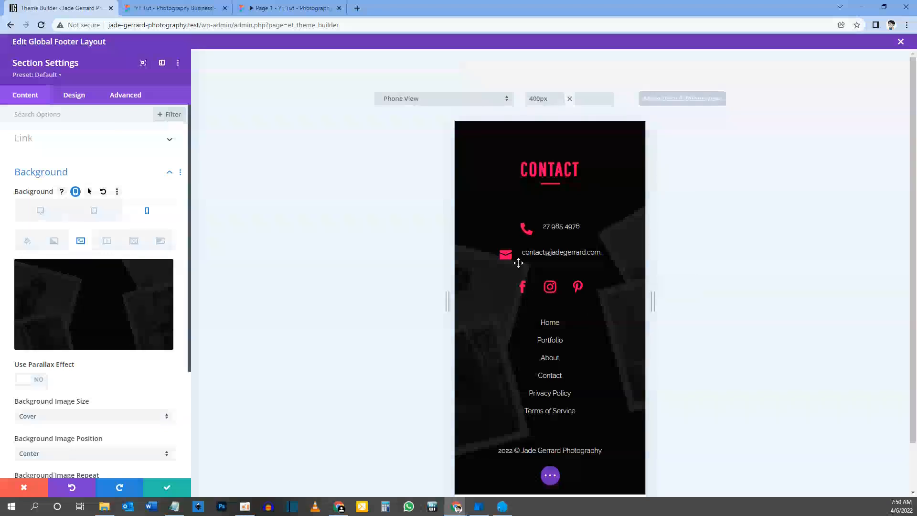
Apply the footer section's settings, save the global footer layout and close its editor
{"action": "left_click", "coordinate": [167, 487]}
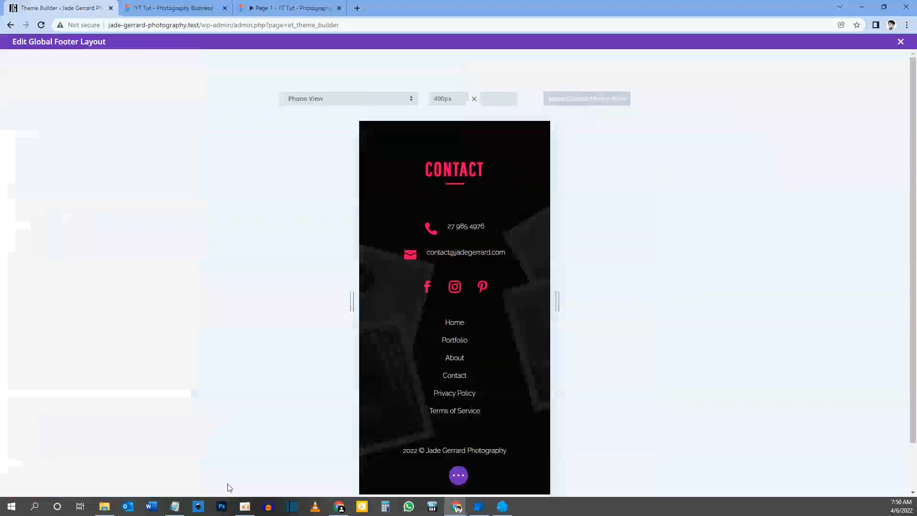
{"action": "left_click", "coordinate": [459, 475]}
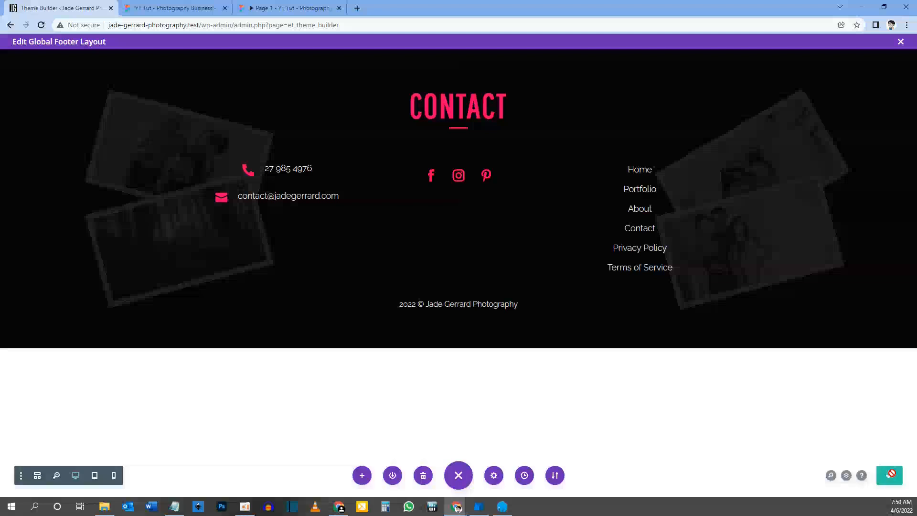
{"action": "left_click", "coordinate": [900, 42]}
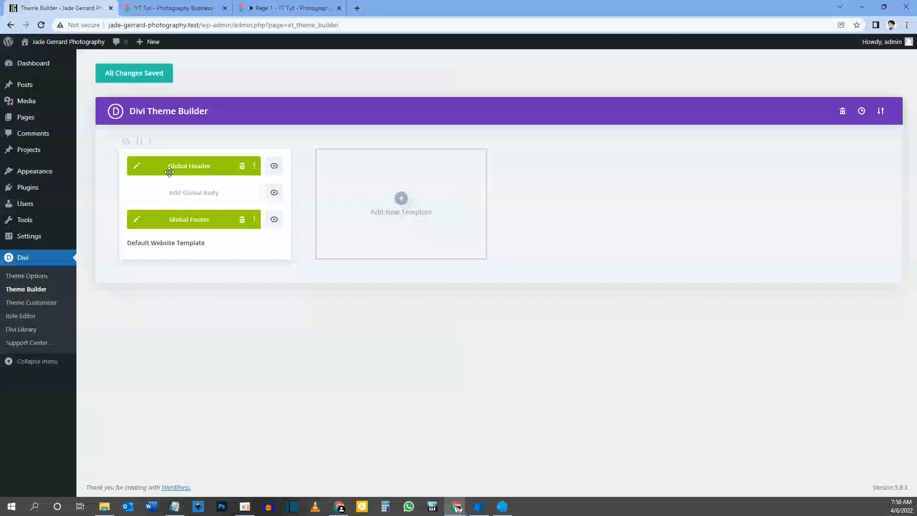
Check the hero design in the Figma prototype, and open the site's home page in a new tab with the Visual Builder enabled
{"action": "left_click", "coordinate": [289, 8]}
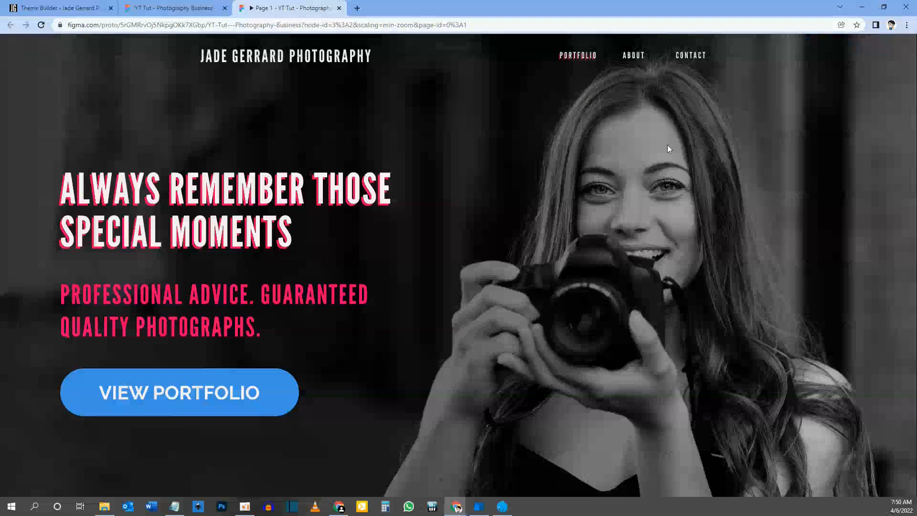
{"action": "left_click", "coordinate": [62, 8]}
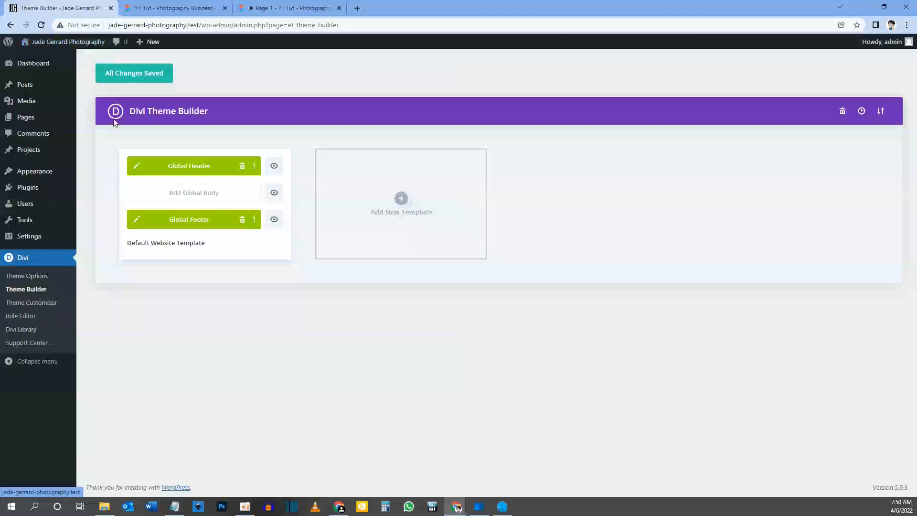
{"action": "mouse_move", "coordinate": [69, 42]}
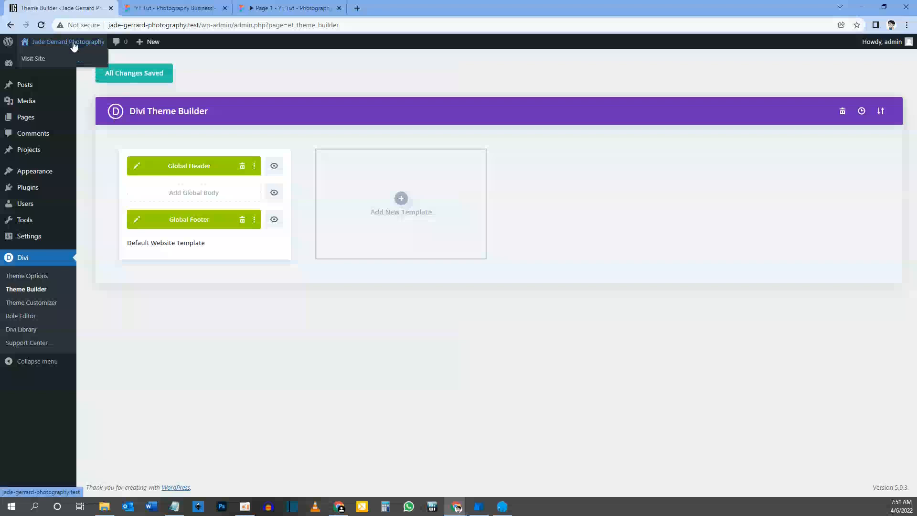
{"action": "middle_click", "coordinate": [59, 44]}
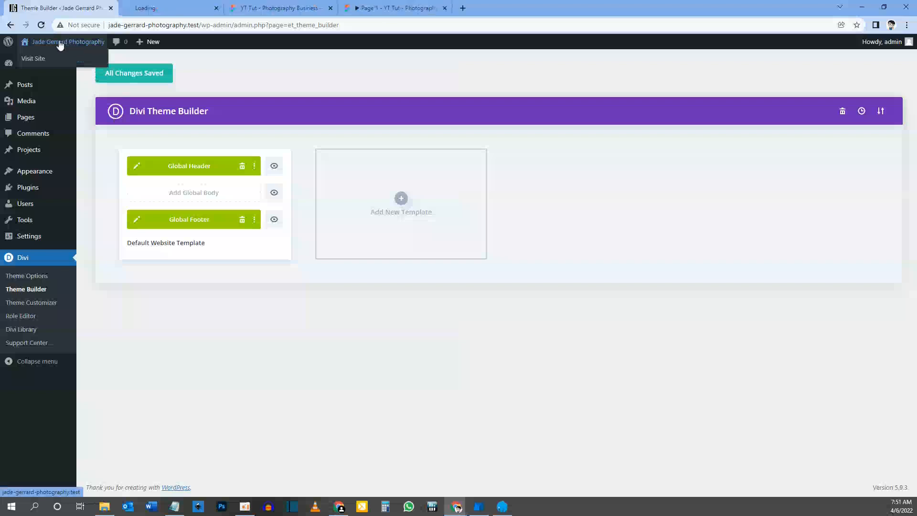
{"action": "left_click", "coordinate": [172, 8]}
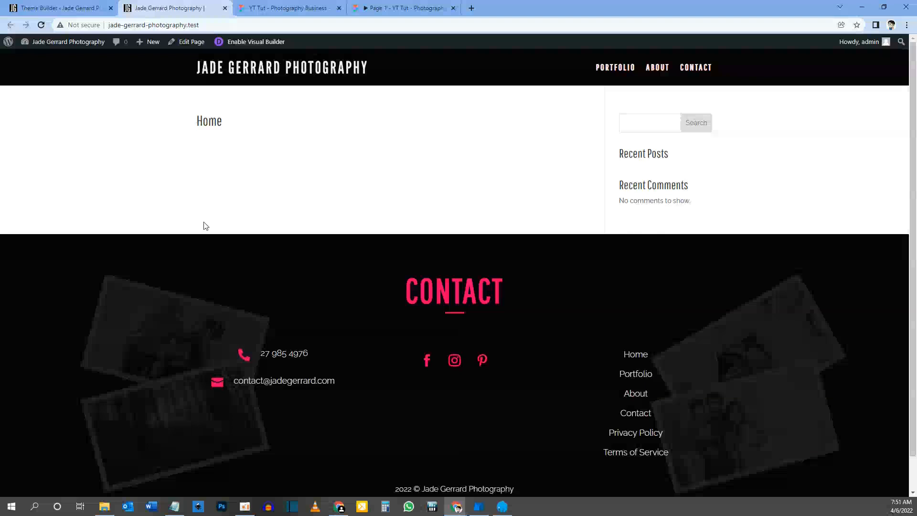
{"action": "left_click", "coordinate": [256, 44]}
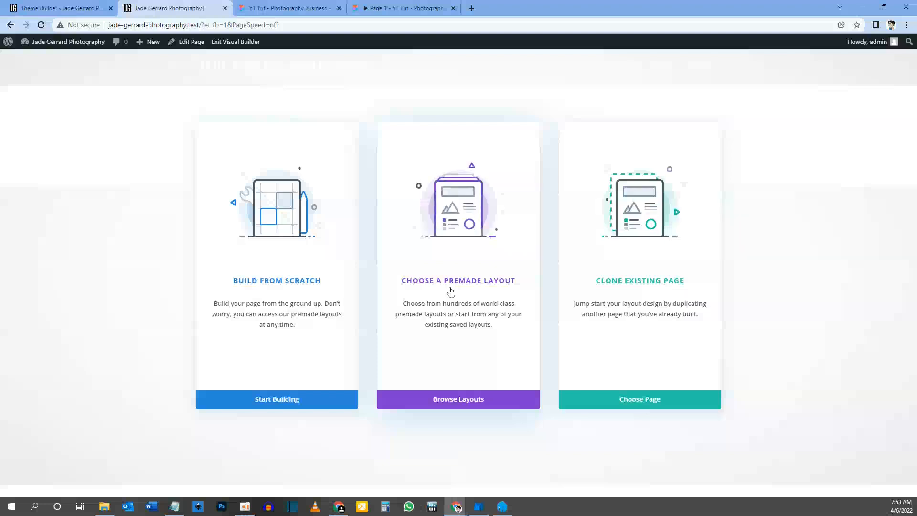
Start the home page from a premade layout and browse the available layout packs and categories
{"action": "left_click", "coordinate": [451, 291]}
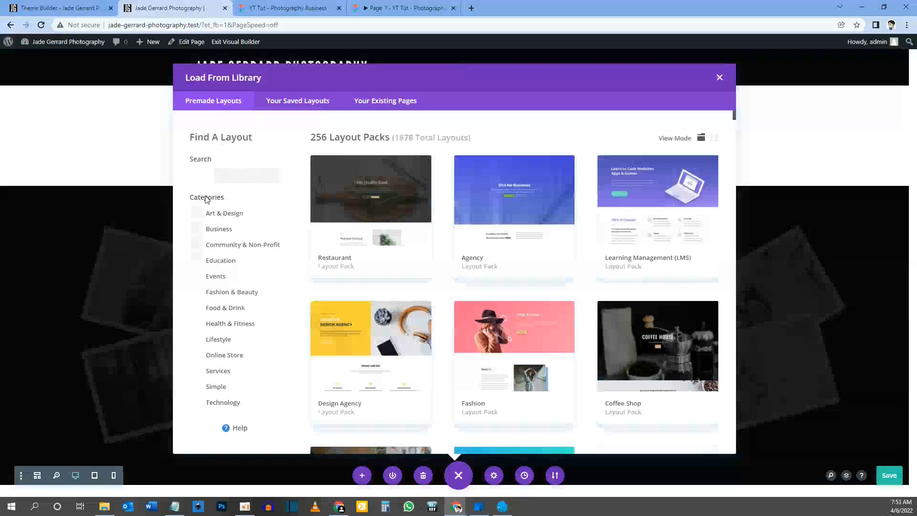
{"action": "scroll", "coordinate": [215, 287], "scroll_direction": "down", "scroll_amount": 1}
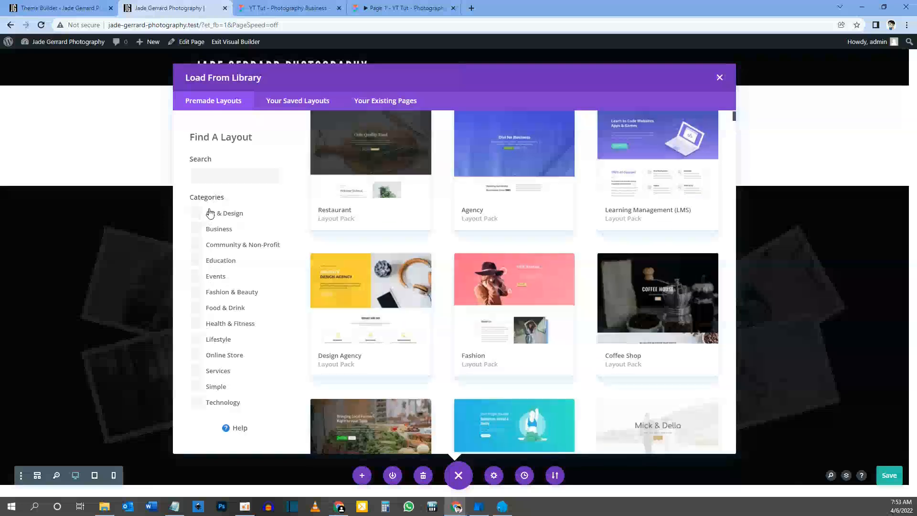
{"action": "scroll", "coordinate": [401, 249], "scroll_direction": "up", "scroll_amount": 1}
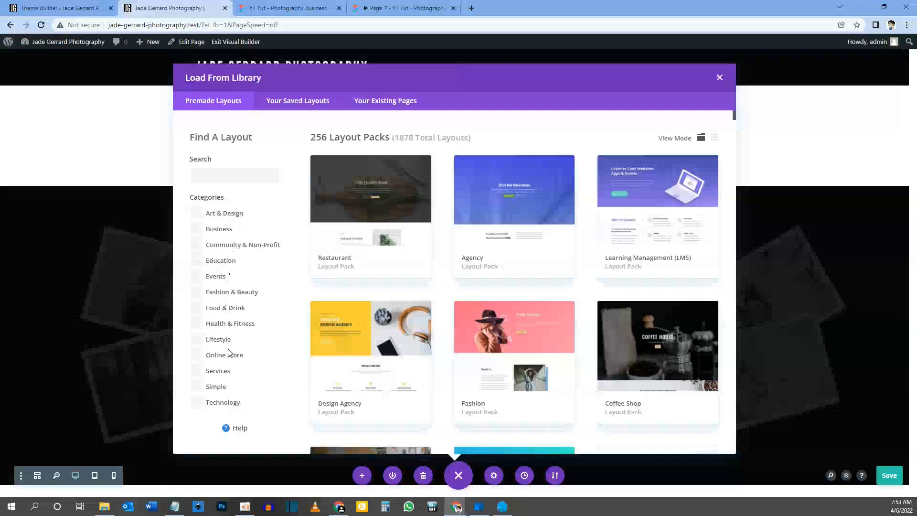
{"action": "scroll", "coordinate": [233, 402], "scroll_direction": "down", "scroll_amount": 2}
{"action": "scroll", "coordinate": [233, 391], "scroll_direction": "up", "scroll_amount": 2}
Filter the premade layout packs by the Art & Design category and look through them
{"action": "left_click", "coordinate": [197, 213]}
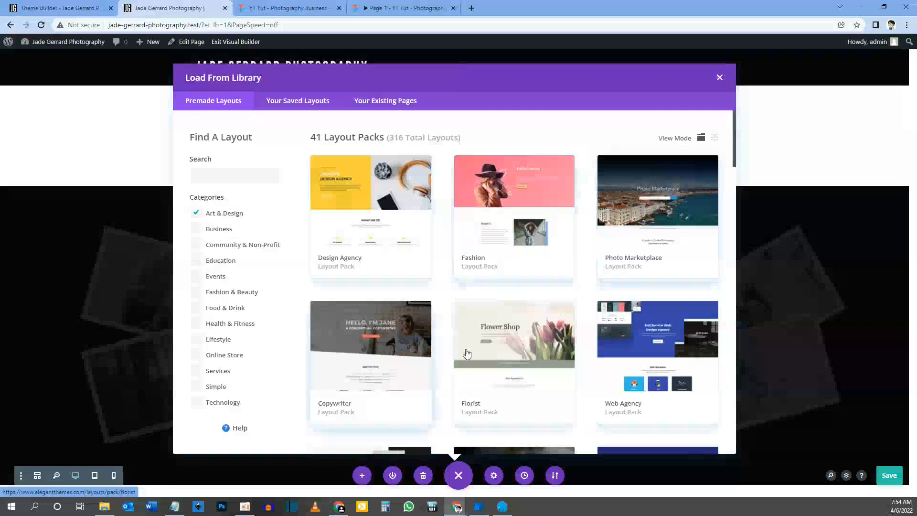
{"action": "scroll", "coordinate": [635, 361], "scroll_direction": "down", "scroll_amount": 3}
{"action": "scroll", "coordinate": [618, 367], "scroll_direction": "down", "scroll_amount": 3}
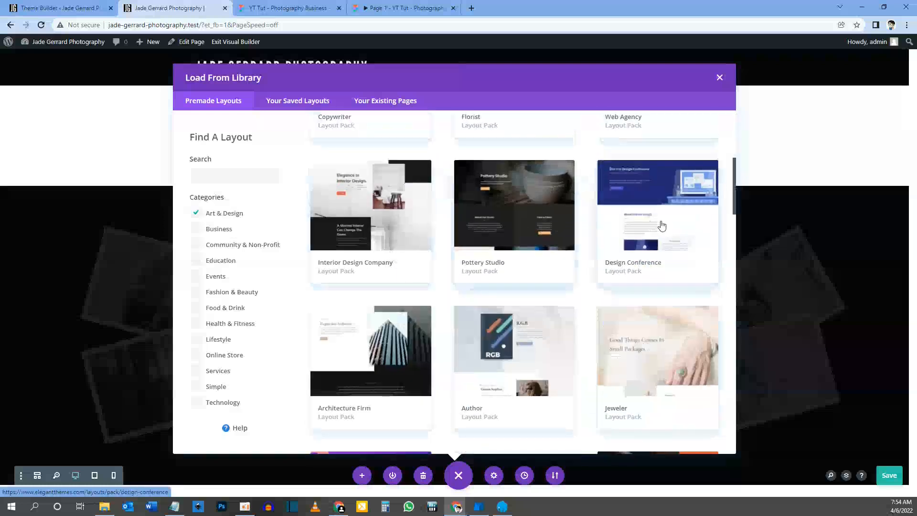
{"action": "scroll", "coordinate": [508, 254], "scroll_direction": "down", "scroll_amount": 3}
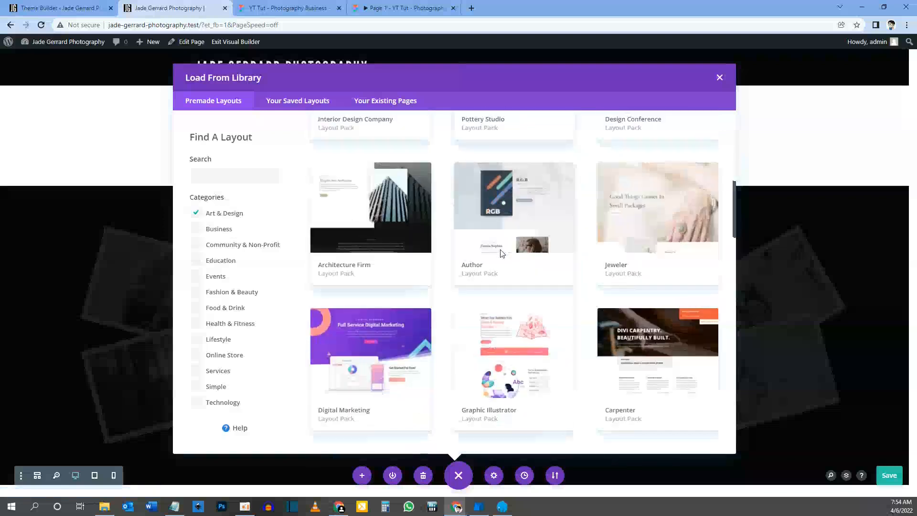
{"action": "scroll", "coordinate": [501, 253], "scroll_direction": "up", "scroll_amount": 8}
{"action": "scroll", "coordinate": [501, 254], "scroll_direction": "up", "scroll_amount": 1}
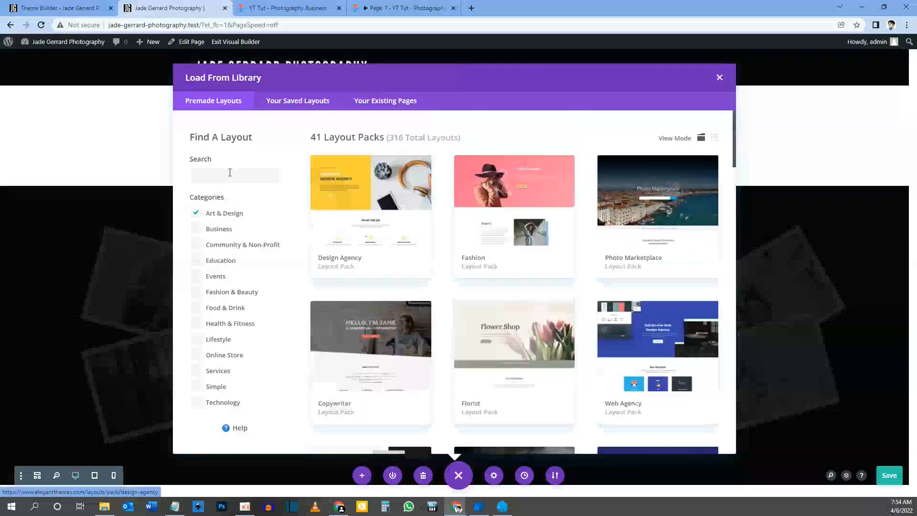
Search the premade layouts for "photographer" and look through the matching page layouts
{"action": "type", "text": "photographer"}
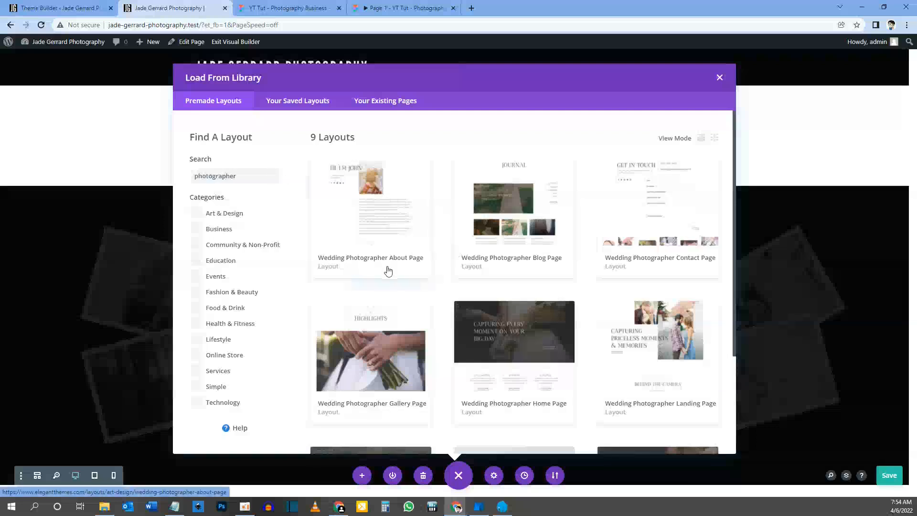
{"action": "scroll", "coordinate": [387, 269], "scroll_direction": "down", "scroll_amount": 3}
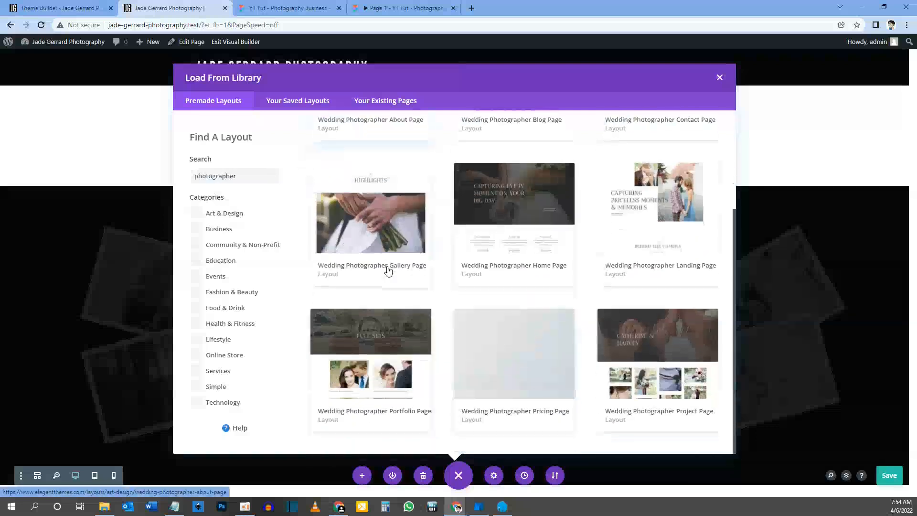
{"action": "scroll", "coordinate": [475, 297], "scroll_direction": "up", "scroll_amount": 3}
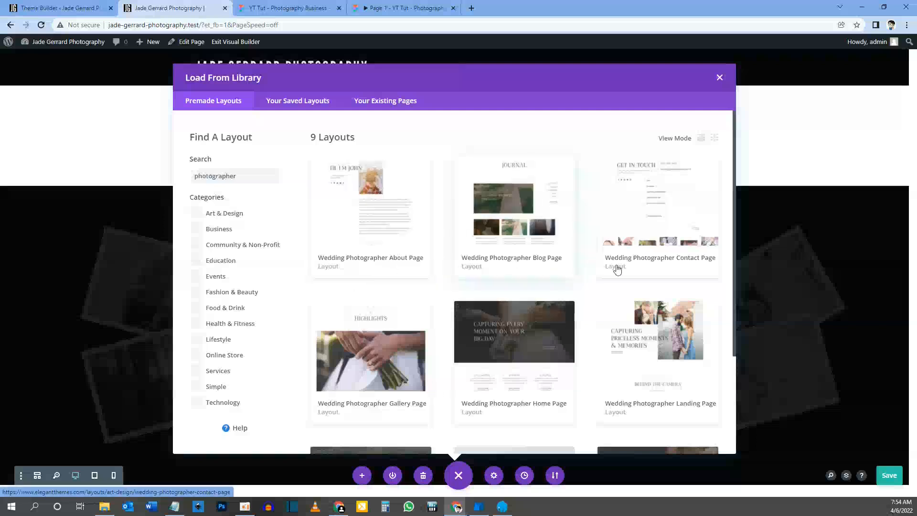
{"action": "scroll", "coordinate": [369, 315], "scroll_direction": "down", "scroll_amount": 2}
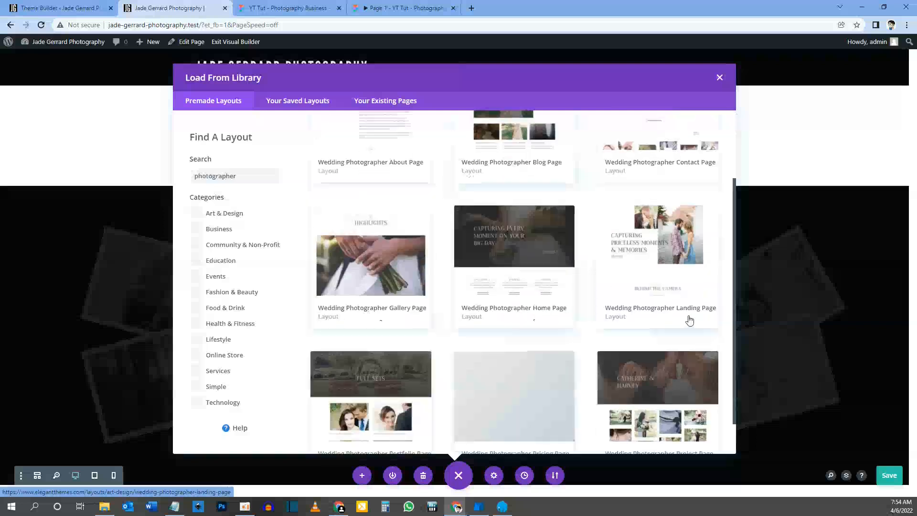
{"action": "scroll", "coordinate": [505, 348], "scroll_direction": "down", "scroll_amount": 1}
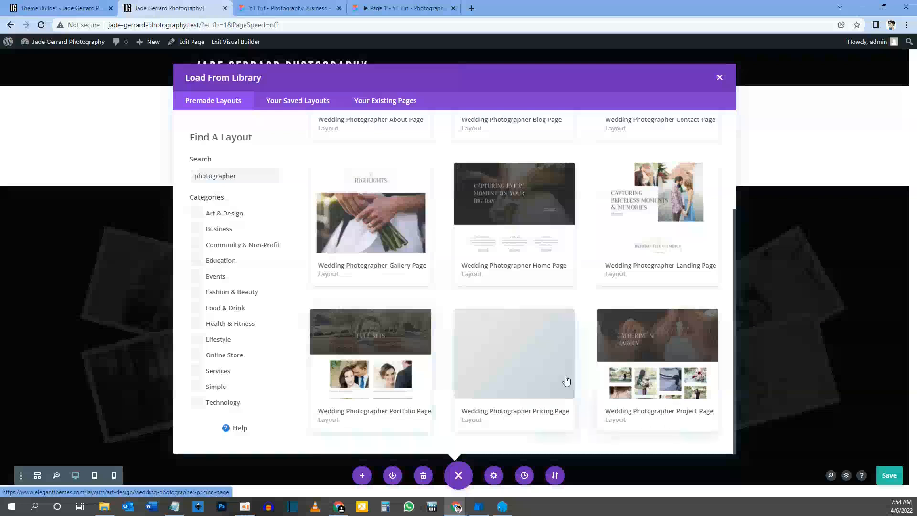
{"action": "scroll", "coordinate": [499, 363], "scroll_direction": "up", "scroll_amount": 1}
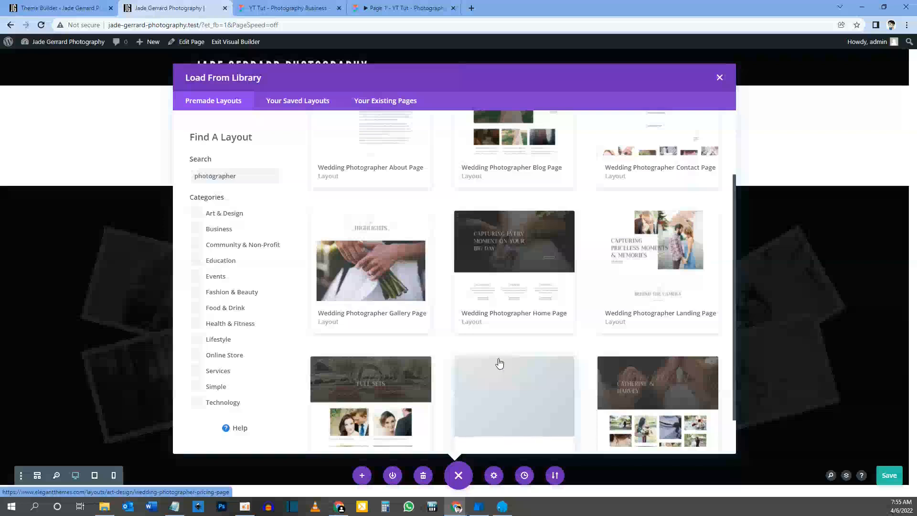
Preview the Wedding Photographer Home Page layout and load it into the home page
{"action": "left_click", "coordinate": [513, 241]}
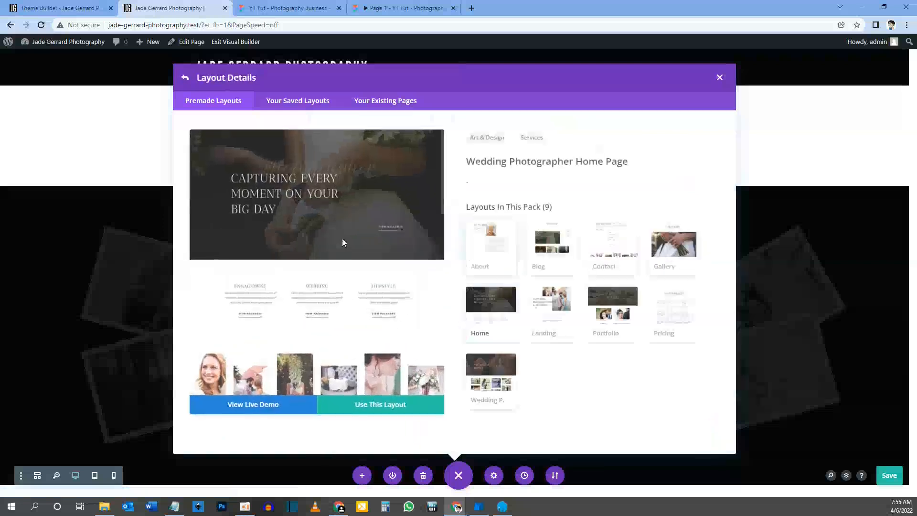
{"action": "scroll", "coordinate": [342, 242], "scroll_direction": "down", "scroll_amount": 6}
{"action": "scroll", "coordinate": [342, 241], "scroll_direction": "up", "scroll_amount": 6}
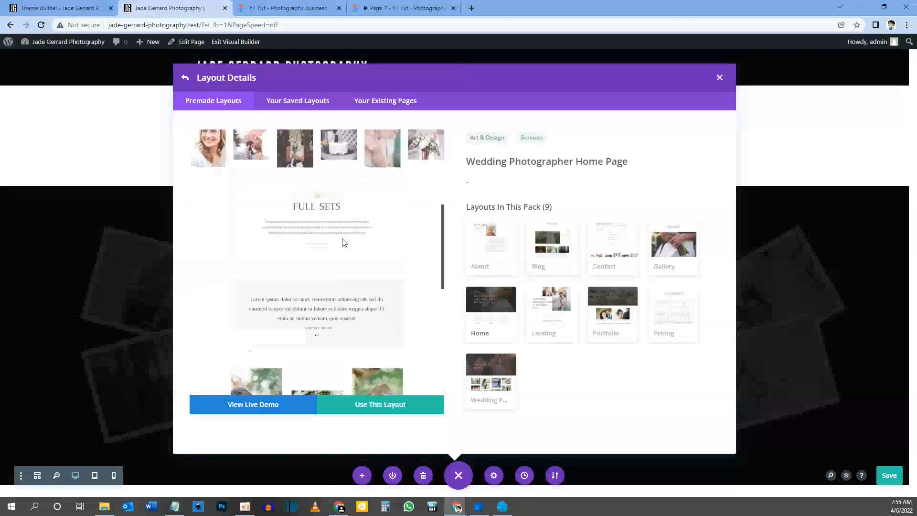
{"action": "scroll", "coordinate": [334, 253], "scroll_direction": "down", "scroll_amount": 3}
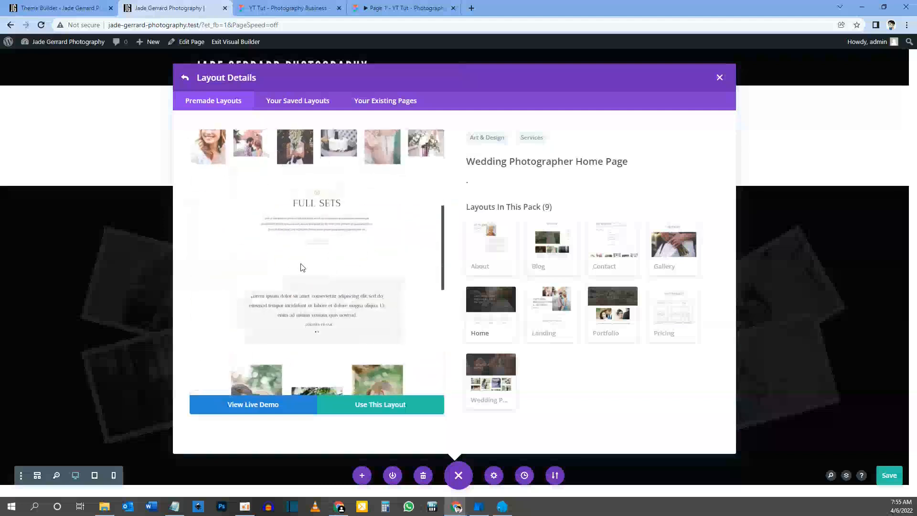
{"action": "scroll", "coordinate": [300, 266], "scroll_direction": "down", "scroll_amount": 4}
{"action": "scroll", "coordinate": [300, 266], "scroll_direction": "up", "scroll_amount": 2}
{"action": "scroll", "coordinate": [301, 266], "scroll_direction": "up", "scroll_amount": 3}
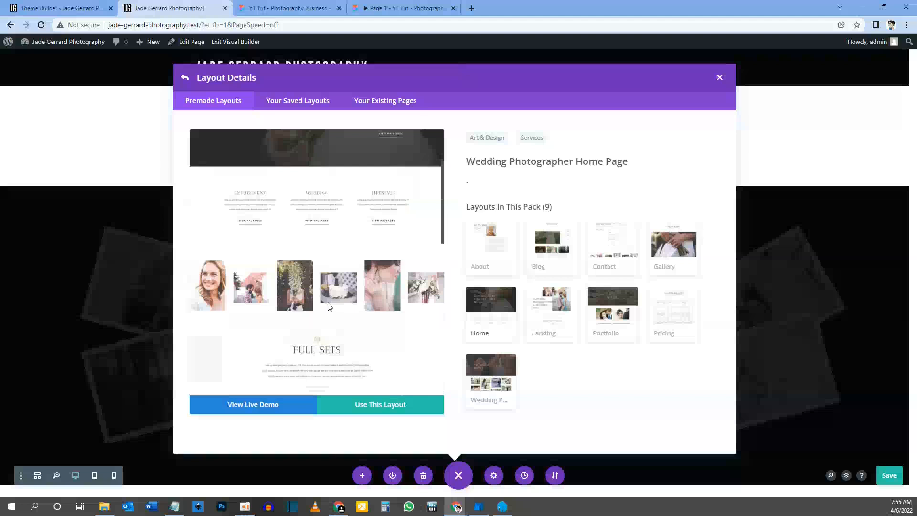
{"action": "left_click", "coordinate": [387, 404]}
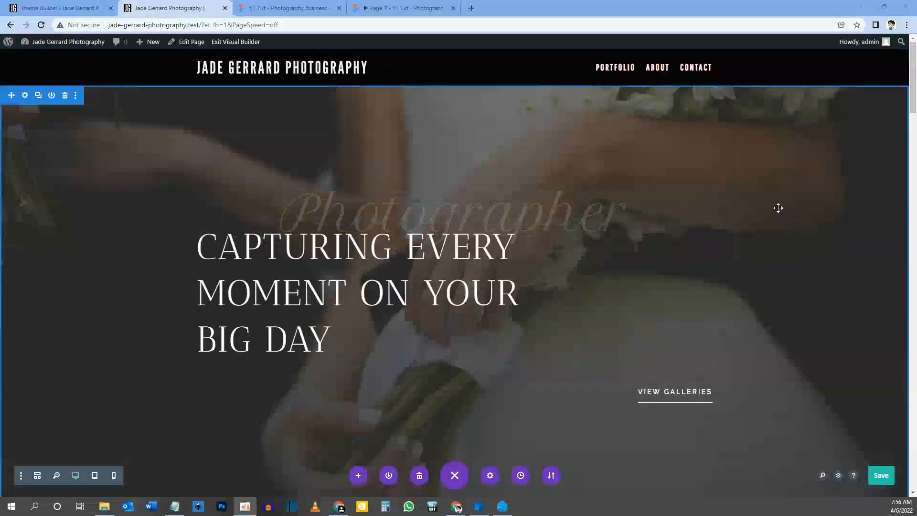
Examine the imported home page's sections in the desktop view, from the hero through the packages, photo row and testimonials
{"action": "scroll", "coordinate": [777, 207], "scroll_direction": "down", "scroll_amount": 15}
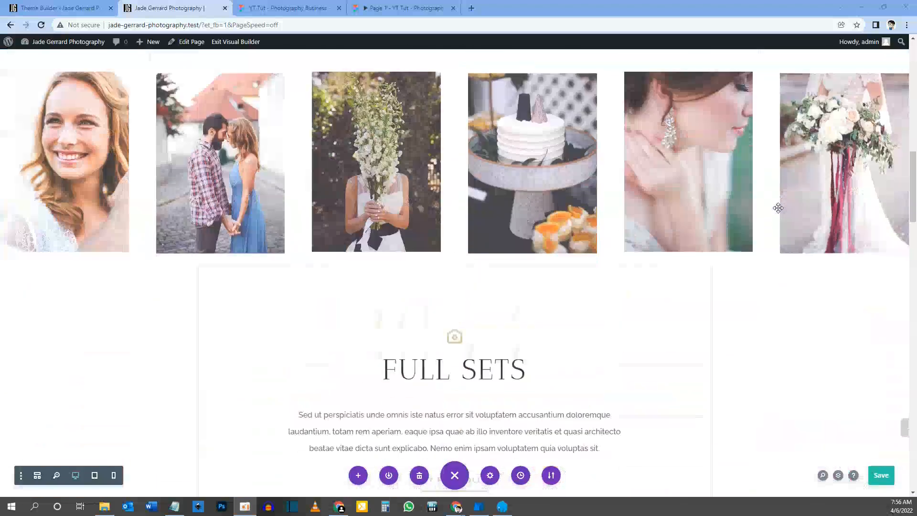
{"action": "scroll", "coordinate": [778, 208], "scroll_direction": "down", "scroll_amount": 20}
{"action": "scroll", "coordinate": [778, 208], "scroll_direction": "down", "scroll_amount": 3}
{"action": "scroll", "coordinate": [778, 208], "scroll_direction": "up", "scroll_amount": 20}
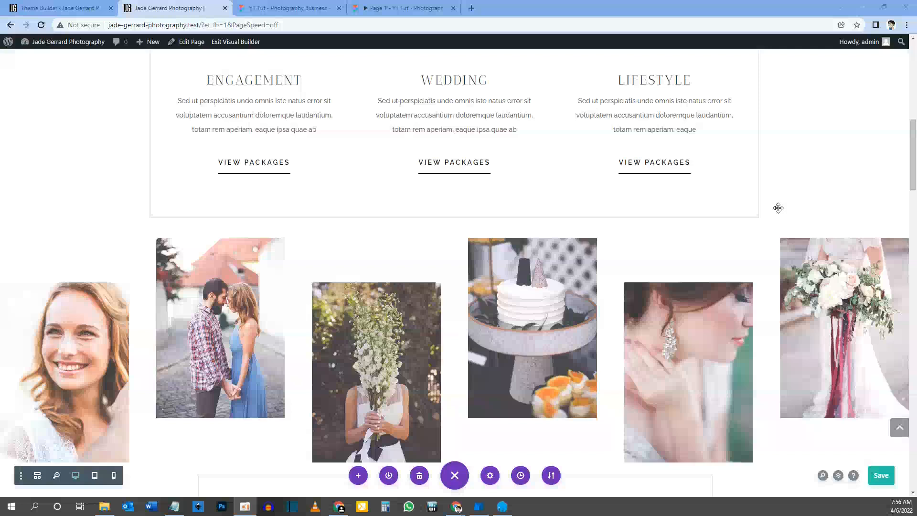
{"action": "scroll", "coordinate": [778, 208], "scroll_direction": "up", "scroll_amount": 10}
{"action": "scroll", "coordinate": [377, 303], "scroll_direction": "down", "scroll_amount": 3}
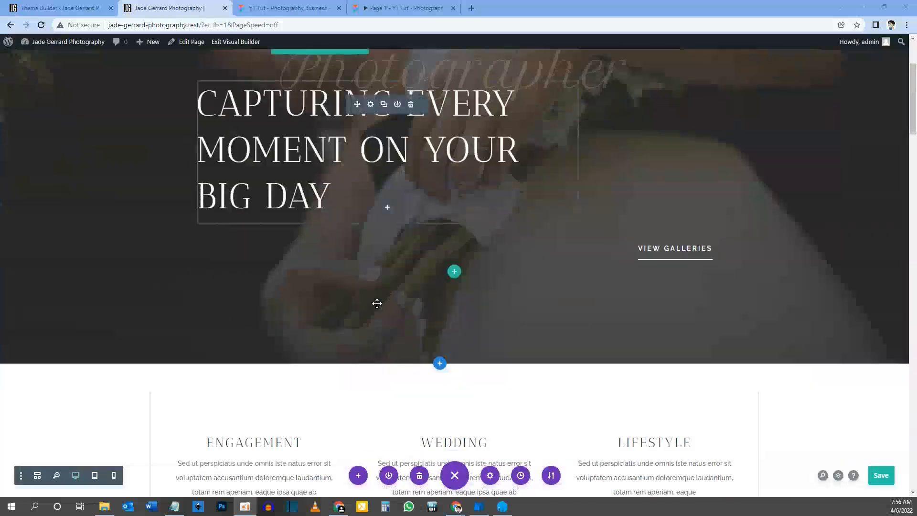
{"action": "scroll", "coordinate": [377, 303], "scroll_direction": "down", "scroll_amount": 4}
{"action": "scroll", "coordinate": [319, 318], "scroll_direction": "down", "scroll_amount": 2}
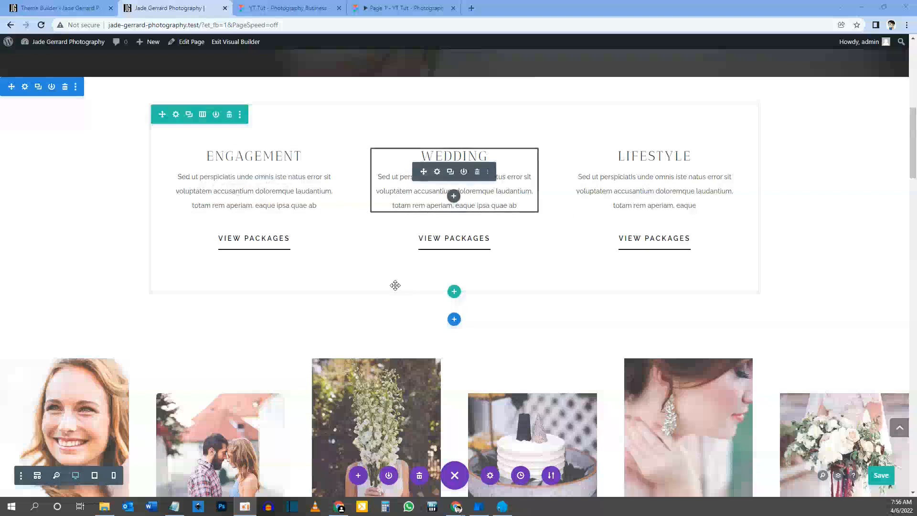
{"action": "scroll", "coordinate": [395, 284], "scroll_direction": "down", "scroll_amount": 8}
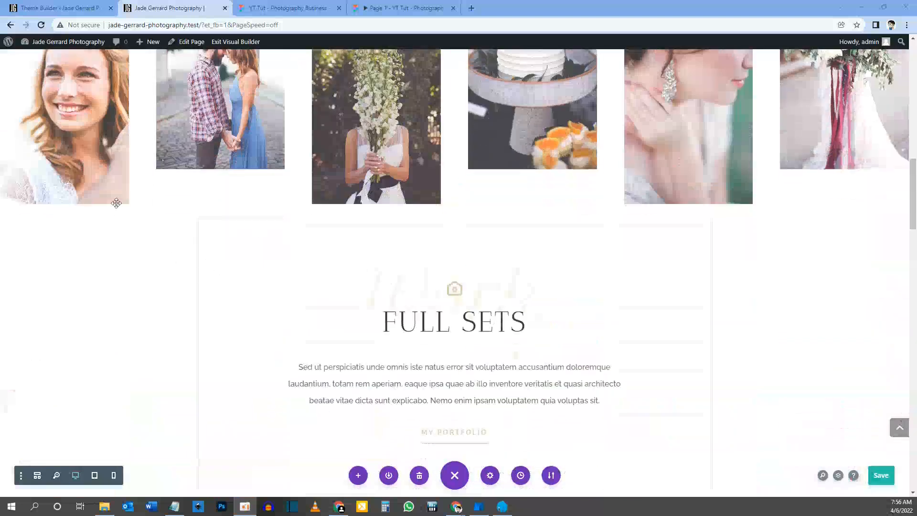
{"action": "scroll", "coordinate": [117, 203], "scroll_direction": "up", "scroll_amount": 3}
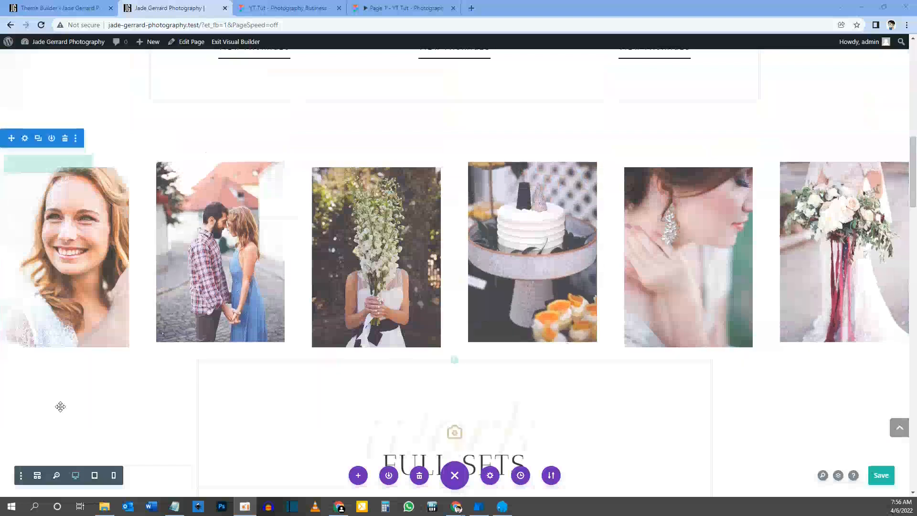
{"action": "scroll", "coordinate": [60, 406], "scroll_direction": "down", "scroll_amount": 9}
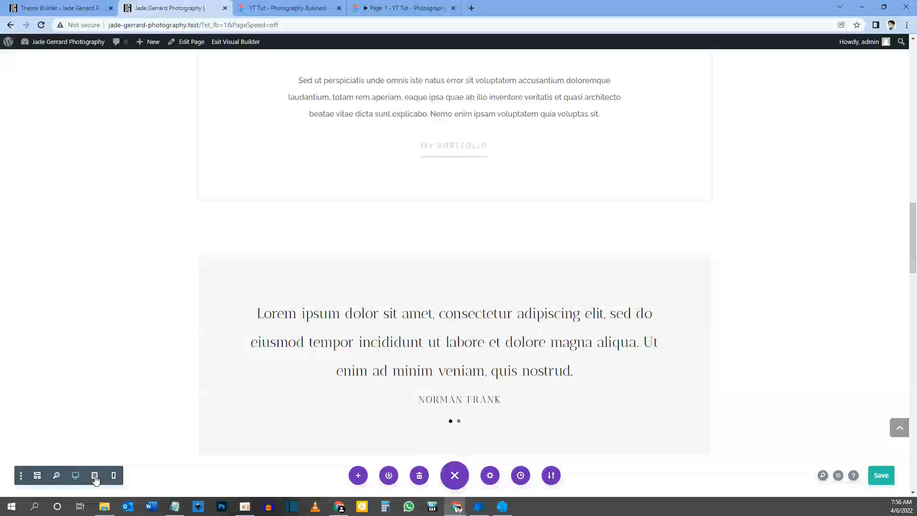
Examine the imported home page in the tablet view, from the packages and photo grid down to the footer and back to the hero
{"action": "left_click", "coordinate": [95, 476]}
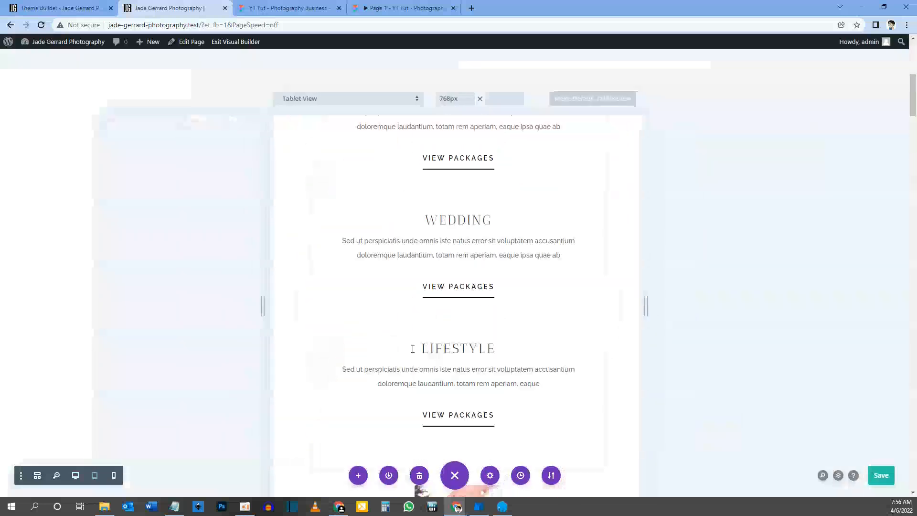
{"action": "scroll", "coordinate": [412, 348], "scroll_direction": "down", "scroll_amount": 15}
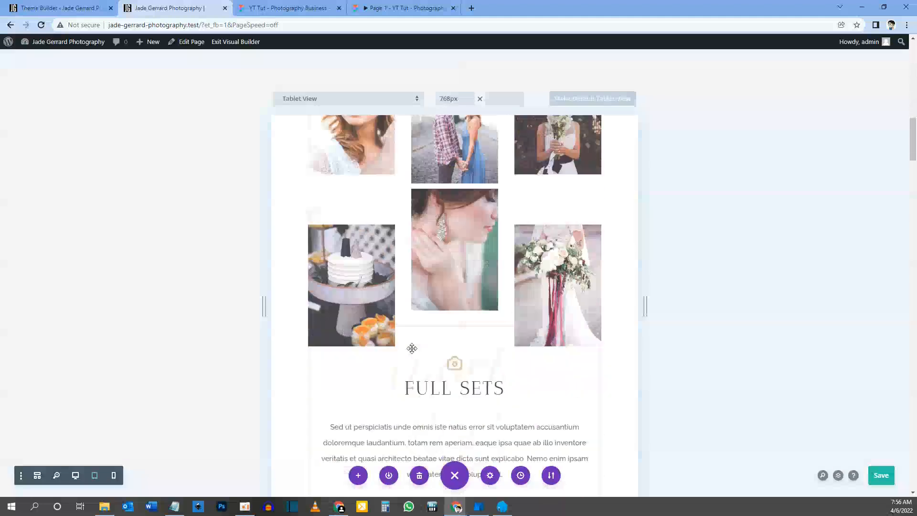
{"action": "scroll", "coordinate": [413, 354], "scroll_direction": "down", "scroll_amount": 15}
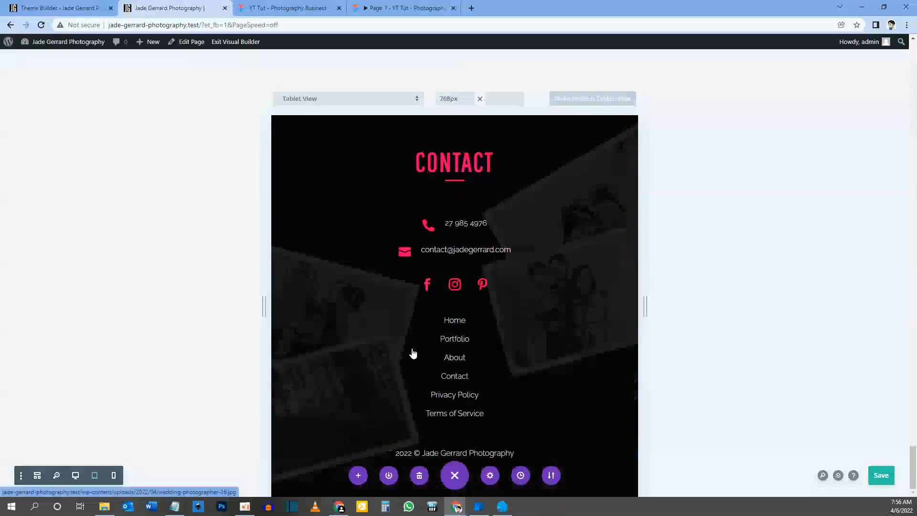
{"action": "scroll", "coordinate": [413, 353], "scroll_direction": "up", "scroll_amount": 5}
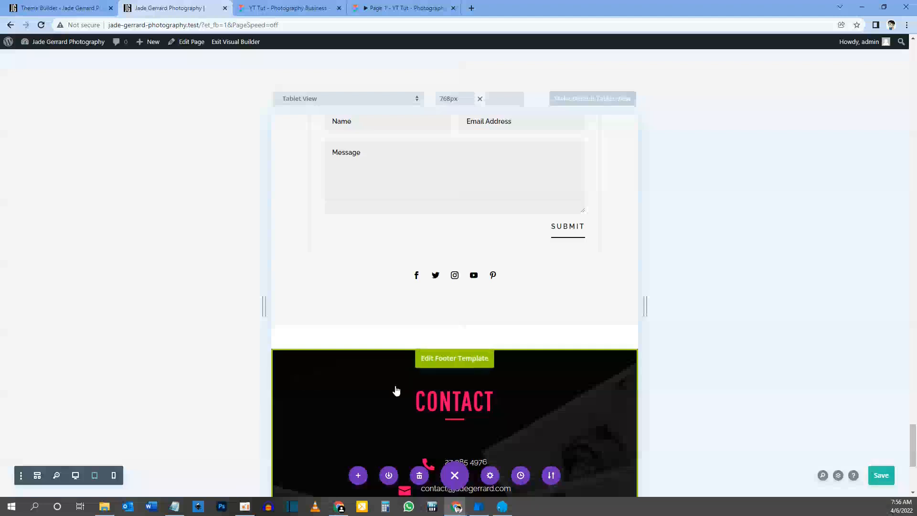
{"action": "scroll", "coordinate": [396, 390], "scroll_direction": "up", "scroll_amount": 15}
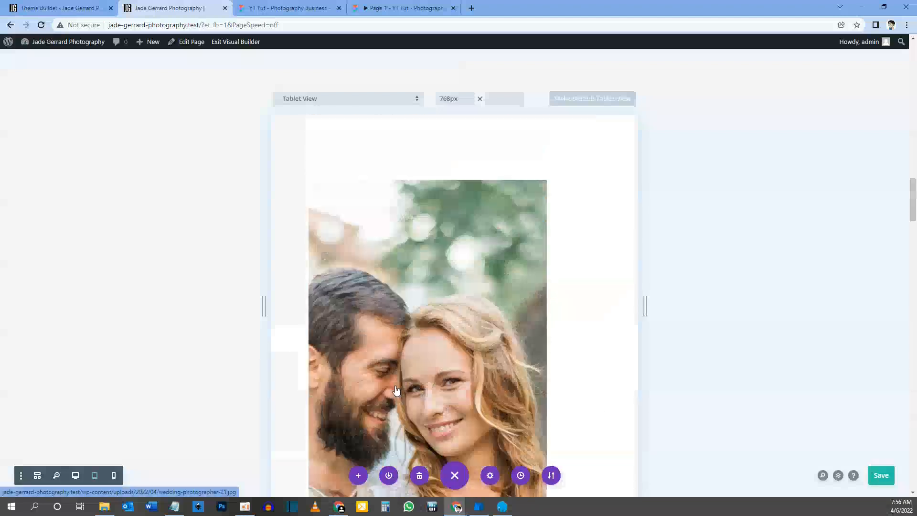
{"action": "scroll", "coordinate": [395, 390], "scroll_direction": "up", "scroll_amount": 15}
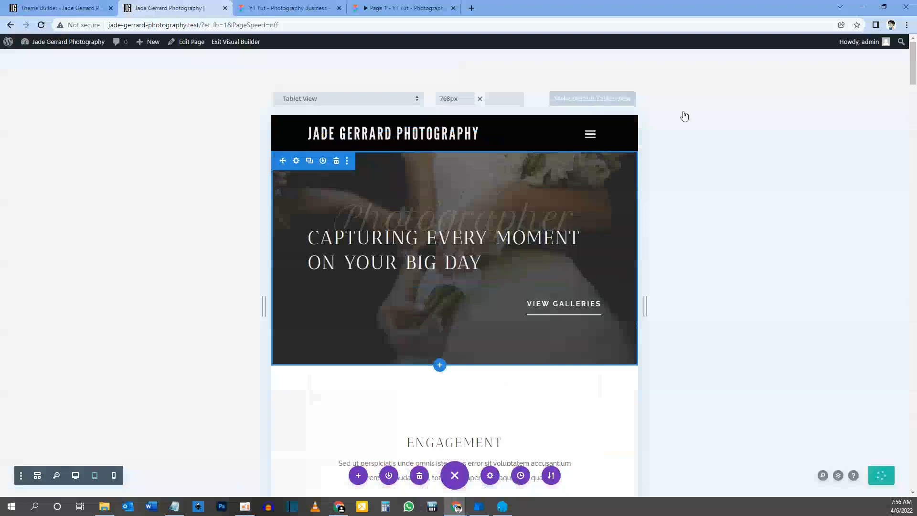
Examine the imported home page in the phone view, including the hero, the package texts, the stacked photos and the footer
{"action": "scroll", "coordinate": [400, 336], "scroll_direction": "down", "scroll_amount": 10}
{"action": "scroll", "coordinate": [400, 335], "scroll_direction": "down", "scroll_amount": 15}
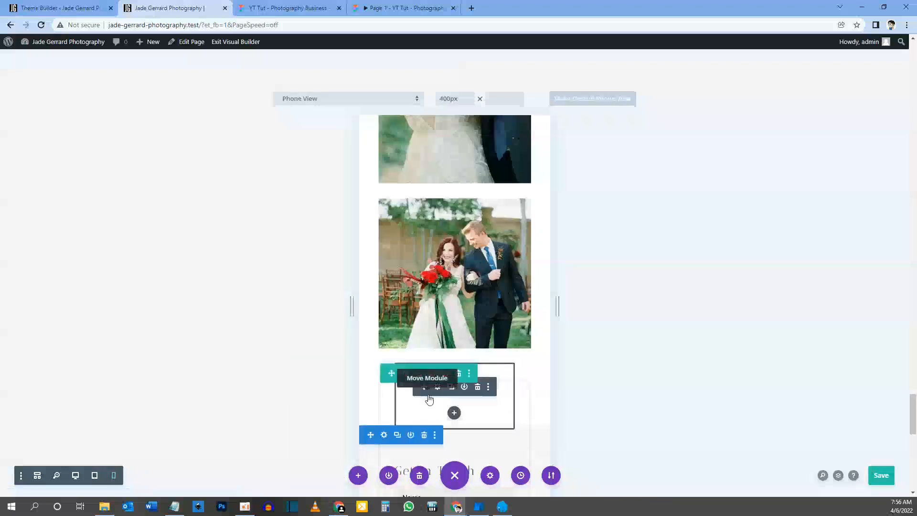
{"action": "scroll", "coordinate": [515, 304], "scroll_direction": "down", "scroll_amount": 10}
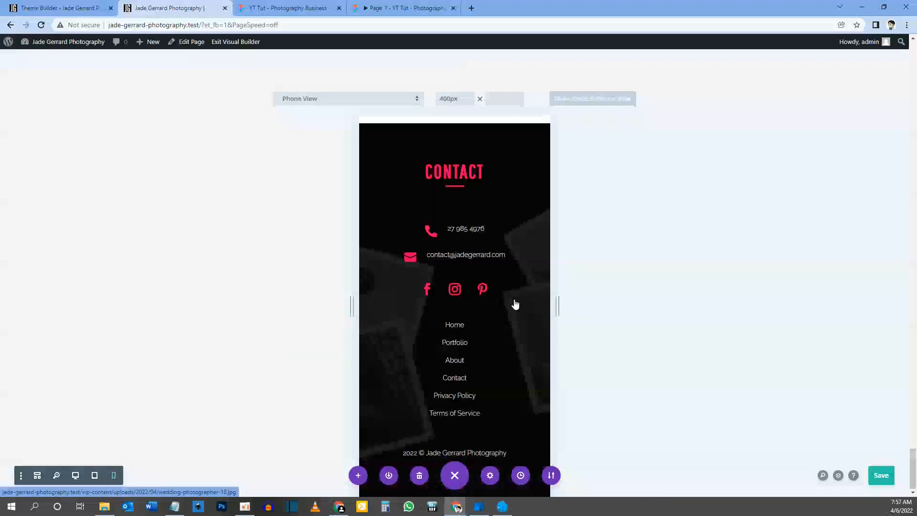
{"action": "scroll", "coordinate": [515, 304], "scroll_direction": "up", "scroll_amount": 10}
{"action": "scroll", "coordinate": [516, 304], "scroll_direction": "up", "scroll_amount": 10}
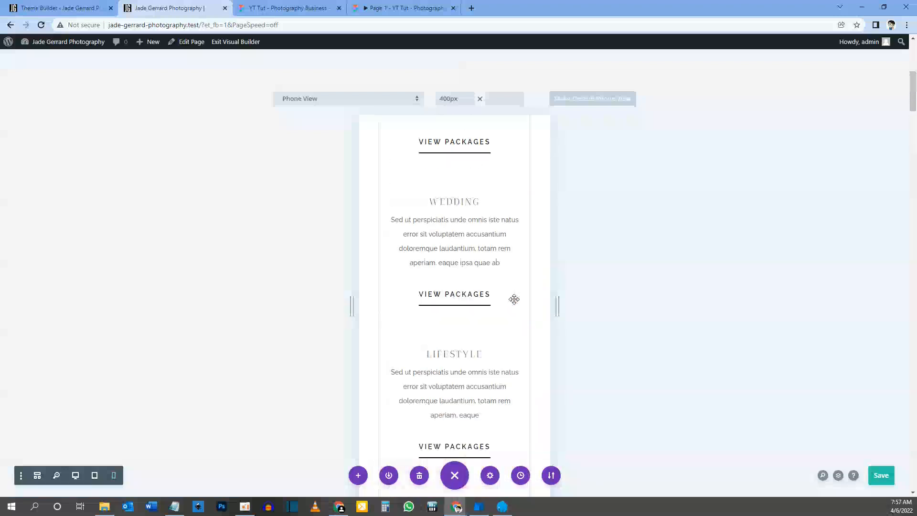
{"action": "scroll", "coordinate": [514, 299], "scroll_direction": "up", "scroll_amount": 5}
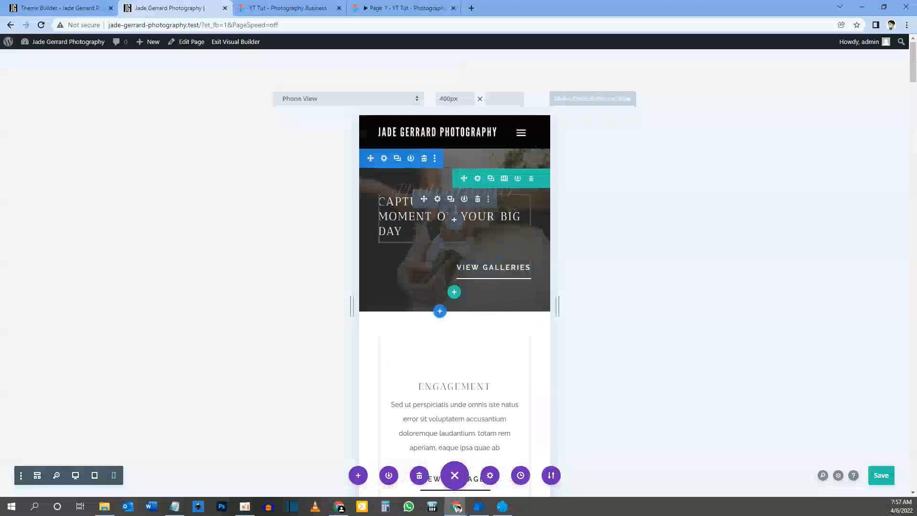
{"action": "scroll", "coordinate": [431, 321], "scroll_direction": "down", "scroll_amount": 2}
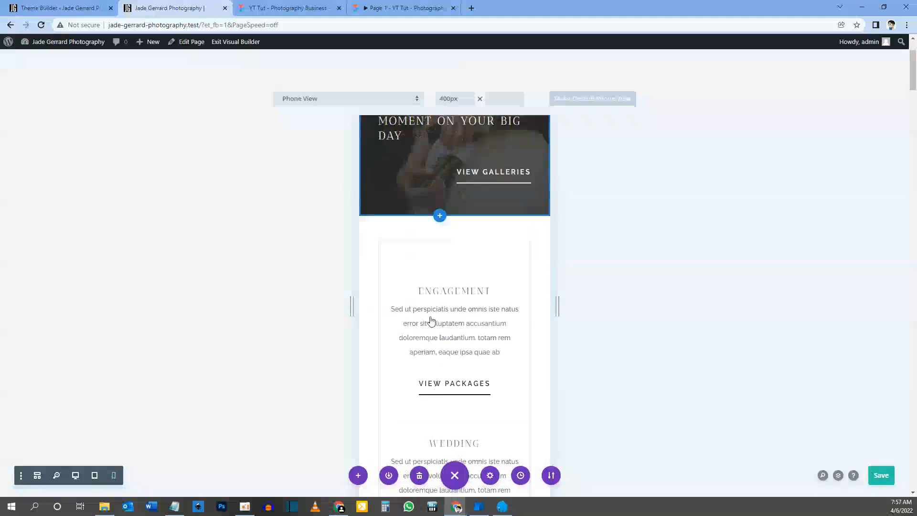
{"action": "scroll", "coordinate": [449, 372], "scroll_direction": "down", "scroll_amount": 4}
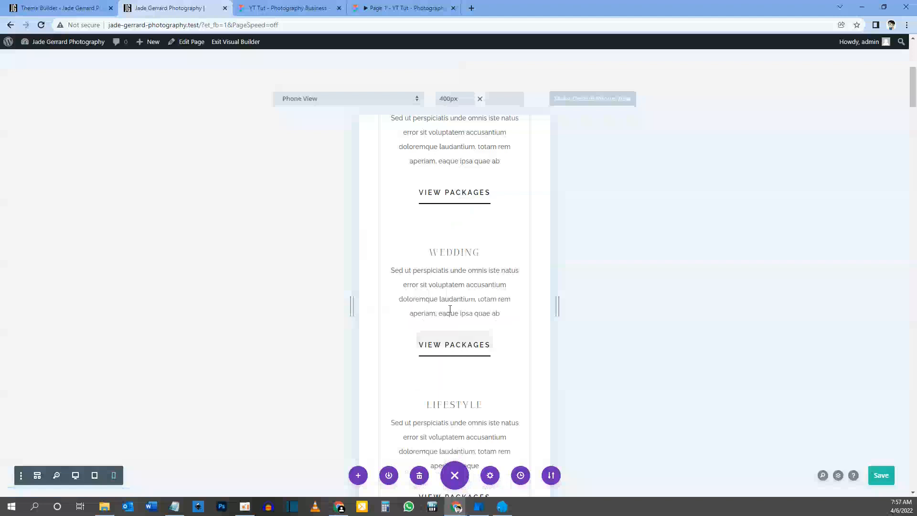
{"action": "scroll", "coordinate": [440, 256], "scroll_direction": "down", "scroll_amount": 4}
{"action": "scroll", "coordinate": [440, 256], "scroll_direction": "down", "scroll_amount": 6}
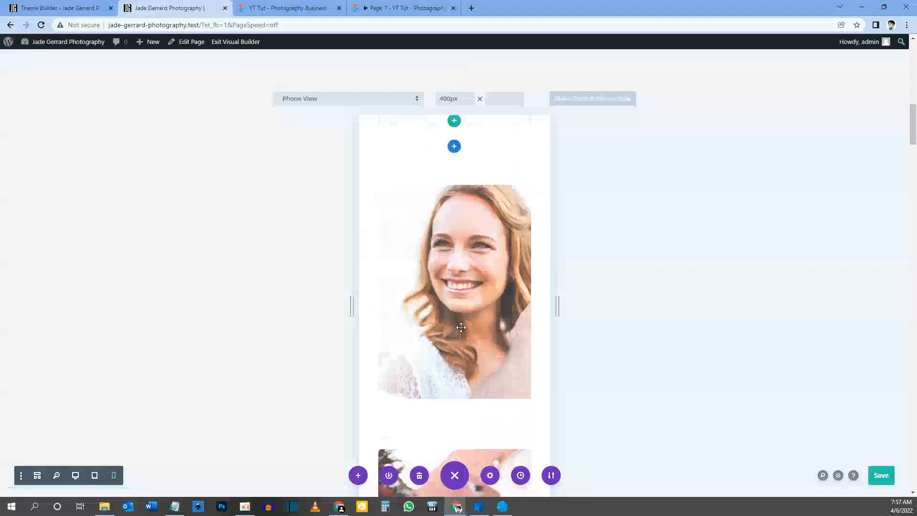
{"action": "scroll", "coordinate": [461, 327], "scroll_direction": "down", "scroll_amount": 10}
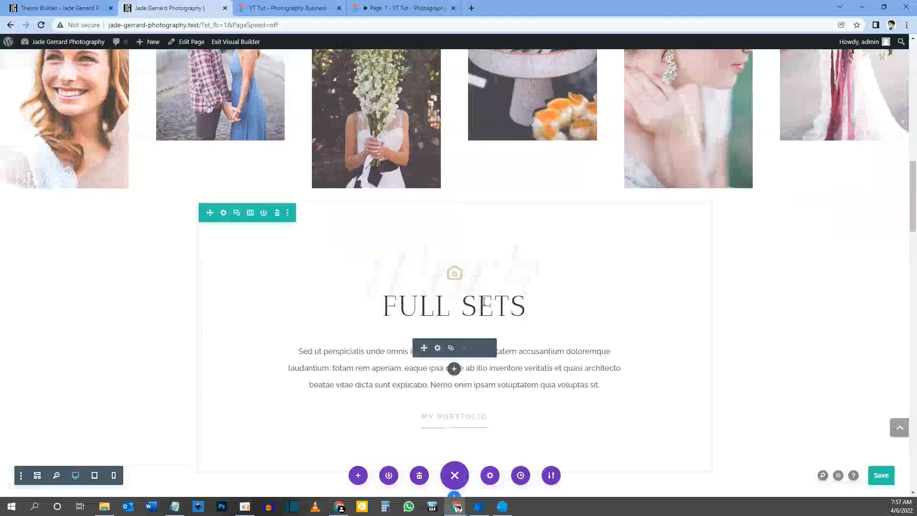
Return to the desktop view and delete all of the imported layout's sections from the home page
{"action": "scroll", "coordinate": [401, 252], "scroll_direction": "up", "scroll_amount": 5}
{"action": "scroll", "coordinate": [405, 253], "scroll_direction": "up", "scroll_amount": 10}
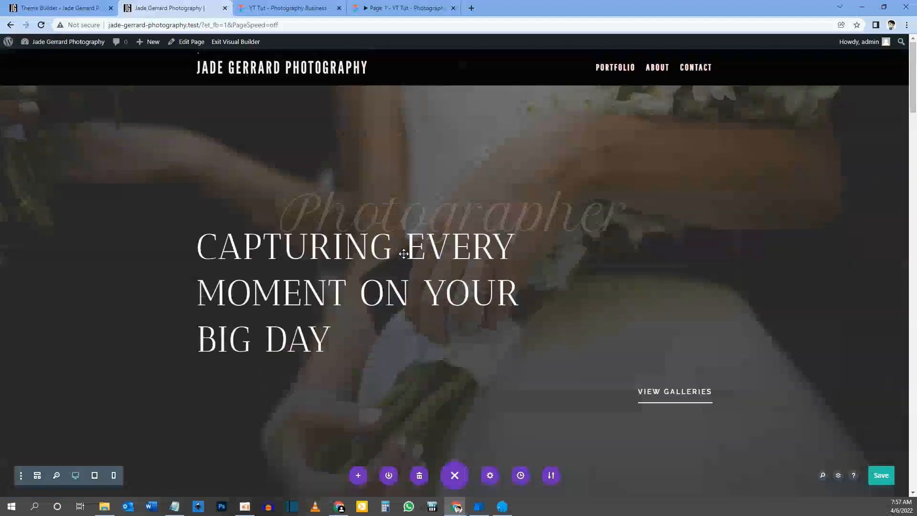
{"action": "scroll", "coordinate": [414, 326], "scroll_direction": "down", "scroll_amount": 15}
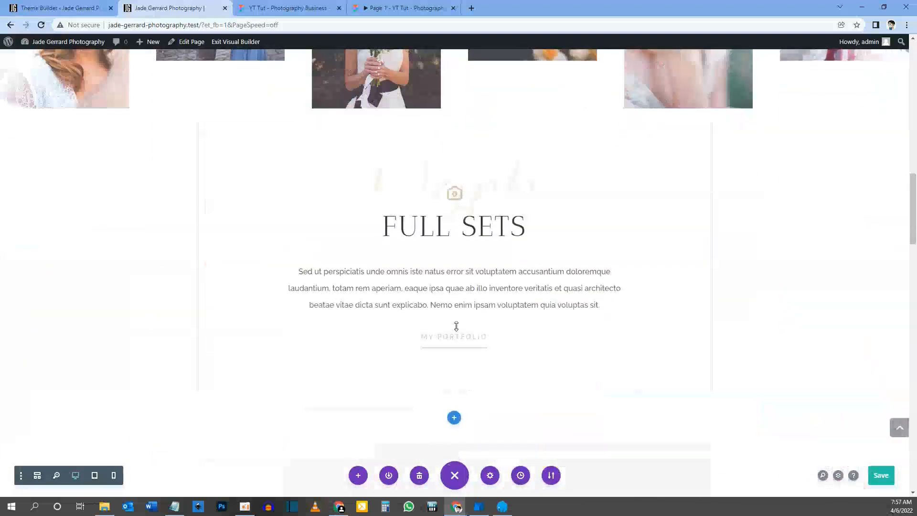
{"action": "scroll", "coordinate": [458, 289], "scroll_direction": "up", "scroll_amount": 15}
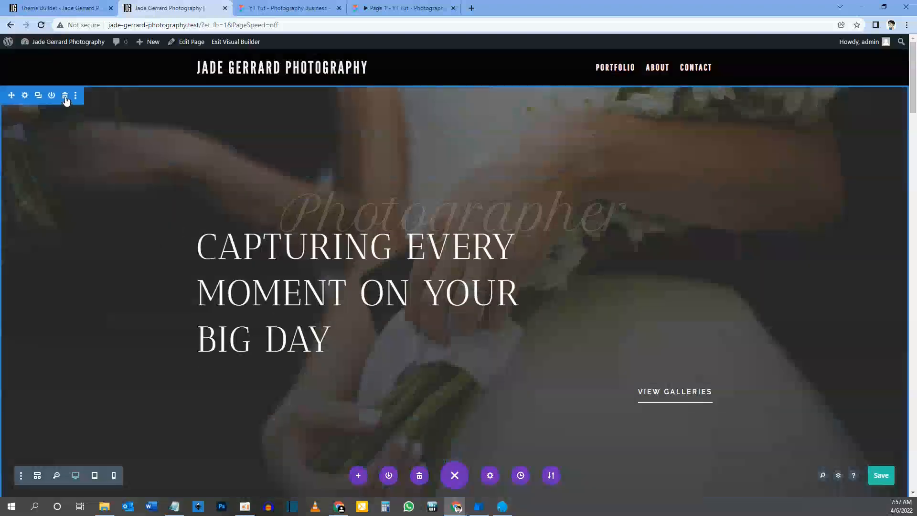
{"action": "left_click", "coordinate": [65, 97]}
{"action": "left_click", "coordinate": [65, 97]}
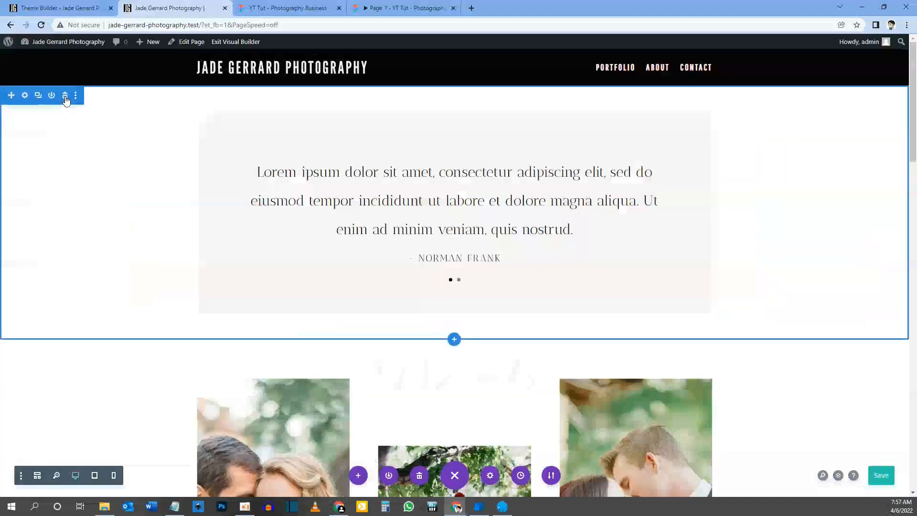
{"action": "left_click", "coordinate": [66, 97]}
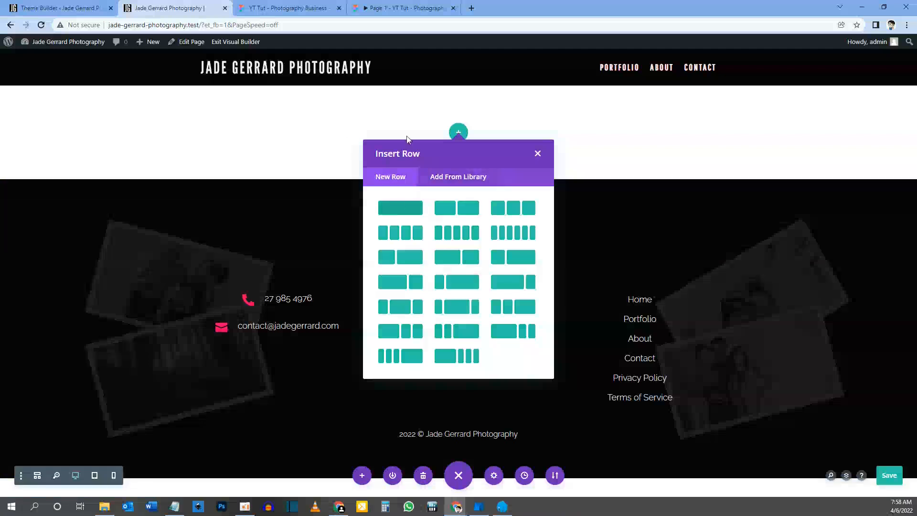
Check the hero design in the Figma prototype and insert a row with two equal columns in the home page's empty section
{"action": "left_click", "coordinate": [405, 7]}
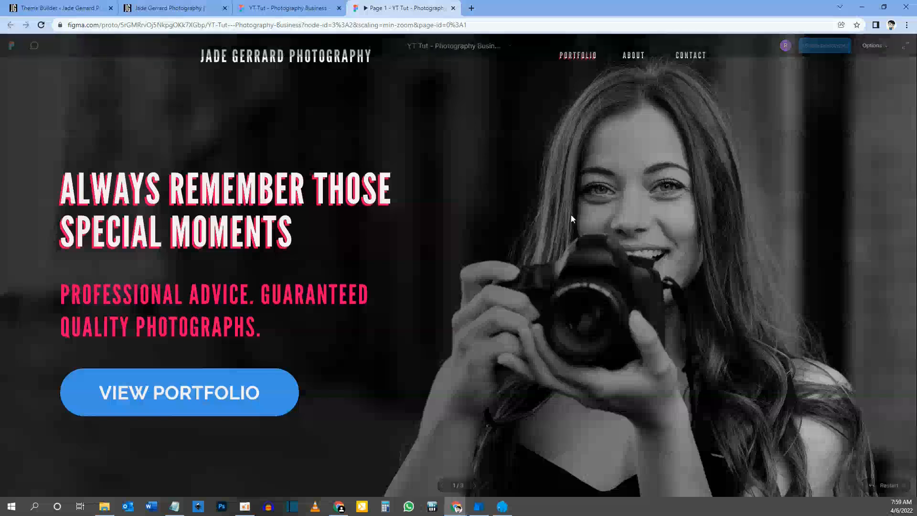
{"action": "left_click", "coordinate": [170, 7]}
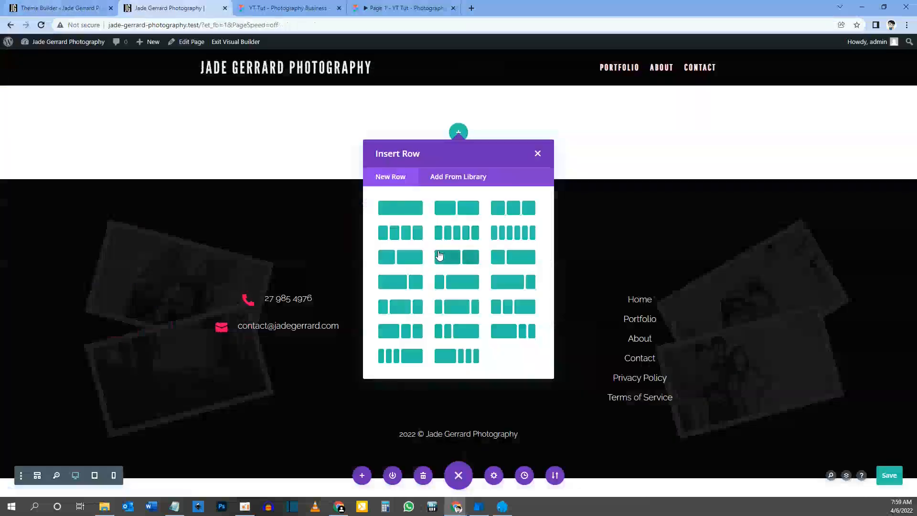
{"action": "left_click", "coordinate": [457, 210]}
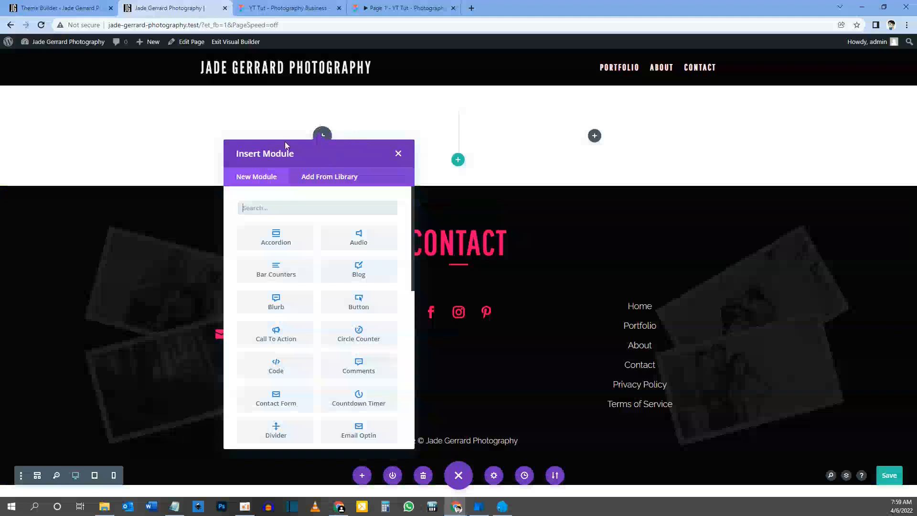
Add a Text module with its placeholder content to the row's first column, docking the module settings as a sidebar
{"action": "type", "text": "text"}
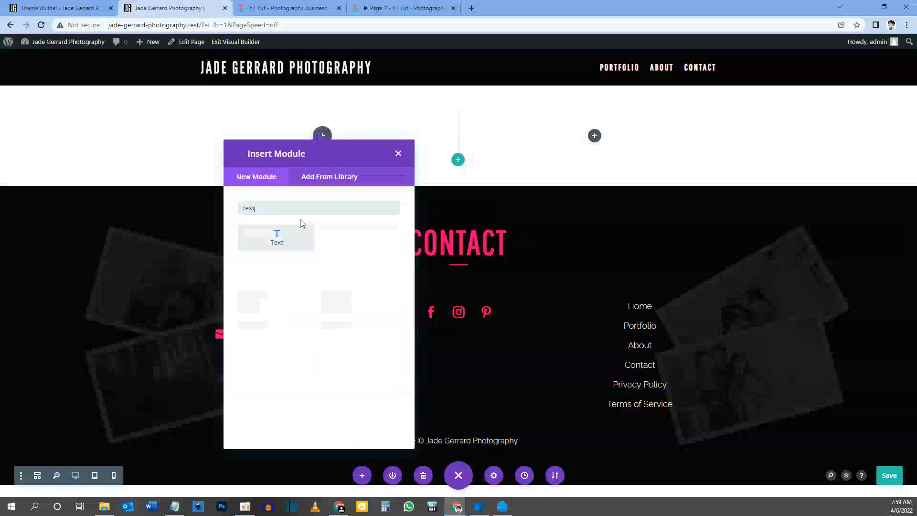
{"action": "left_click", "coordinate": [282, 247]}
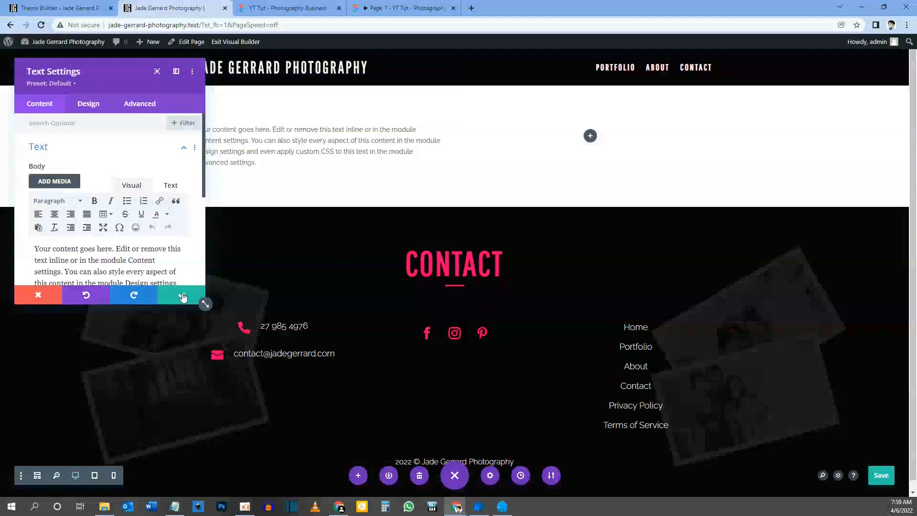
{"action": "left_click", "coordinate": [177, 72]}
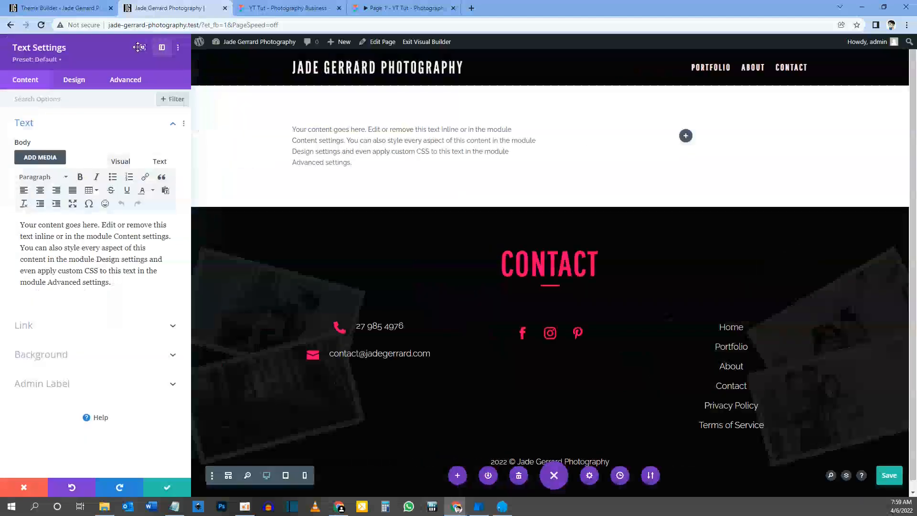
{"action": "left_click", "coordinate": [168, 488]}
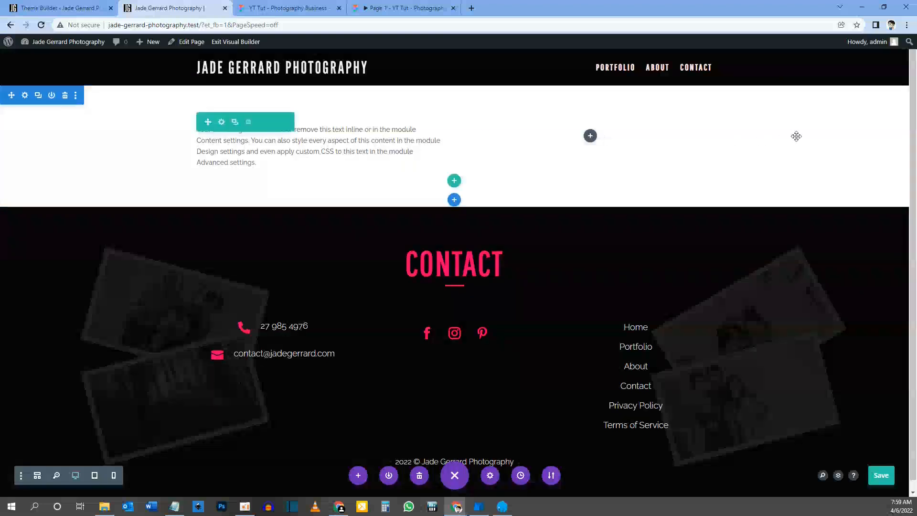
Upload the three hero images to the media library through the section's background image setting
{"action": "left_click", "coordinate": [25, 96]}
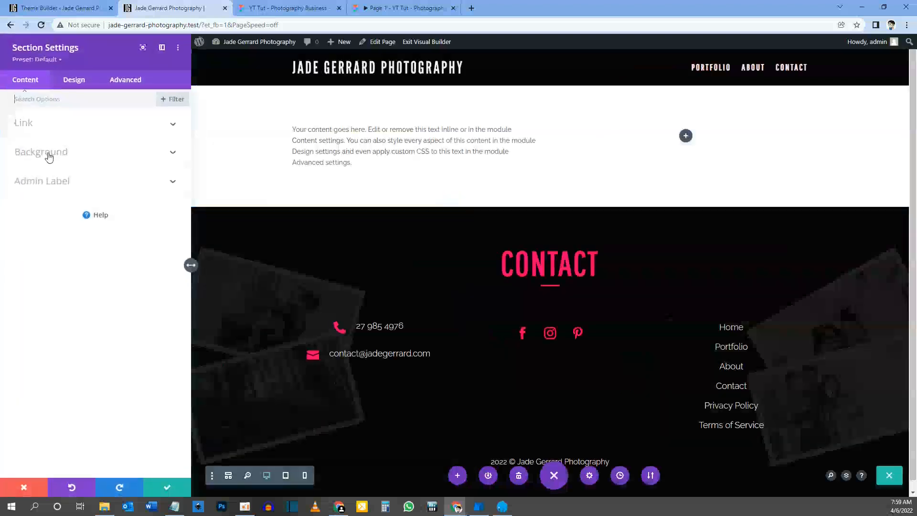
{"action": "left_click", "coordinate": [50, 155]}
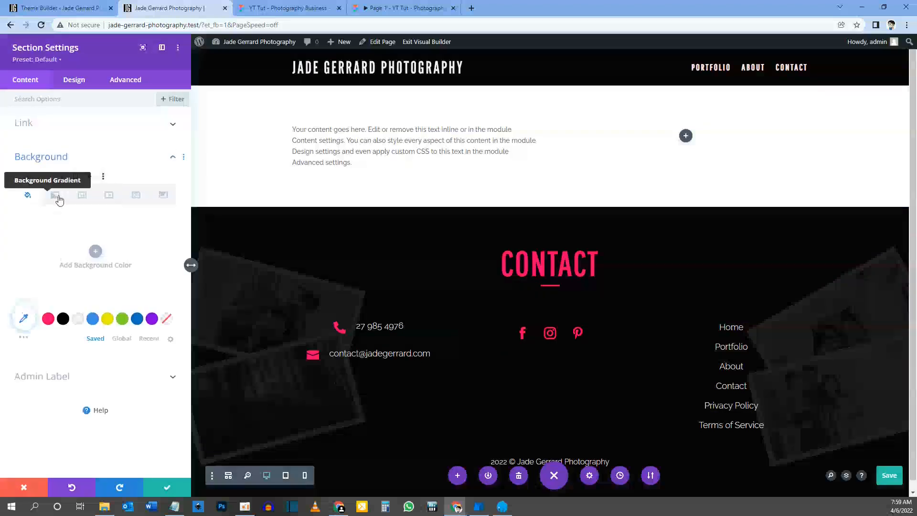
{"action": "left_click", "coordinate": [80, 196]}
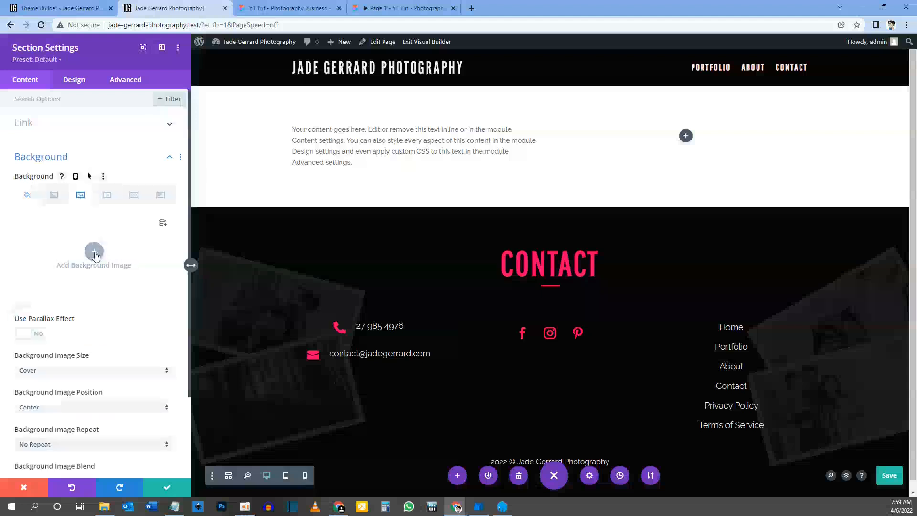
{"action": "left_click", "coordinate": [96, 254]}
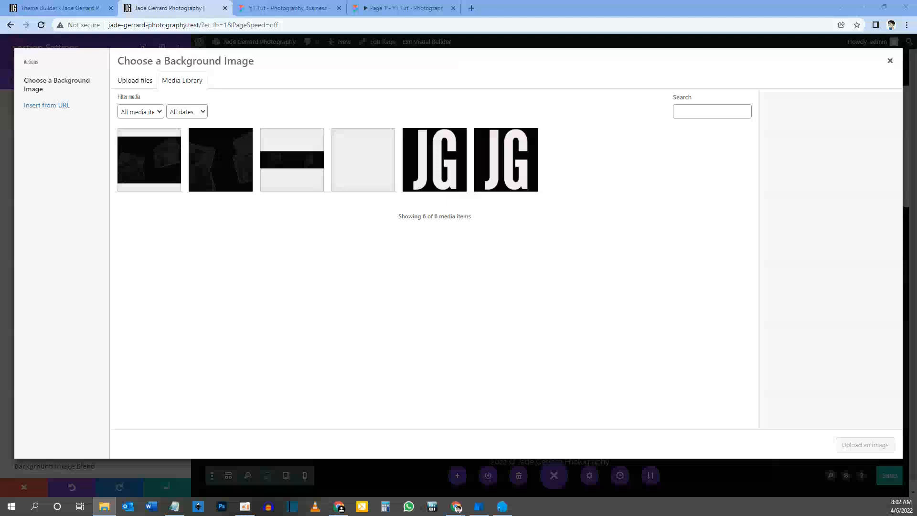
{"action": "left_click_drag", "start_coordinate": [457, 508], "coordinate": [244, 282]}
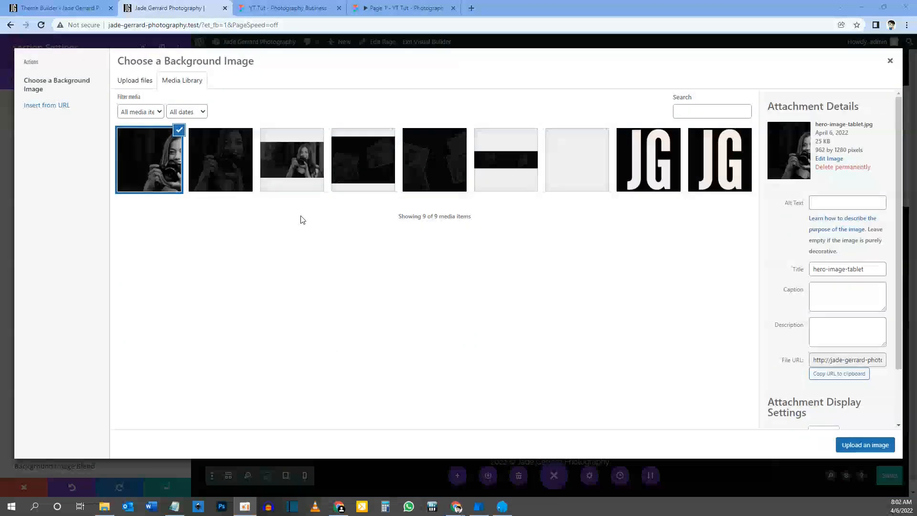
Set hero-image-desktop.jpg as the section's background image
{"action": "left_click", "coordinate": [297, 173]}
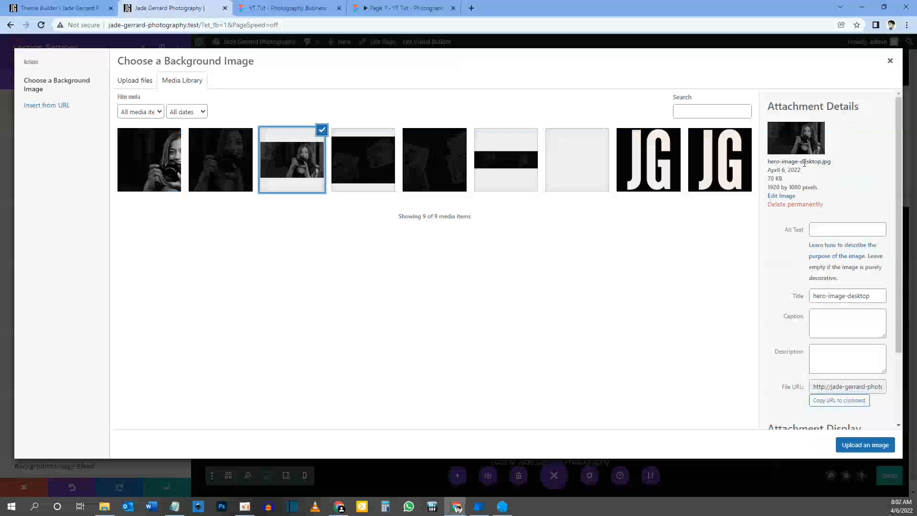
{"action": "left_click_drag", "start_coordinate": [797, 162], "coordinate": [820, 161]}
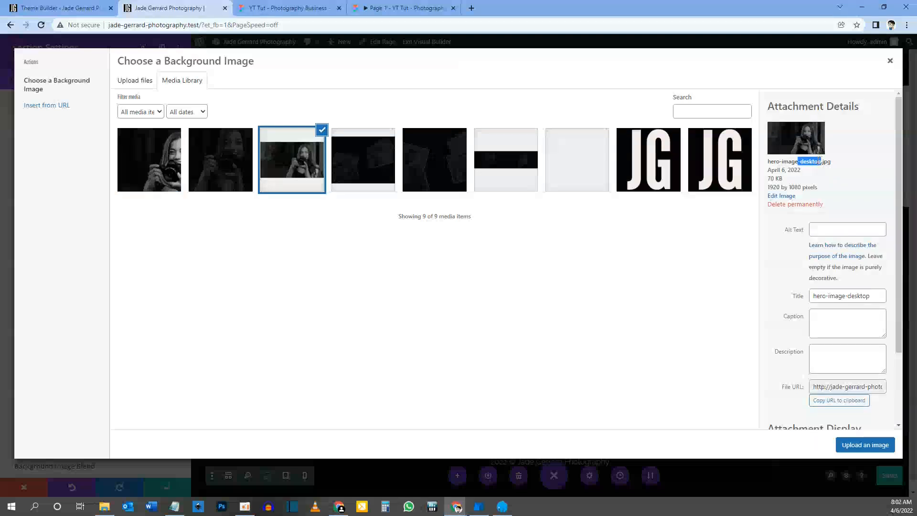
{"action": "left_click", "coordinate": [861, 450]}
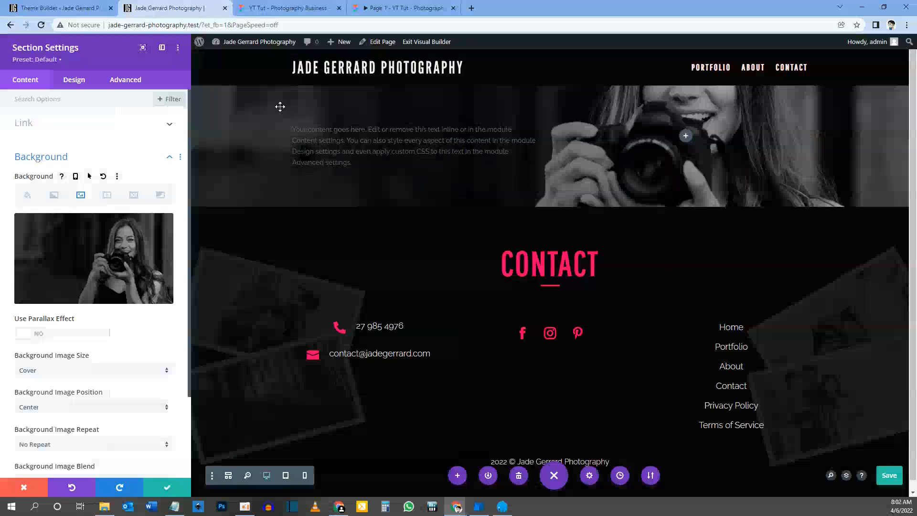
Check the hero's height in the Figma prototype, then set the section's minimum height to 90vh and save the section settings
{"action": "left_click", "coordinate": [404, 8]}
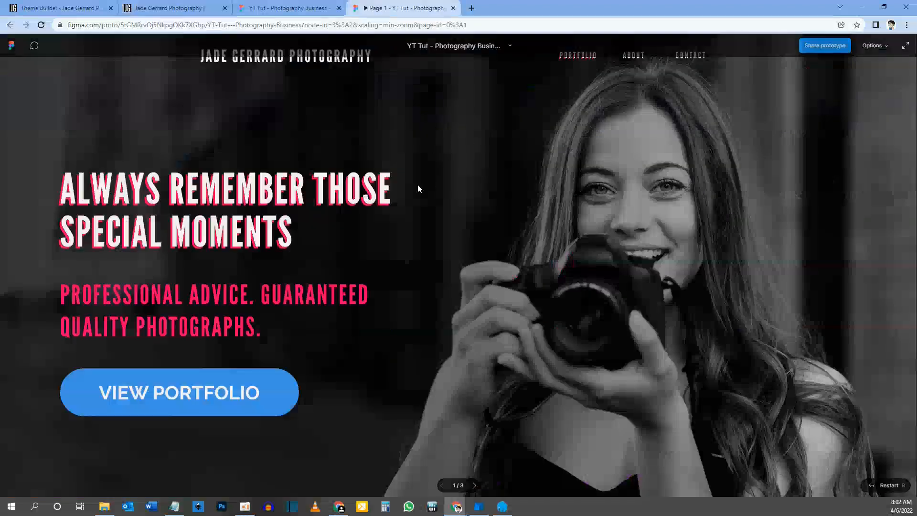
{"action": "left_click", "coordinate": [153, 8]}
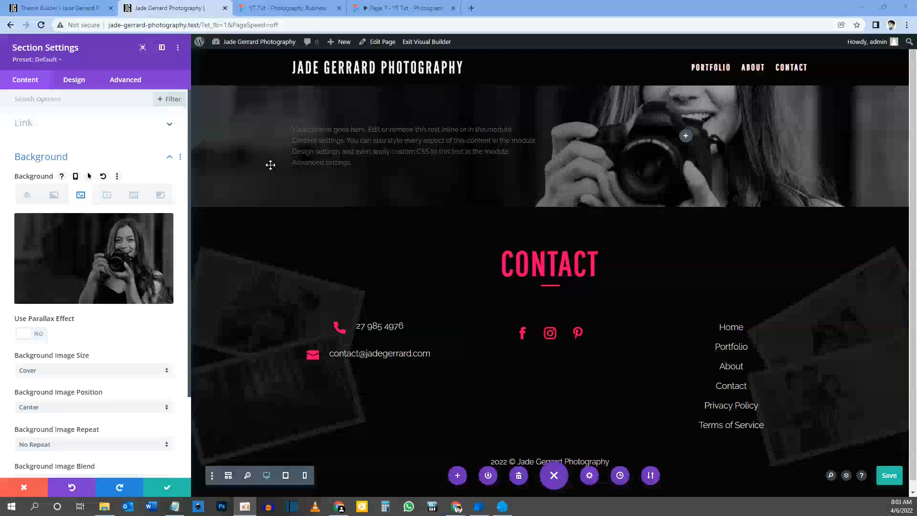
{"action": "left_click", "coordinate": [77, 80]}
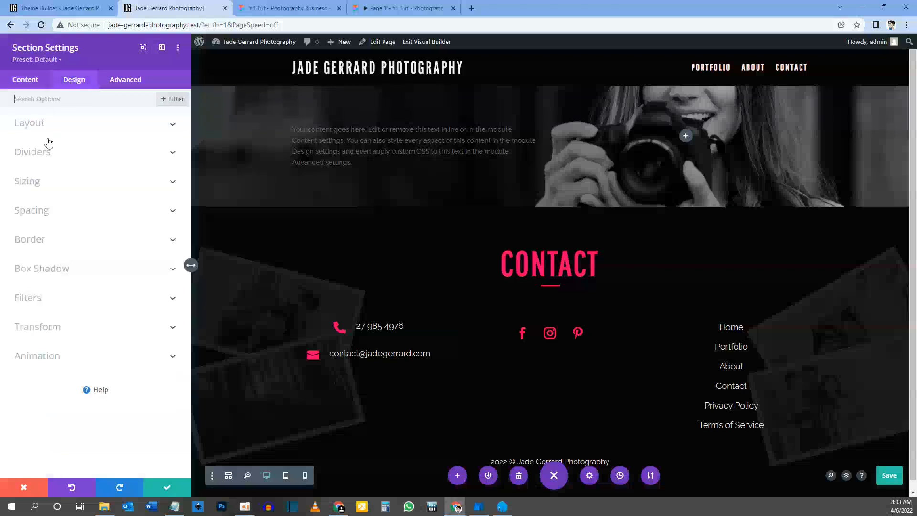
{"action": "left_click", "coordinate": [38, 180]}
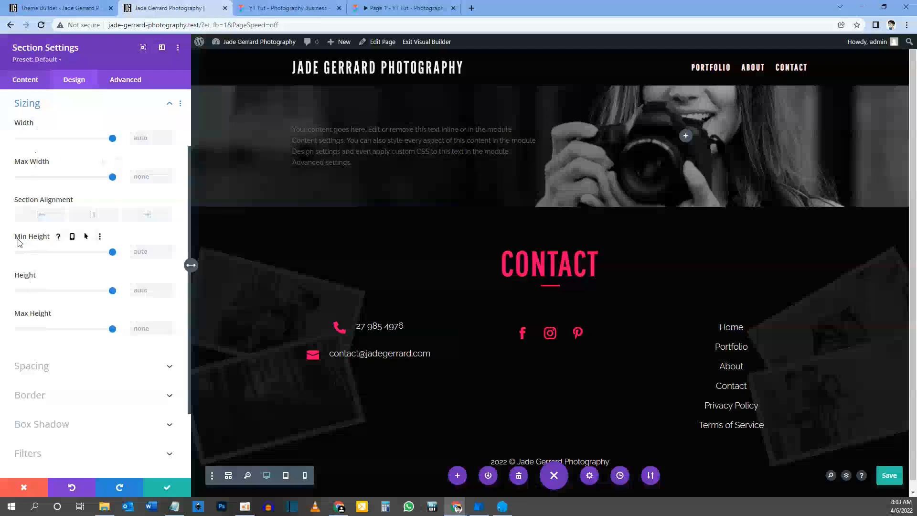
{"action": "left_click", "coordinate": [142, 252]}
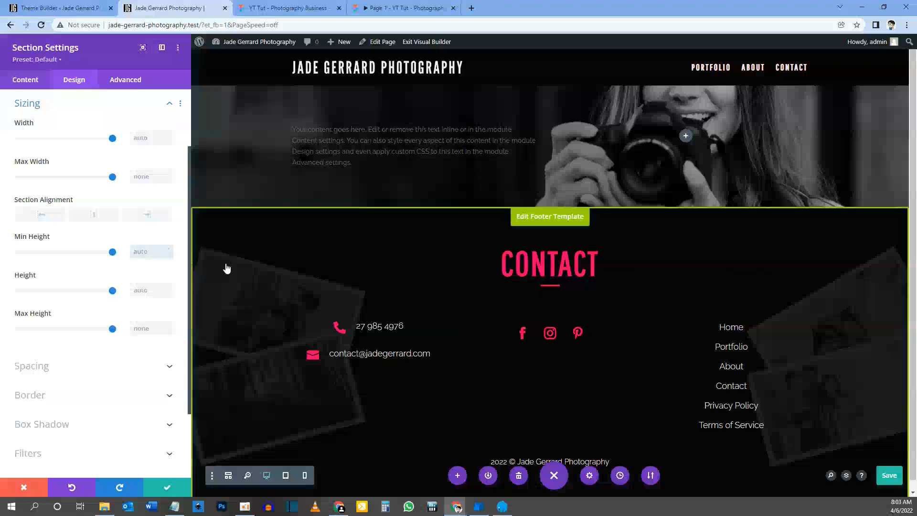
{"action": "type", "text": "90vh"}
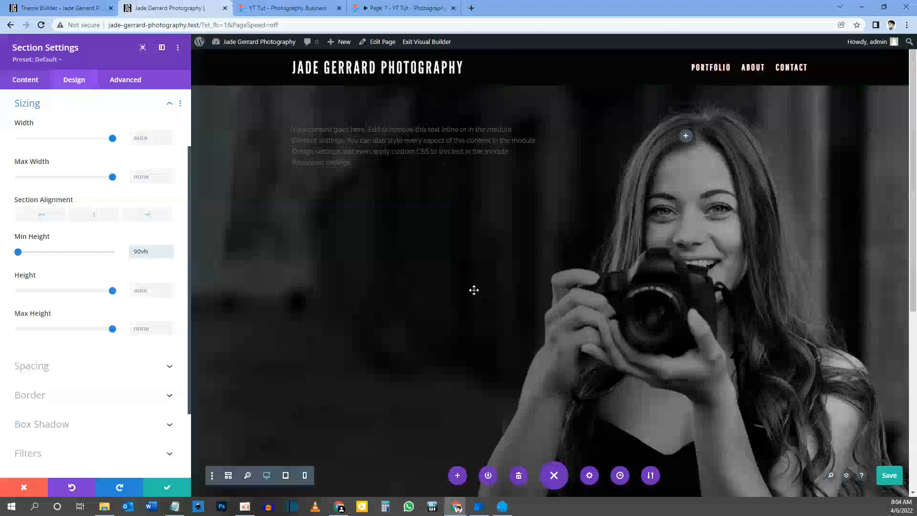
{"action": "scroll", "coordinate": [473, 289], "scroll_direction": "down", "scroll_amount": 2}
{"action": "scroll", "coordinate": [473, 286], "scroll_direction": "up", "scroll_amount": 2}
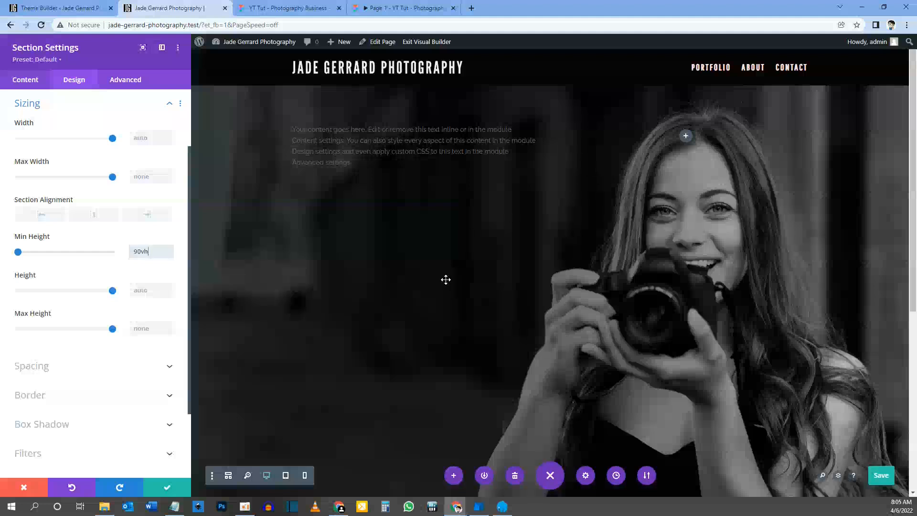
{"action": "left_click", "coordinate": [165, 488]}
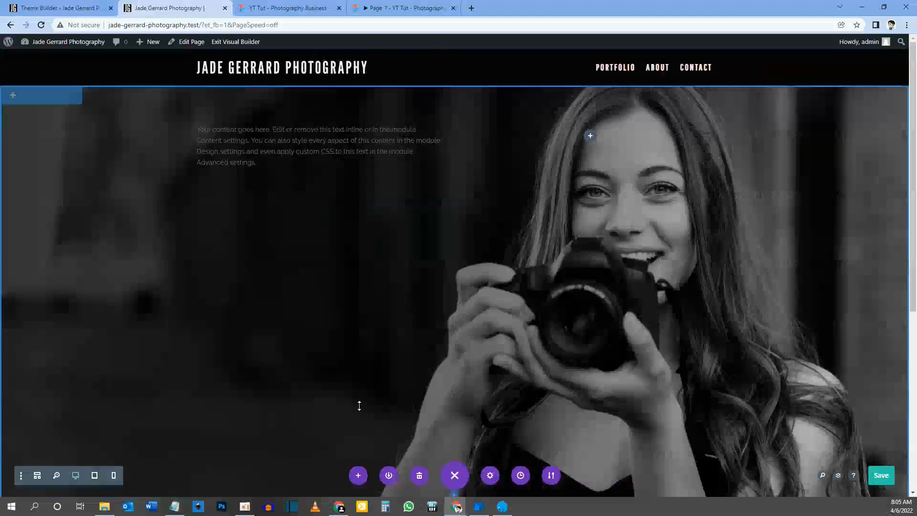
Compare the hero section with the Figma prototype and select the "Always remember those special moments" heading text in the desktop design
{"action": "left_click", "coordinate": [404, 8]}
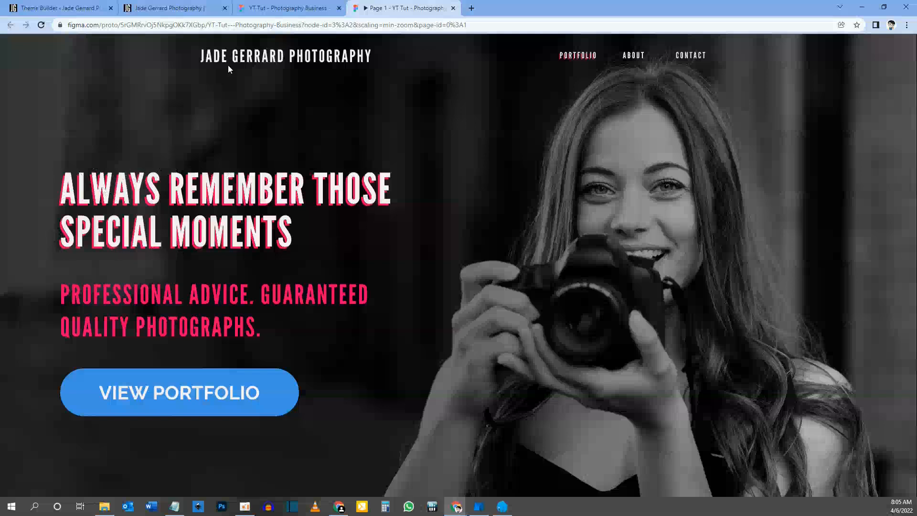
{"action": "left_click", "coordinate": [184, 4]}
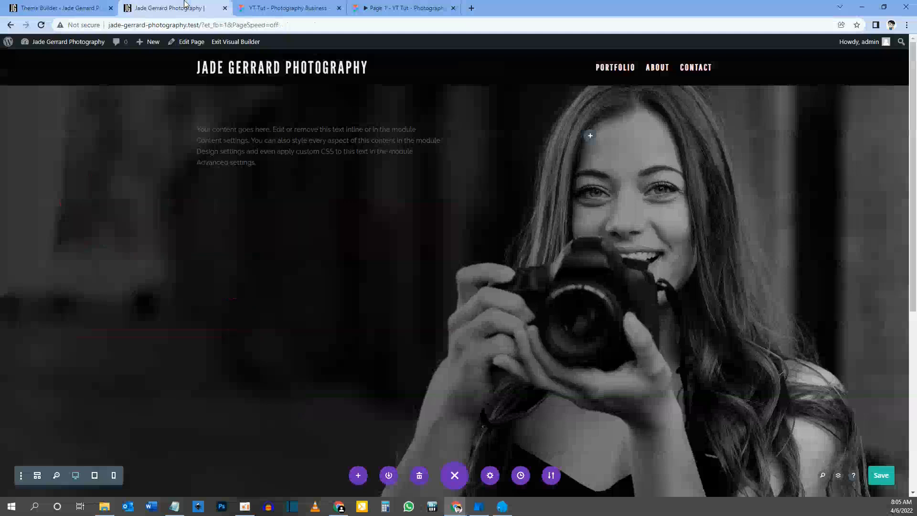
{"action": "left_click", "coordinate": [305, 5]}
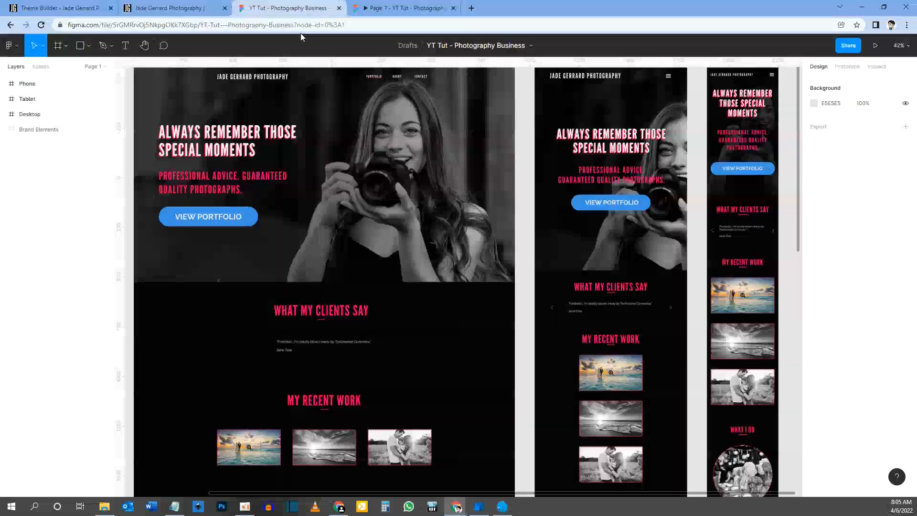
{"action": "left_click", "coordinate": [255, 137]}
{"action": "left_click", "coordinate": [236, 144]}
{"action": "left_click", "coordinate": [236, 143]}
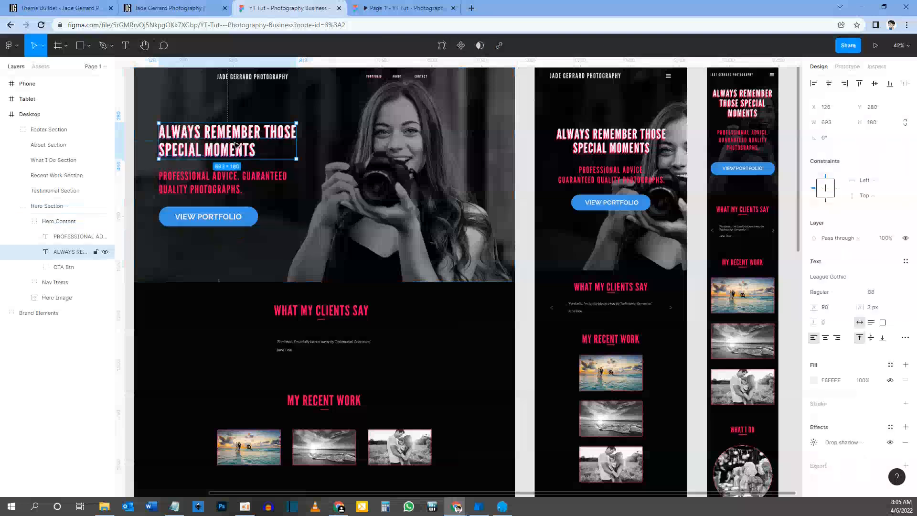
{"action": "double_click", "coordinate": [236, 144]}
Return to the home page in the Divi builder and save the page
{"action": "left_click", "coordinate": [167, 8]}
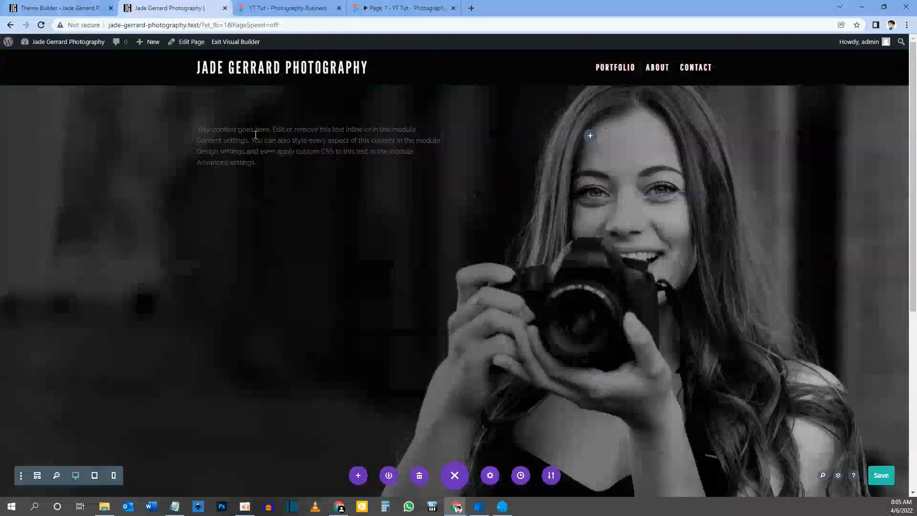
{"action": "mouse_move", "coordinate": [303, 131]}
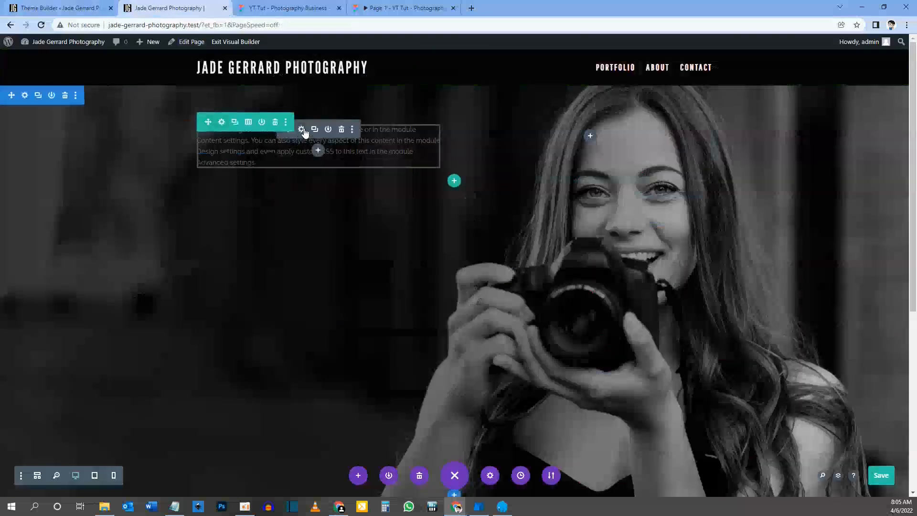
{"action": "left_click", "coordinate": [239, 157]}
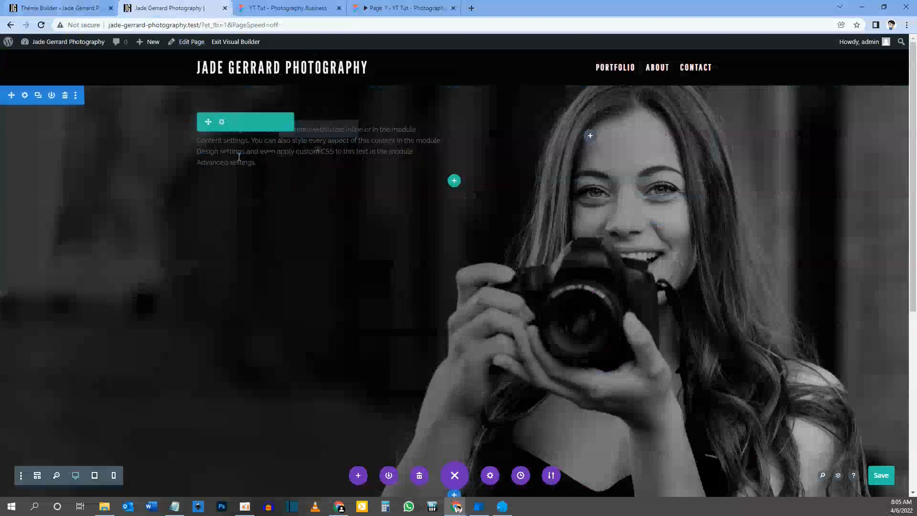
{"action": "key", "text": "ctrl+s"}
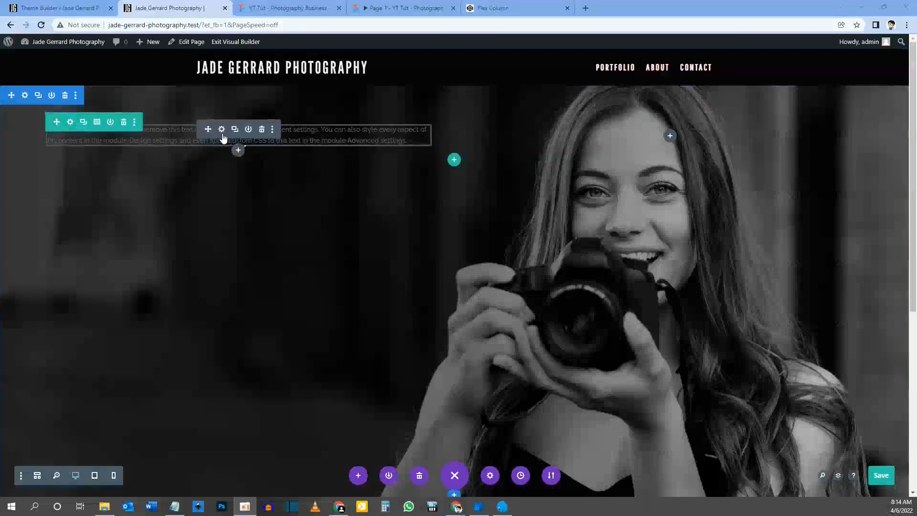
Compare the placement of the hero content in the Figma prototype with the Divi home page, and review the page down to the footer
{"action": "left_click", "coordinate": [403, 8]}
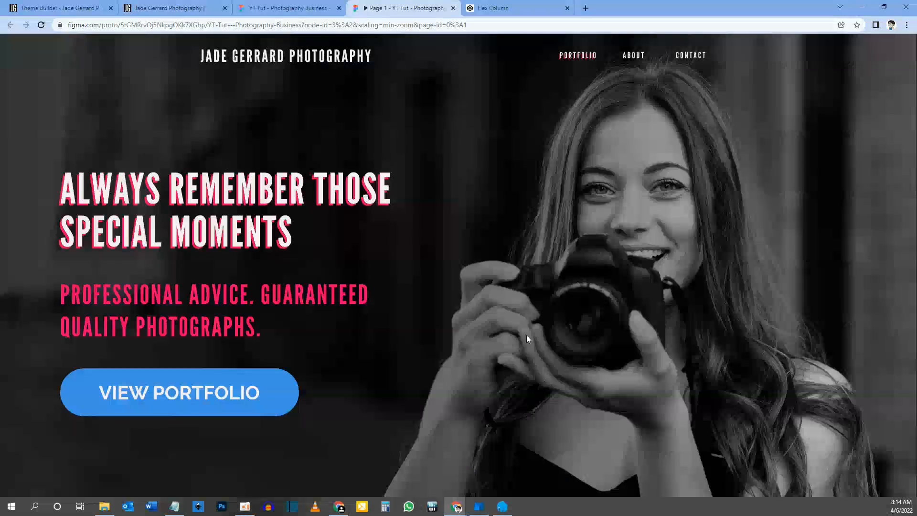
{"action": "scroll", "coordinate": [231, 320], "scroll_direction": "down", "scroll_amount": 1}
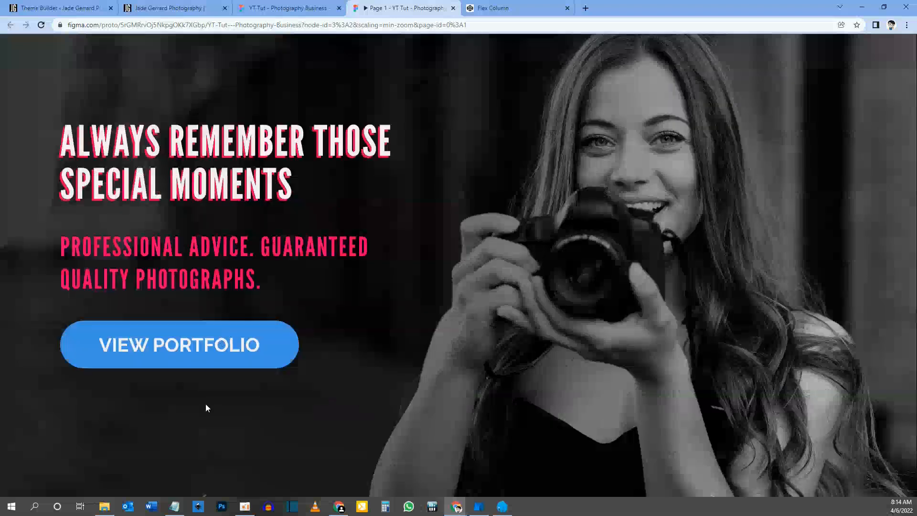
{"action": "scroll", "coordinate": [277, 388], "scroll_direction": "up", "scroll_amount": 1}
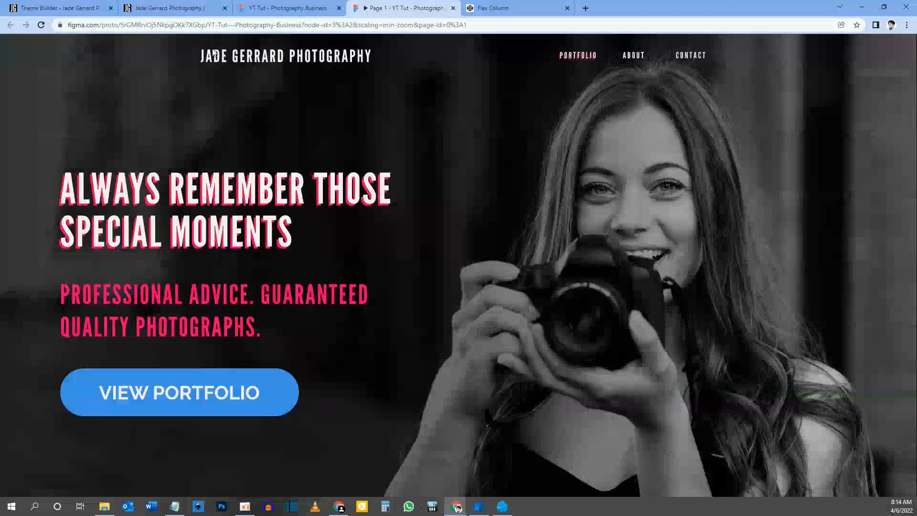
{"action": "left_click", "coordinate": [174, 9]}
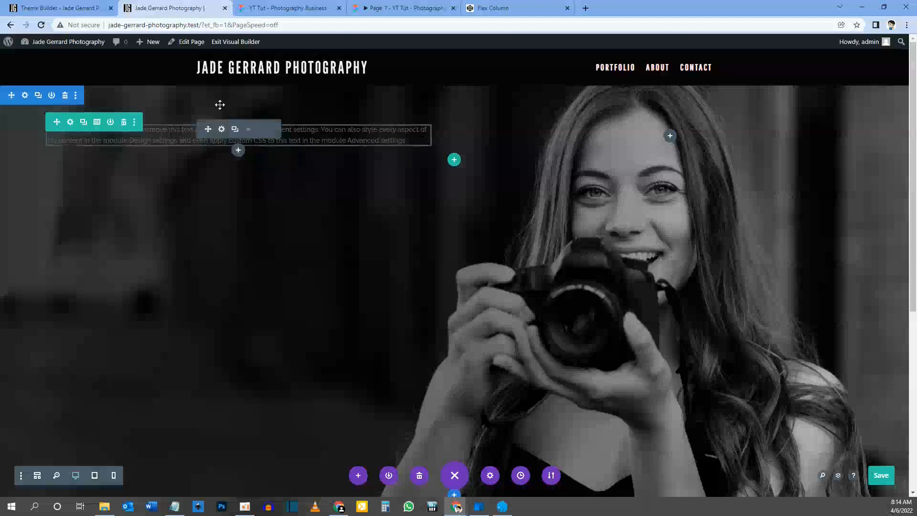
{"action": "mouse_move", "coordinate": [227, 134]}
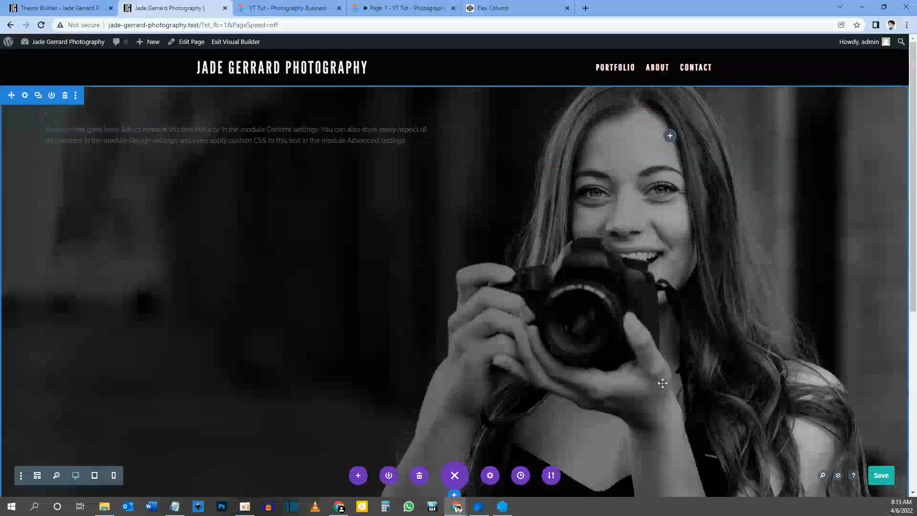
{"action": "scroll", "coordinate": [385, 368], "scroll_direction": "down", "scroll_amount": 6}
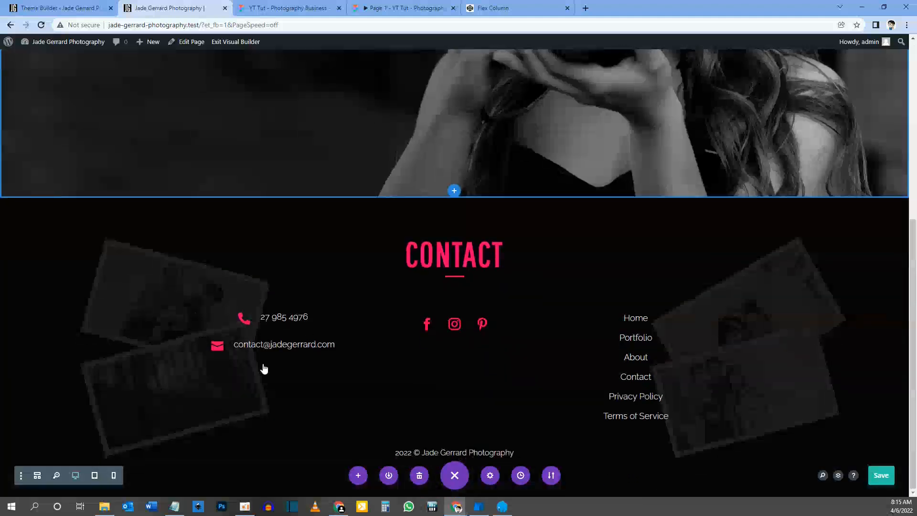
{"action": "scroll", "coordinate": [385, 333], "scroll_direction": "up", "scroll_amount": 4}
{"action": "scroll", "coordinate": [384, 333], "scroll_direction": "up", "scroll_amount": 3}
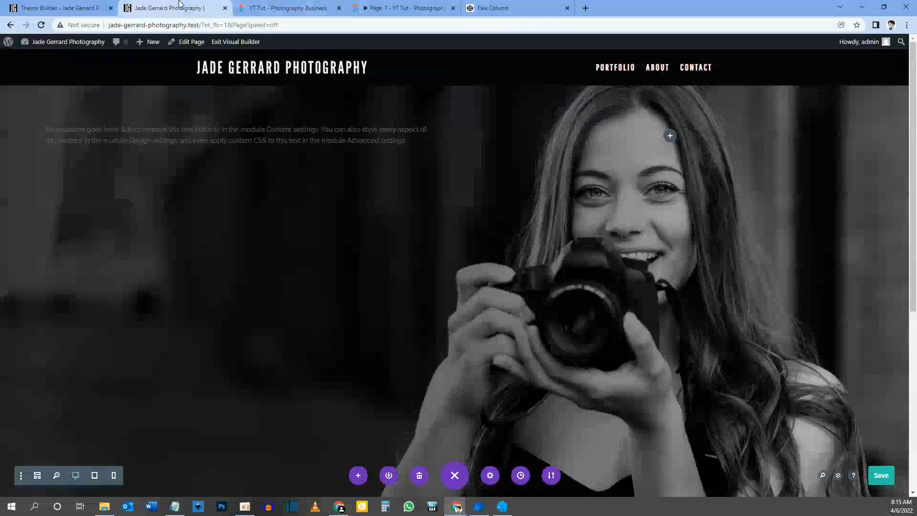
Copy the "display: flex;" line from the Flex Column pen in CodePen and return to the Divi home page
{"action": "left_click", "coordinate": [493, 7]}
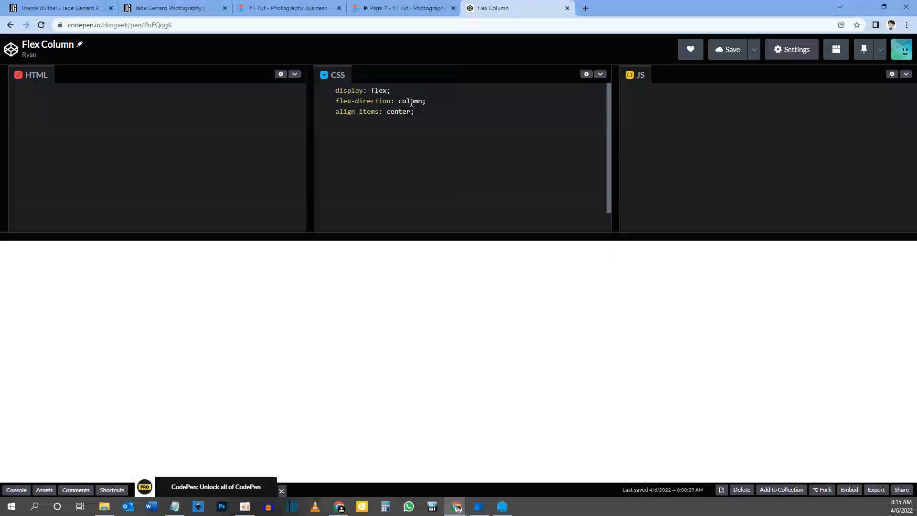
{"action": "left_click_drag", "start_coordinate": [405, 92], "coordinate": [333, 96]}
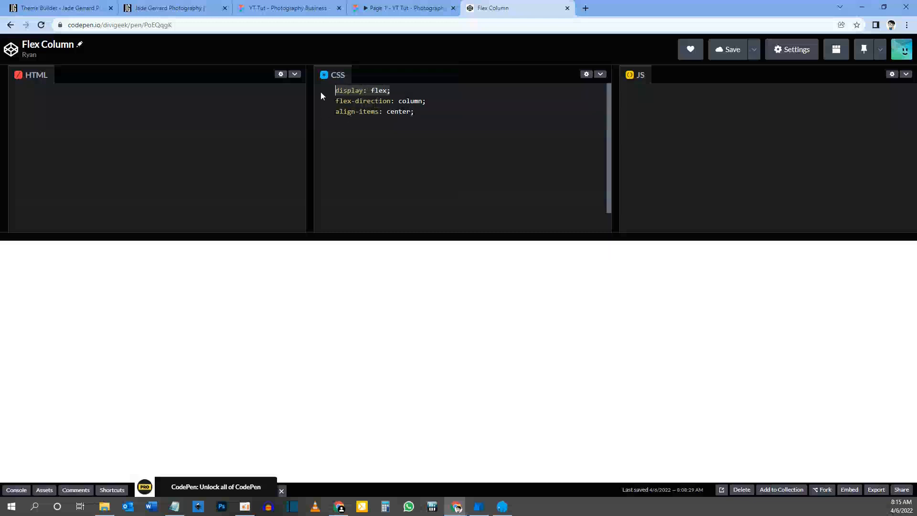
{"action": "left_click", "coordinate": [394, 91]}
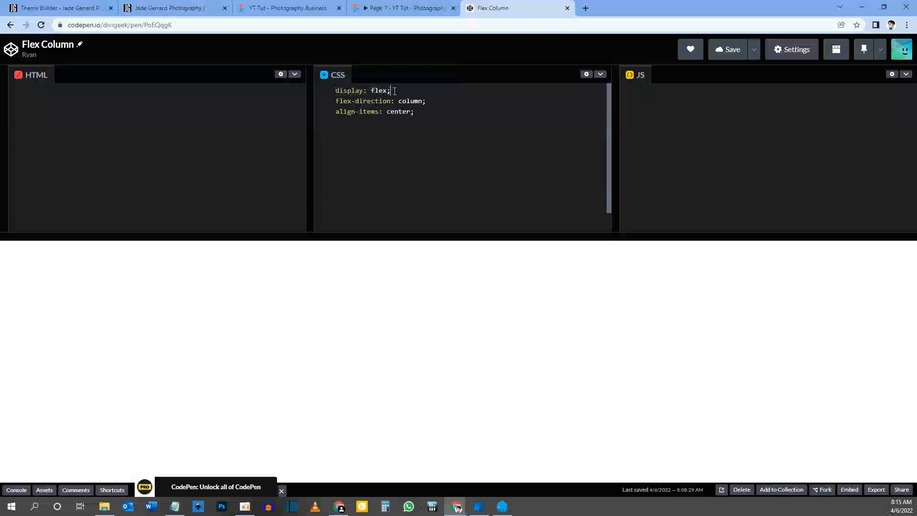
{"action": "left_click_drag", "start_coordinate": [388, 90], "coordinate": [334, 95]}
{"action": "key", "text": "ctrl+c"}
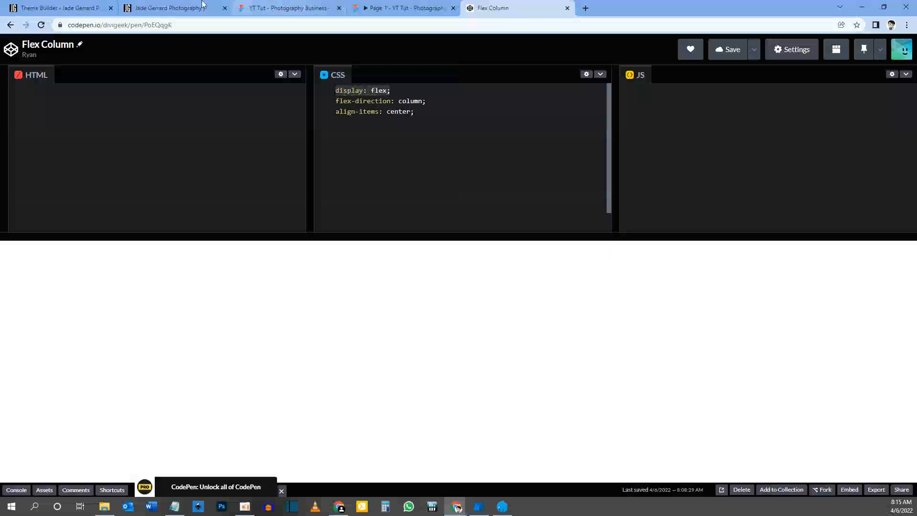
{"action": "left_click", "coordinate": [172, 8]}
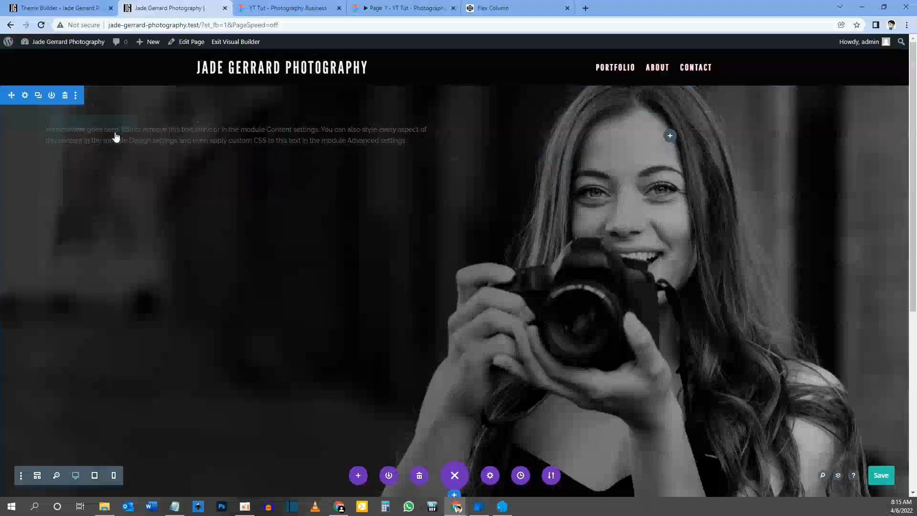
Add the copied "display: flex;" rule to the hero section's main element custom CSS and save the section settings
{"action": "left_click", "coordinate": [25, 96]}
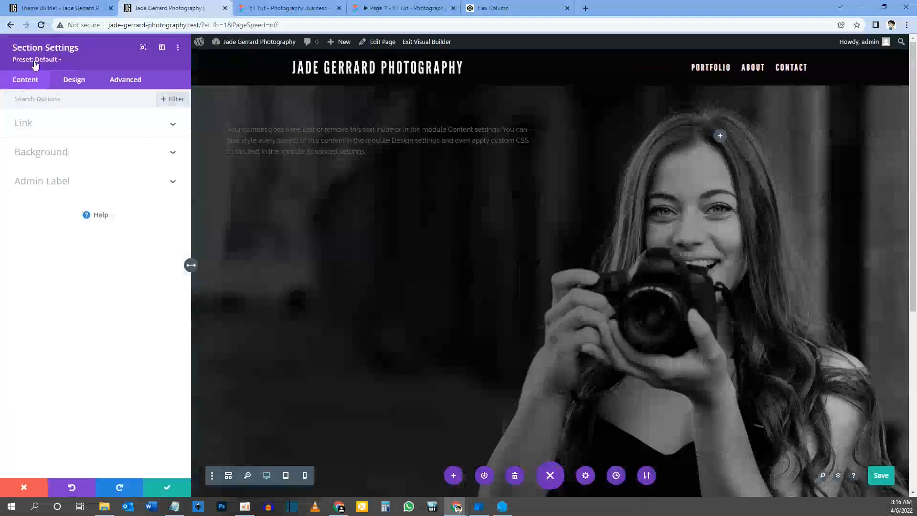
{"action": "left_click", "coordinate": [115, 83]}
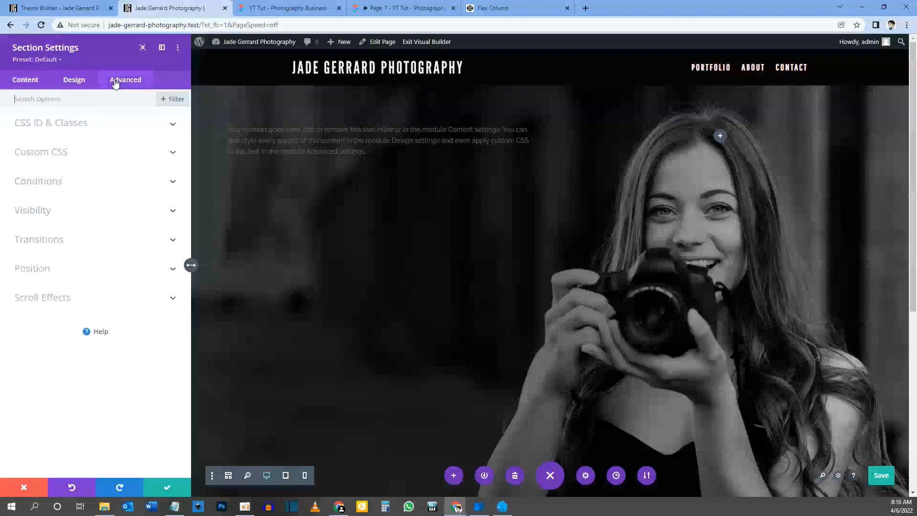
{"action": "left_click", "coordinate": [50, 152]}
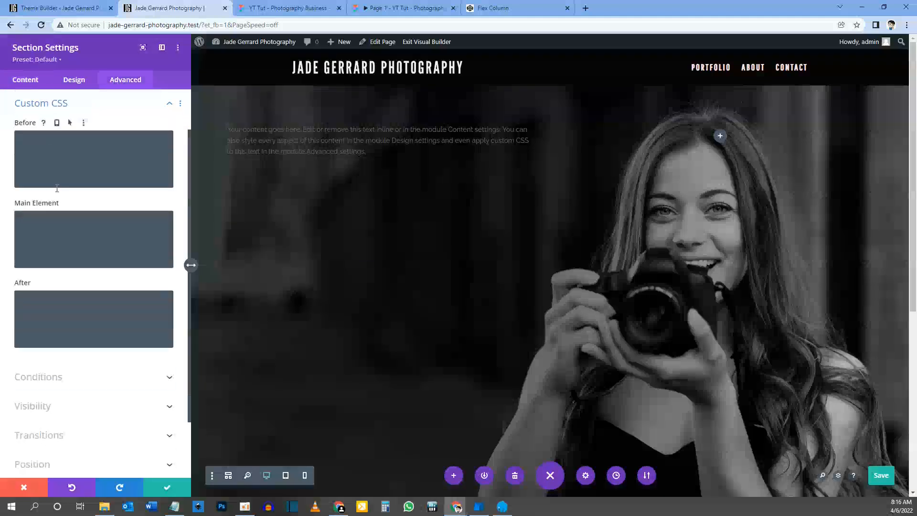
{"action": "left_click", "coordinate": [70, 239]}
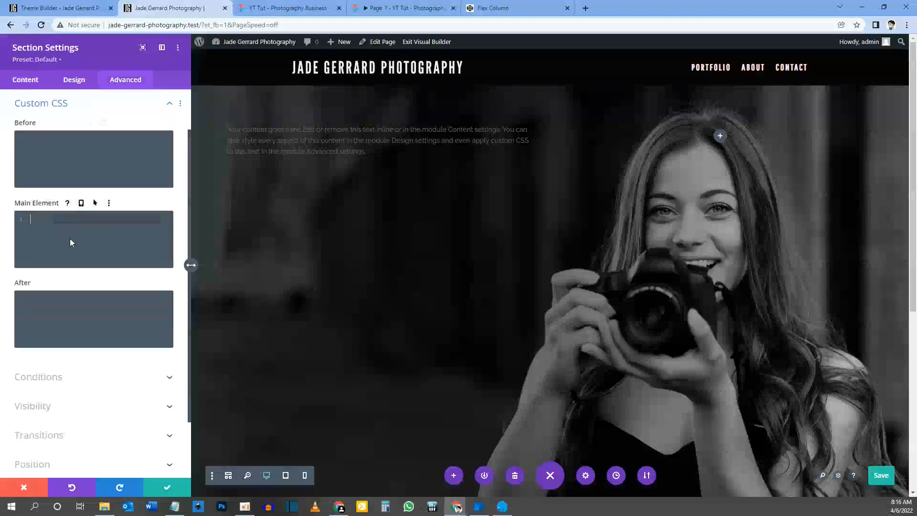
{"action": "key", "text": "ctrl+v"}
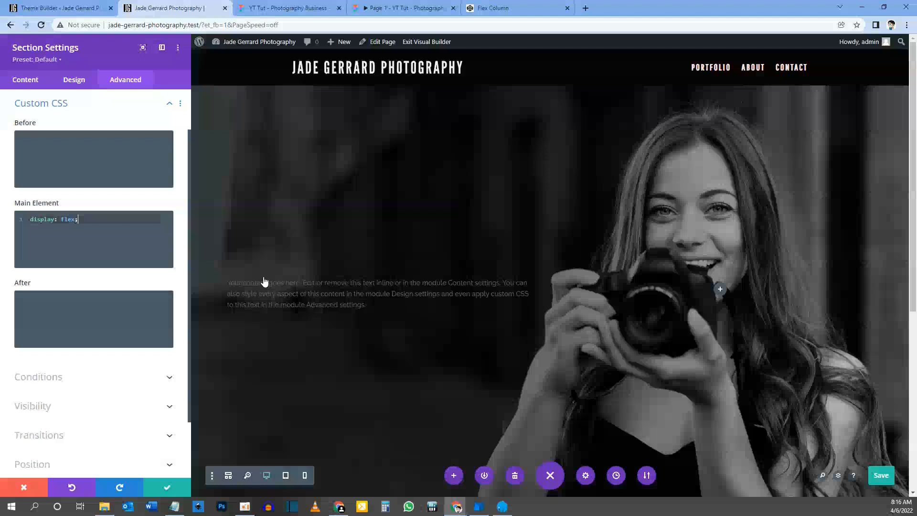
{"action": "left_click", "coordinate": [167, 488]}
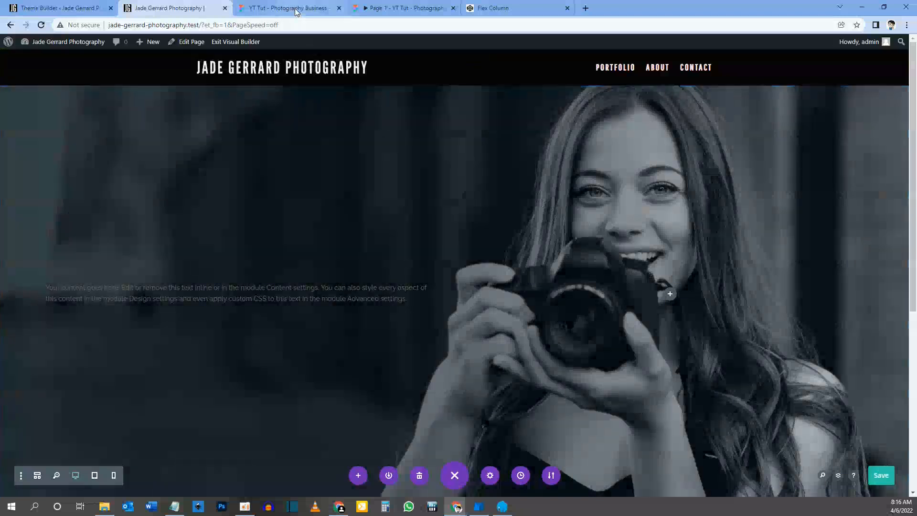
Copy the hero heading text from the Figma design and replace the hero text module's placeholder with "ALWAYS REMEMBER THOSE SPECIAL MOMENTS"
{"action": "left_click", "coordinate": [294, 8]}
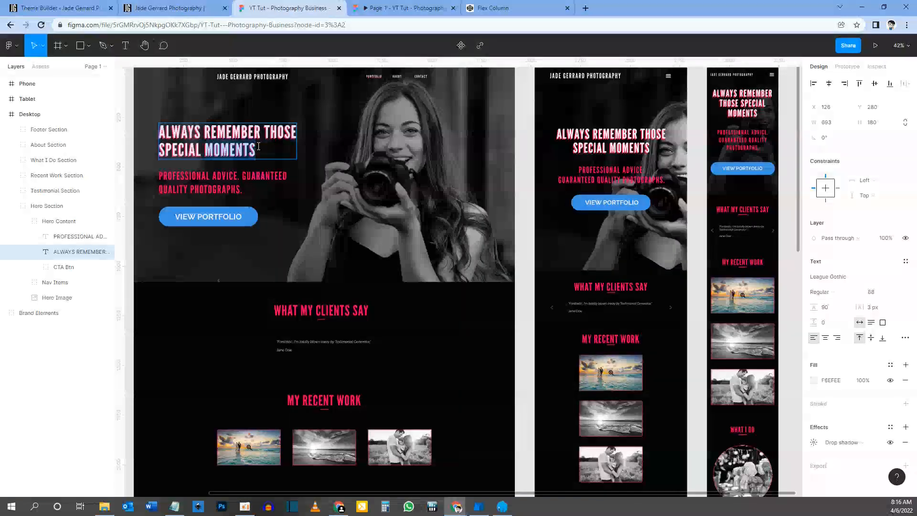
{"action": "left_click", "coordinate": [172, 8]}
{"action": "mouse_move", "coordinate": [210, 289]}
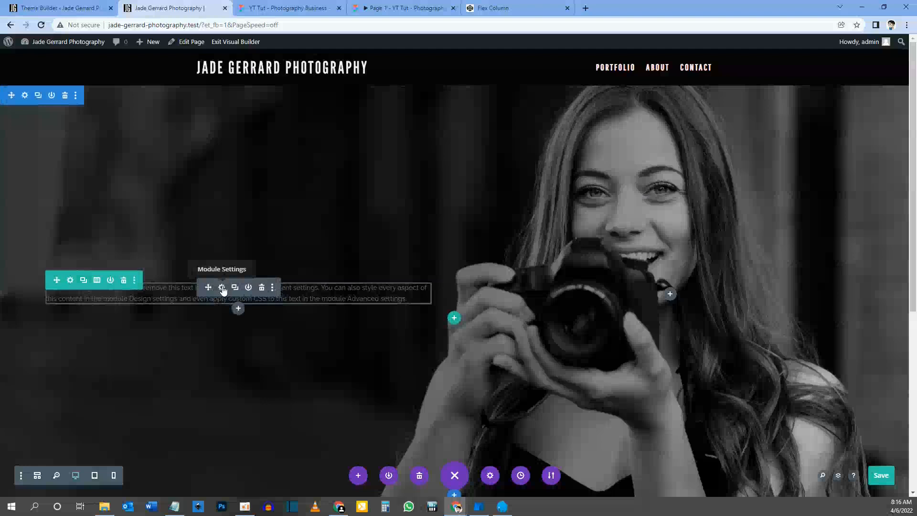
{"action": "left_click", "coordinate": [222, 288]}
{"action": "left_click_drag", "start_coordinate": [144, 283], "coordinate": [13, 215]}
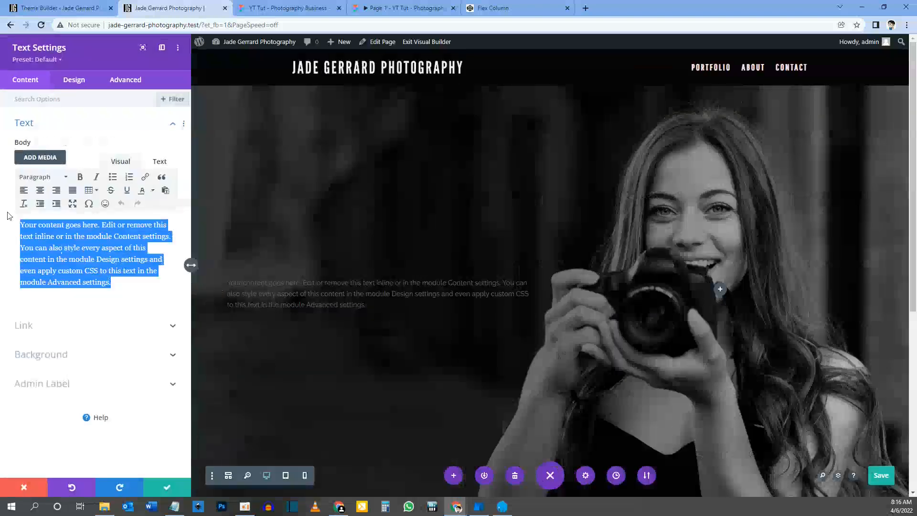
{"action": "key", "text": "BackSpace"}
{"action": "type", "text": "ALWAYS REMEMBER THOSE SPECIAL MOMENTS"}
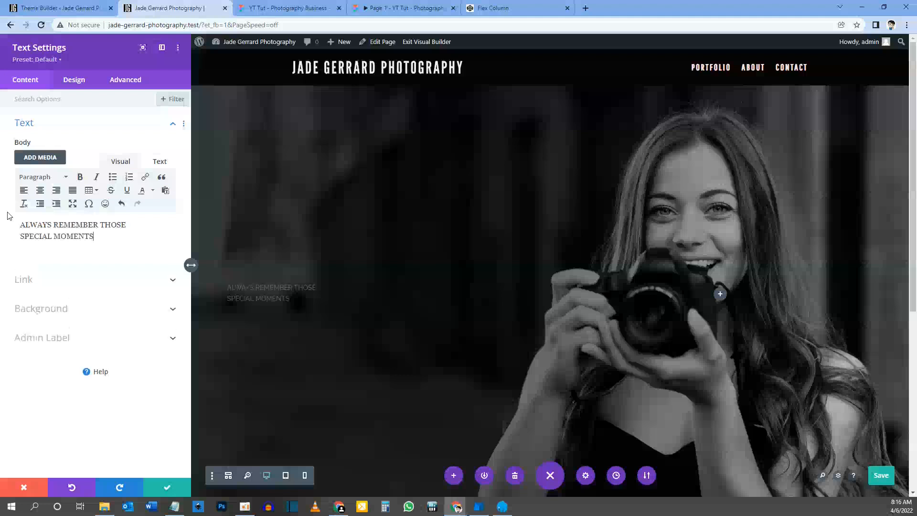
Try joining the heading lines and using a paragraph break before "SPECIAL MOMENTS", and restore the single line break there
{"action": "left_click", "coordinate": [145, 224]}
{"action": "key", "text": "Delete"}
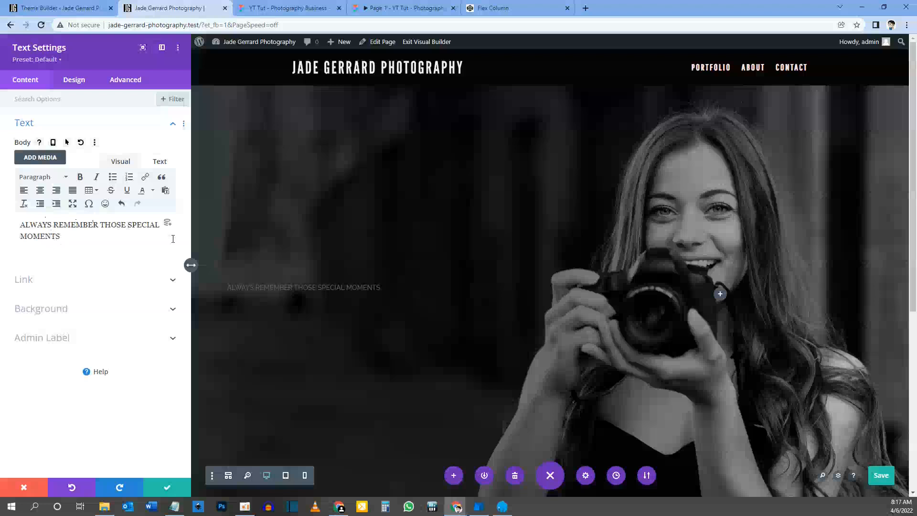
{"action": "key", "text": "BackSpace"}
{"action": "key", "text": "shift+Return"}
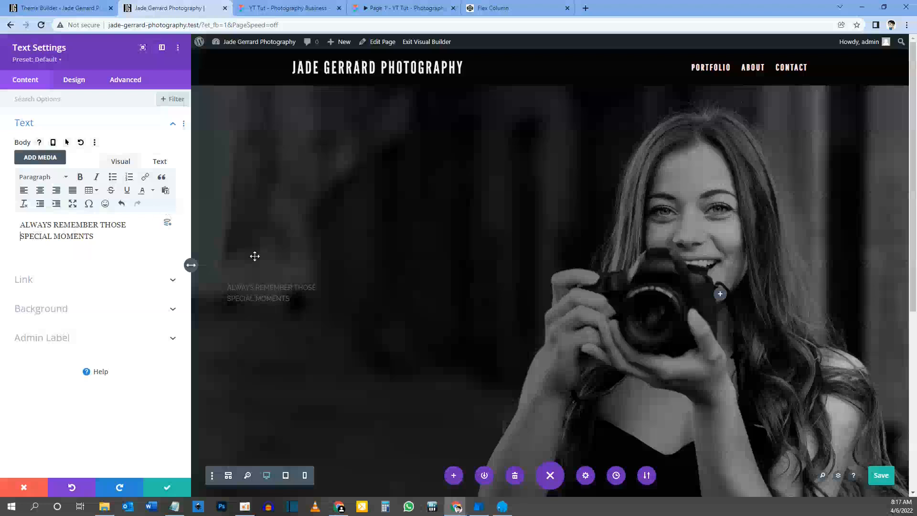
{"action": "left_click", "coordinate": [133, 225]}
{"action": "key", "text": "Delete"}
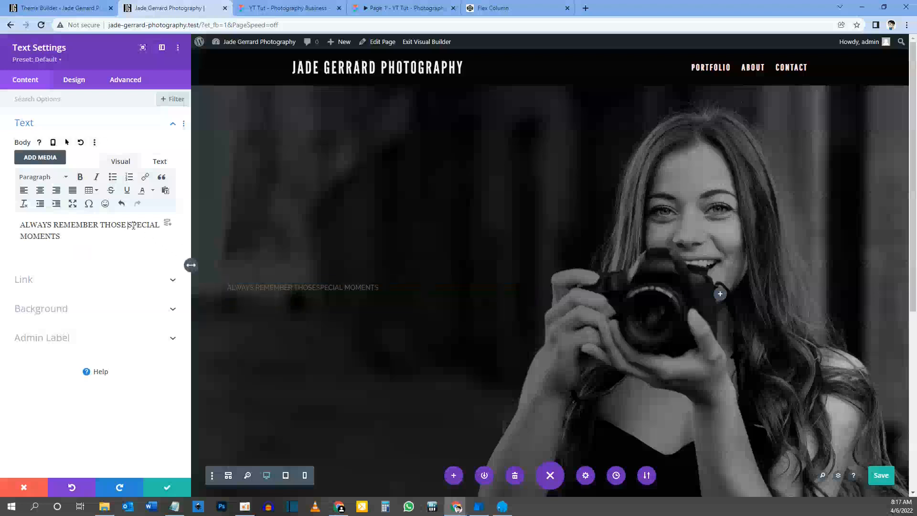
{"action": "key", "text": "Return"}
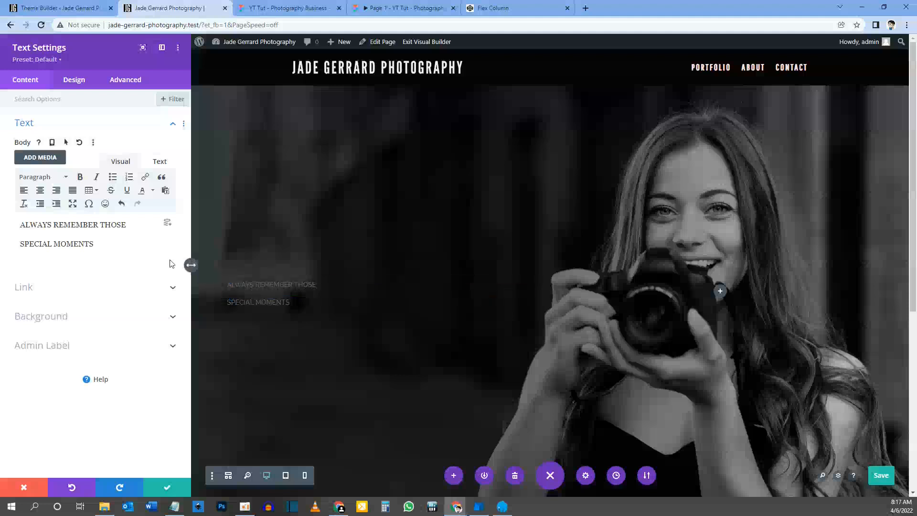
{"action": "key", "text": "BackSpace"}
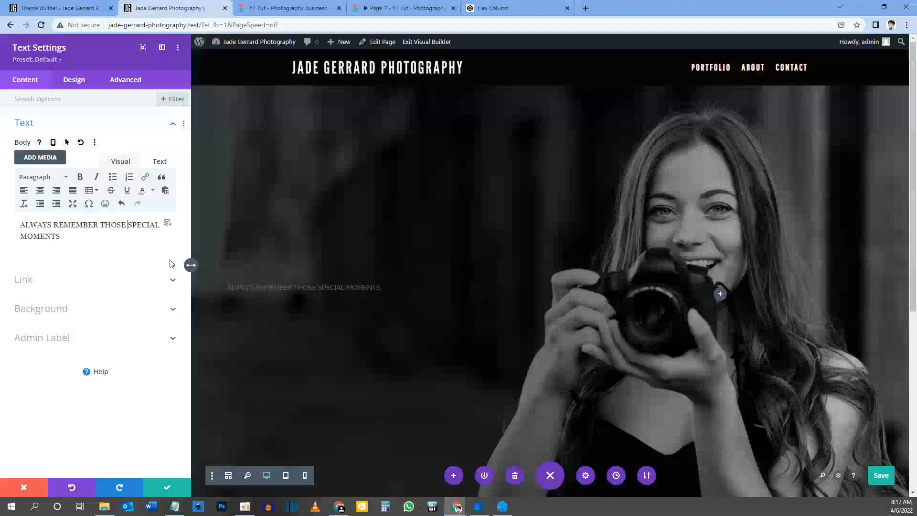
{"action": "key", "text": "shift+Return"}
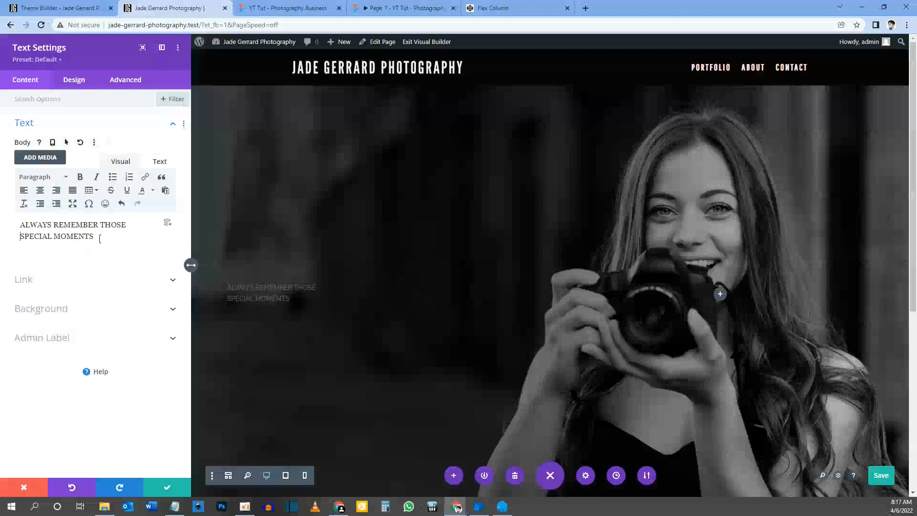
Format the whole "ALWAYS REMEMBER THOSE SPECIAL MOMENTS" text as Heading 1
{"action": "left_click_drag", "start_coordinate": [95, 237], "coordinate": [20, 223]}
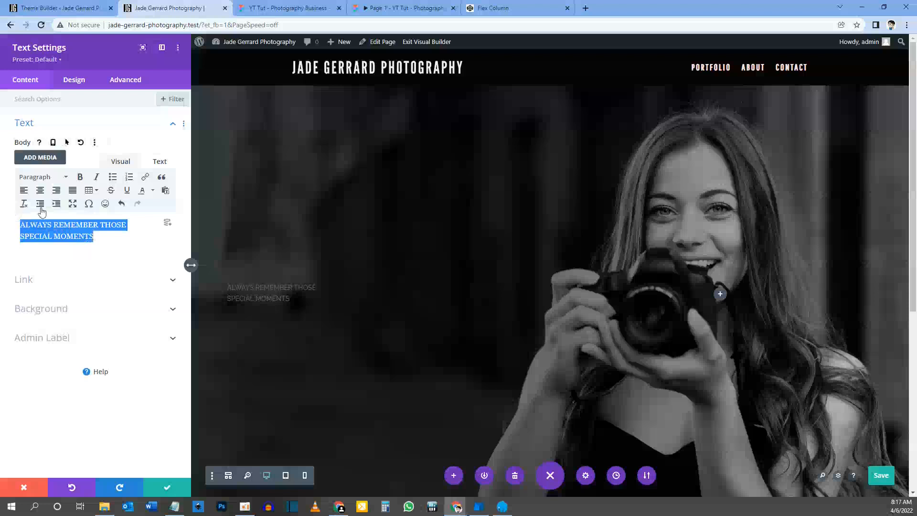
{"action": "left_click", "coordinate": [36, 178]}
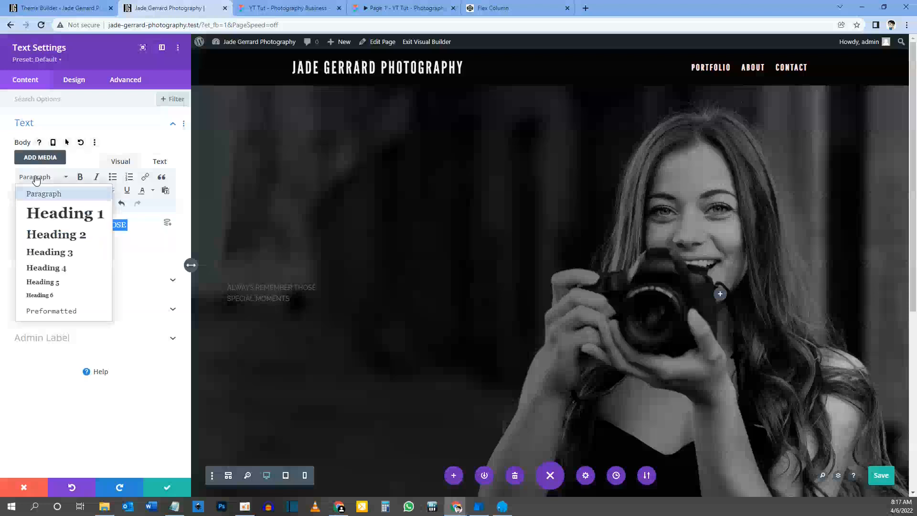
{"action": "left_click", "coordinate": [65, 215]}
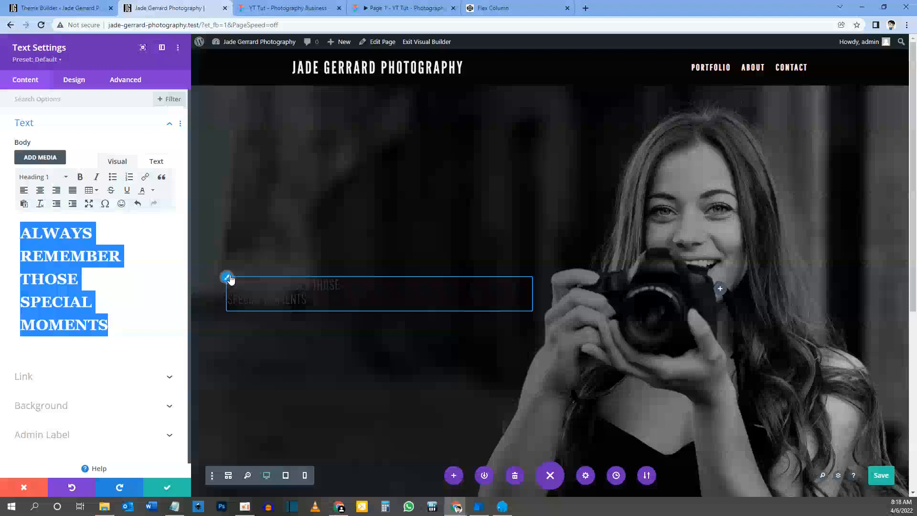
Open the hero heading's H1 text design settings and set the heading font weight to Bold
{"action": "left_click", "coordinate": [228, 278]}
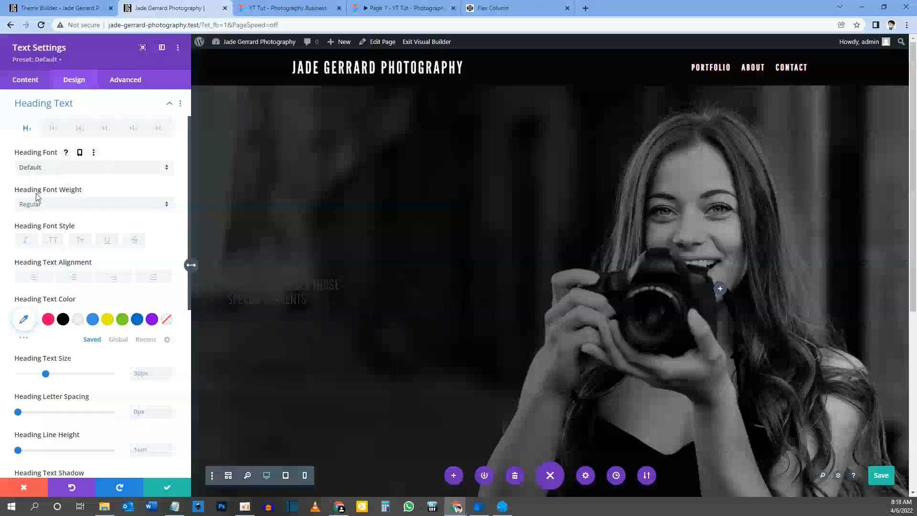
{"action": "left_click", "coordinate": [55, 204]}
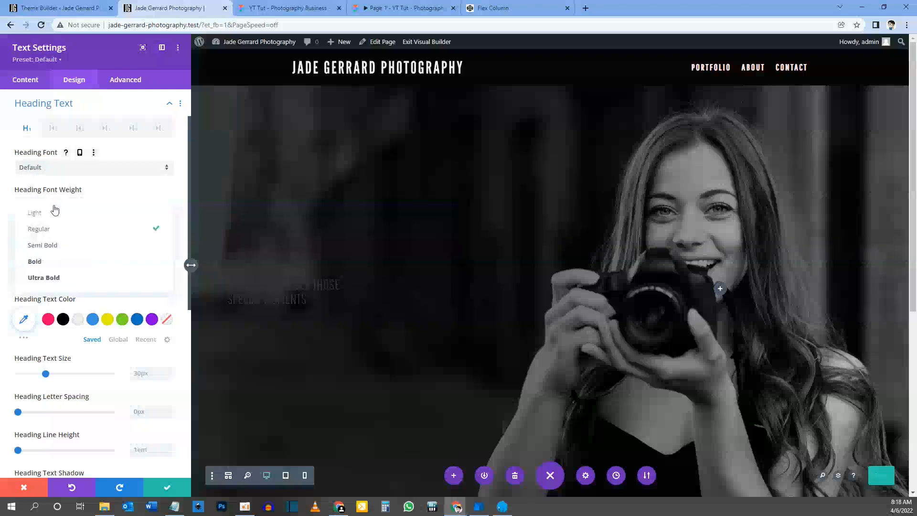
{"action": "left_click", "coordinate": [56, 265]}
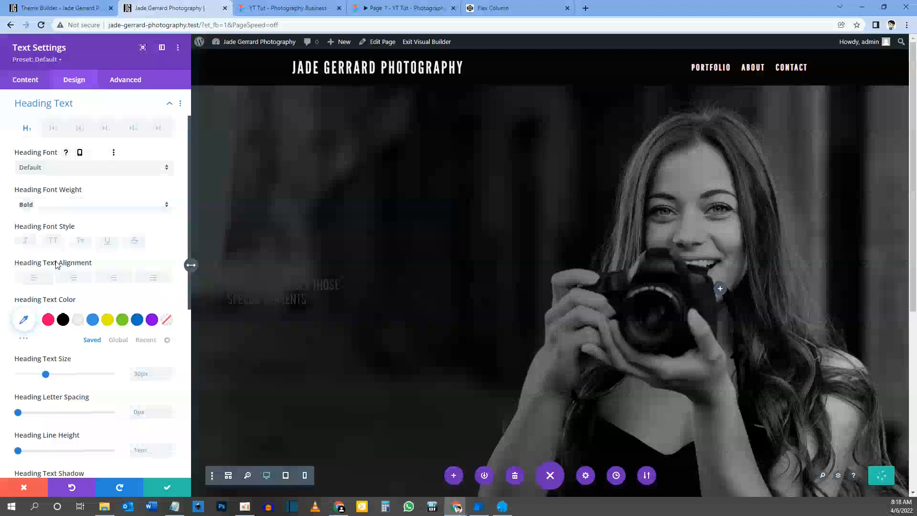
Check the hero heading in the Figma prototype, and give the H1 the uppercase style and the saved off-white text color
{"action": "left_click", "coordinate": [307, 7]}
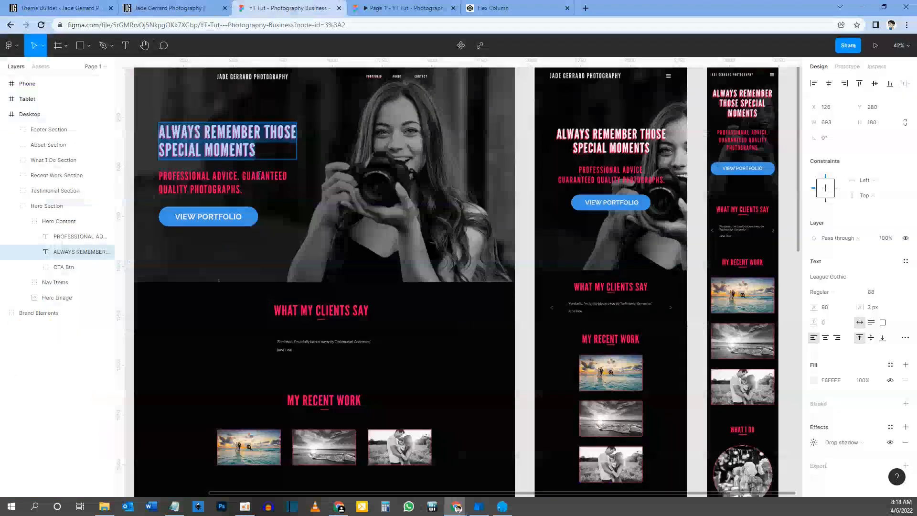
{"action": "left_click", "coordinate": [404, 8]}
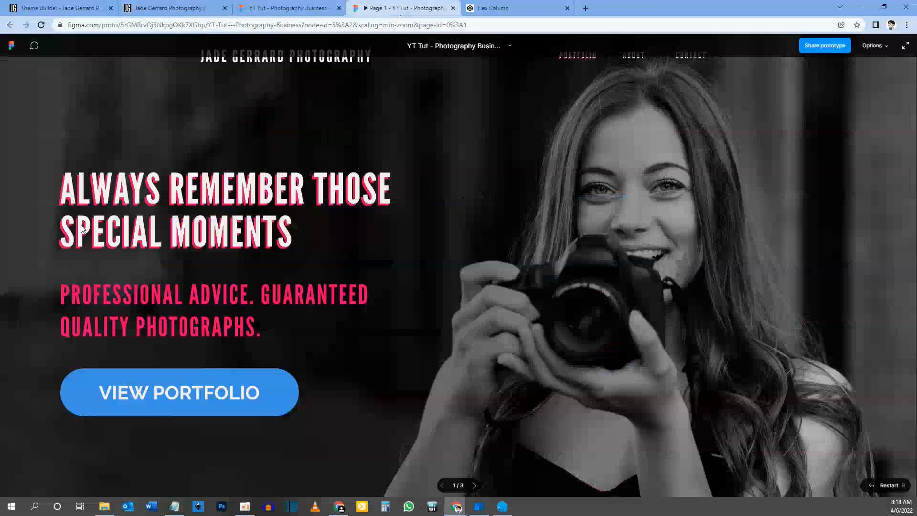
{"action": "left_click", "coordinate": [167, 7]}
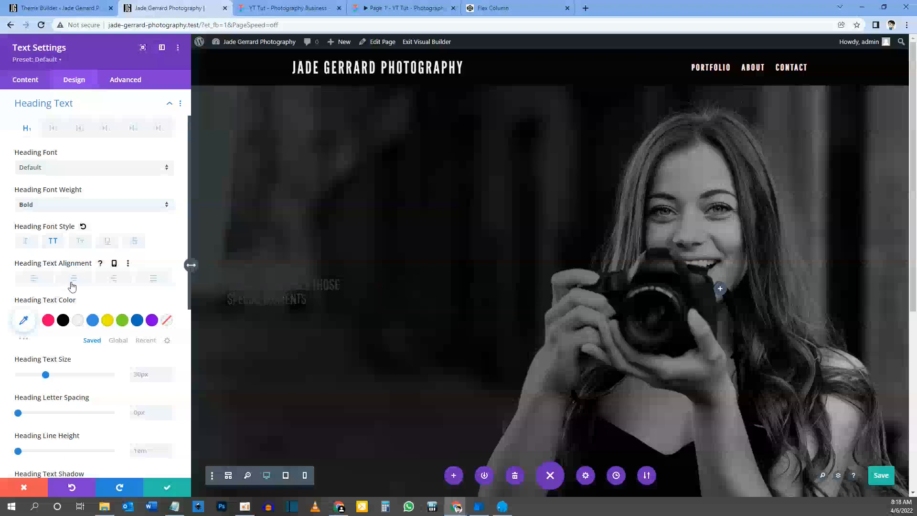
{"action": "left_click", "coordinate": [396, 8]}
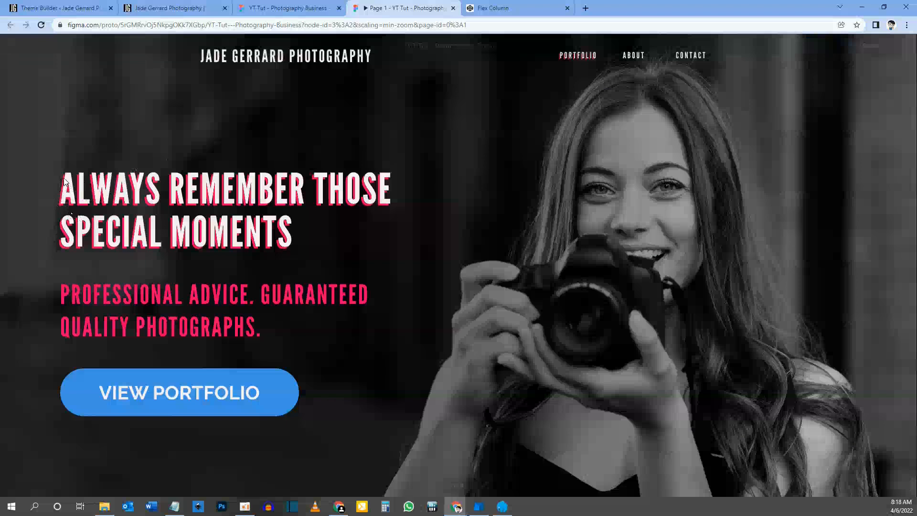
{"action": "left_click", "coordinate": [159, 8]}
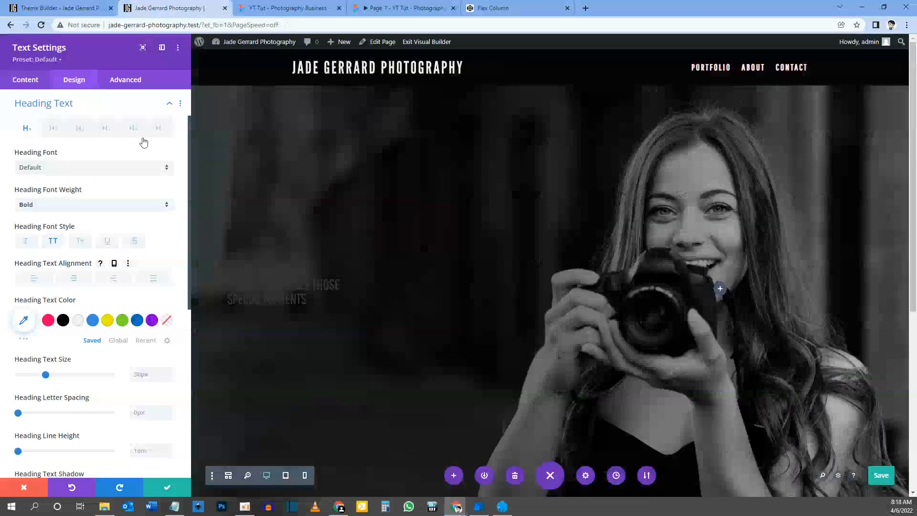
{"action": "left_click", "coordinate": [78, 322]}
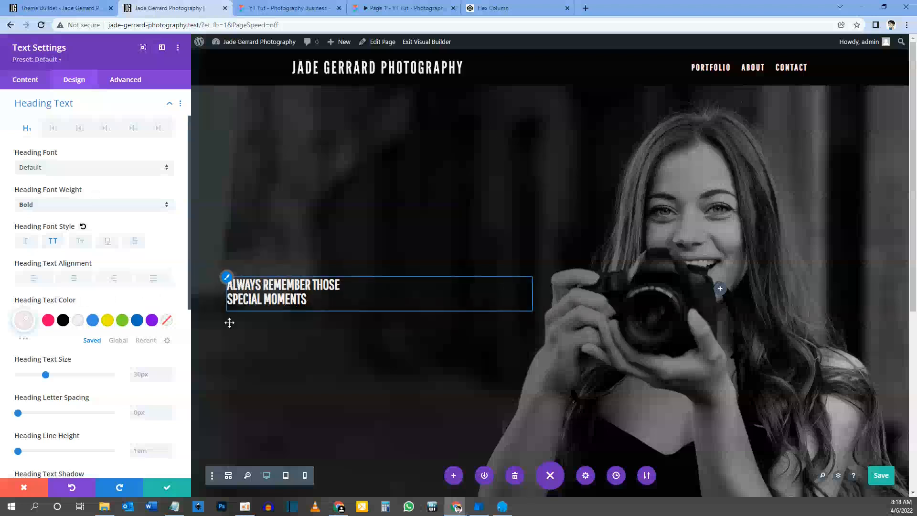
Enable responsive heading text sizes and set 88px for desktop and 68px for tablet
{"action": "scroll", "coordinate": [56, 354], "scroll_direction": "down", "scroll_amount": 1}
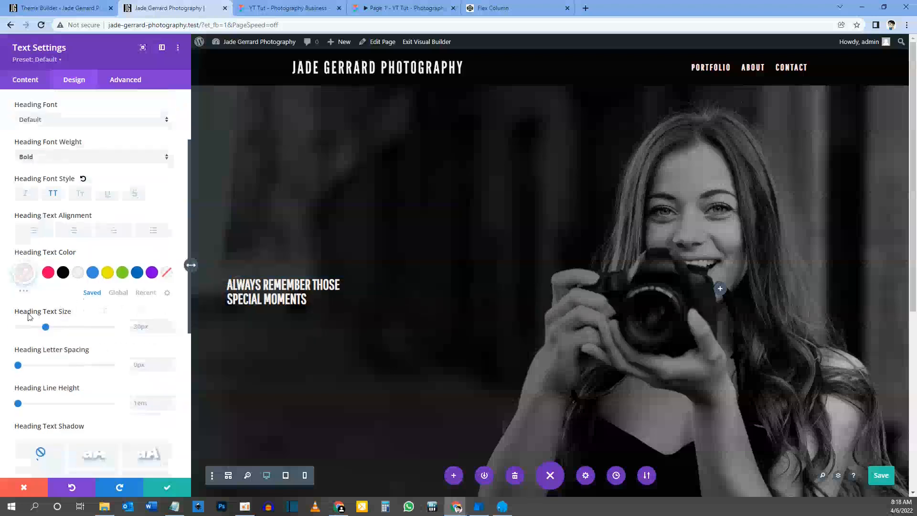
{"action": "left_click", "coordinate": [93, 311]}
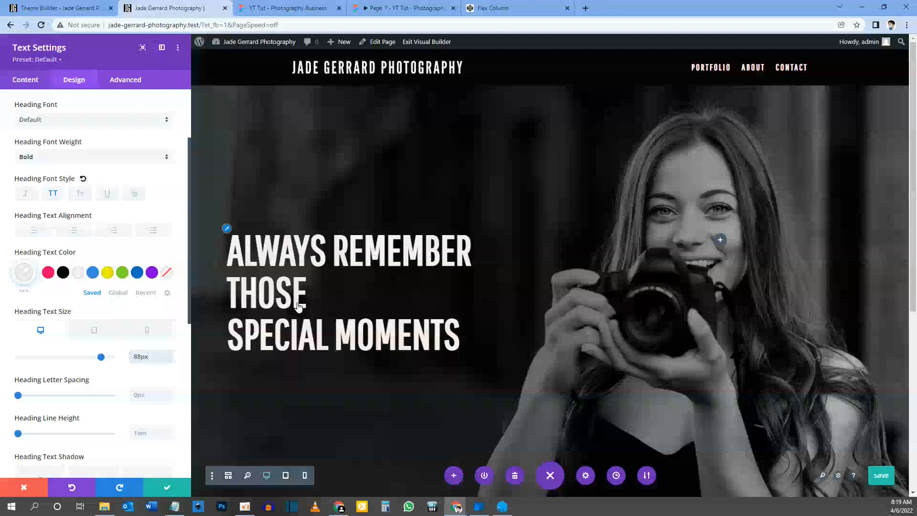
{"action": "left_click", "coordinate": [94, 330]}
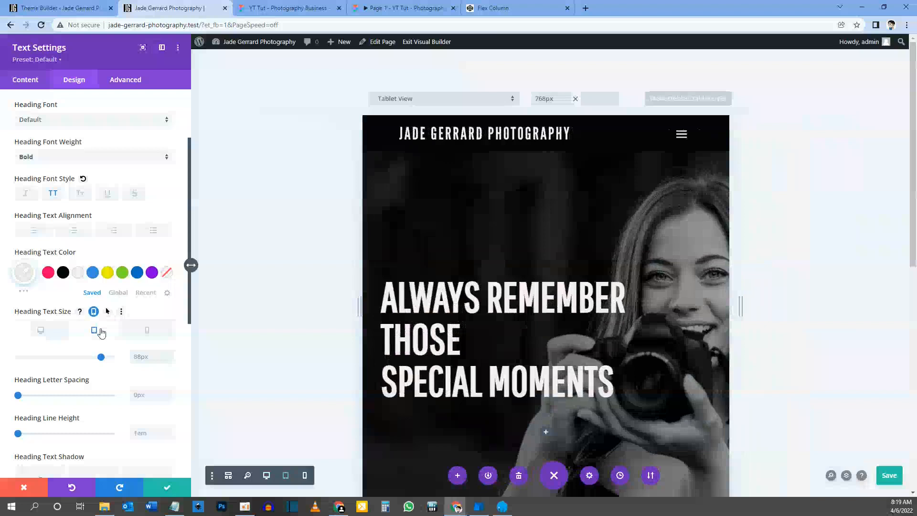
{"action": "left_click", "coordinate": [138, 358]}
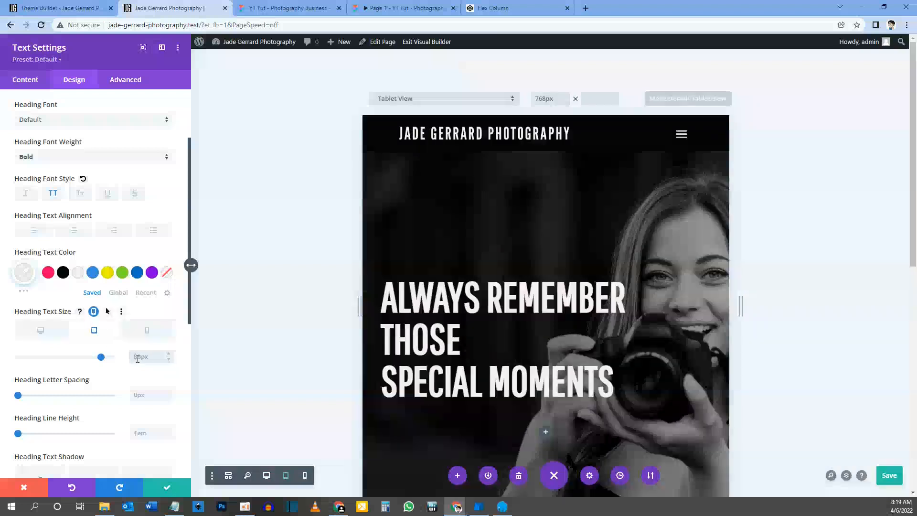
{"action": "type", "text": "60"}
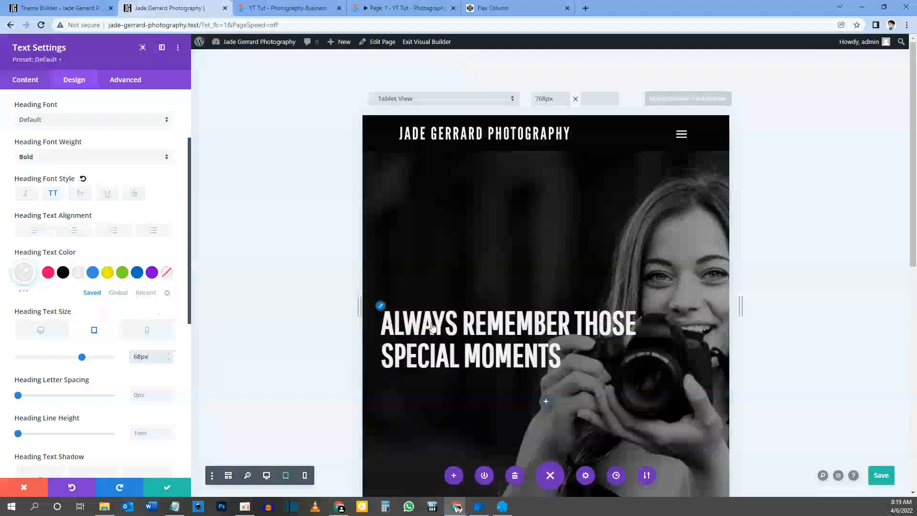
Check the tablet layout in the Figma design, centre the heading text for tablet, and preview the alignment on phone and desktop
{"action": "left_click", "coordinate": [283, 9]}
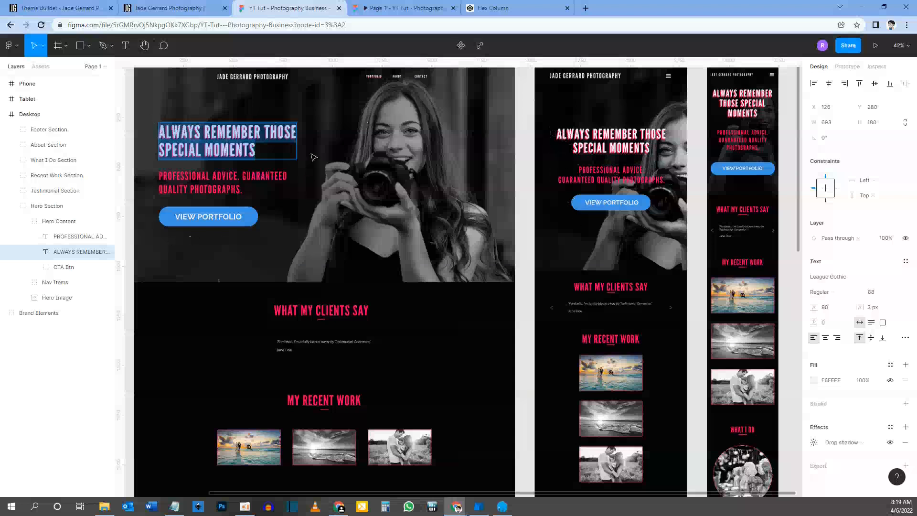
{"action": "left_click", "coordinate": [182, 8]}
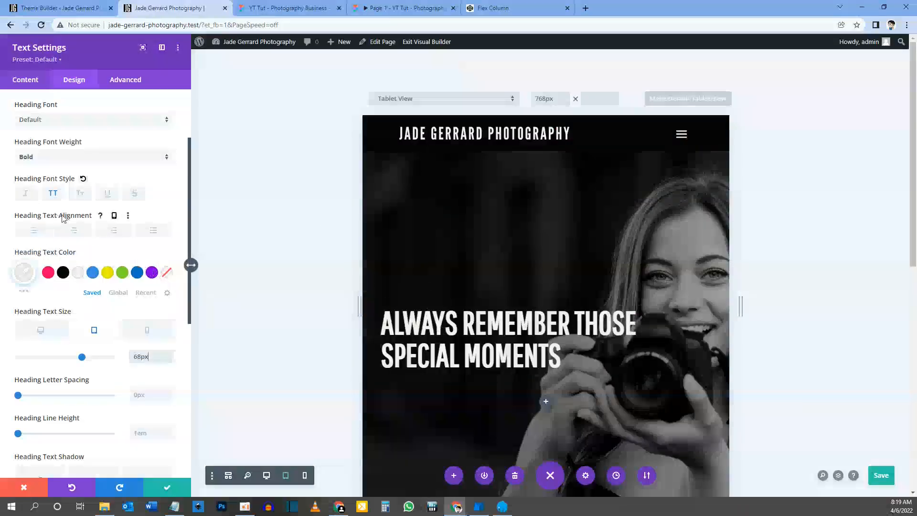
{"action": "left_click", "coordinate": [114, 216]}
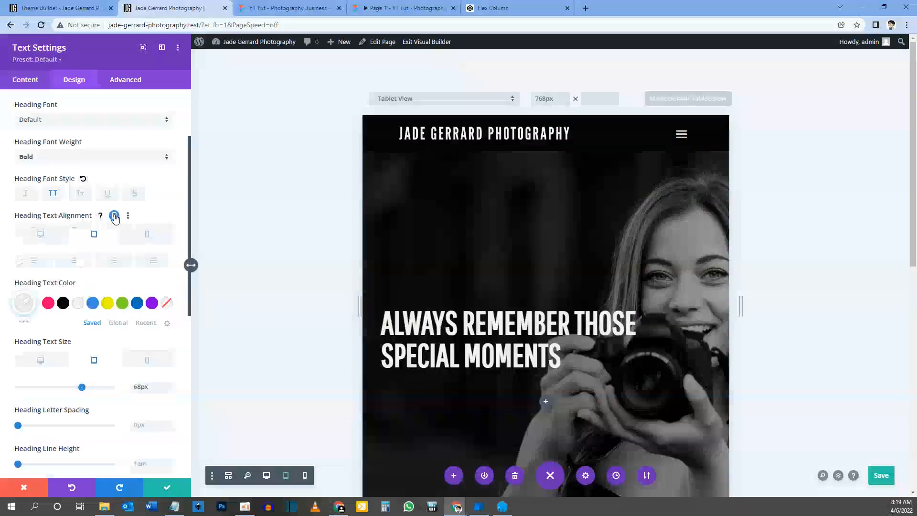
{"action": "left_click", "coordinate": [76, 263]}
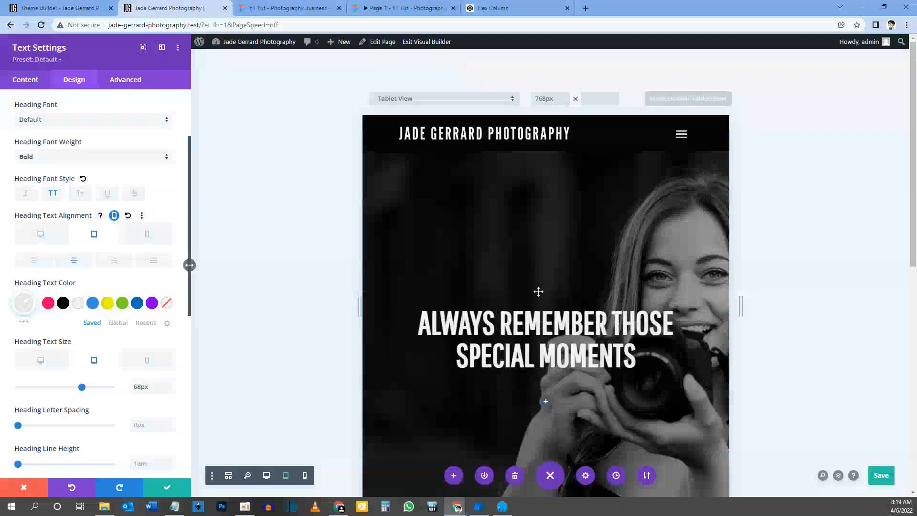
{"action": "left_click", "coordinate": [150, 234]}
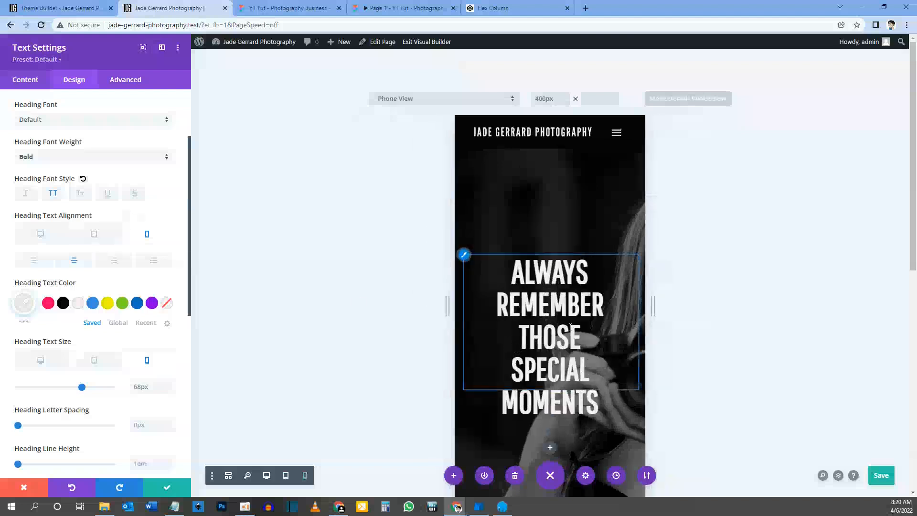
{"action": "left_click", "coordinate": [35, 235]}
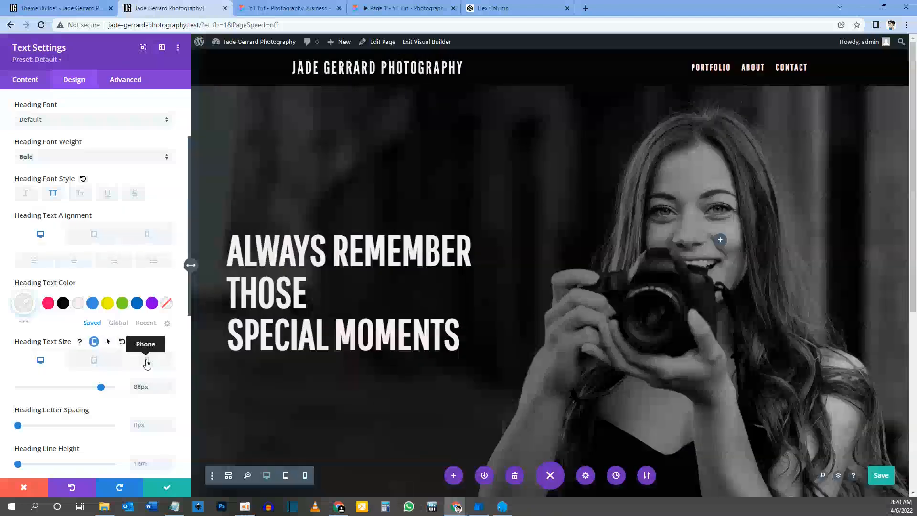
Change the heading text size for phone and return to the desktop size setting
{"action": "left_click", "coordinate": [147, 362]}
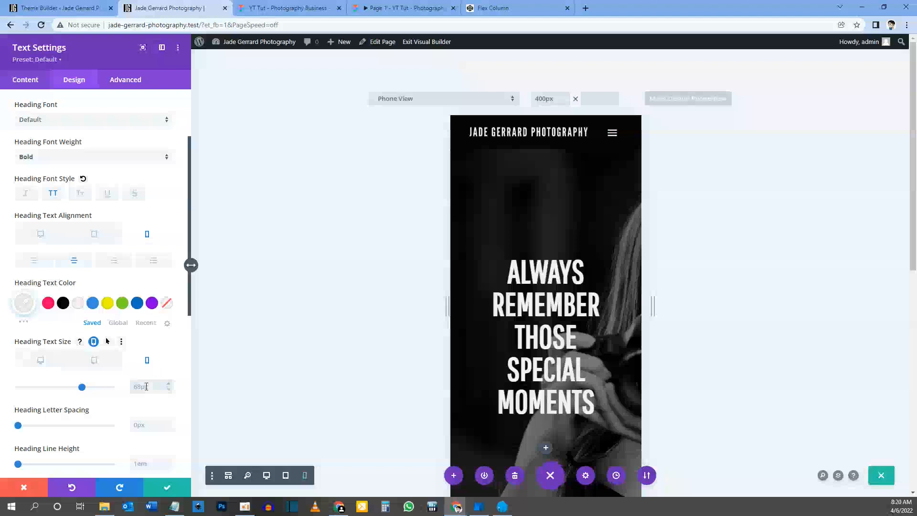
{"action": "type", "text": "8"}
{"action": "left_click", "coordinate": [38, 363]}
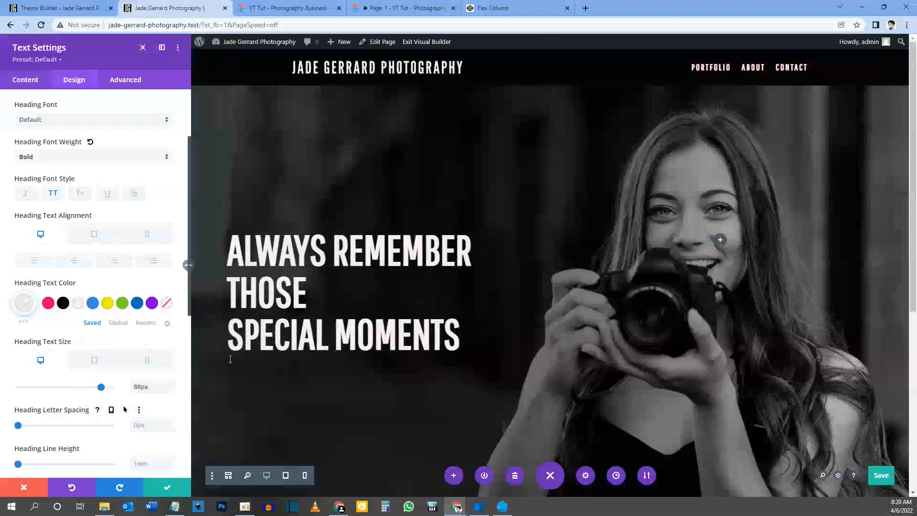
Set the H1 heading's letter spacing to 3px and apply the first text shadow preset to it
{"action": "left_click", "coordinate": [148, 424]}
{"action": "type", "text": "3px"}
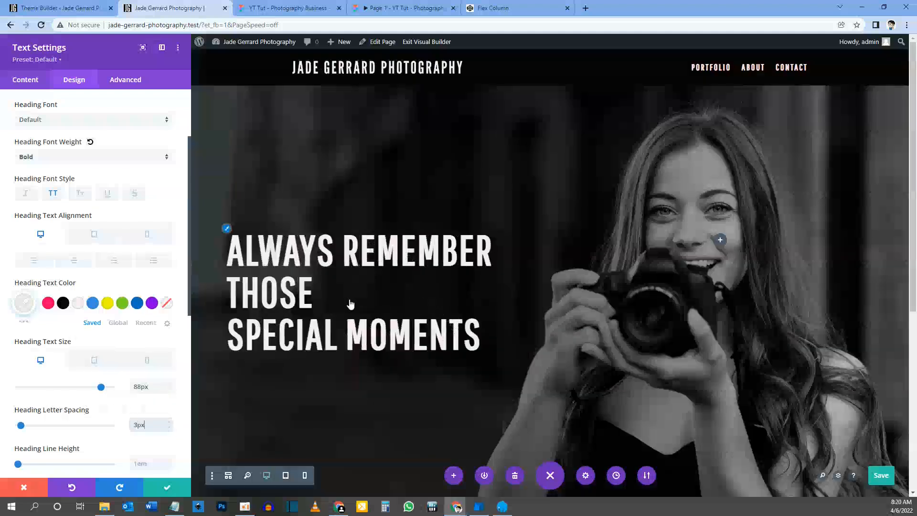
{"action": "scroll", "coordinate": [350, 304], "scroll_direction": "down", "scroll_amount": 1}
{"action": "scroll", "coordinate": [120, 322], "scroll_direction": "down", "scroll_amount": 3}
{"action": "scroll", "coordinate": [92, 308], "scroll_direction": "down", "scroll_amount": 2}
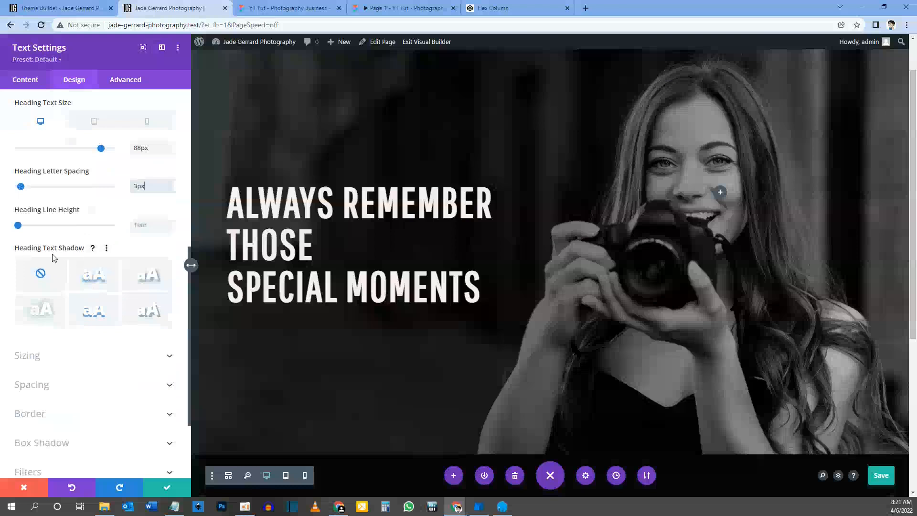
{"action": "left_click", "coordinate": [92, 276]}
{"action": "scroll", "coordinate": [62, 291], "scroll_direction": "down", "scroll_amount": 1}
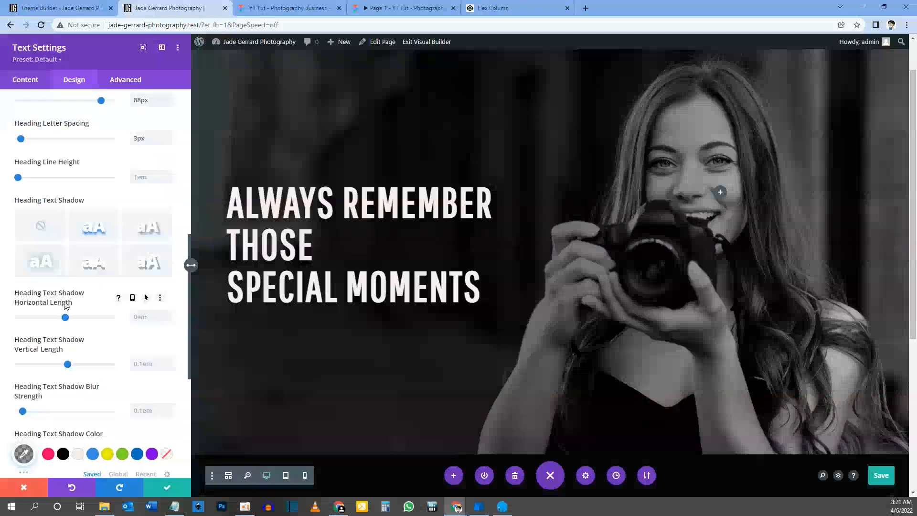
Set the heading shadow's horizontal length to -2px, vertical length to 2px, blur strength to 0em and color to the saved pink #ff006e
{"action": "left_click", "coordinate": [138, 318]}
{"action": "type", "text": "-2"}
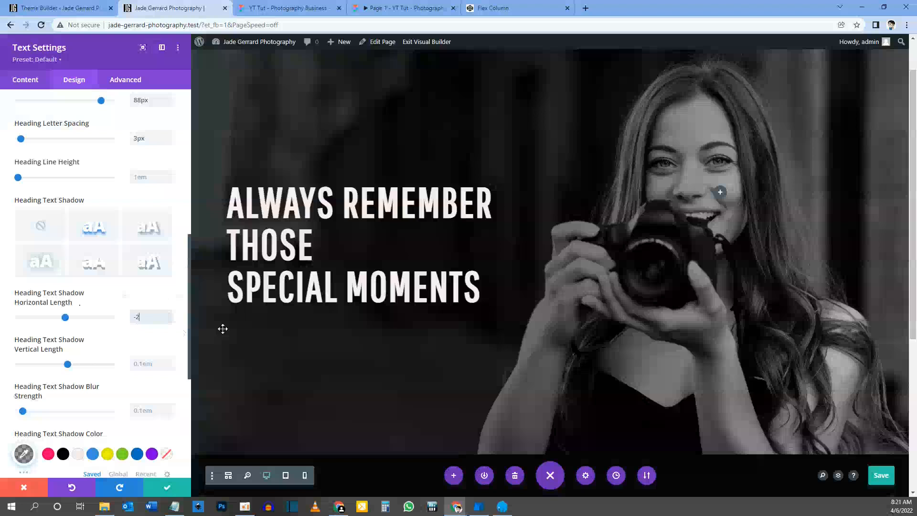
{"action": "type", "text": "px"}
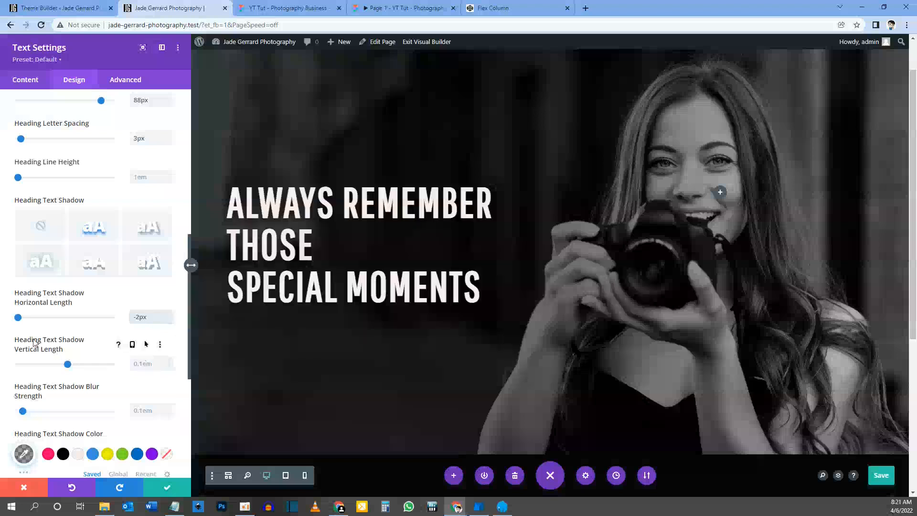
{"action": "left_click", "coordinate": [134, 366]}
{"action": "type", "text": "2"}
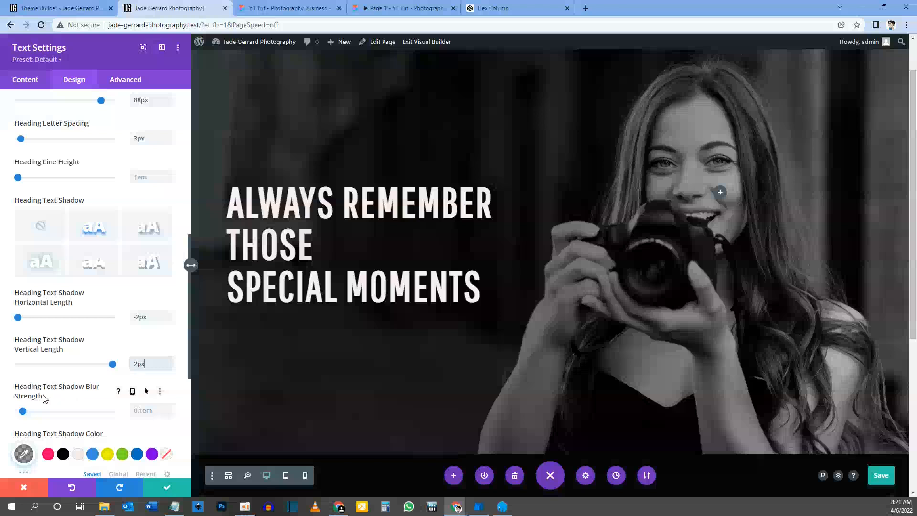
{"action": "left_click", "coordinate": [148, 412]}
{"action": "type", "text": "0"}
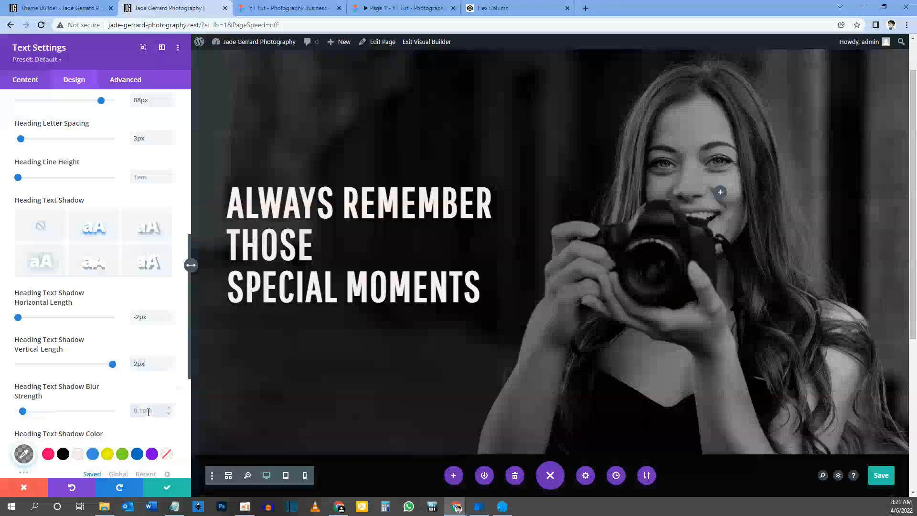
{"action": "type", "text": "em"}
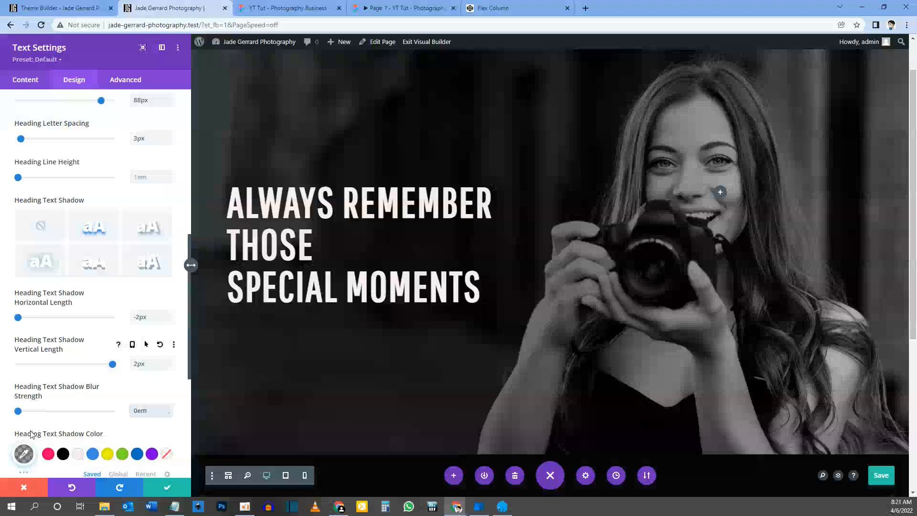
{"action": "left_click", "coordinate": [48, 453]}
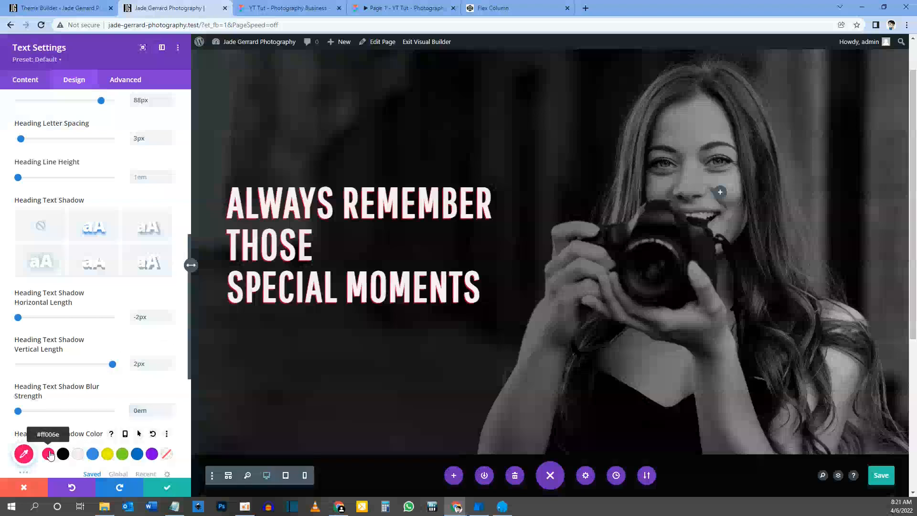
Compare the heading with the Figma prototype and inspect its drop shadow settings in the Figma design file
{"action": "key", "text": "ctrl+4"}
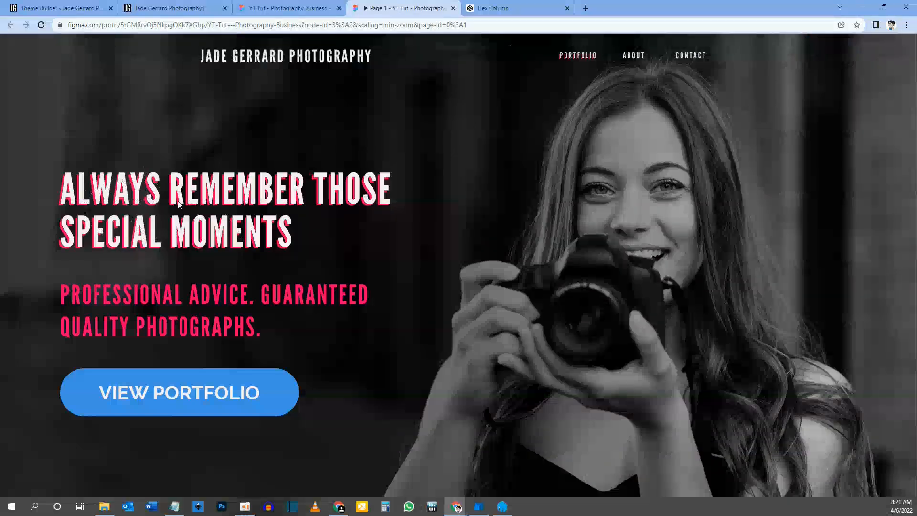
{"action": "key", "text": "ctrl+3"}
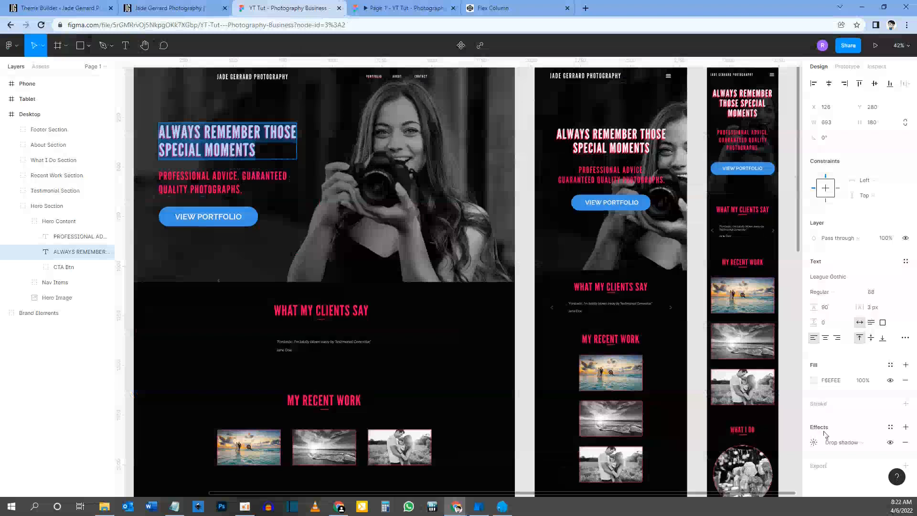
{"action": "left_click", "coordinate": [815, 443]}
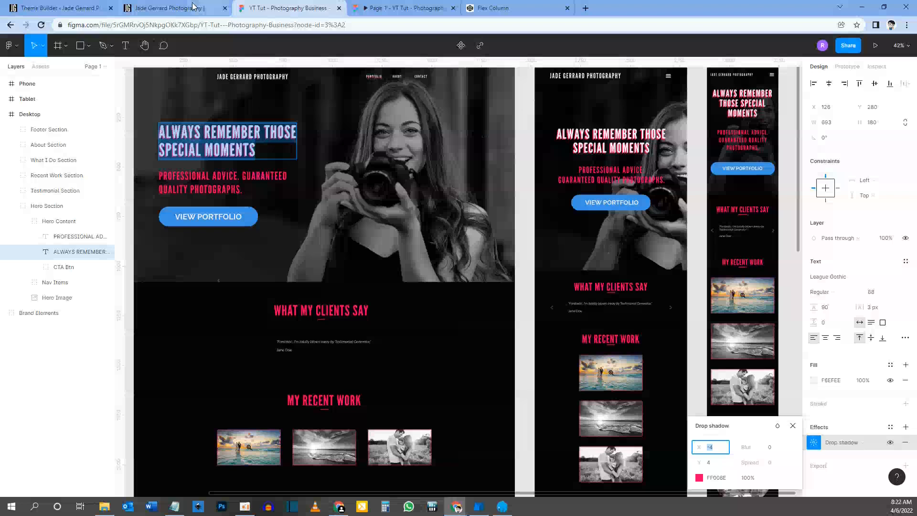
Back in the Divi builder, set the heading shadow's horizontal length to -4px and vertical length to 4px, and save the text settings
{"action": "left_click", "coordinate": [170, 8]}
{"action": "left_click", "coordinate": [135, 317]}
{"action": "key", "text": "Delete"}
{"action": "key", "text": "Delete"}
{"action": "key", "text": "Delete"}
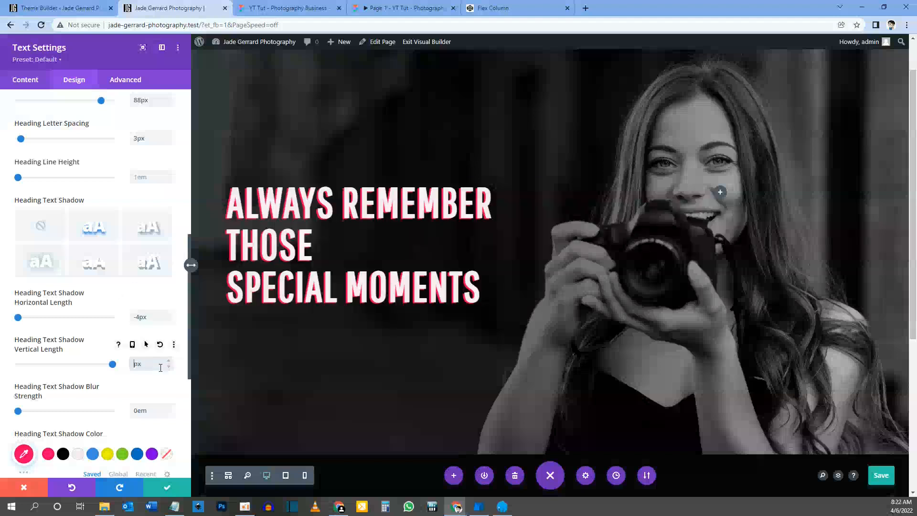
{"action": "type", "text": "4"}
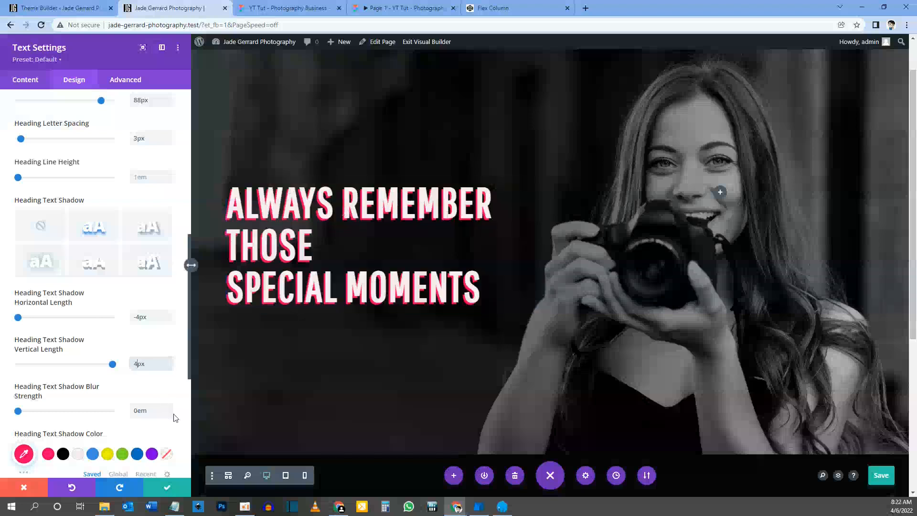
{"action": "left_click", "coordinate": [173, 487]}
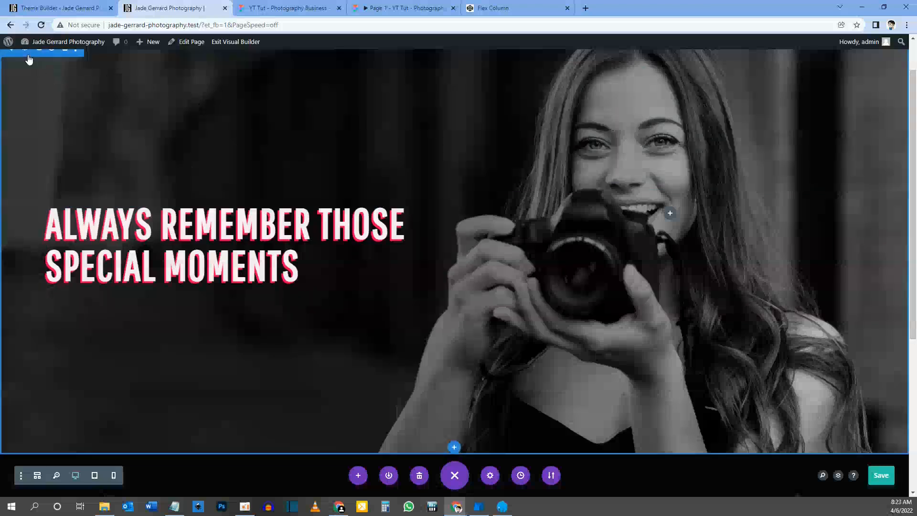
Change the hero row's column structure to three-fifths and two-fifths so the heading gets the wider column
{"action": "left_click", "coordinate": [25, 52]}
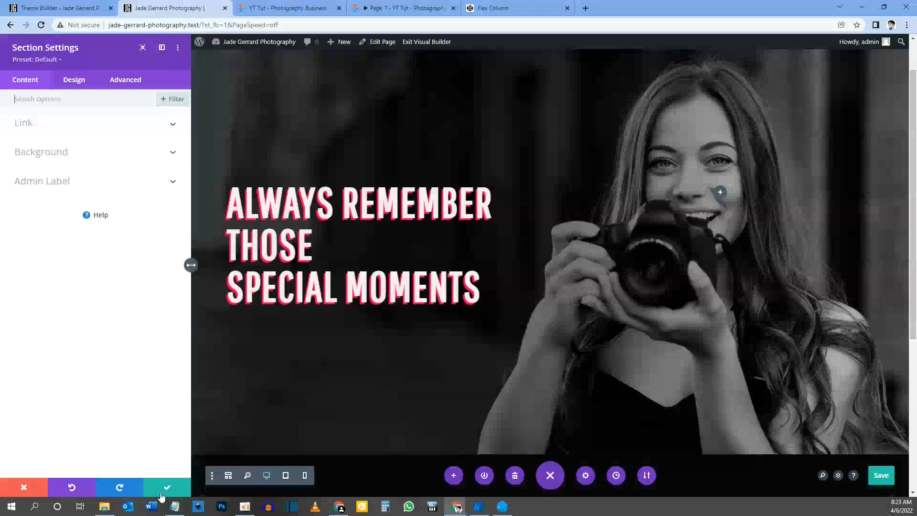
{"action": "left_click", "coordinate": [167, 487]}
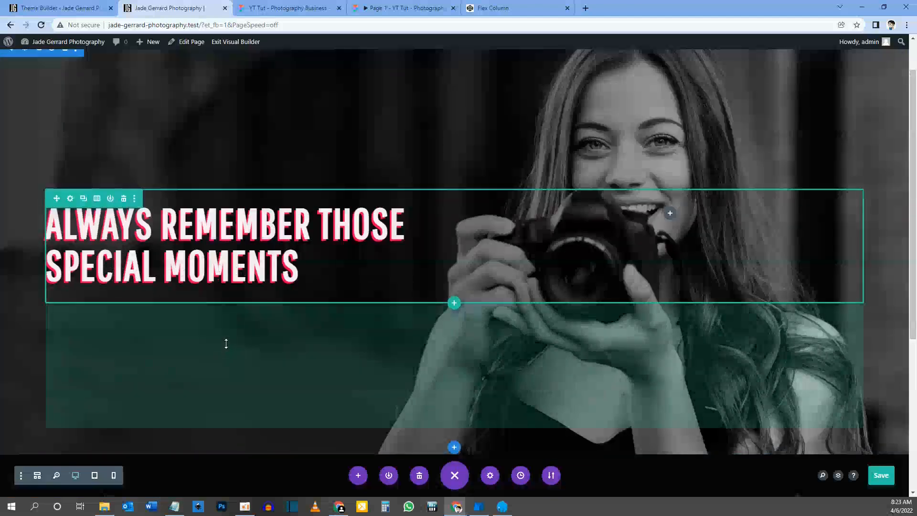
{"action": "left_click", "coordinate": [97, 198]}
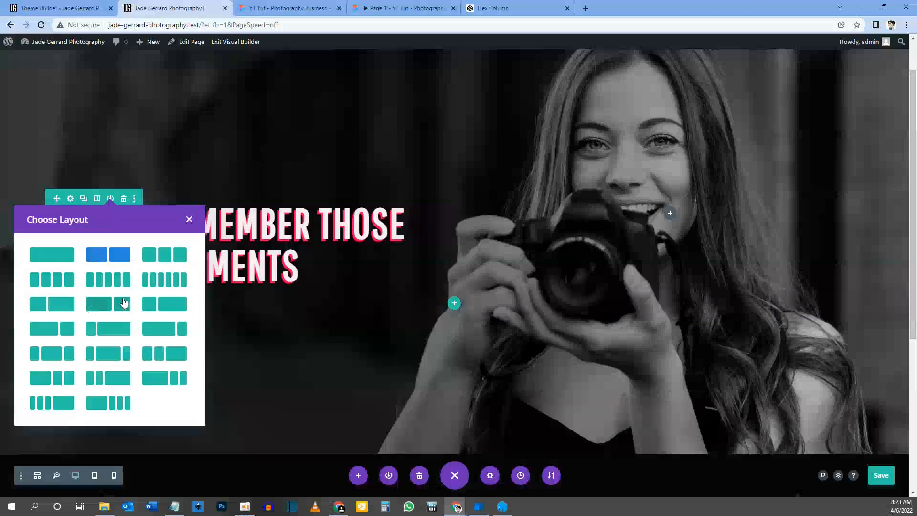
{"action": "left_click", "coordinate": [100, 304]}
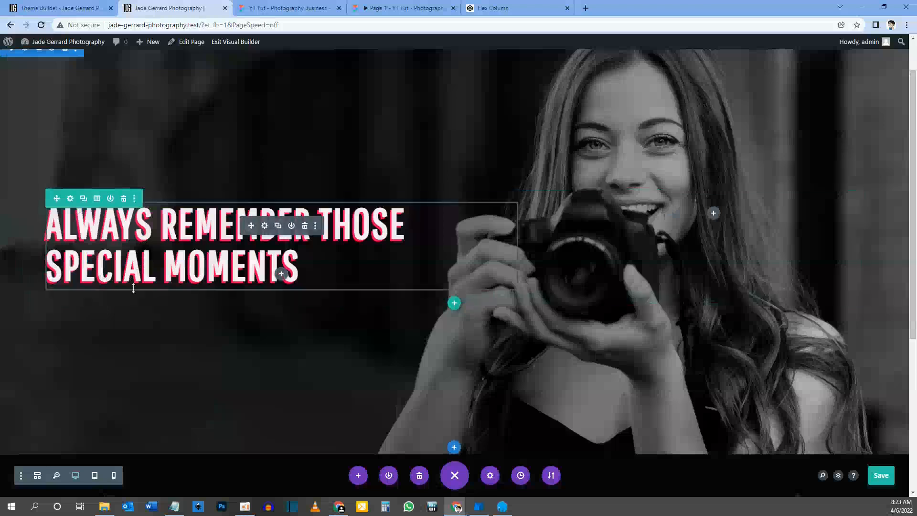
Open the heading's text settings and preview the hero section in tablet and phone view
{"action": "left_click", "coordinate": [265, 227]}
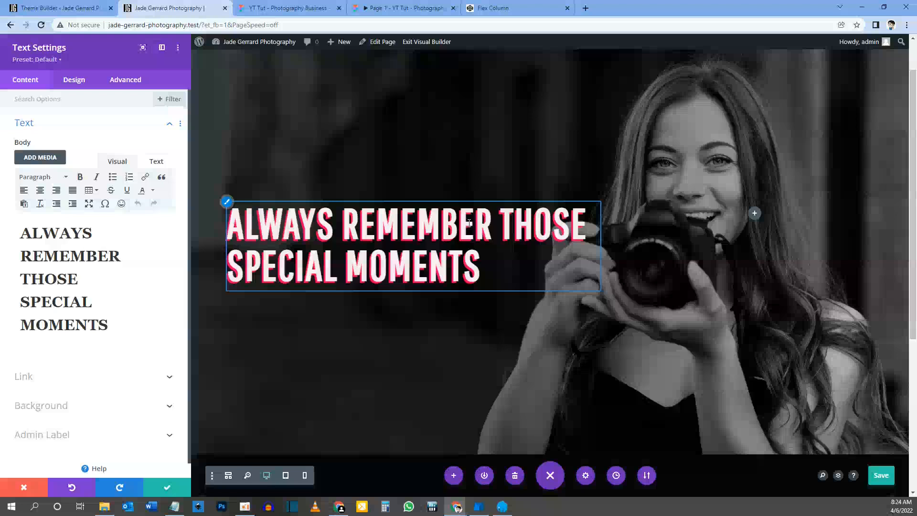
{"action": "left_click", "coordinate": [285, 475]}
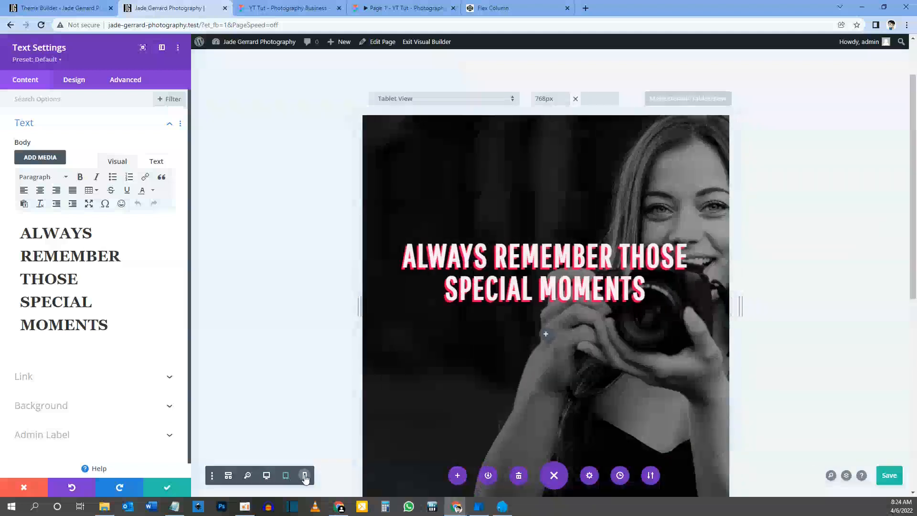
{"action": "left_click", "coordinate": [305, 476]}
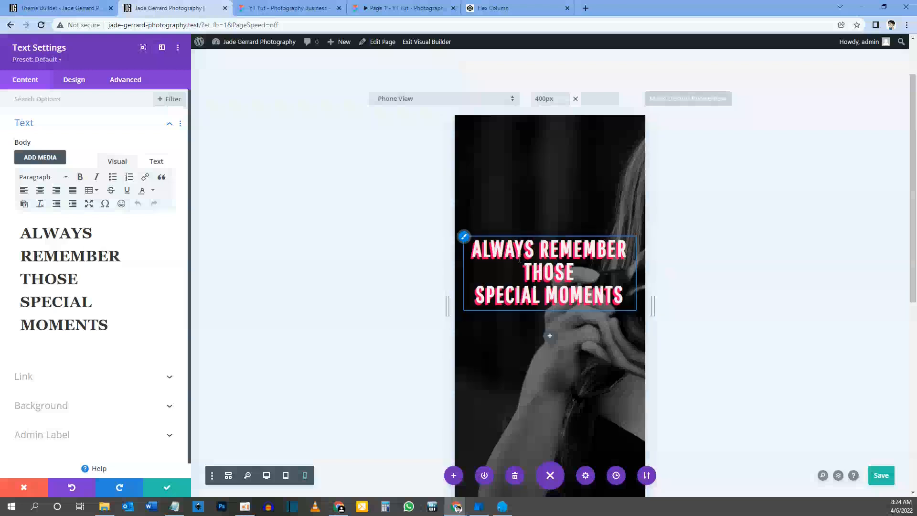
Set the heading text size for phone to 36px and compare the heading in tablet and phone view
{"action": "left_click", "coordinate": [464, 237]}
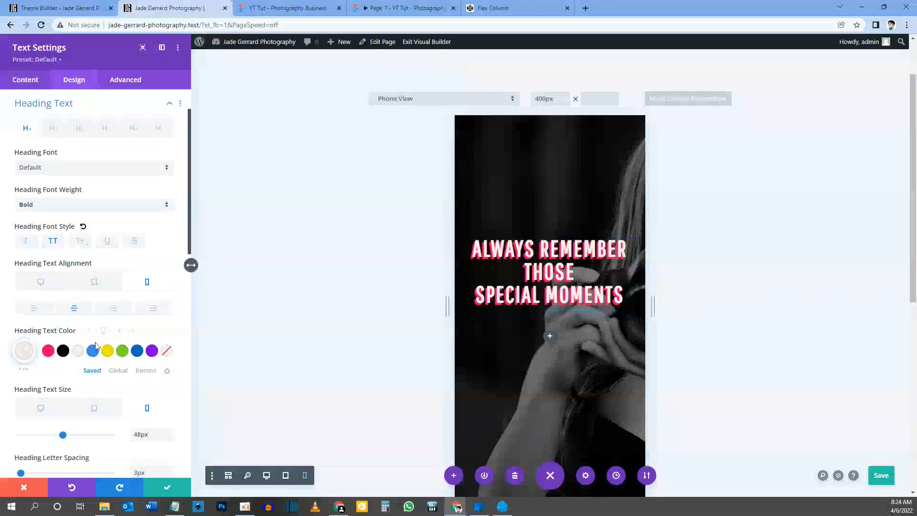
{"action": "scroll", "coordinate": [96, 347], "scroll_direction": "down", "scroll_amount": 2}
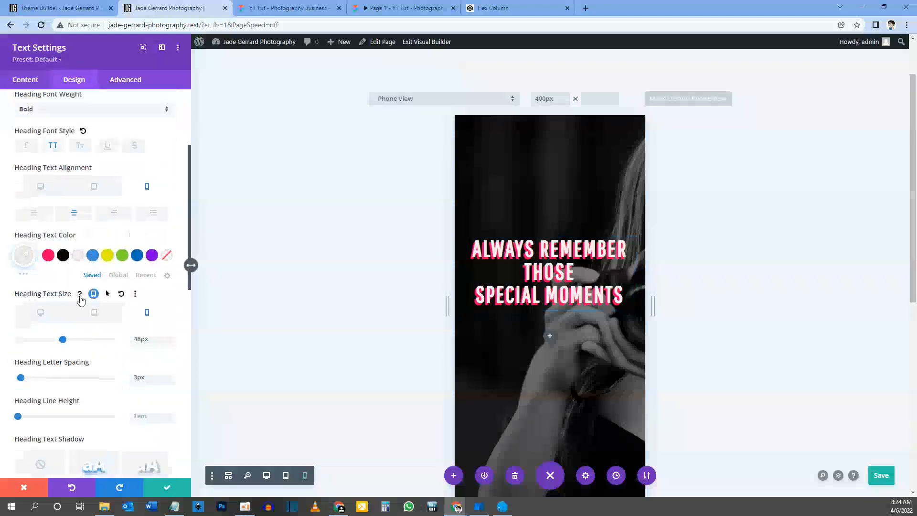
{"action": "left_click", "coordinate": [141, 338]}
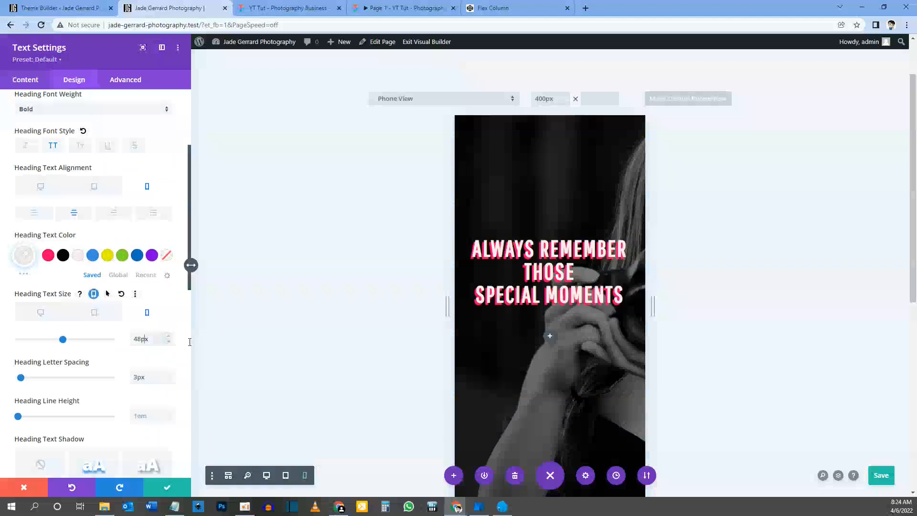
{"action": "key", "text": "Left"}
{"action": "key", "text": "BackSpace"}
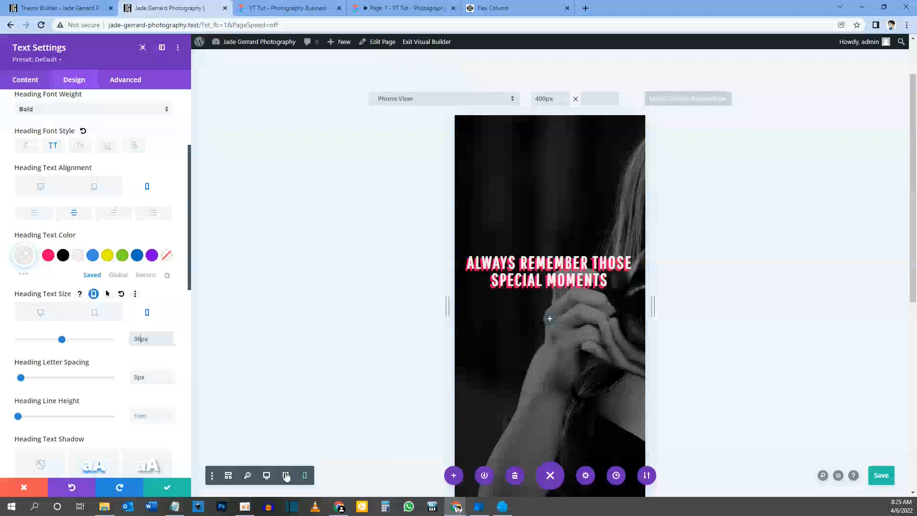
{"action": "left_click", "coordinate": [285, 475]}
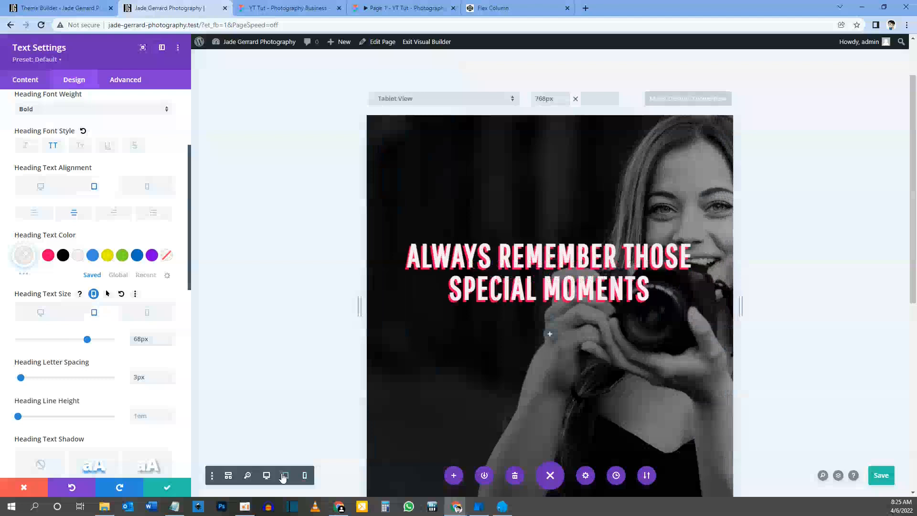
{"action": "left_click", "coordinate": [305, 475]}
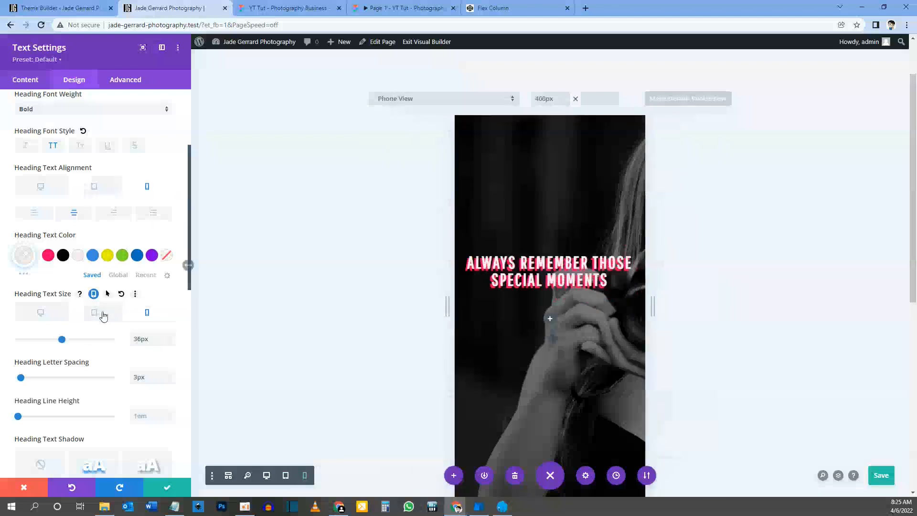
Enable responsive values for the heading shadow's horizontal length and set it to -2px for phone
{"action": "scroll", "coordinate": [102, 308], "scroll_direction": "down", "scroll_amount": 5}
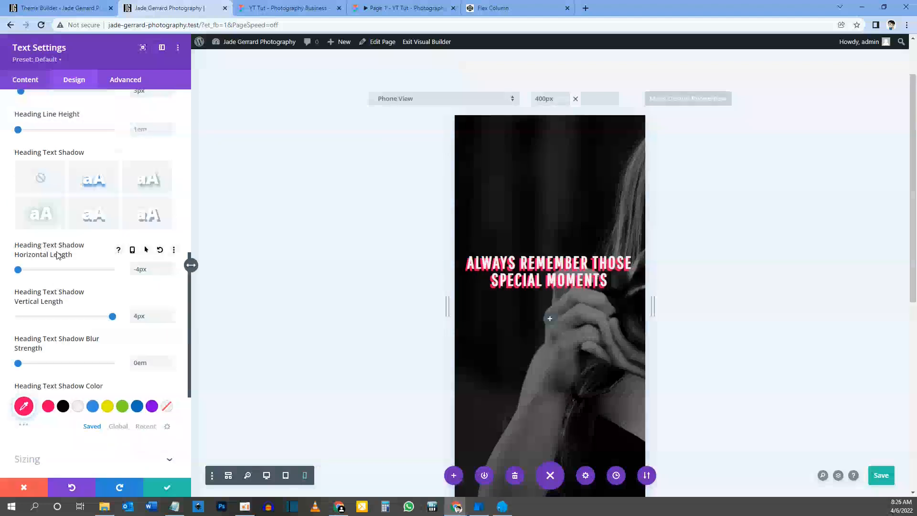
{"action": "left_click", "coordinate": [132, 250]}
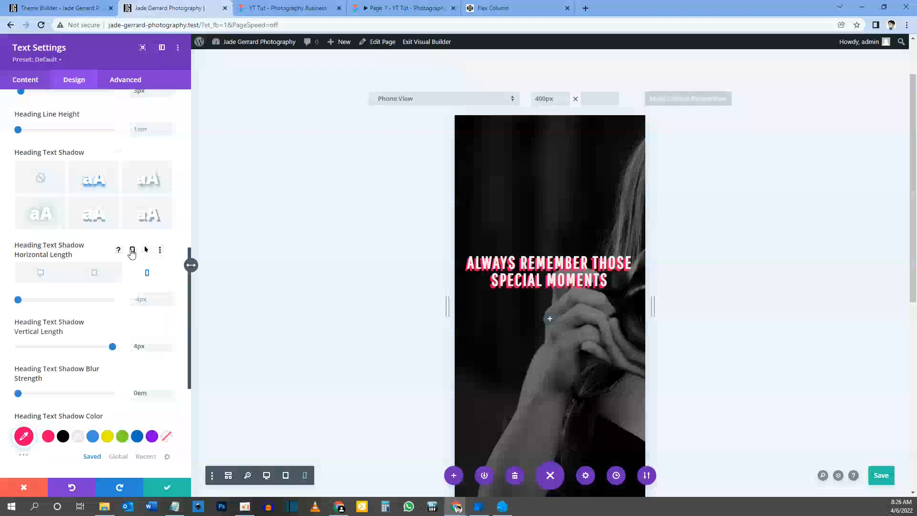
{"action": "left_click", "coordinate": [158, 300]}
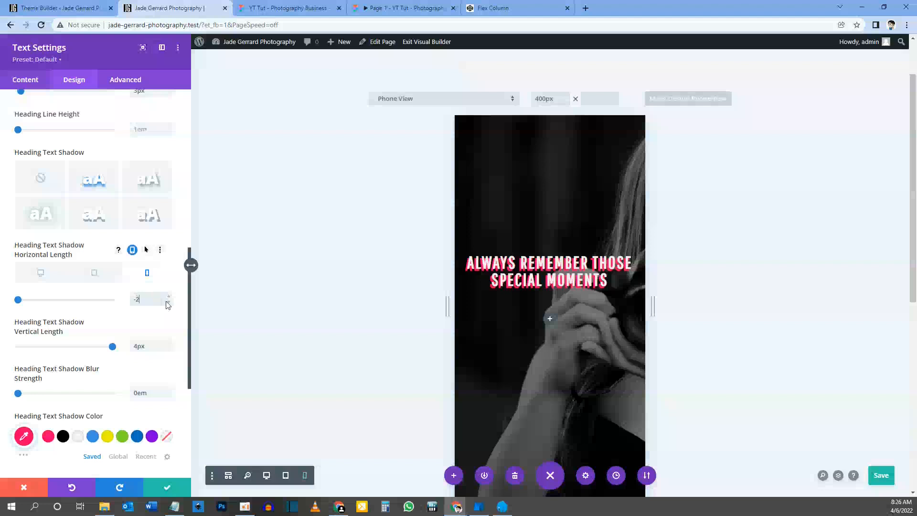
{"action": "mouse_move", "coordinate": [35, 330]}
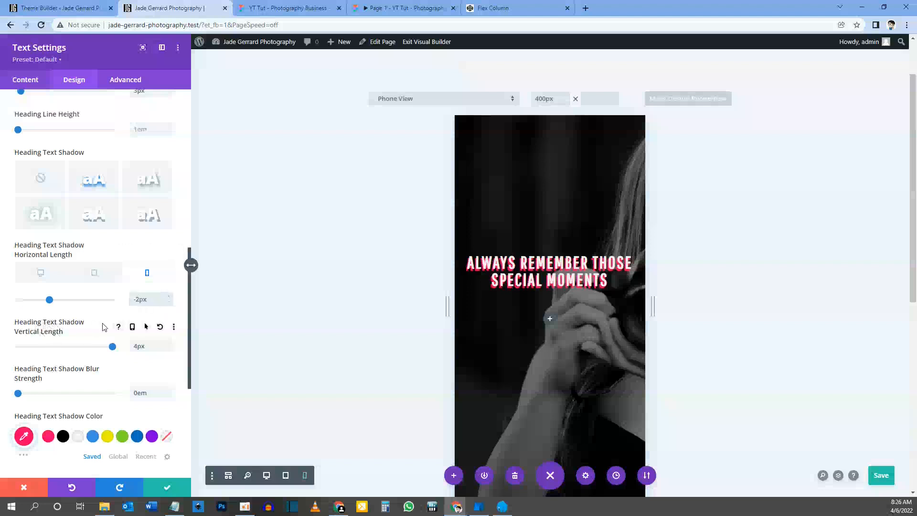
Set the heading text shadow's vertical length to 2px for phones and save the text module's settings
{"action": "left_click", "coordinate": [132, 328]}
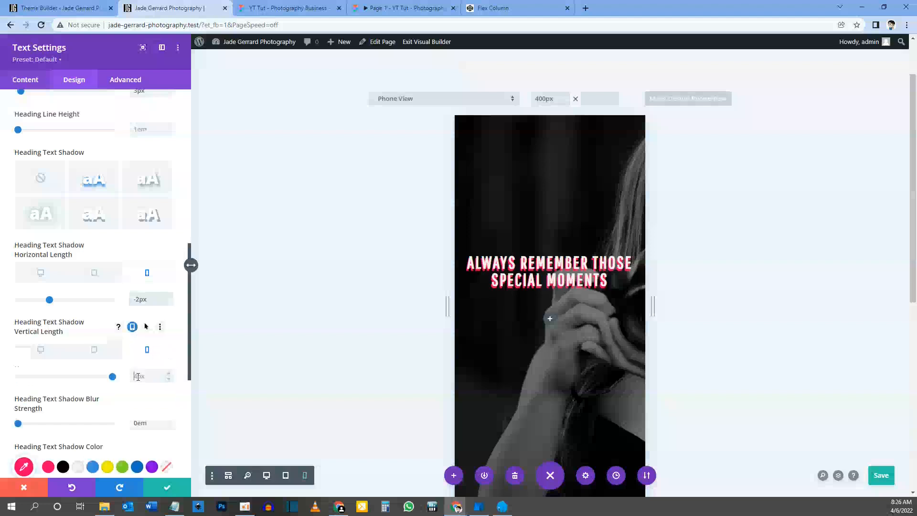
{"action": "key", "text": "Return"}
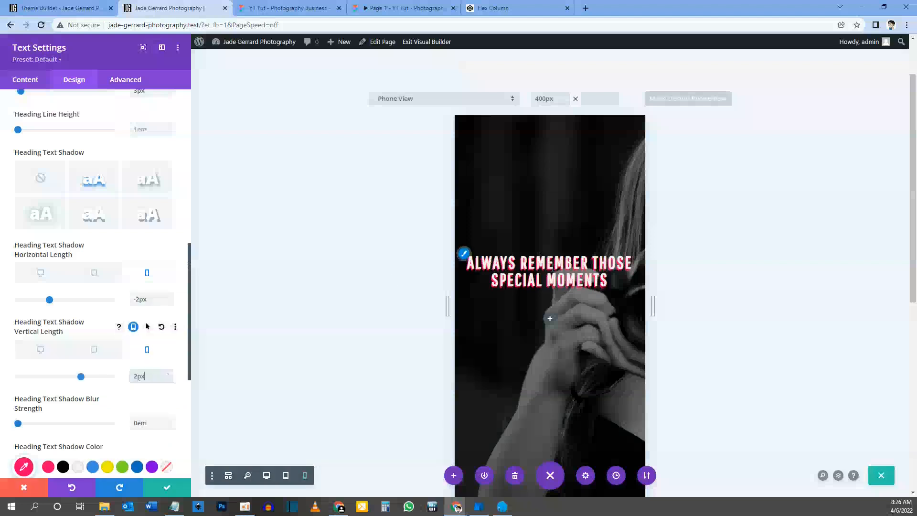
{"action": "left_click", "coordinate": [167, 487]}
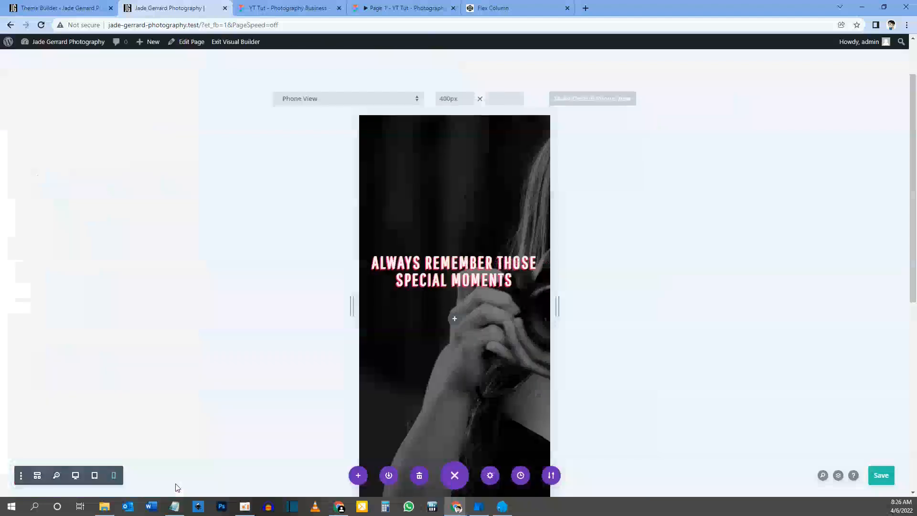
Check how the hero section looks in the desktop, tablet and phone previews
{"action": "left_click", "coordinate": [75, 476]}
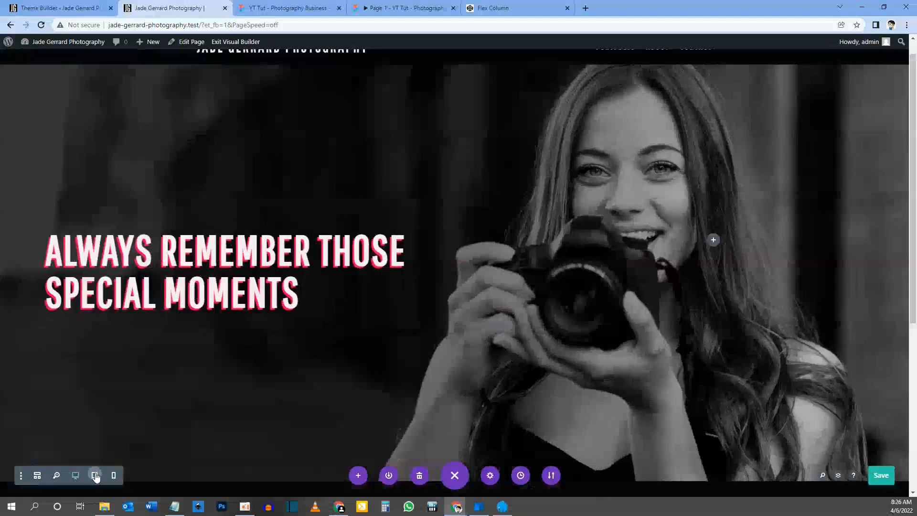
{"action": "left_click", "coordinate": [95, 476]}
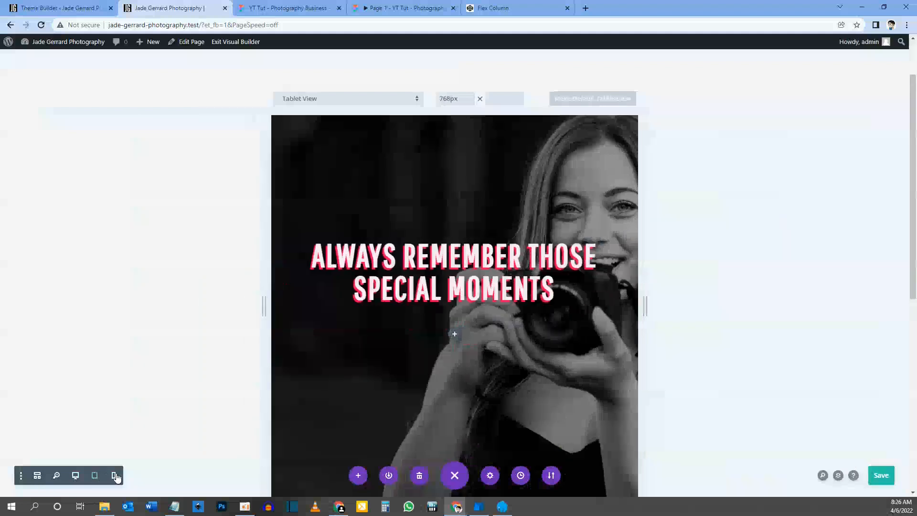
{"action": "left_click", "coordinate": [115, 475]}
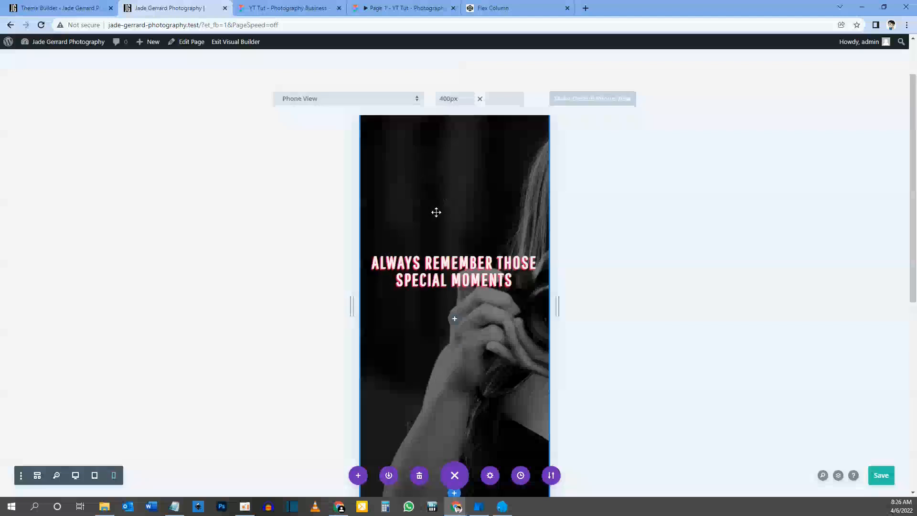
Open the hero section's background image settings in the tablet preview
{"action": "left_click", "coordinate": [96, 476]}
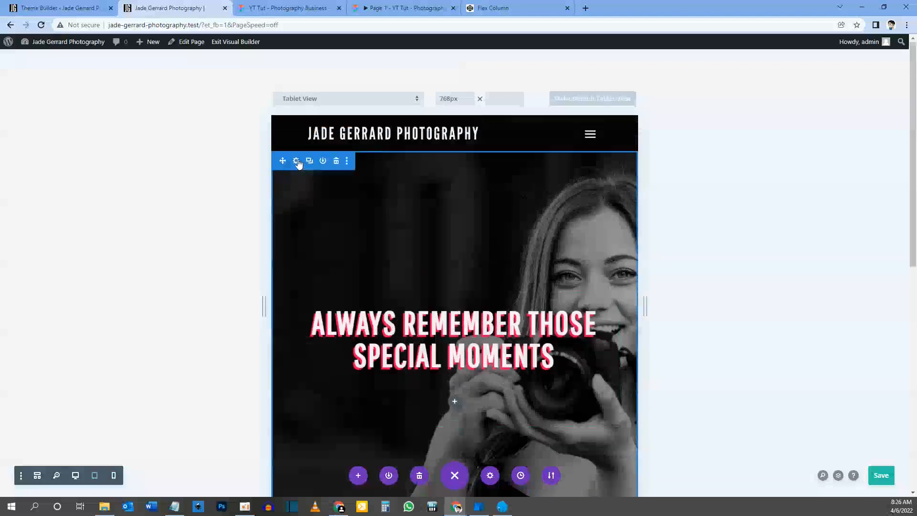
{"action": "left_click", "coordinate": [296, 161]}
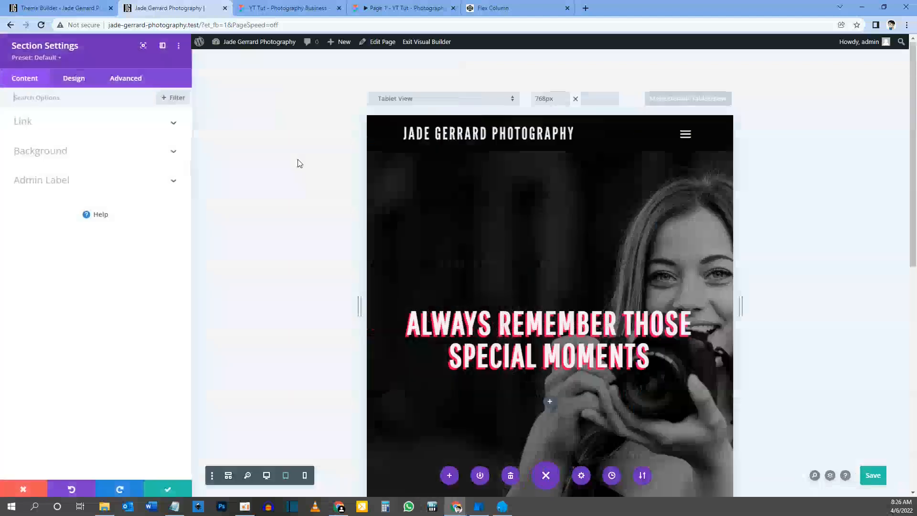
{"action": "left_click", "coordinate": [51, 153]}
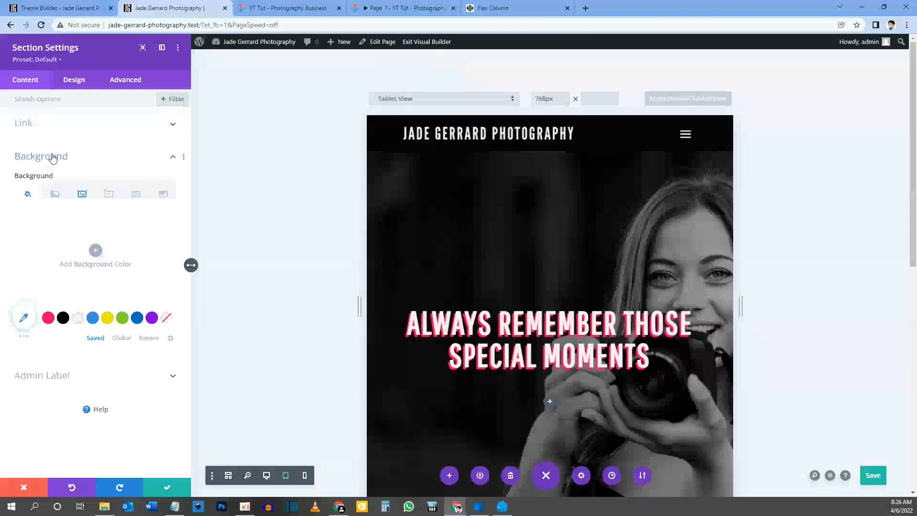
{"action": "left_click", "coordinate": [81, 196]}
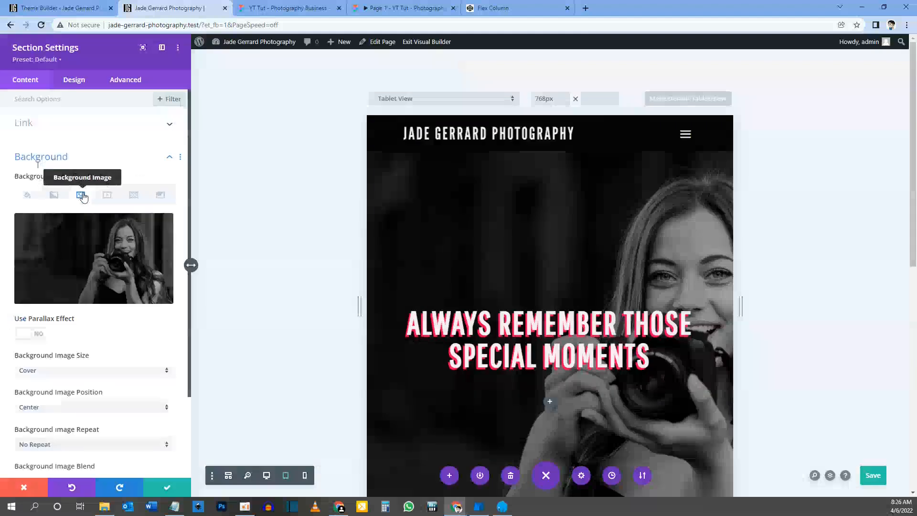
{"action": "left_click", "coordinate": [95, 255]}
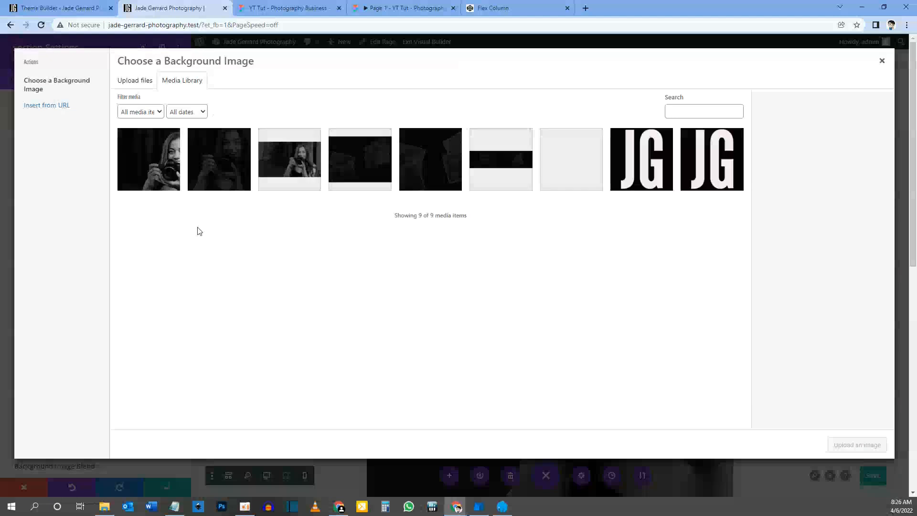
{"action": "left_click", "coordinate": [882, 61]}
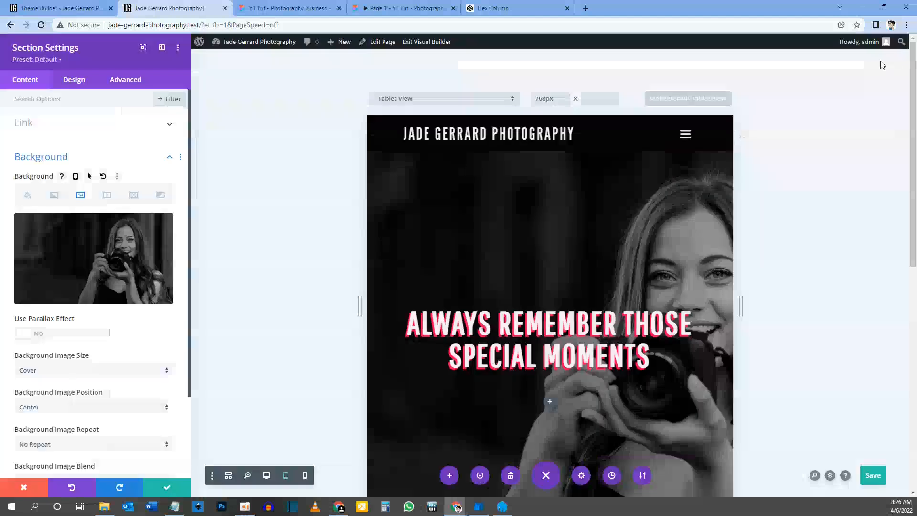
Enable responsive values for the section background and use hero-image-tablet.jpg as the tablet background image
{"action": "left_click", "coordinate": [76, 177]}
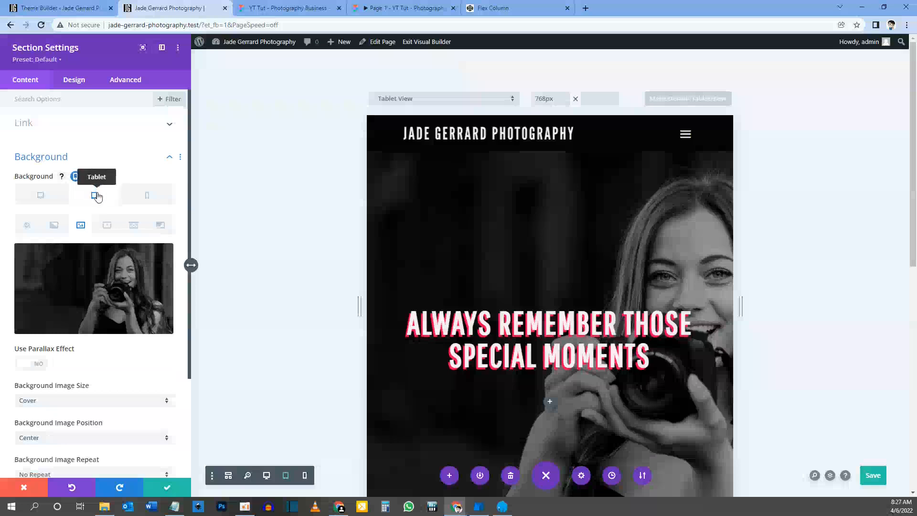
{"action": "left_click", "coordinate": [96, 197]}
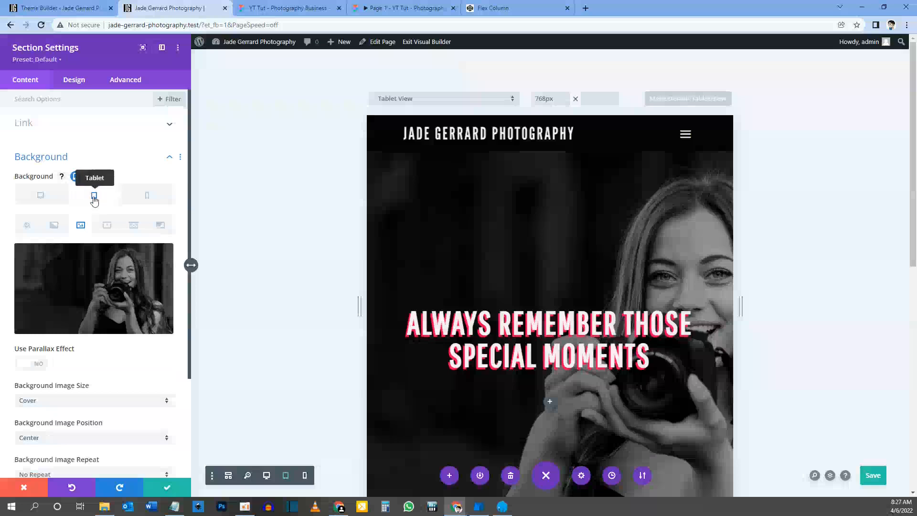
{"action": "left_click", "coordinate": [112, 278]}
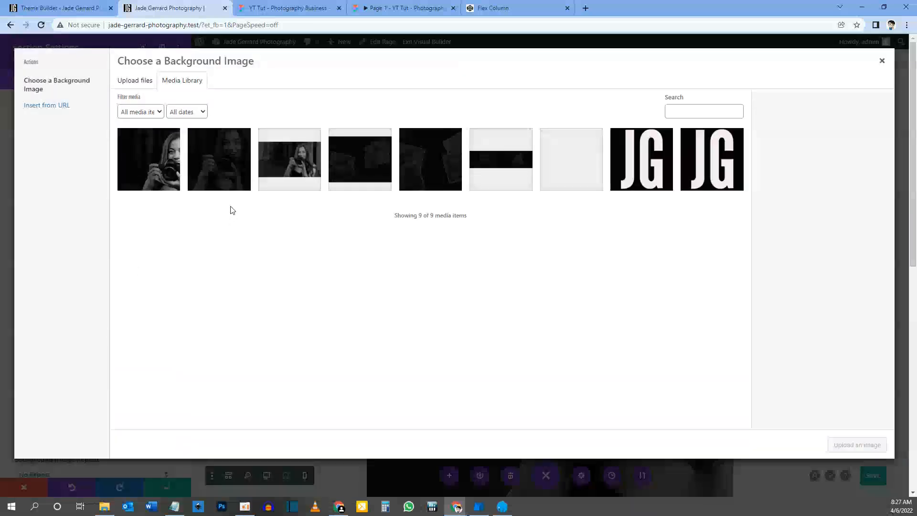
{"action": "left_click", "coordinate": [142, 157]}
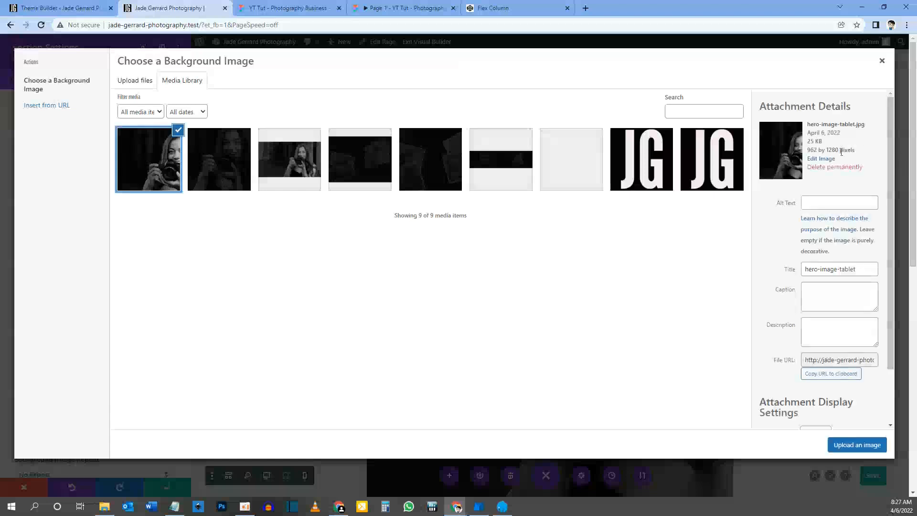
{"action": "left_click_drag", "start_coordinate": [840, 127], "coordinate": [864, 125]}
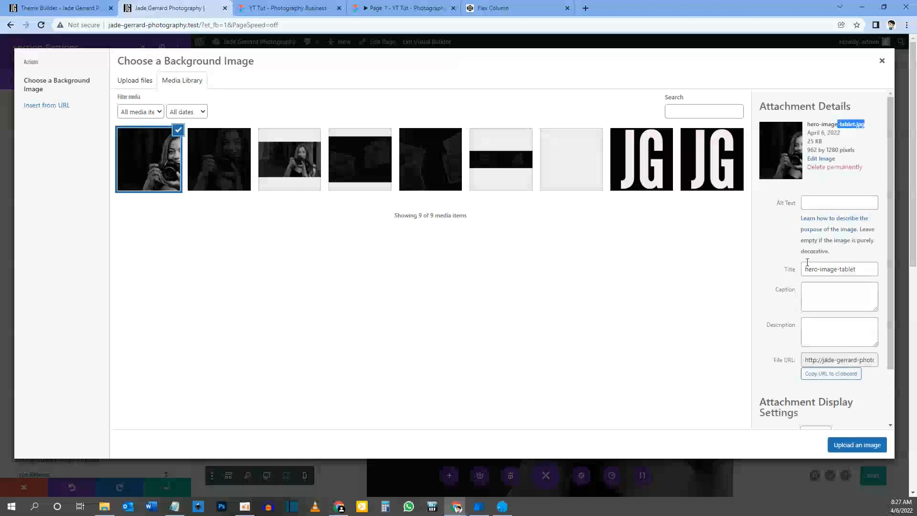
{"action": "left_click", "coordinate": [842, 445]}
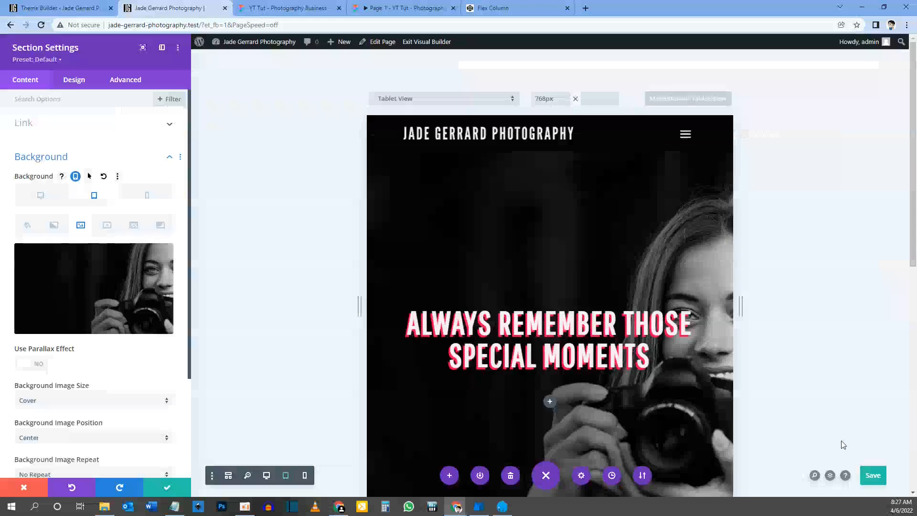
{"action": "scroll", "coordinate": [641, 266], "scroll_direction": "down", "scroll_amount": 4}
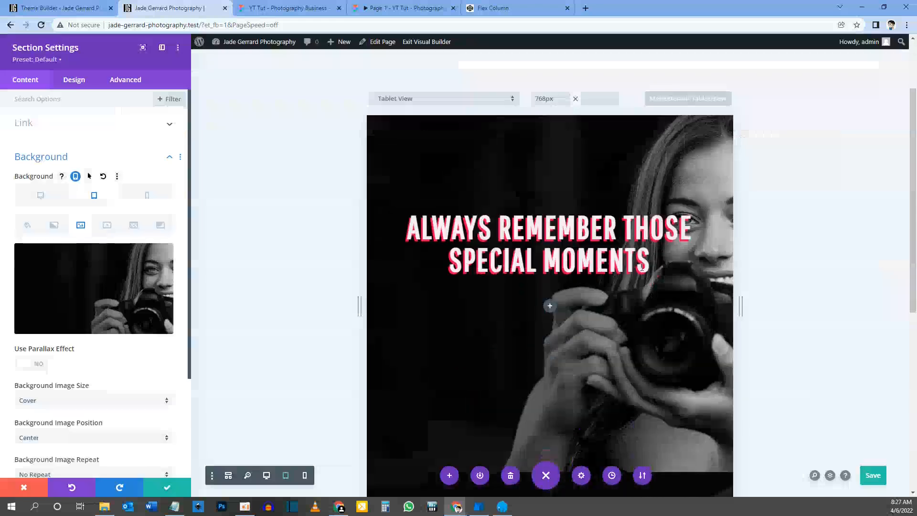
{"action": "scroll", "coordinate": [641, 266], "scroll_direction": "up", "scroll_amount": 4}
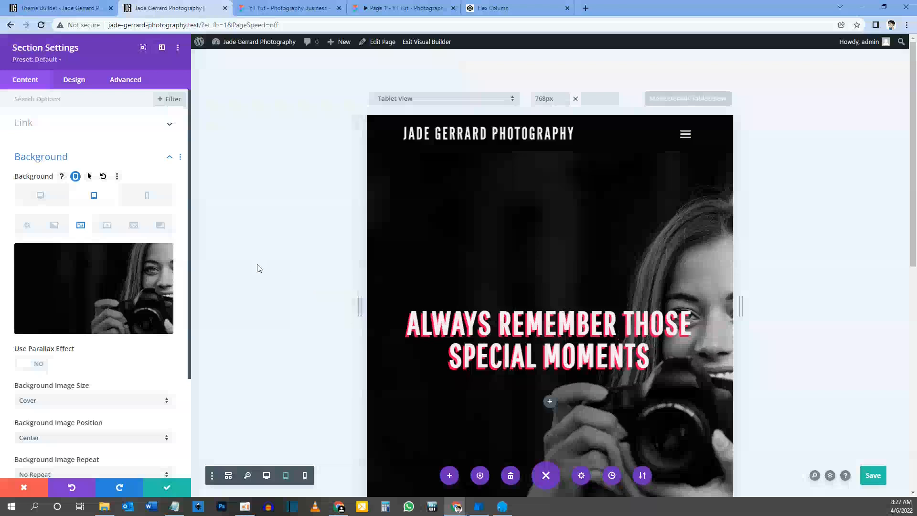
Use hero-image-overlay-phone.jpg from the media library as the hero section's phone background image
{"action": "left_click", "coordinate": [148, 195]}
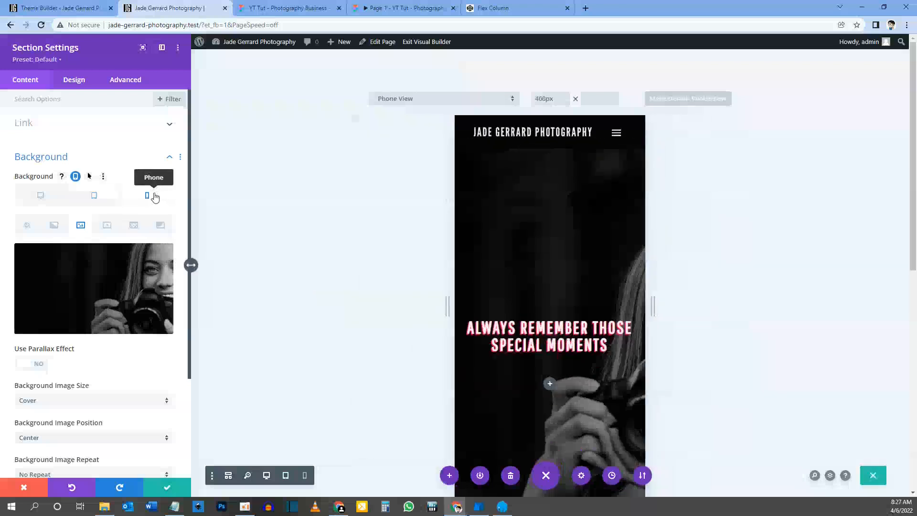
{"action": "left_click", "coordinate": [100, 299]}
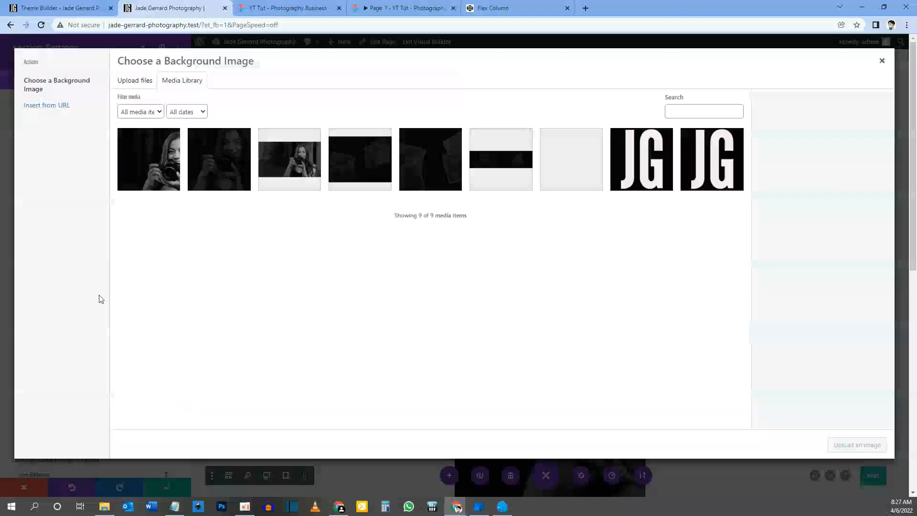
{"action": "left_click", "coordinate": [228, 154]}
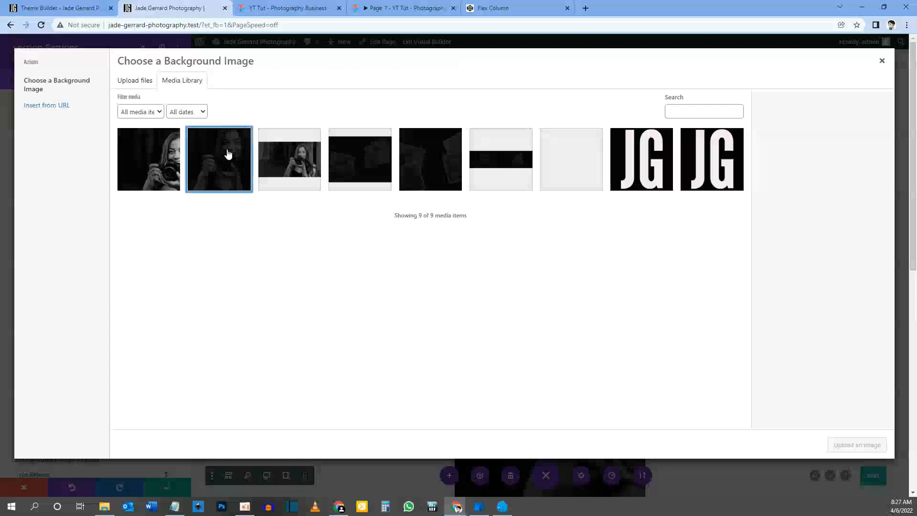
{"action": "left_click_drag", "start_coordinate": [811, 186], "coordinate": [837, 186]}
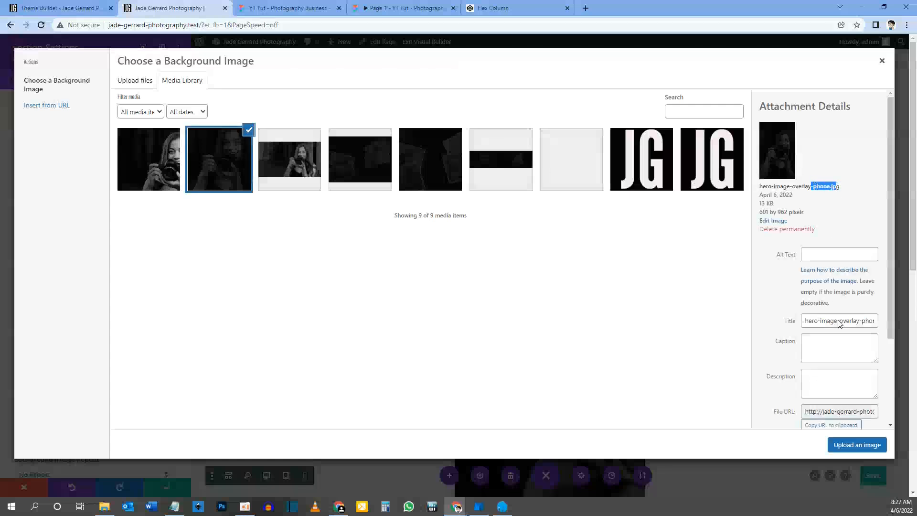
{"action": "left_click", "coordinate": [854, 446]}
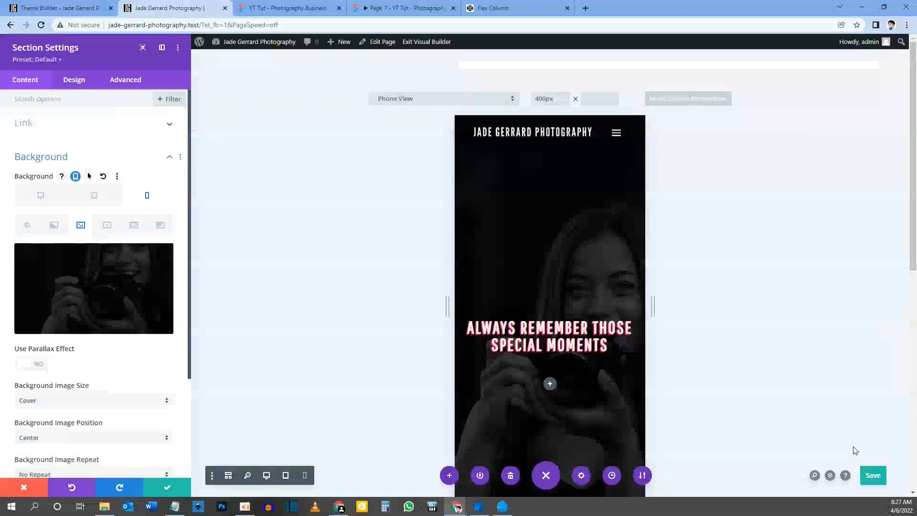
{"action": "scroll", "coordinate": [534, 382], "scroll_direction": "down", "scroll_amount": 1}
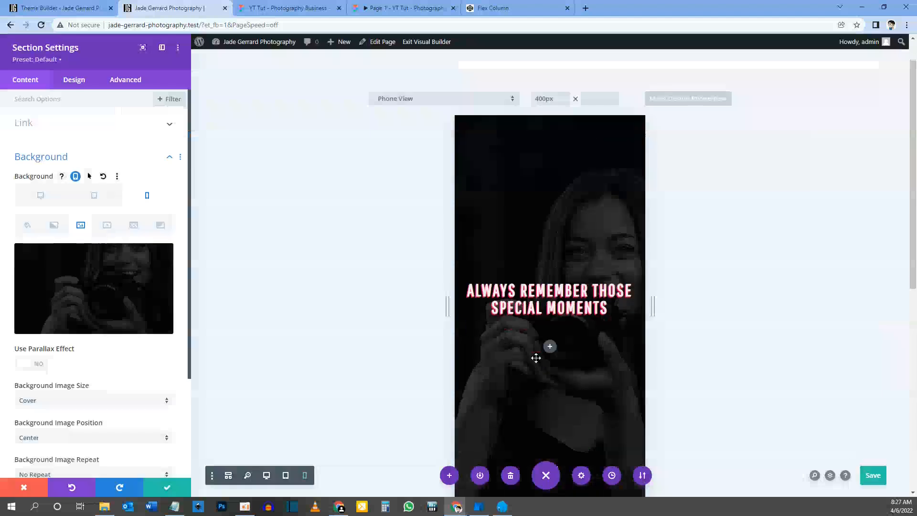
{"action": "scroll", "coordinate": [585, 198], "scroll_direction": "up", "scroll_amount": 1}
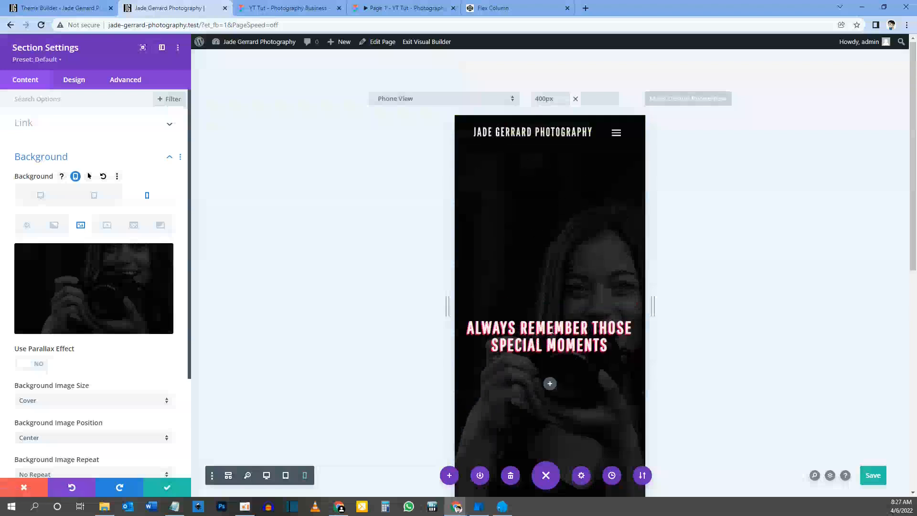
{"action": "scroll", "coordinate": [552, 276], "scroll_direction": "down", "scroll_amount": 3}
{"action": "scroll", "coordinate": [553, 278], "scroll_direction": "up", "scroll_amount": 3}
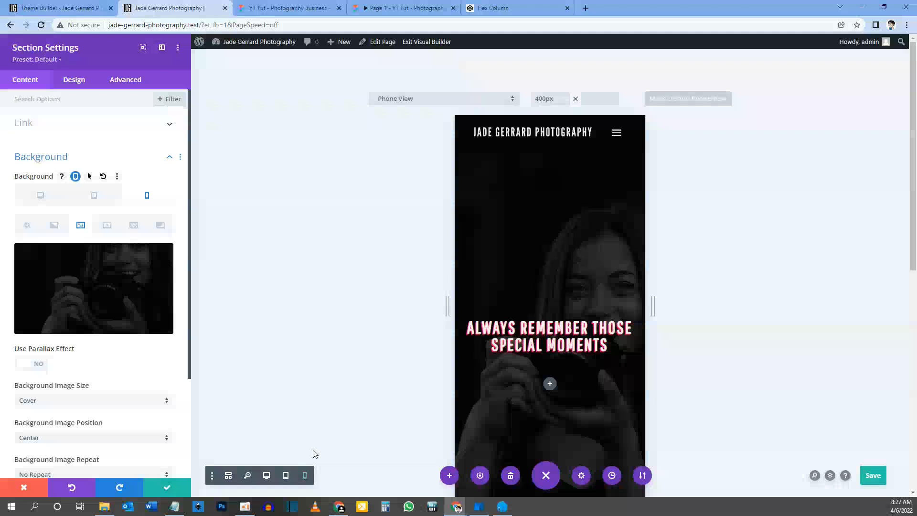
Return to the desktop preview, keep the section's changes and save the page
{"action": "left_click", "coordinate": [267, 476]}
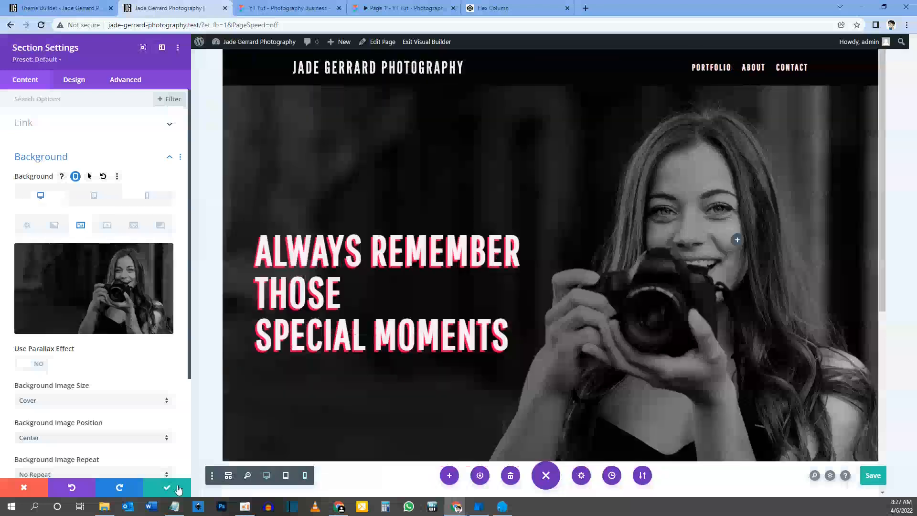
{"action": "left_click", "coordinate": [178, 488]}
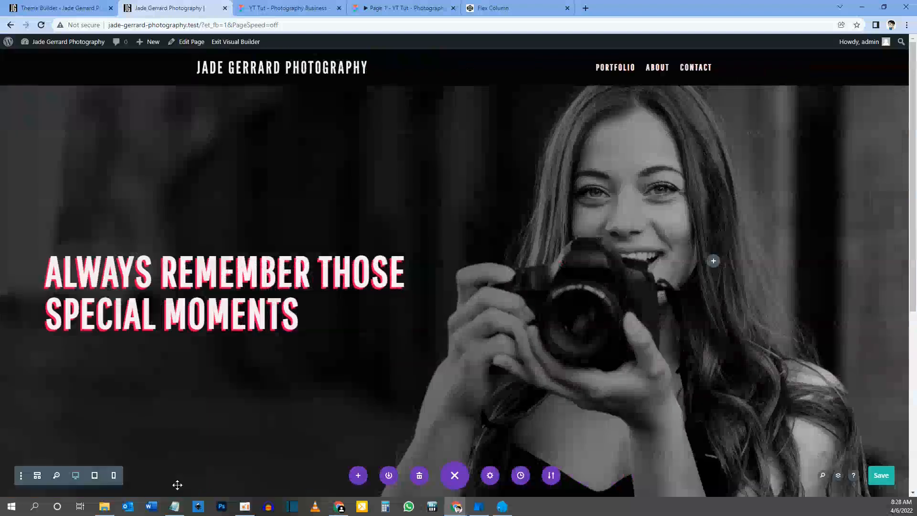
{"action": "left_click", "coordinate": [881, 475]}
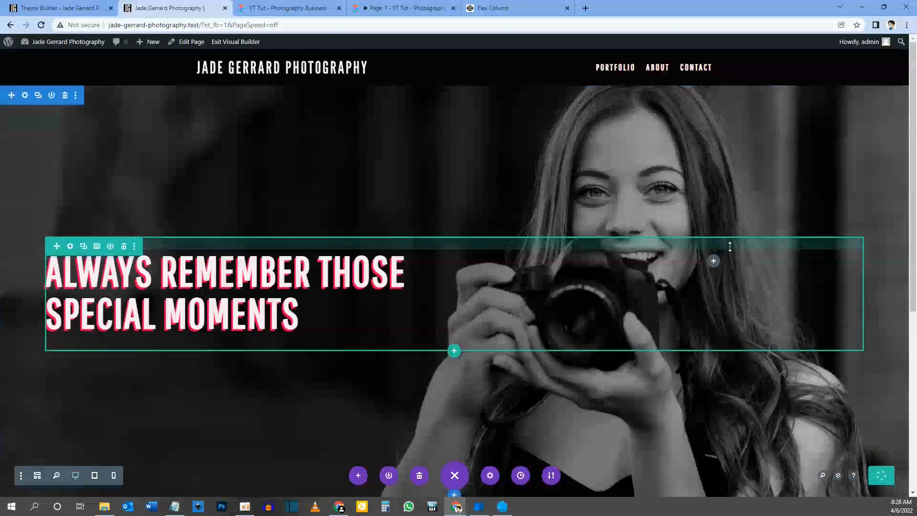
Switch to the Figma design file and copy the desktop hero's subheading text, "Professional advice. Guaranteed quality photographs."
{"action": "left_click", "coordinate": [398, 7]}
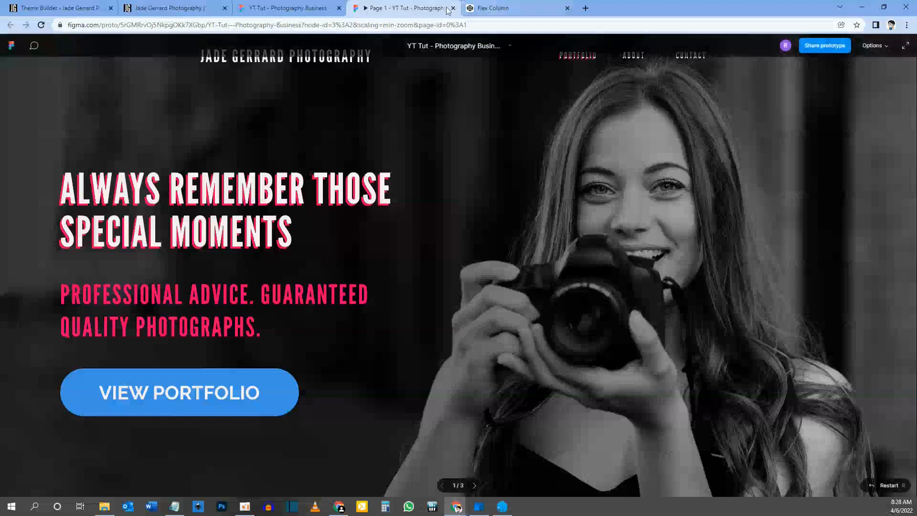
{"action": "left_click", "coordinate": [308, 8]}
{"action": "left_click", "coordinate": [242, 185]}
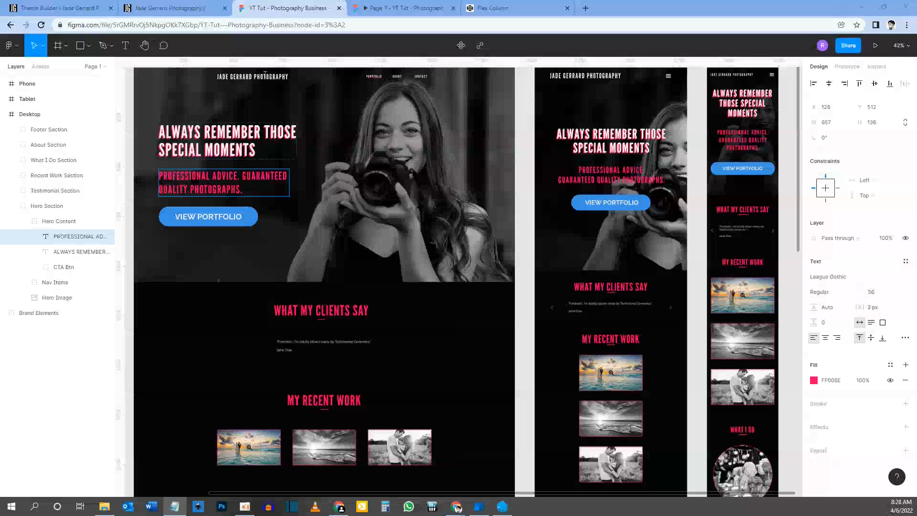
{"action": "left_click", "coordinate": [260, 188]}
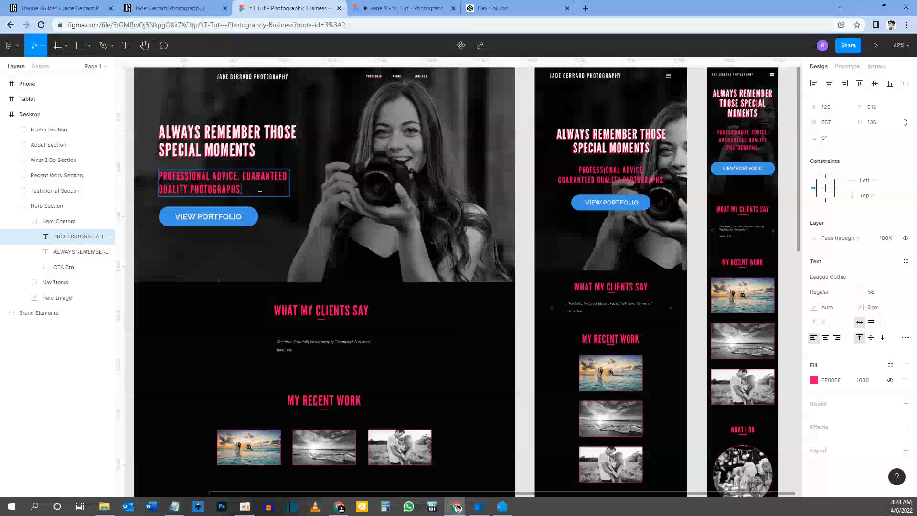
{"action": "double_click", "coordinate": [260, 188]}
{"action": "key", "text": "ctrl+c"}
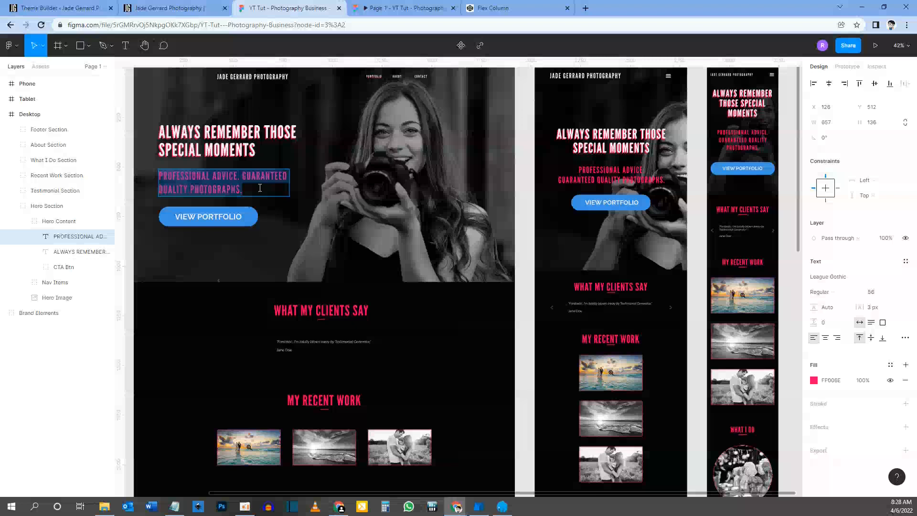
Back in the Divi builder, insert a Text module below the hero headline and replace its placeholder with the copied subheading
{"action": "left_click", "coordinate": [168, 8]}
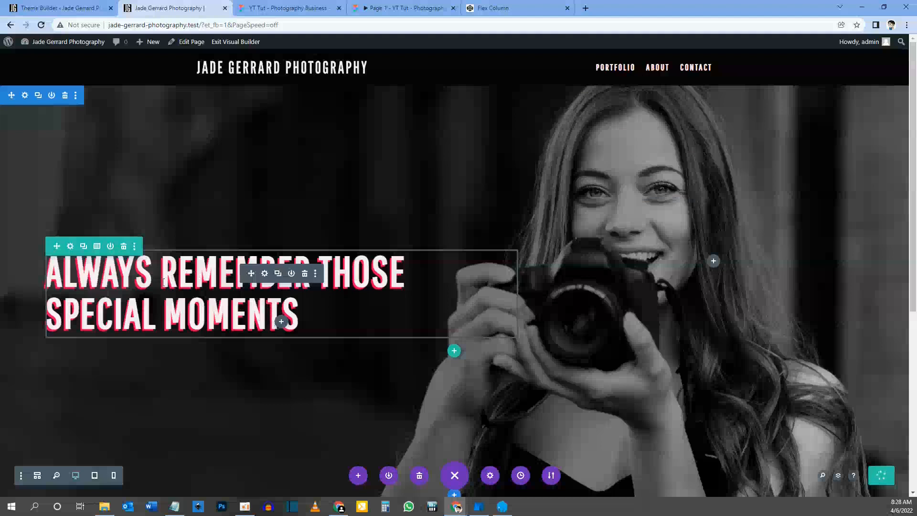
{"action": "left_click", "coordinate": [283, 327]}
{"action": "type", "text": "text"}
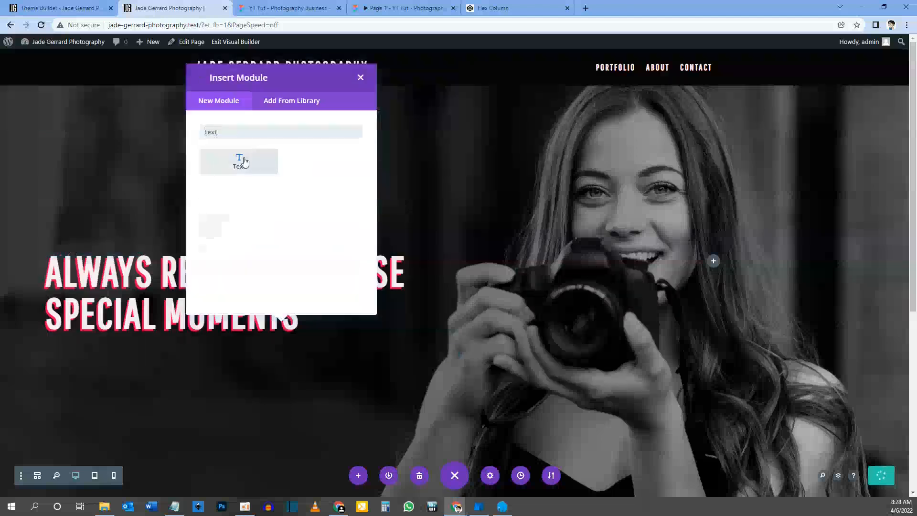
{"action": "left_click", "coordinate": [240, 161]}
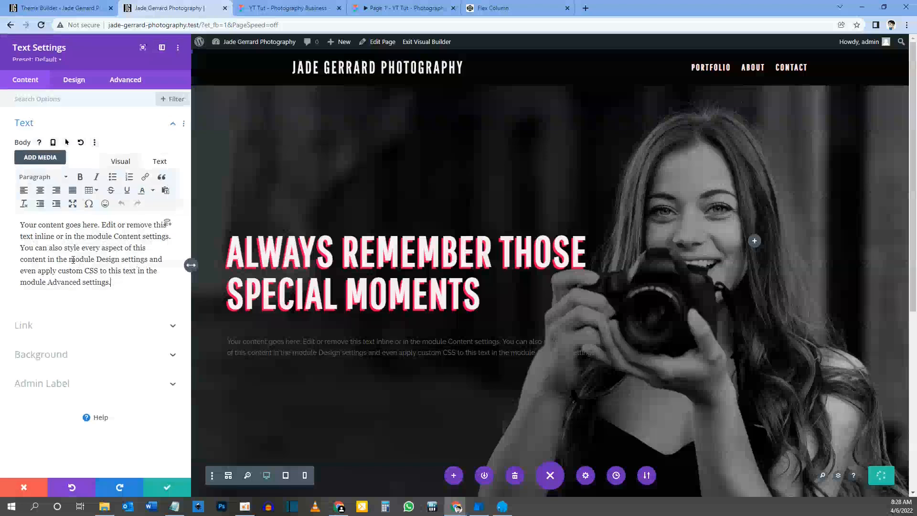
{"action": "left_click", "coordinate": [34, 234], "text": "shift"}
{"action": "left_click_drag", "start_coordinate": [21, 223], "coordinate": [140, 313]}
{"action": "key", "text": "BackSpace"}
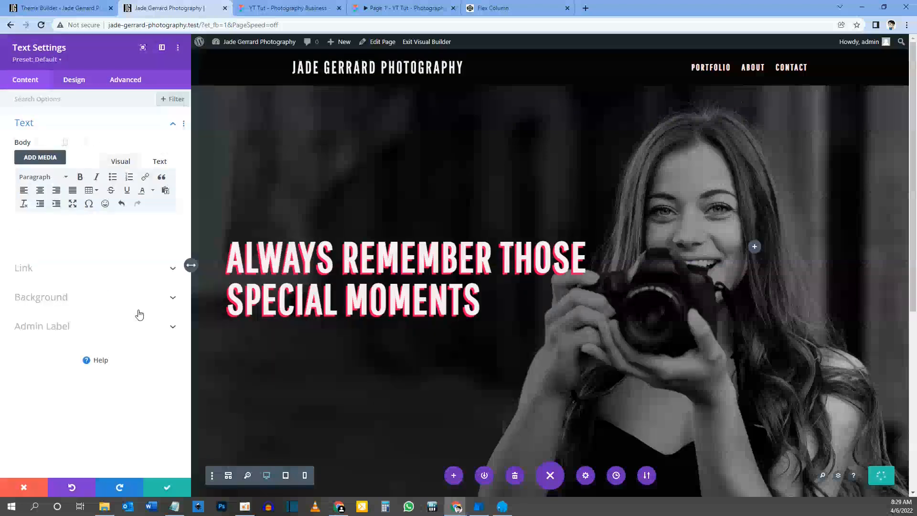
{"action": "key", "text": "ctrl+v"}
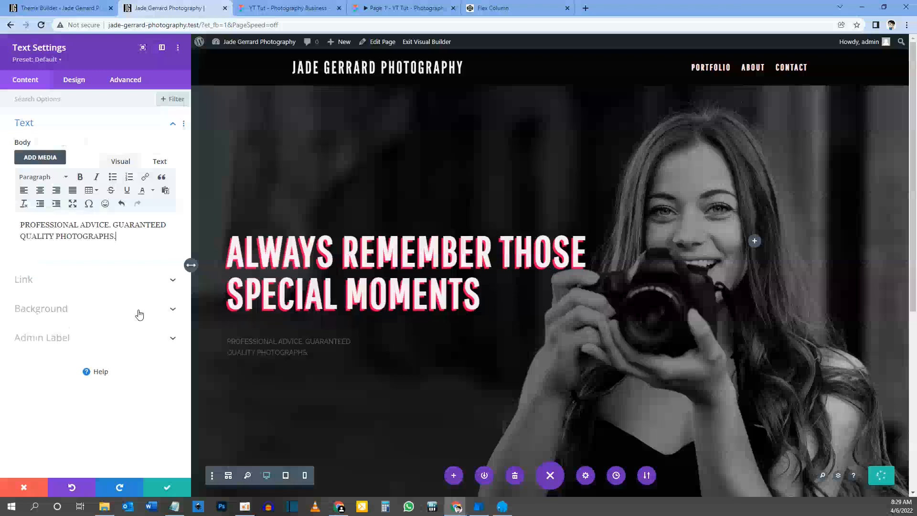
Format the whole subheading text as Heading 3
{"action": "left_click_drag", "start_coordinate": [116, 236], "coordinate": [19, 219]}
{"action": "left_click", "coordinate": [43, 180]}
{"action": "left_click", "coordinate": [36, 252]}
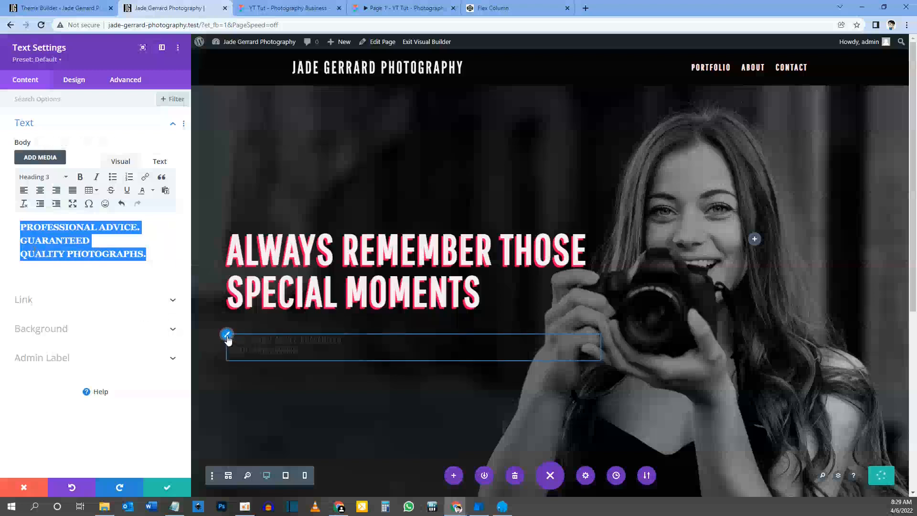
Check the subheading's typography in the Figma design, and give the module's Heading 3 text the uppercase font style
{"action": "left_click", "coordinate": [227, 338]}
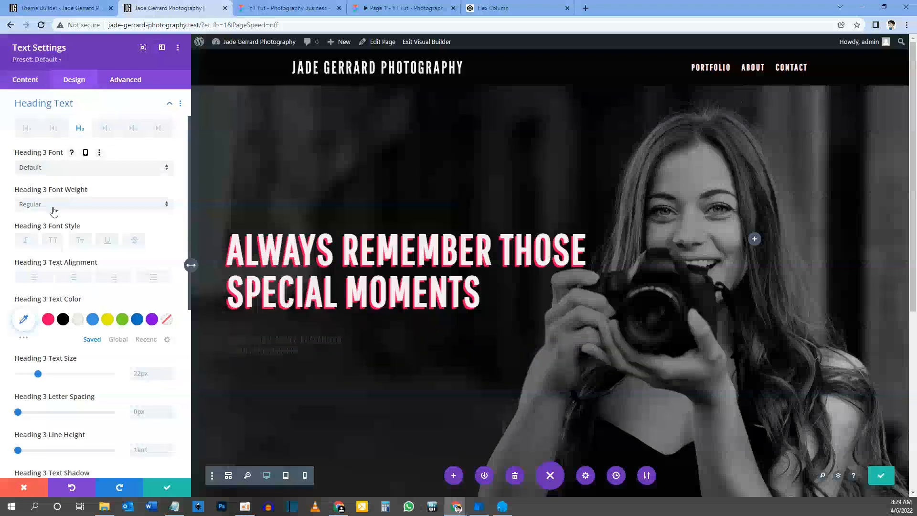
{"action": "key", "text": "ctrl+Tab"}
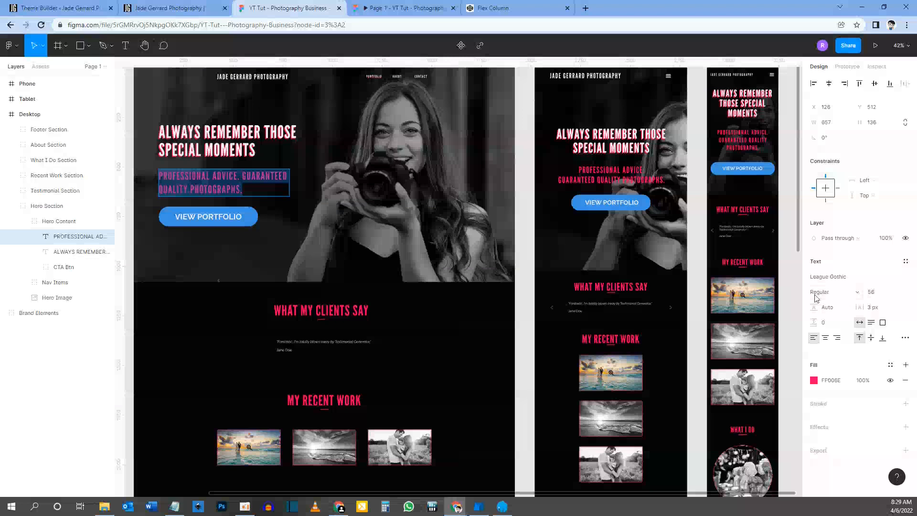
{"action": "left_click", "coordinate": [181, 8]}
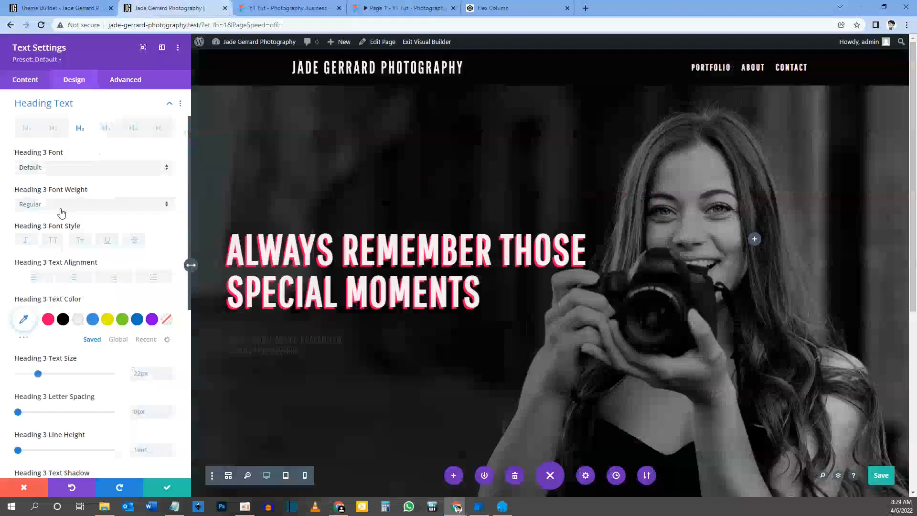
{"action": "left_click", "coordinate": [52, 241]}
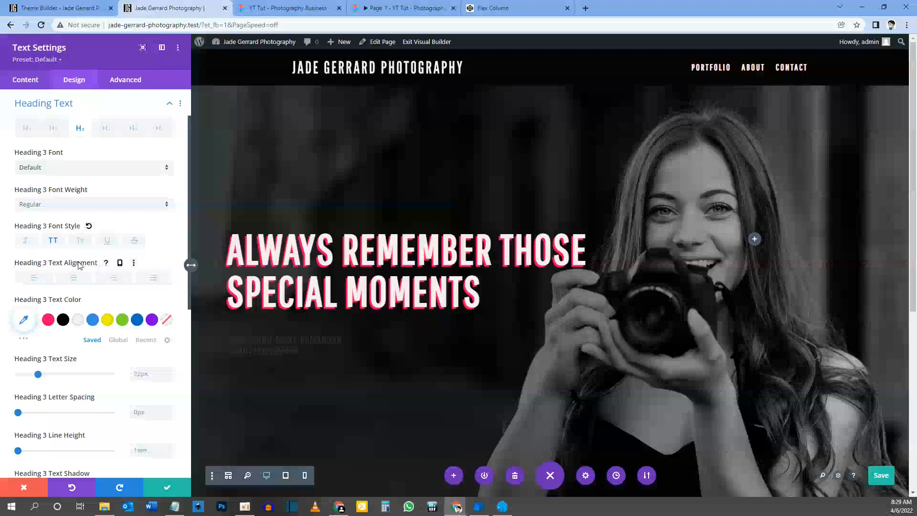
Enable responsive Heading 3 alignment and centre the subheading on tablet, checking the phone preview before returning to desktop
{"action": "left_click", "coordinate": [120, 264]}
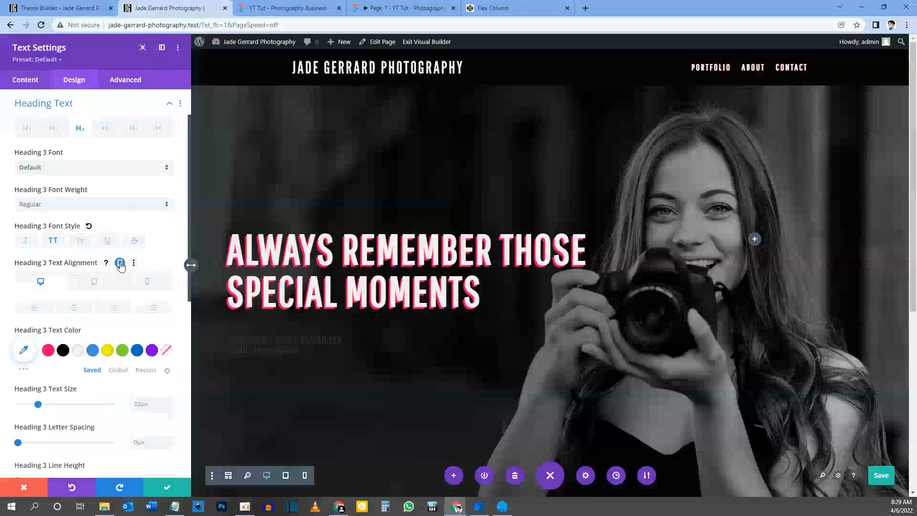
{"action": "left_click", "coordinate": [95, 281]}
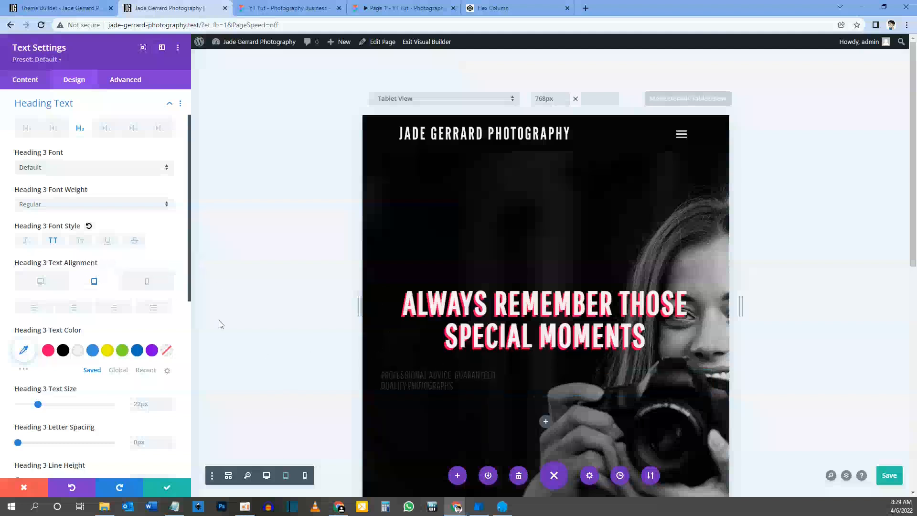
{"action": "left_click", "coordinate": [74, 308]}
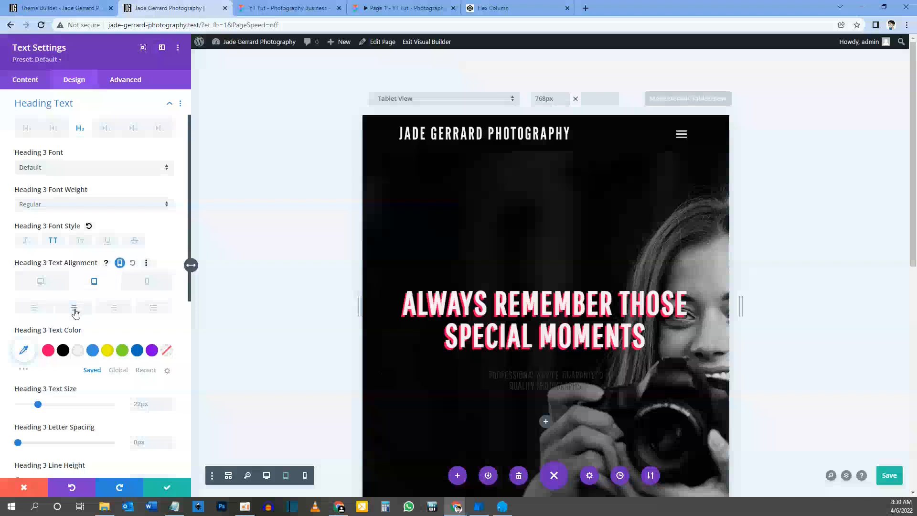
{"action": "left_click", "coordinate": [149, 282]}
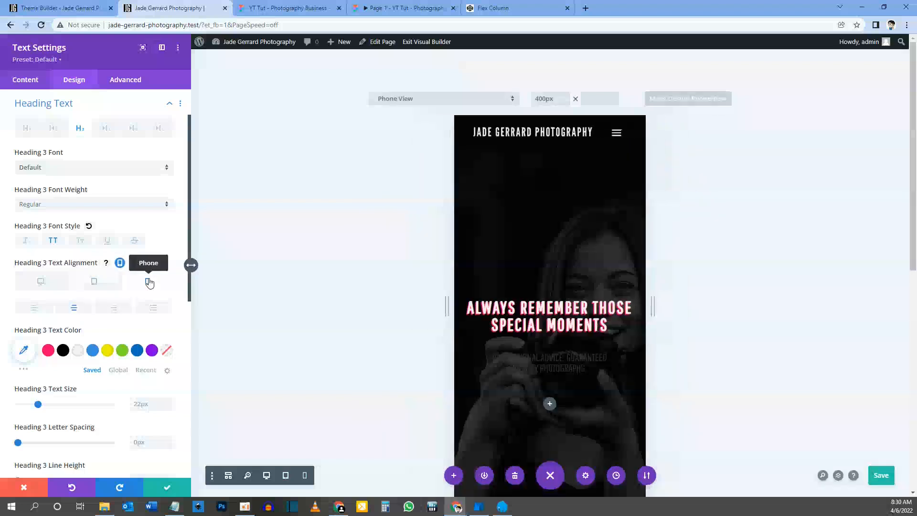
{"action": "left_click", "coordinate": [31, 290]}
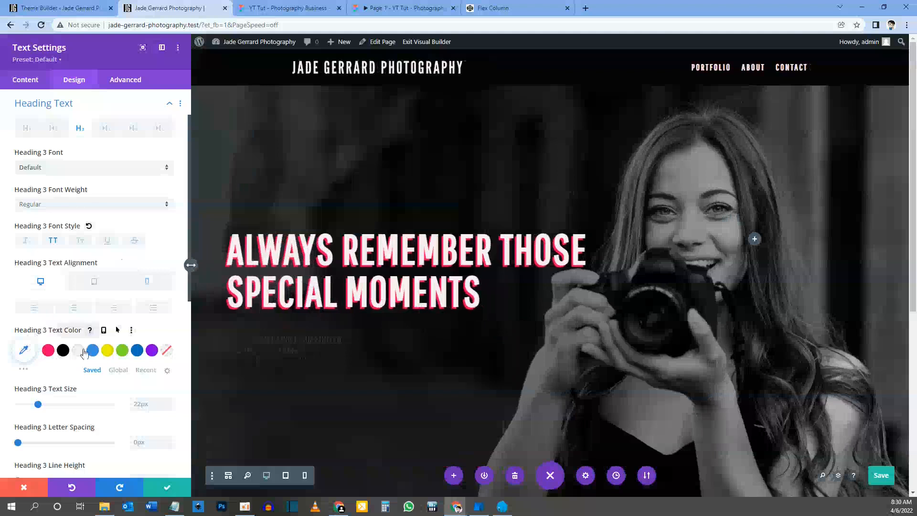
Compare with the Figma prototype, and set the Heading 3 text to the saved pink color at a 56px desktop size
{"action": "left_click", "coordinate": [392, 8]}
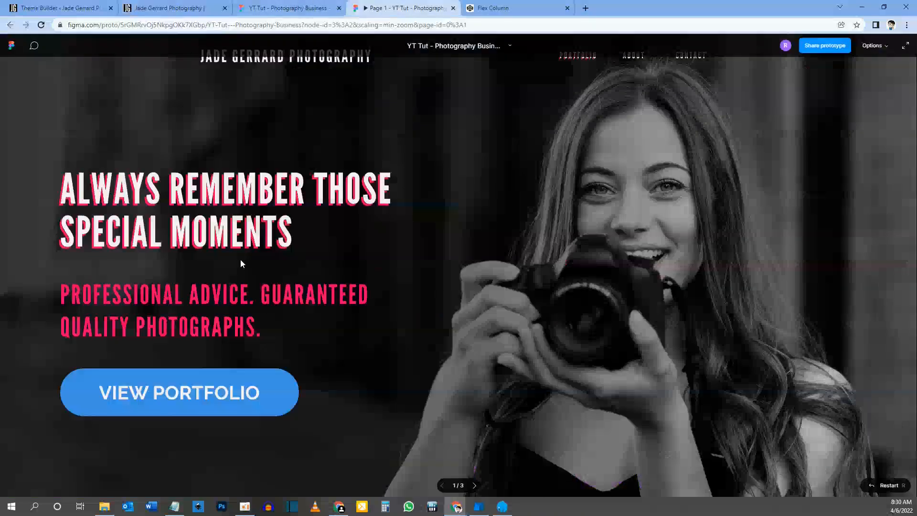
{"action": "left_click", "coordinate": [182, 4]}
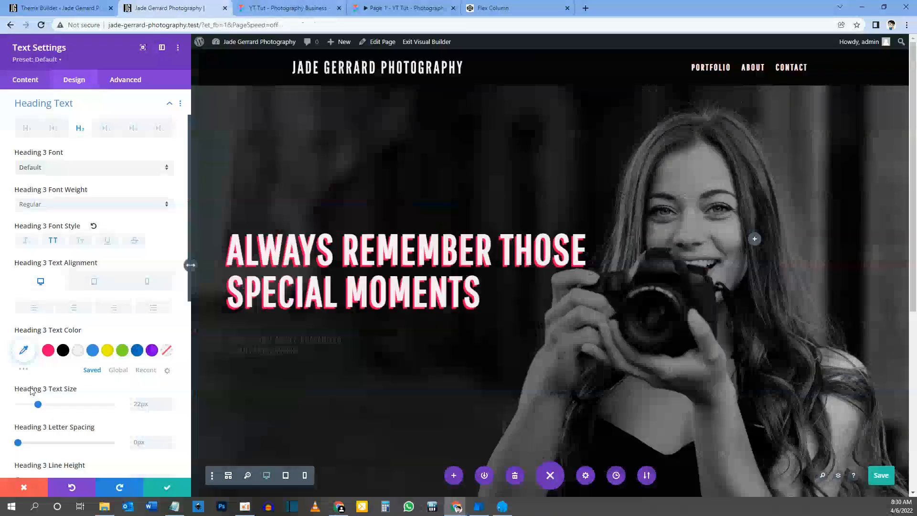
{"action": "left_click", "coordinate": [50, 350]}
{"action": "key", "text": "ctrl+s"}
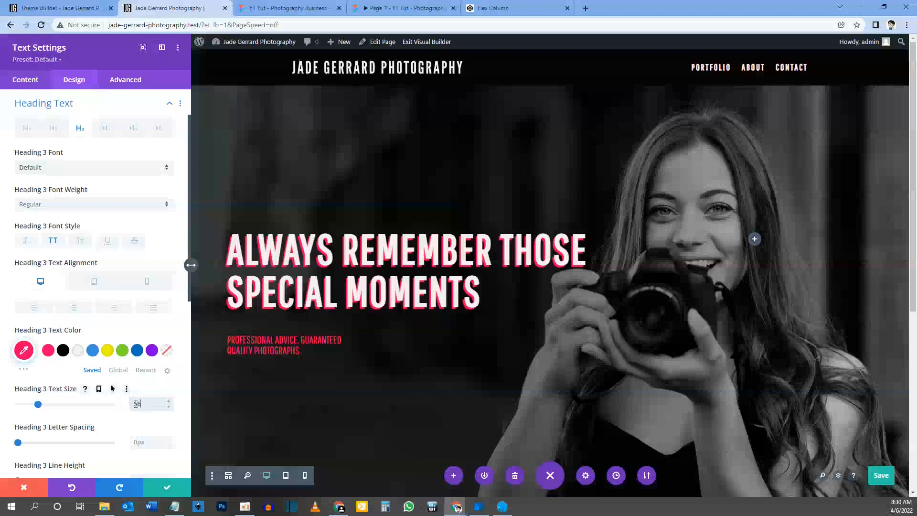
{"action": "type", "text": "56"}
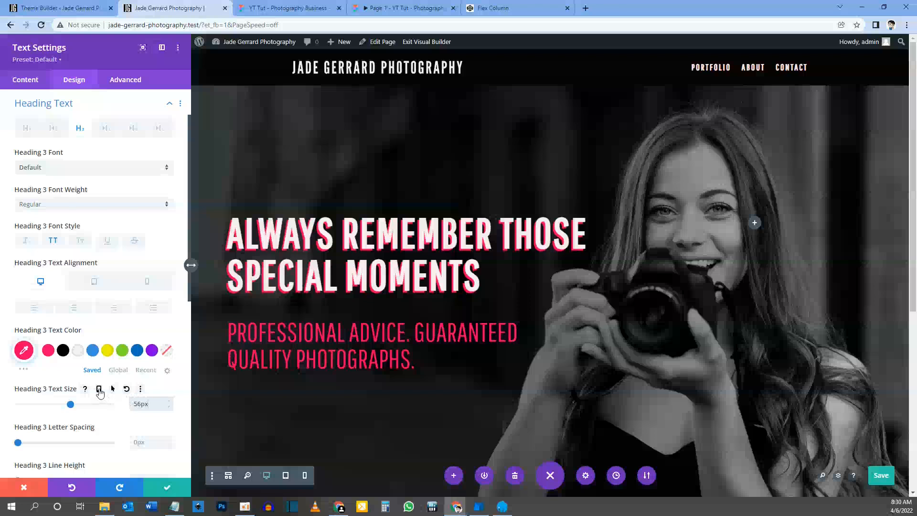
Enable responsive Heading 3 text sizes, set 44px for tablet and 32px for phone, and keep the module's changes
{"action": "left_click", "coordinate": [99, 389]}
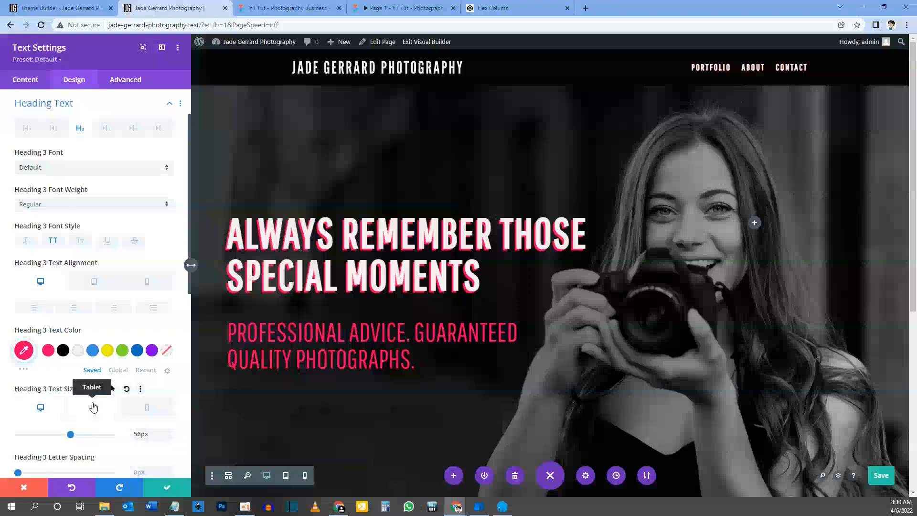
{"action": "left_click", "coordinate": [94, 407]}
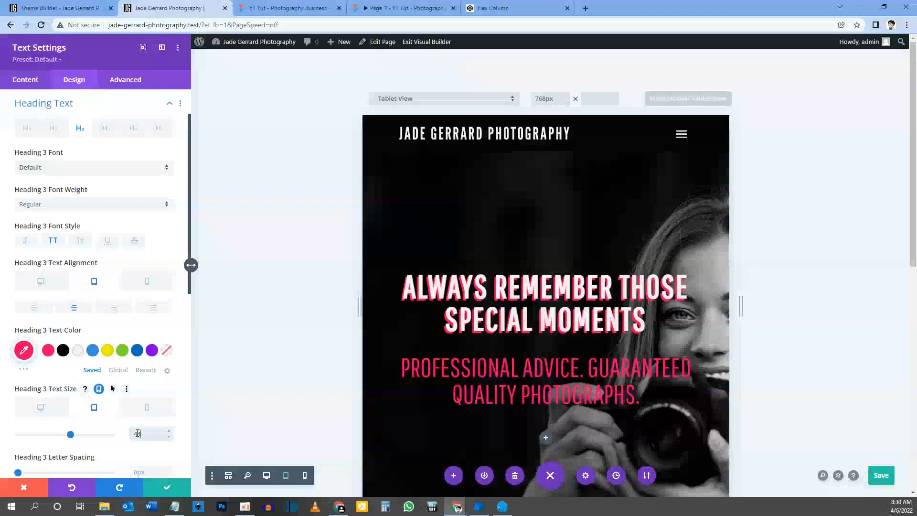
{"action": "left_click", "coordinate": [149, 407]}
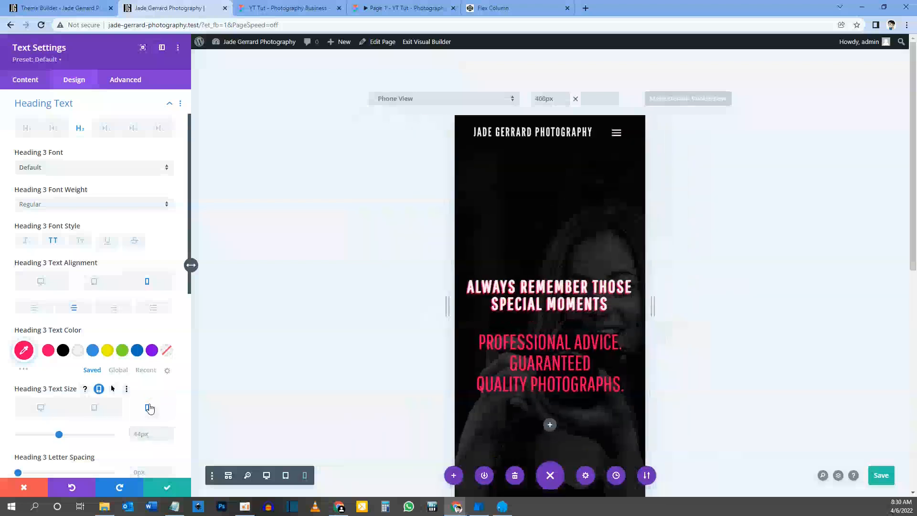
{"action": "left_click", "coordinate": [140, 433]}
{"action": "type", "text": "3"}
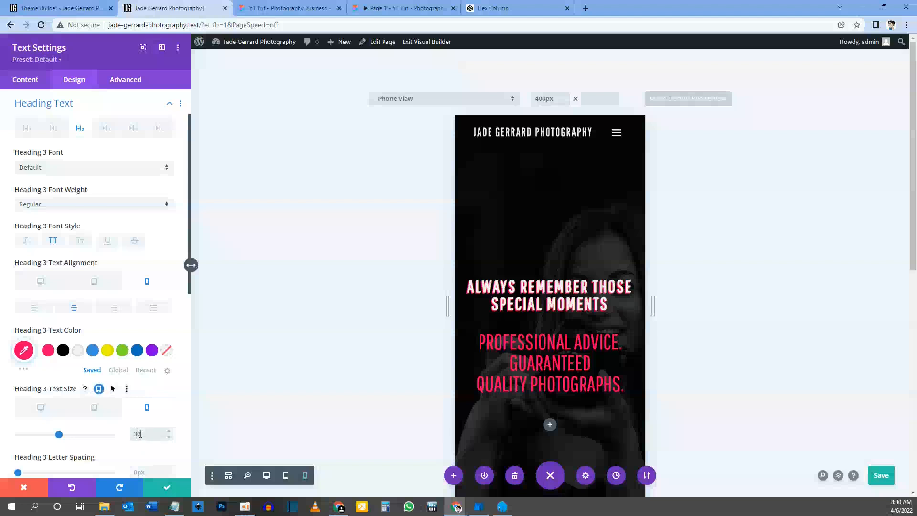
{"action": "type", "text": "2"}
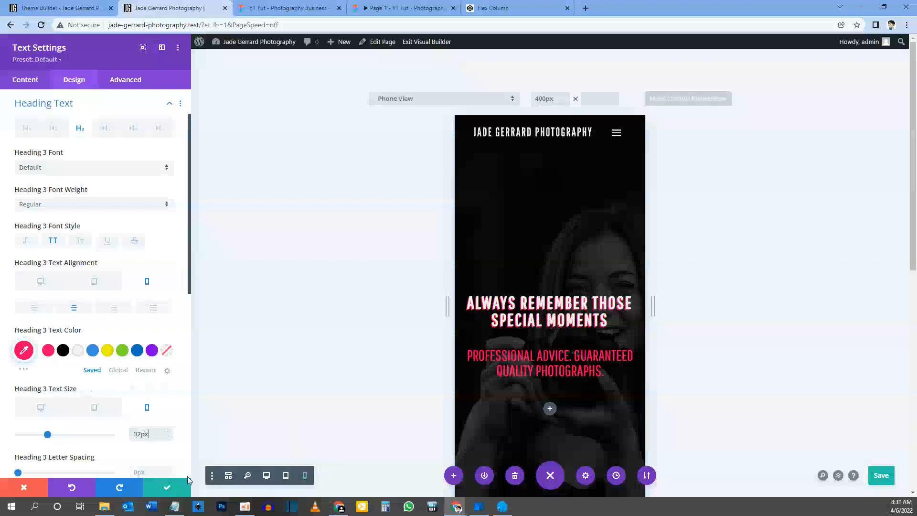
{"action": "left_click", "coordinate": [155, 487]}
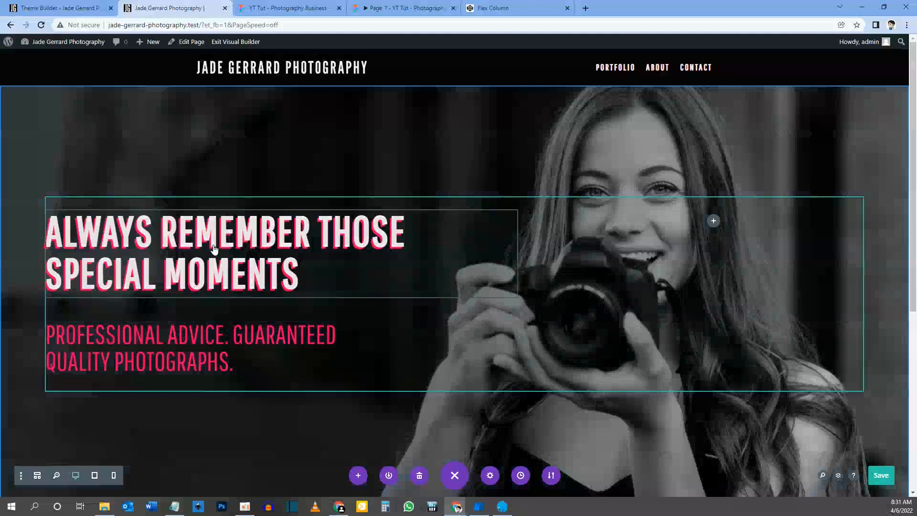
Look up the hero headline's phone text size in its heading text design settings and close them
{"action": "left_click", "coordinate": [264, 233]}
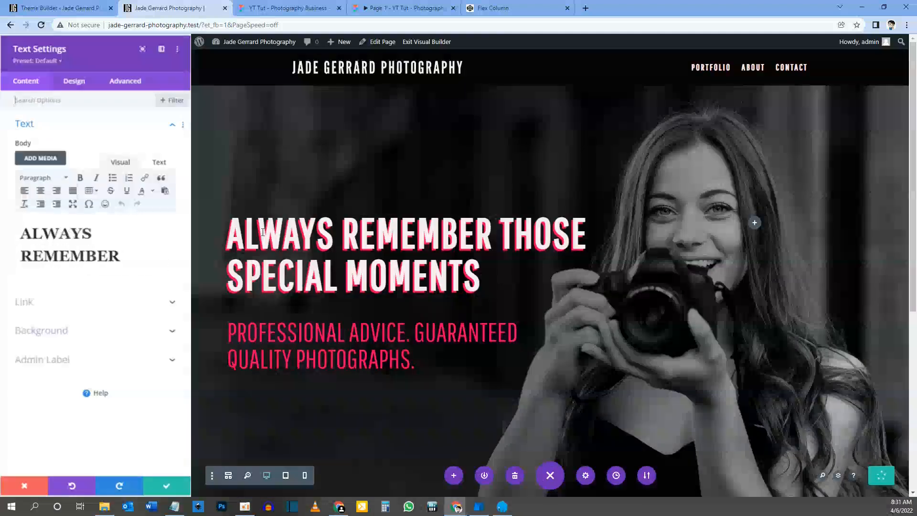
{"action": "left_click", "coordinate": [80, 83]}
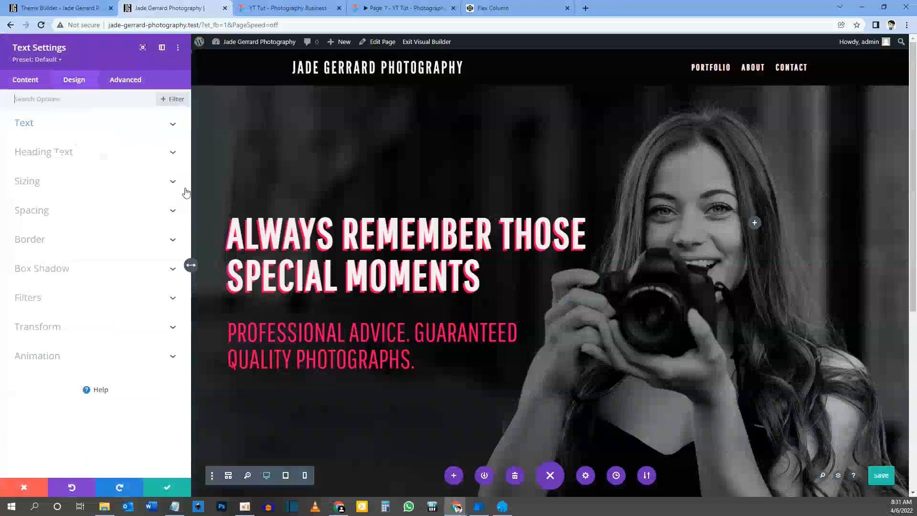
{"action": "left_click", "coordinate": [44, 151]}
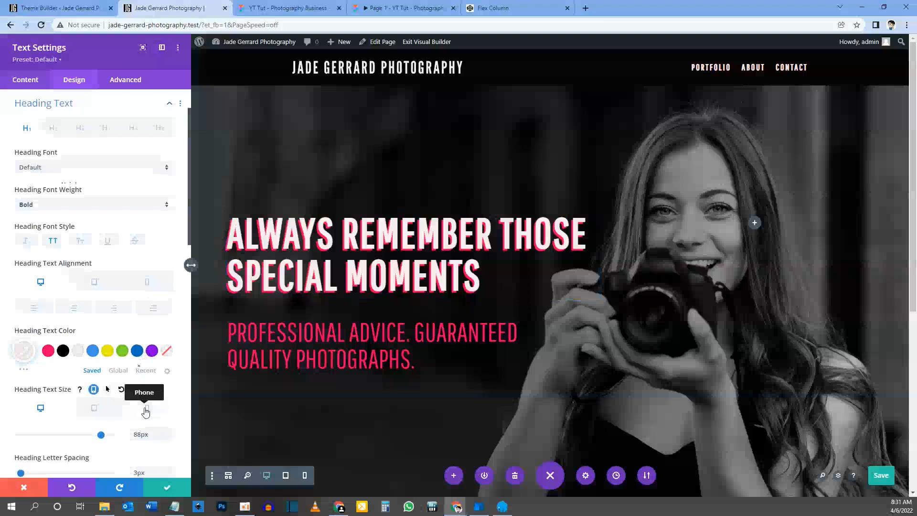
{"action": "left_click", "coordinate": [146, 409]}
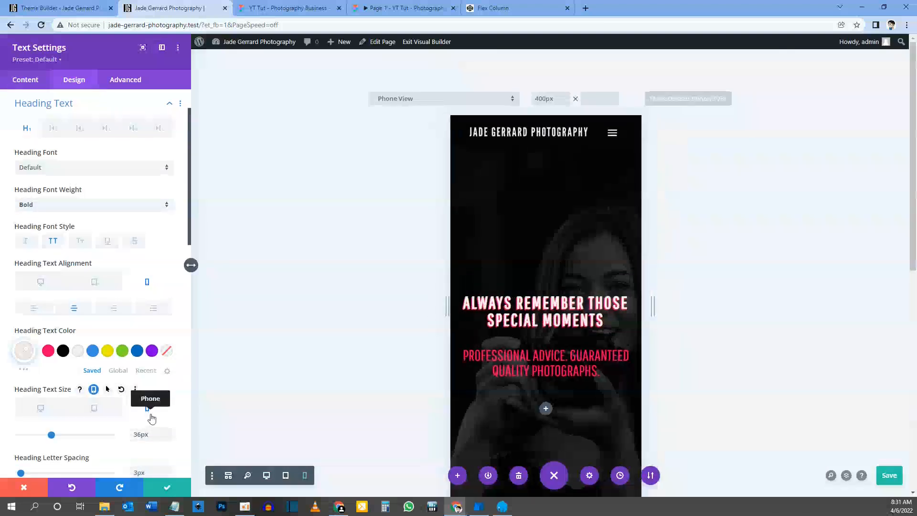
{"action": "key", "text": "Escape"}
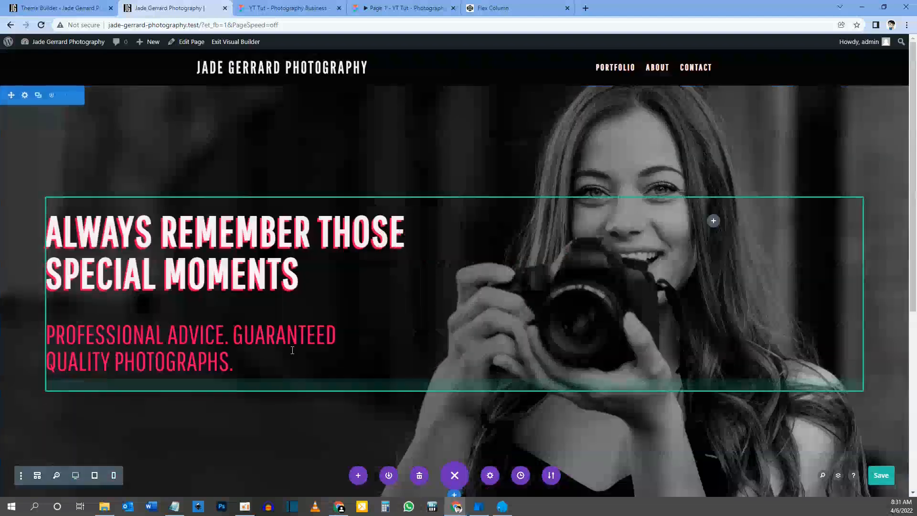
Reduce the subheading's Heading 3 text size on phone to 28px and return to the desktop values
{"action": "left_click", "coordinate": [264, 325]}
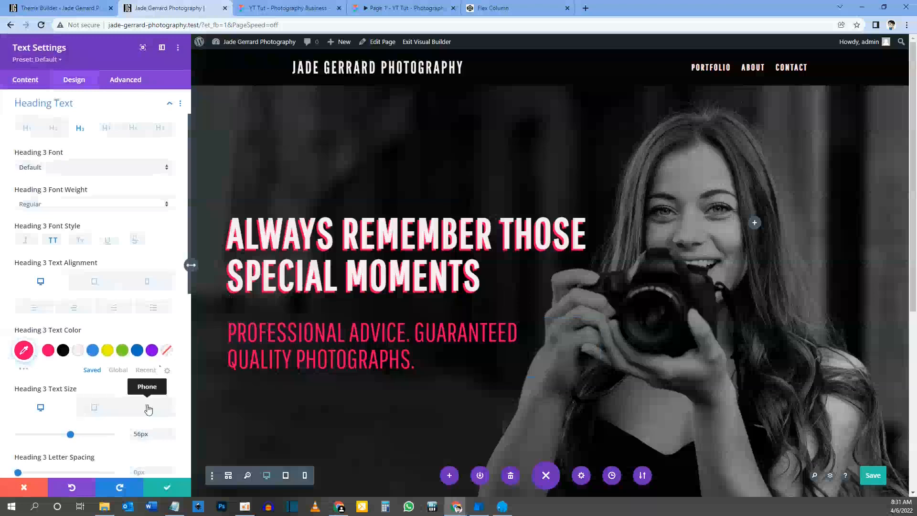
{"action": "left_click", "coordinate": [148, 408]}
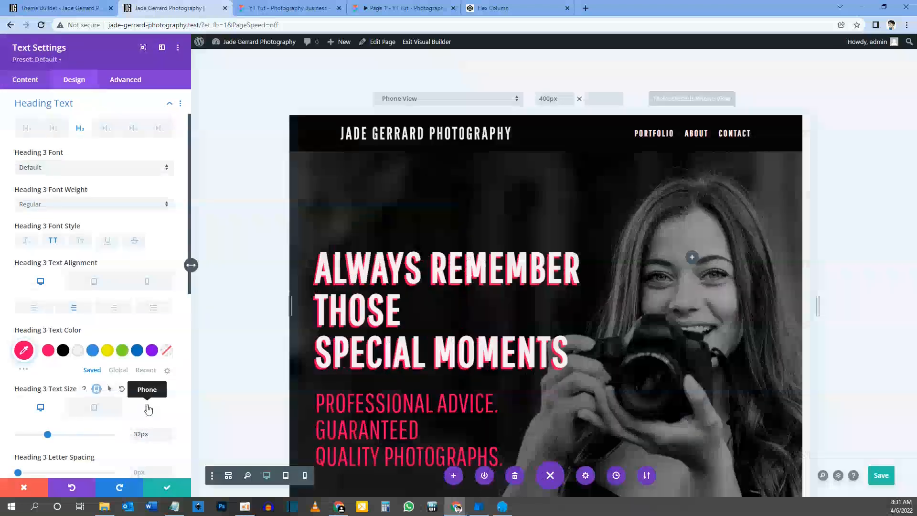
{"action": "left_click_drag", "start_coordinate": [142, 434], "coordinate": [130, 436]}
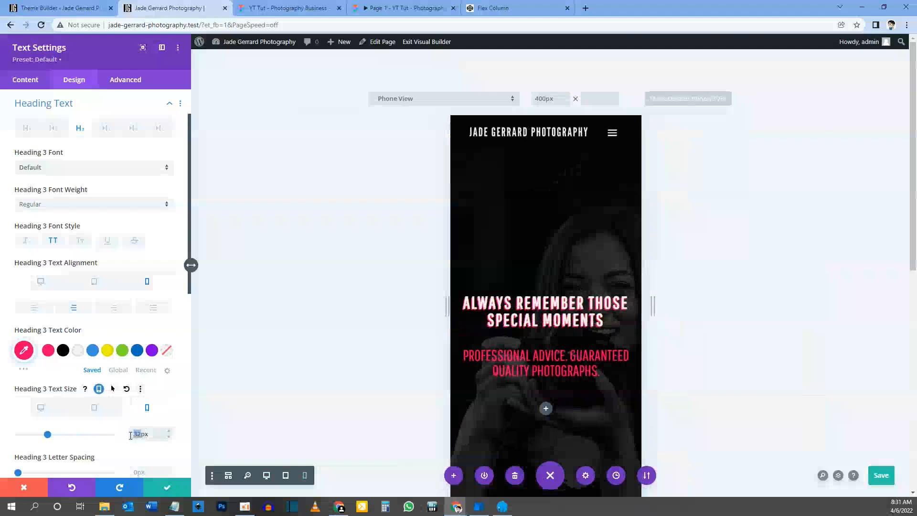
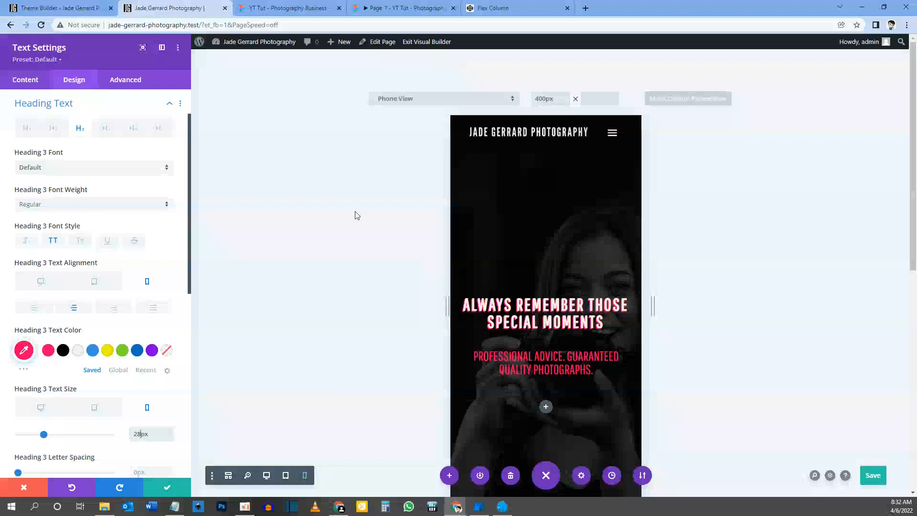
{"action": "left_click", "coordinate": [42, 405]}
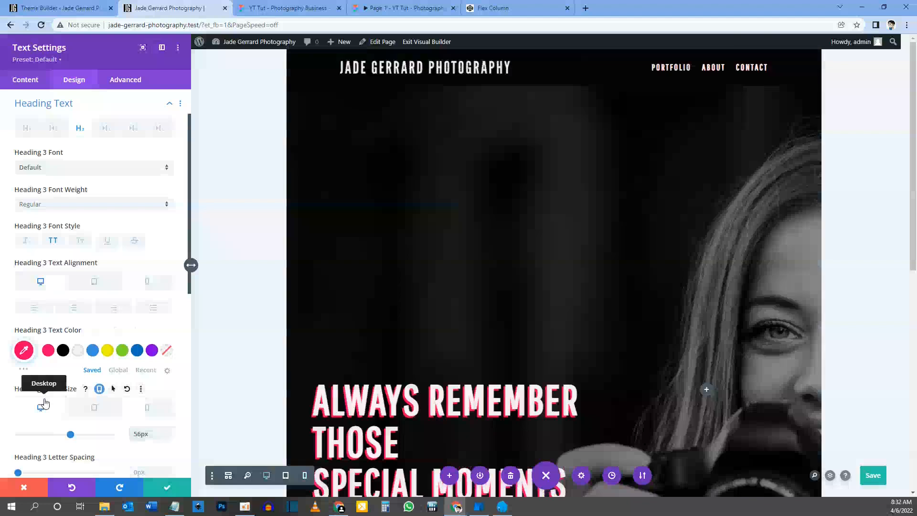
Set the subheading's Heading 3 letter spacing to 3px and compare it with the Figma prototype and design file
{"action": "scroll", "coordinate": [79, 328], "scroll_direction": "down", "scroll_amount": 3}
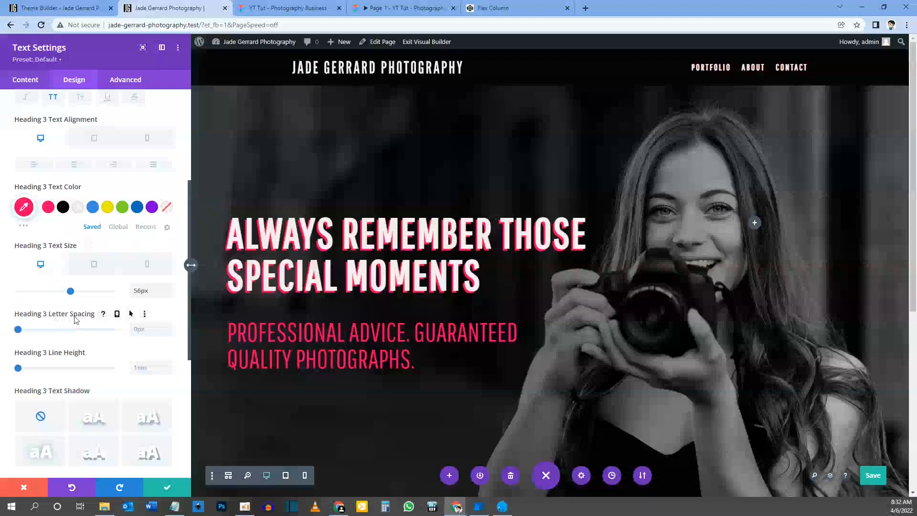
{"action": "left_click", "coordinate": [135, 330]}
{"action": "type", "text": "3"}
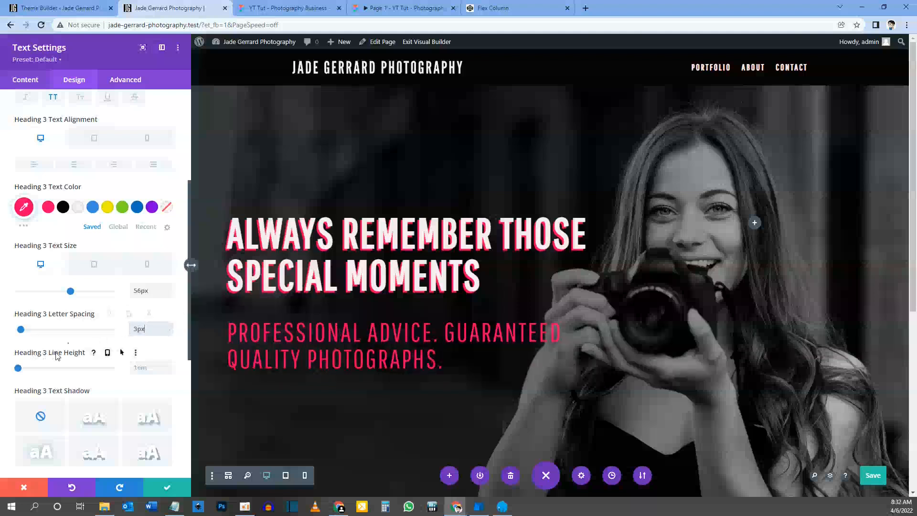
{"action": "scroll", "coordinate": [31, 356], "scroll_direction": "down", "scroll_amount": 2}
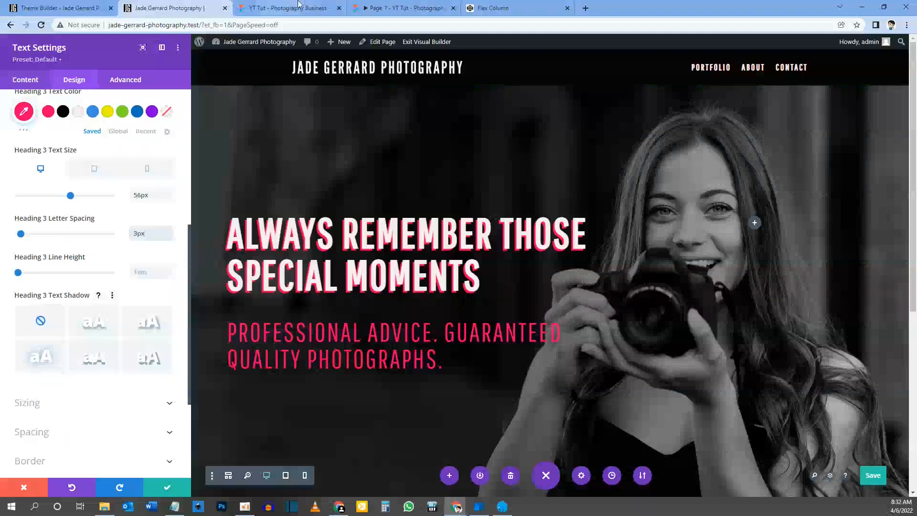
{"action": "left_click", "coordinate": [389, 8]}
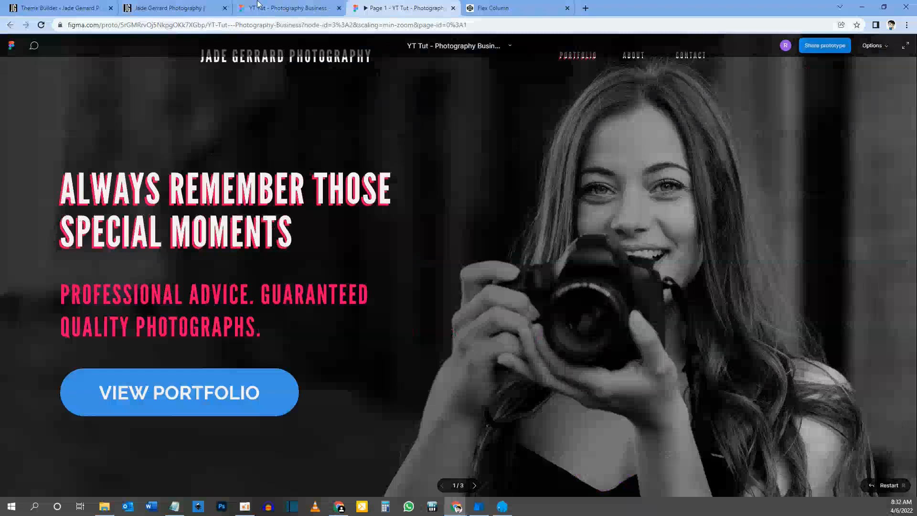
{"action": "left_click", "coordinate": [280, 8]}
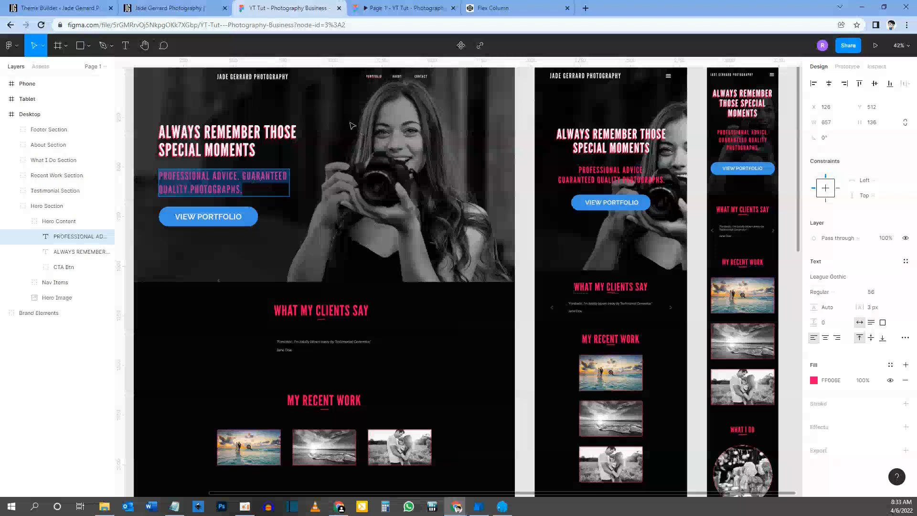
{"action": "left_click", "coordinate": [167, 8]}
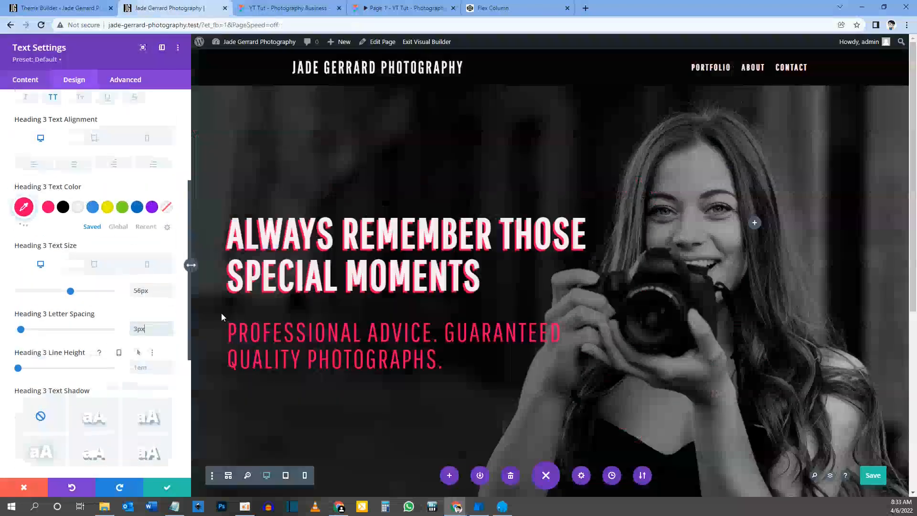
Set the subheading's Heading 3 font weight to Bold, keep the module's changes and save the page
{"action": "scroll", "coordinate": [110, 258], "scroll_direction": "up", "scroll_amount": 2}
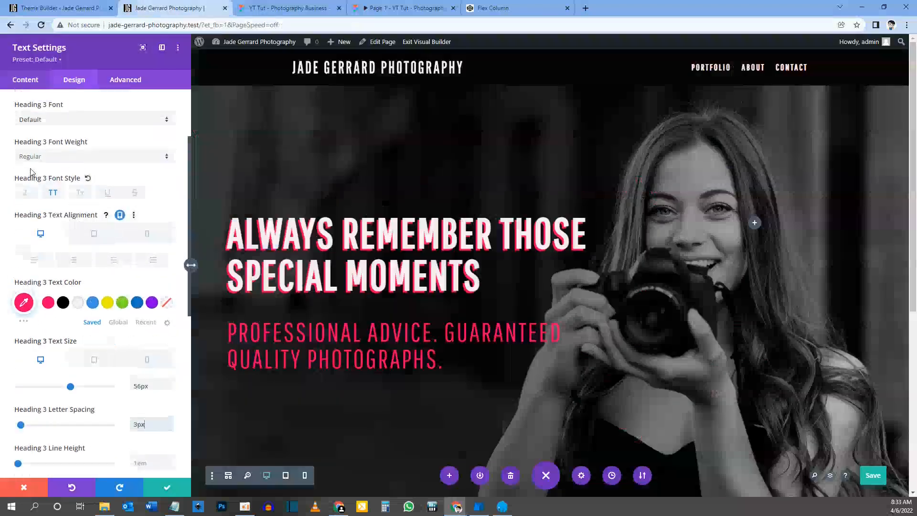
{"action": "left_click", "coordinate": [48, 159]}
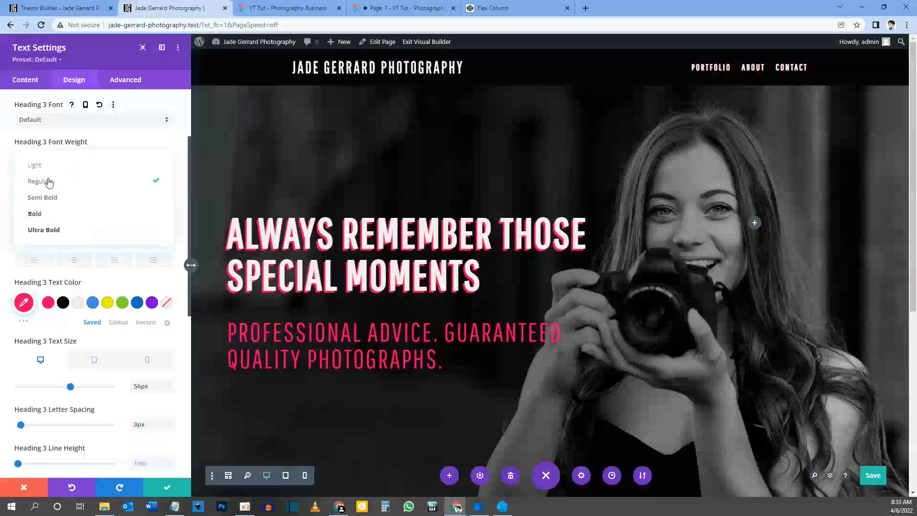
{"action": "left_click", "coordinate": [50, 214]}
{"action": "scroll", "coordinate": [50, 244], "scroll_direction": "down", "scroll_amount": 7}
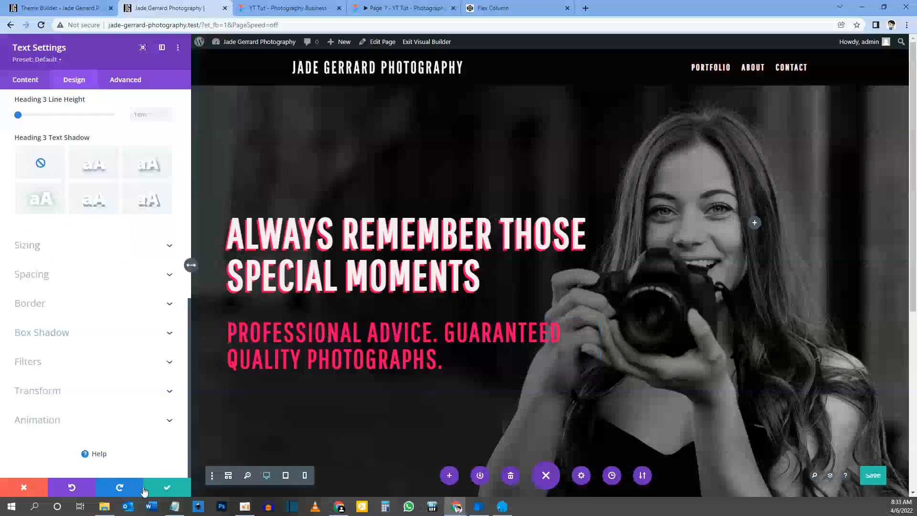
{"action": "left_click", "coordinate": [167, 487]}
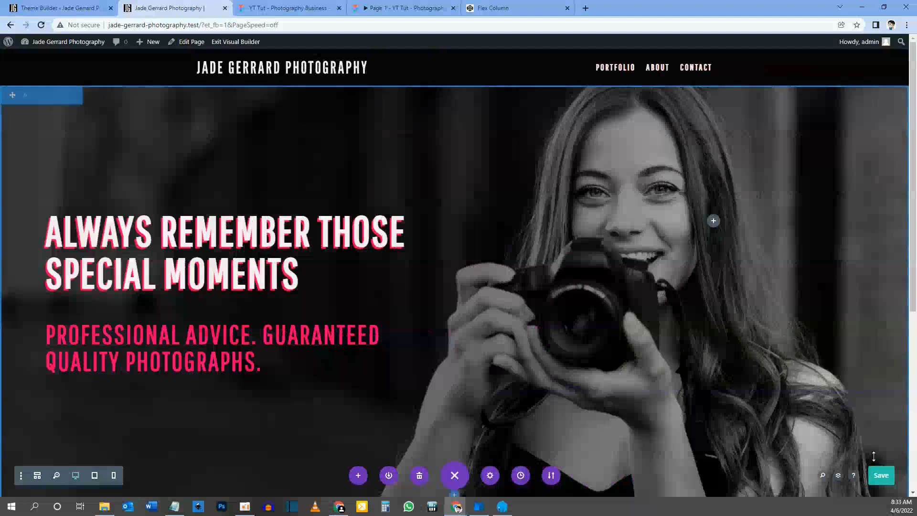
{"action": "left_click", "coordinate": [880, 475]}
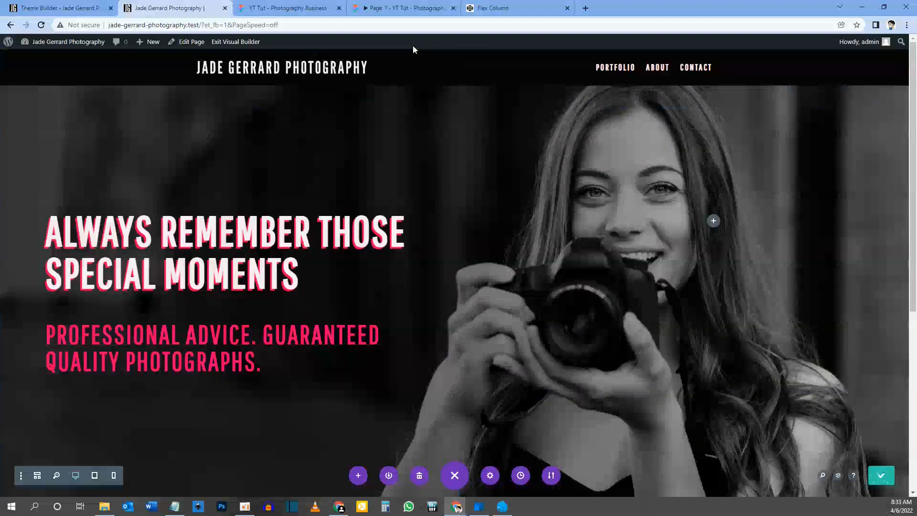
Check the Figma prototype's hero layout and insert a Button module directly below the subheading
{"action": "left_click", "coordinate": [400, 8]}
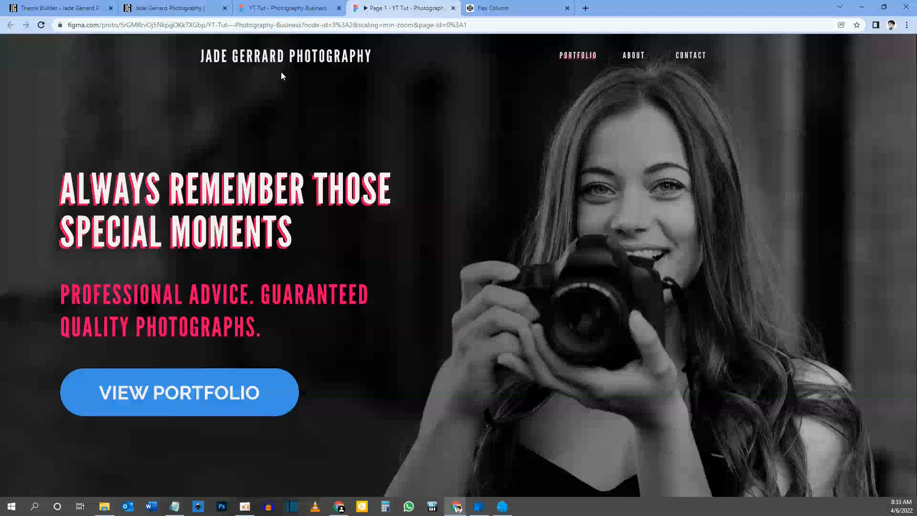
{"action": "left_click", "coordinate": [210, 8]}
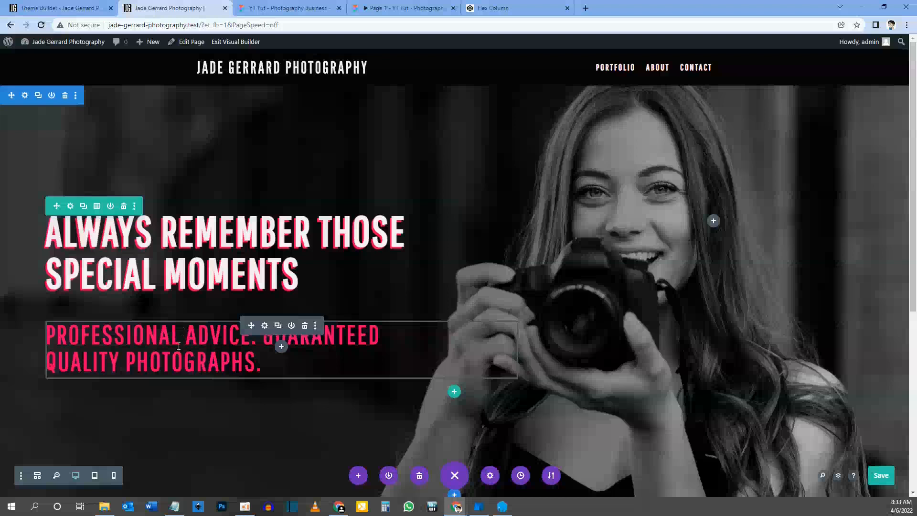
{"action": "left_click", "coordinate": [282, 347]}
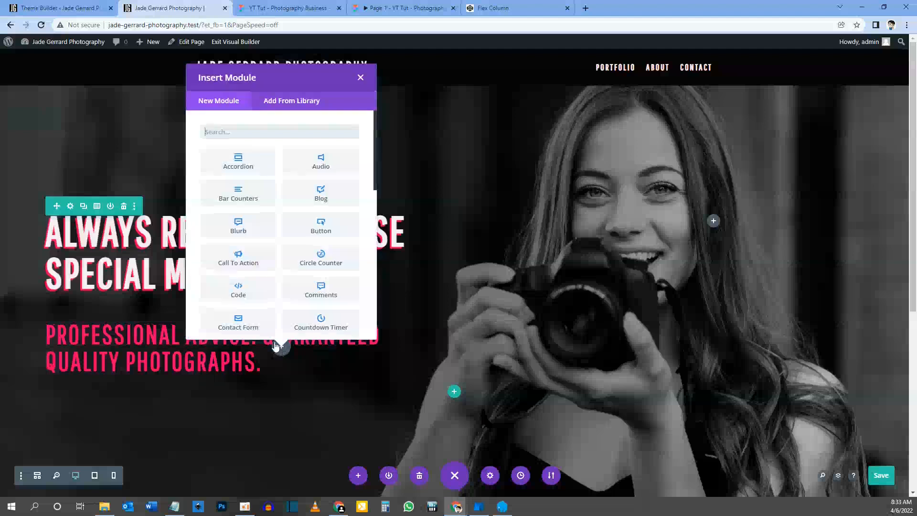
{"action": "type", "text": "button"}
{"action": "left_click", "coordinate": [256, 170]}
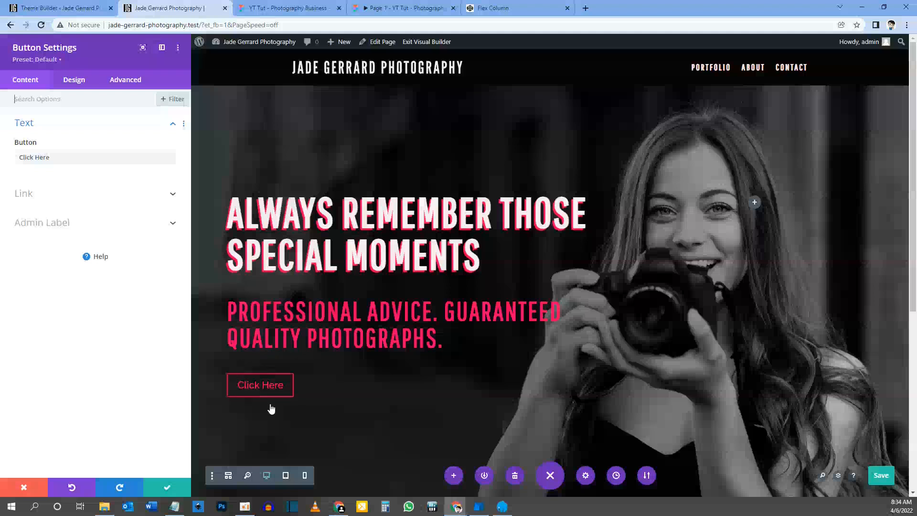
Check the button wording in the Figma prototype and set the new button's text to "View Portfolio"
{"action": "left_click", "coordinate": [367, 7]}
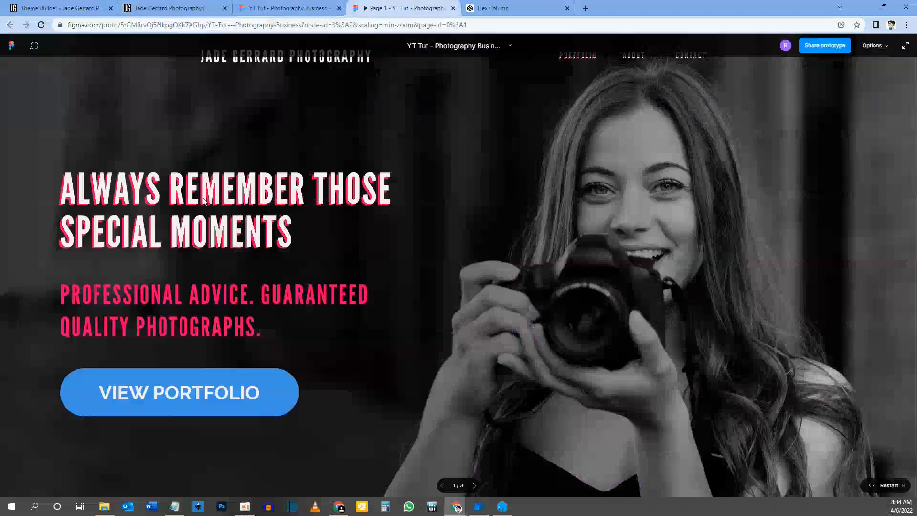
{"action": "left_click", "coordinate": [188, 6]}
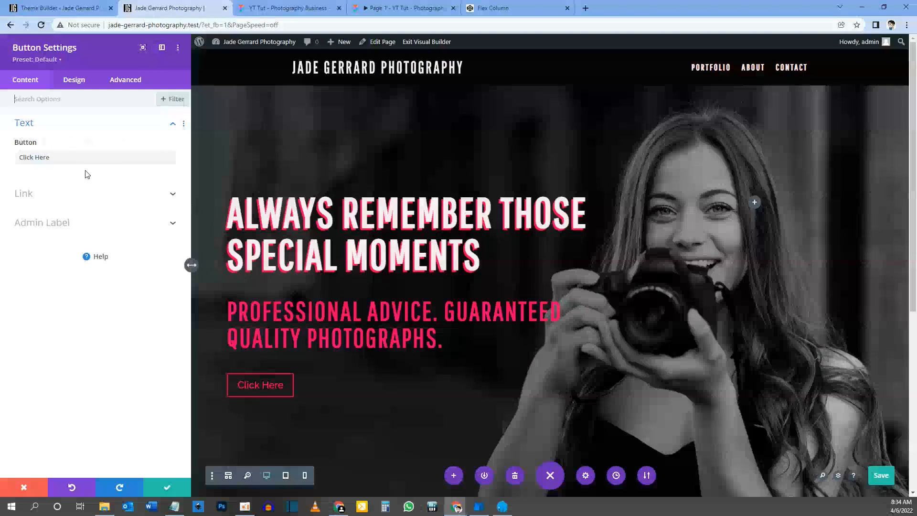
{"action": "left_click_drag", "start_coordinate": [55, 157], "coordinate": [7, 159]}
{"action": "type", "text": "View Portfolio"}
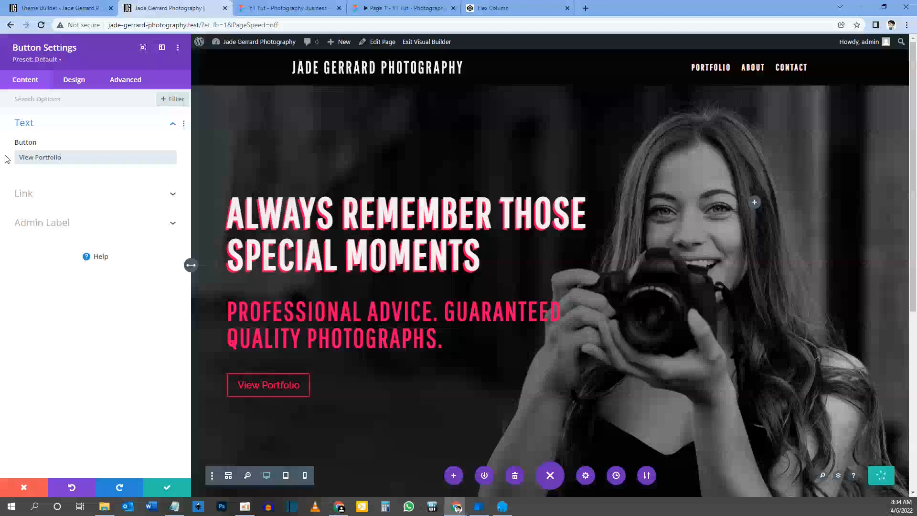
Link the button to the Portfolio page using a dynamic Page Link
{"action": "left_click", "coordinate": [33, 195]}
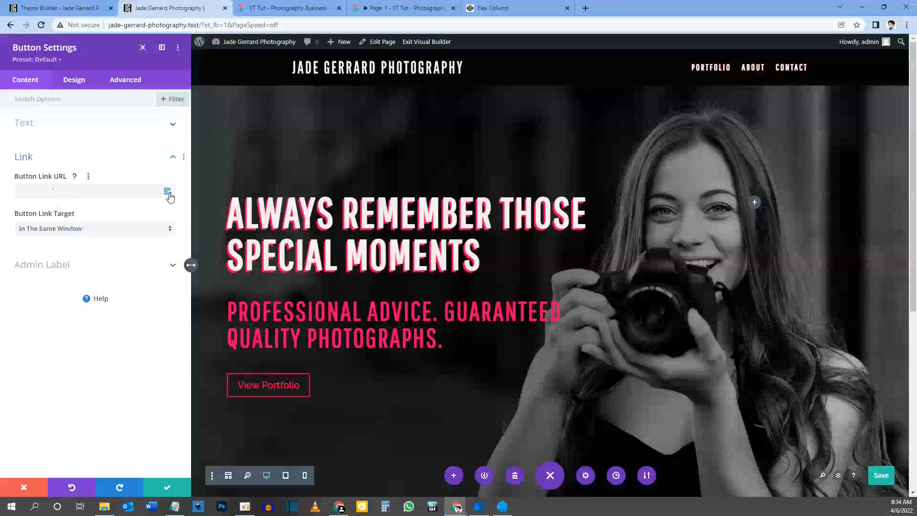
{"action": "left_click", "coordinate": [168, 193]}
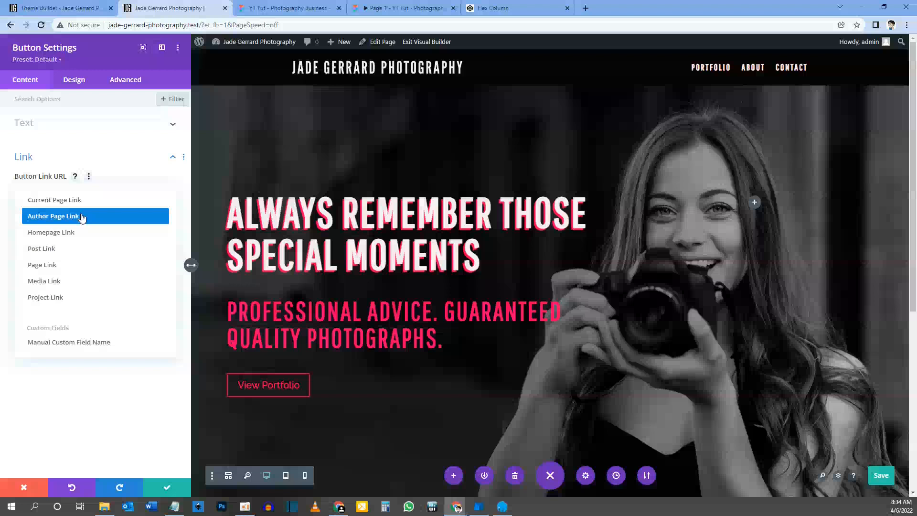
{"action": "left_click", "coordinate": [57, 269]}
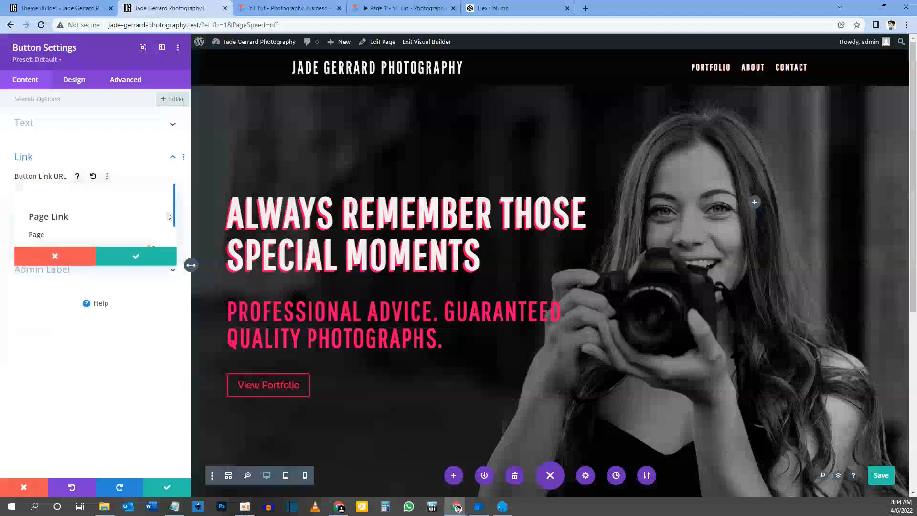
{"action": "left_click_drag", "start_coordinate": [174, 212], "coordinate": [175, 242]}
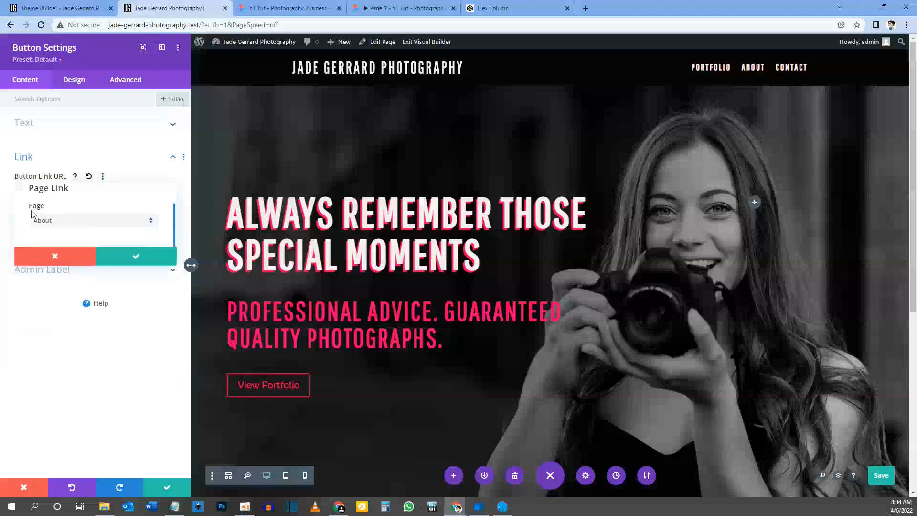
{"action": "left_click", "coordinate": [69, 222]}
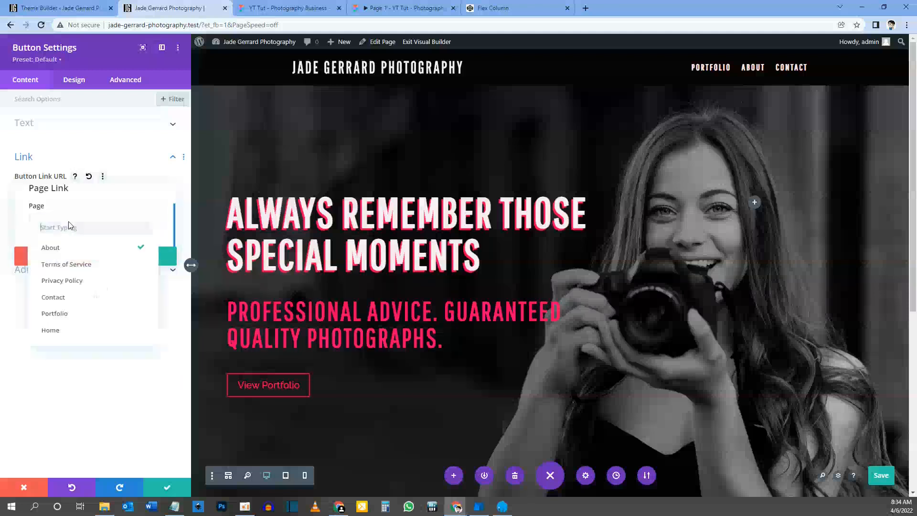
{"action": "left_click", "coordinate": [65, 315]}
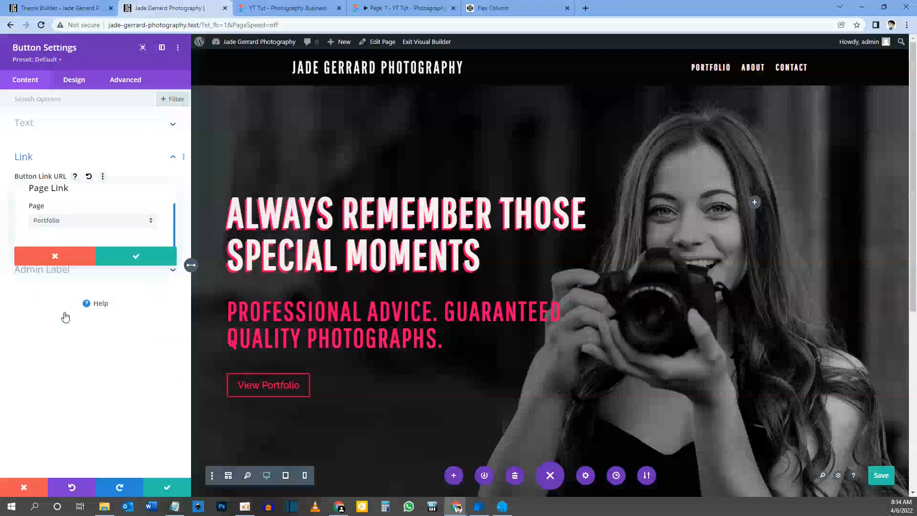
{"action": "left_click", "coordinate": [141, 259]}
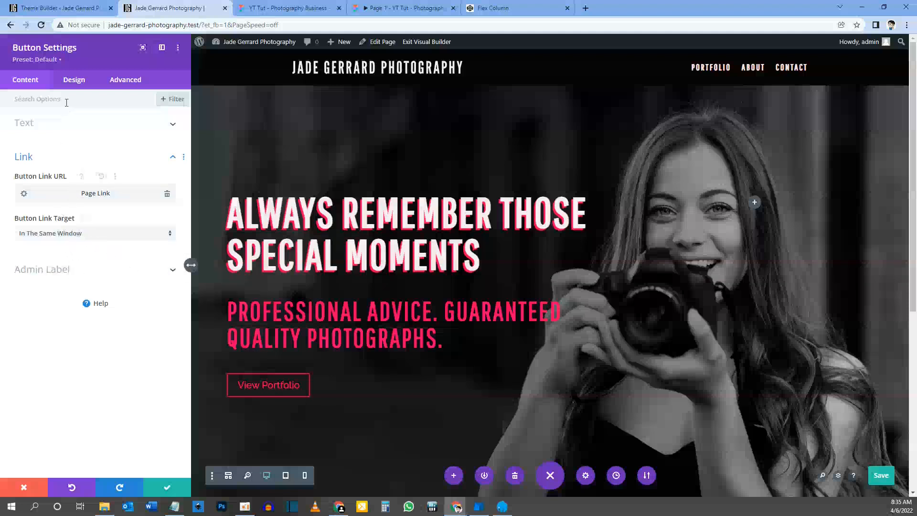
Enable custom styles and responsive text sizes for the button, and set its desktop text size to 40px
{"action": "left_click", "coordinate": [71, 81]}
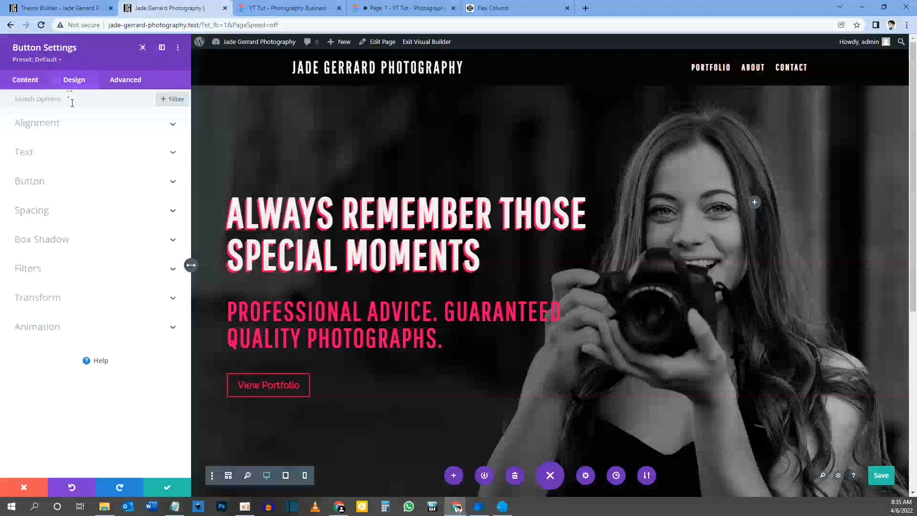
{"action": "left_click", "coordinate": [50, 125]}
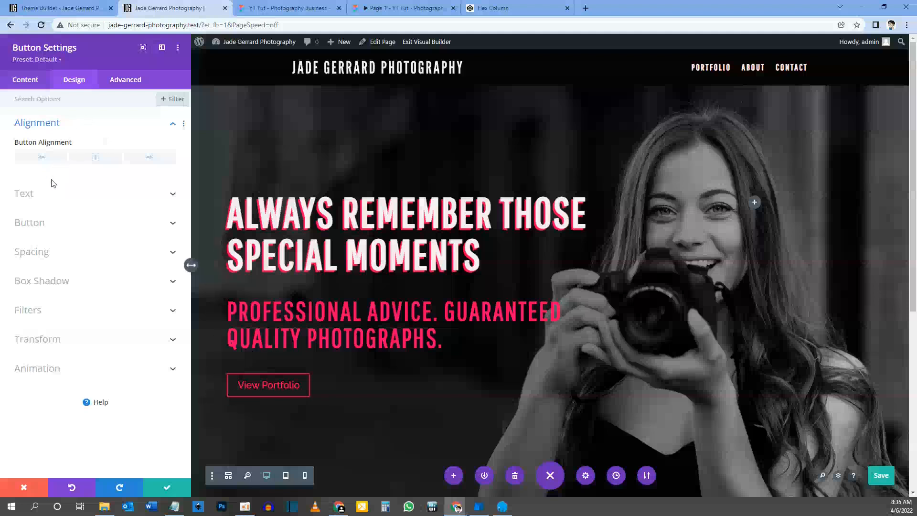
{"action": "left_click", "coordinate": [43, 194]}
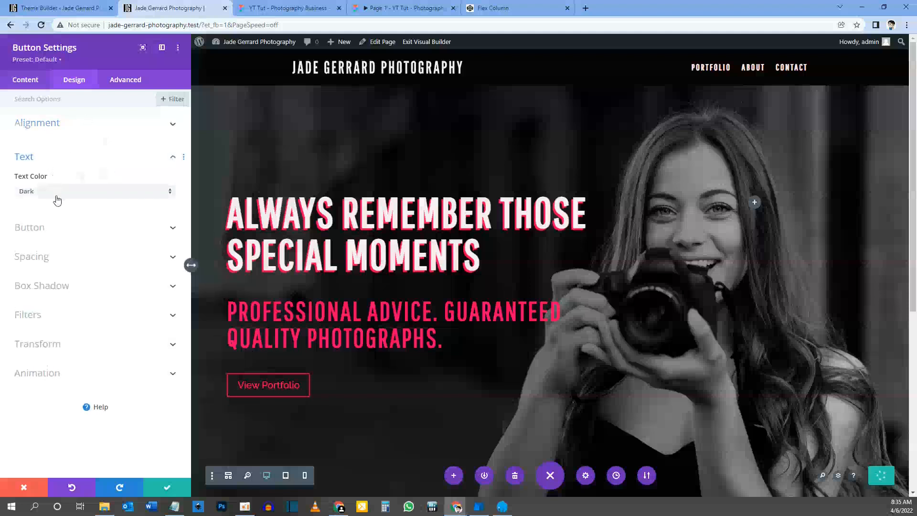
{"action": "left_click", "coordinate": [55, 227]}
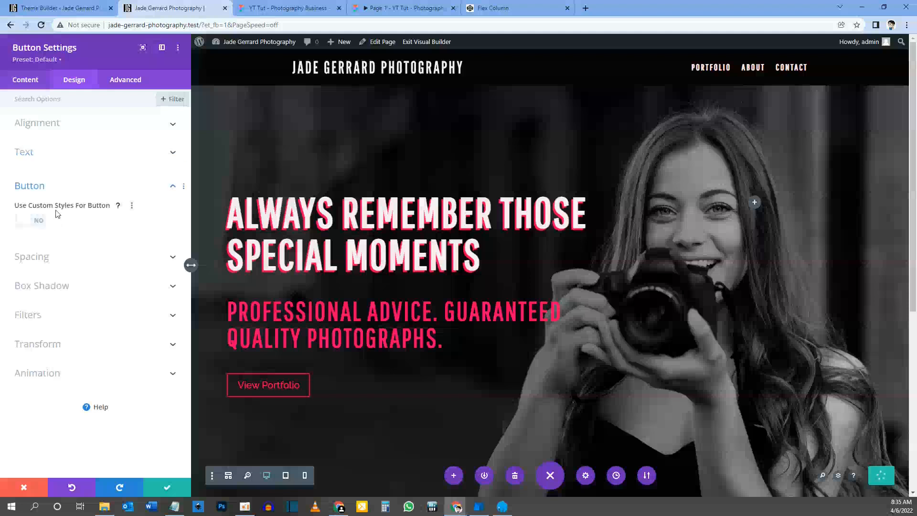
{"action": "left_click", "coordinate": [39, 228]}
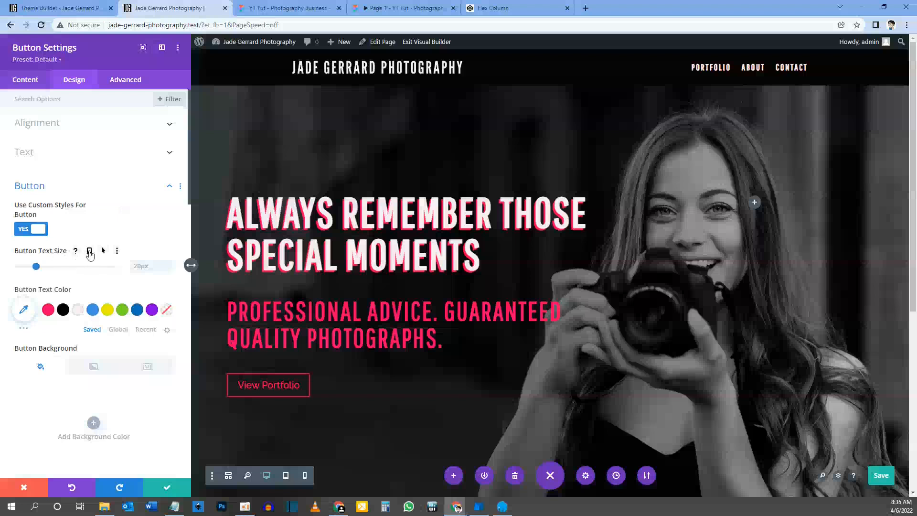
{"action": "left_click", "coordinate": [90, 251]}
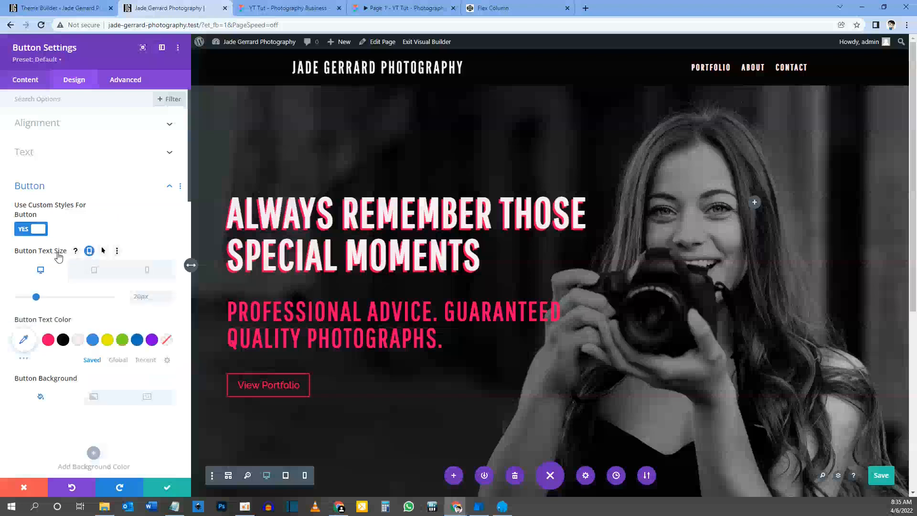
{"action": "left_click", "coordinate": [142, 297]}
{"action": "type", "text": "40px"}
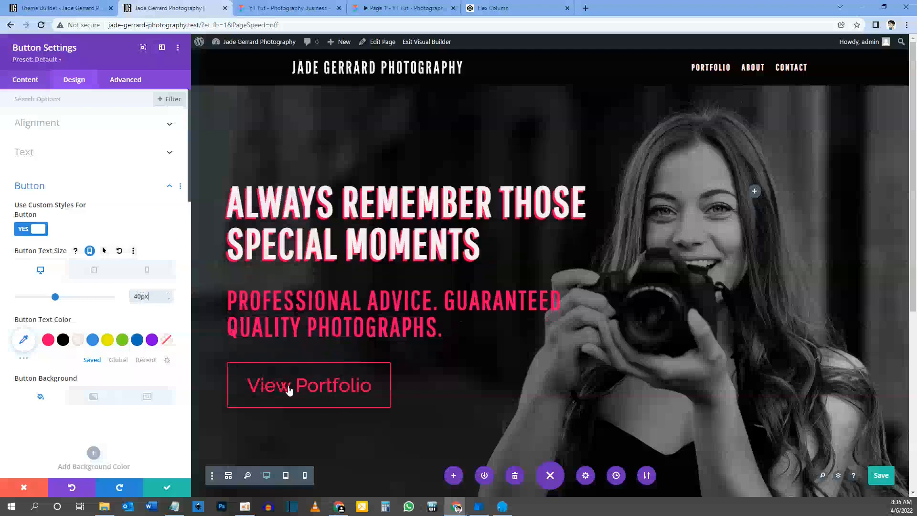
Enable responsive button alignment, centre the button on tablet, and check its alignment on phone
{"action": "left_click", "coordinate": [98, 273]}
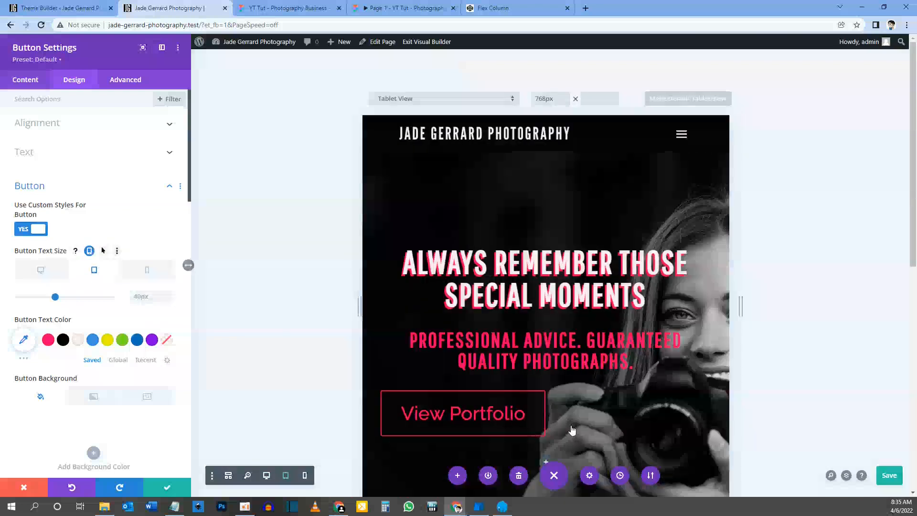
{"action": "left_click", "coordinate": [48, 126]}
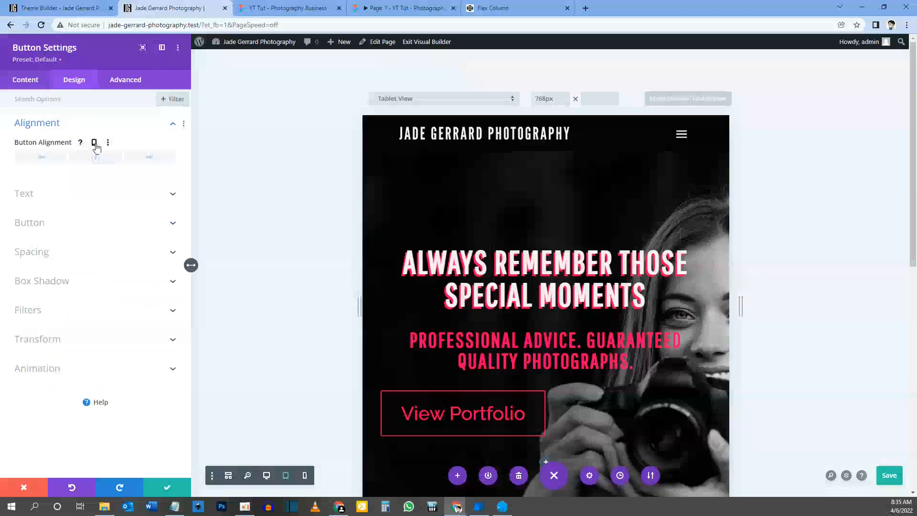
{"action": "left_click", "coordinate": [94, 143]}
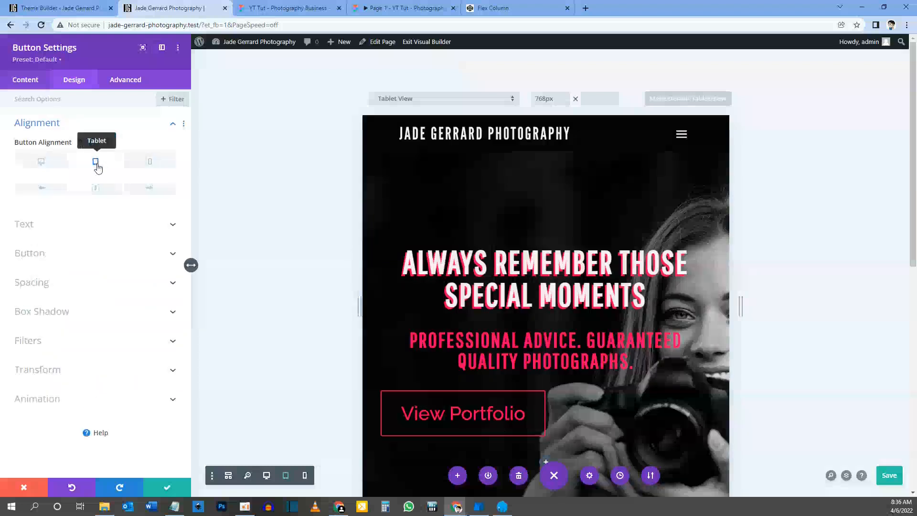
{"action": "left_click", "coordinate": [96, 189]}
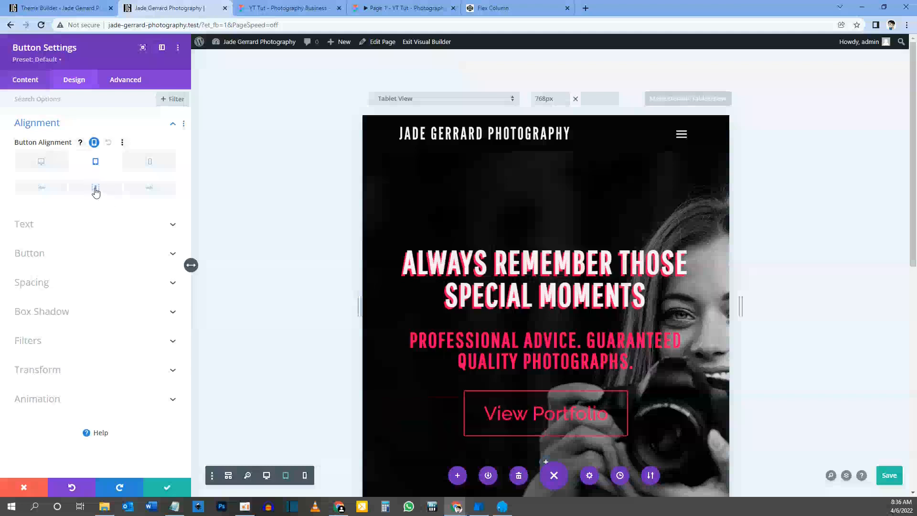
{"action": "left_click", "coordinate": [149, 164]}
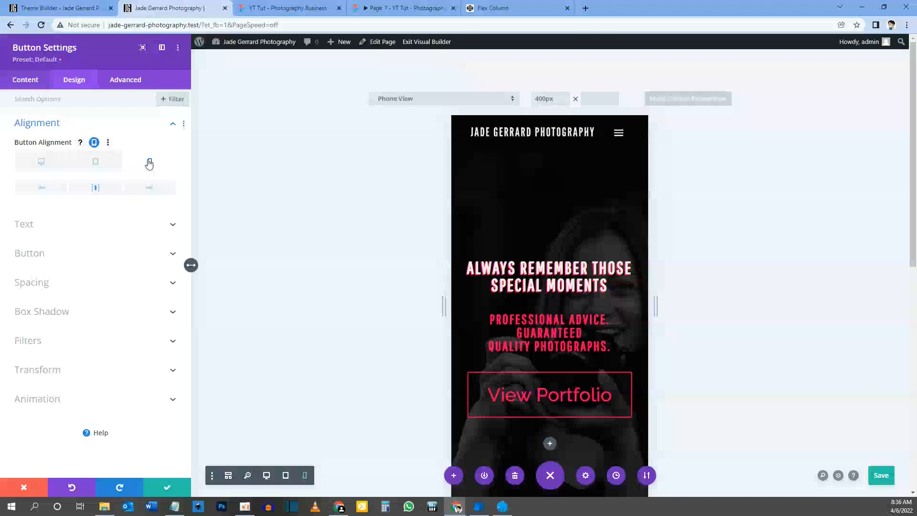
{"action": "left_click", "coordinate": [99, 164]}
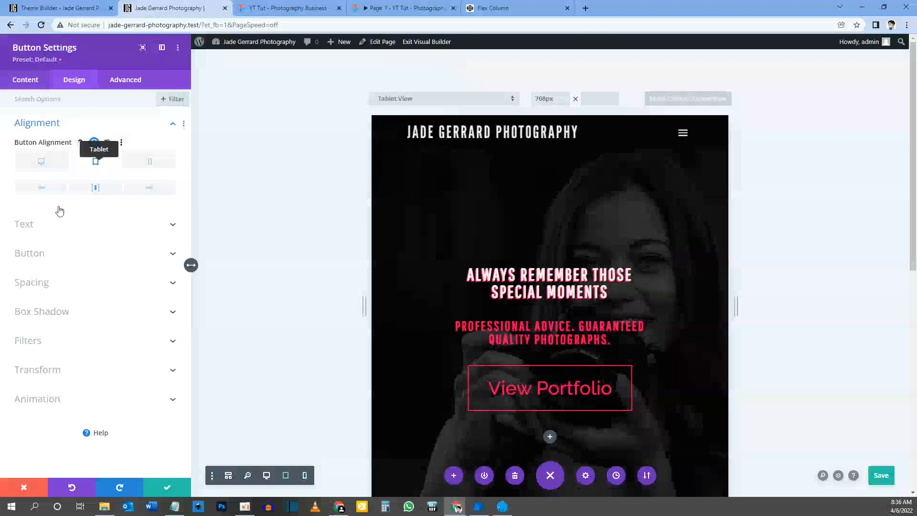
Set the button text size to 32px on tablet and 24px on phone, and return to the desktop view
{"action": "left_click", "coordinate": [37, 257]}
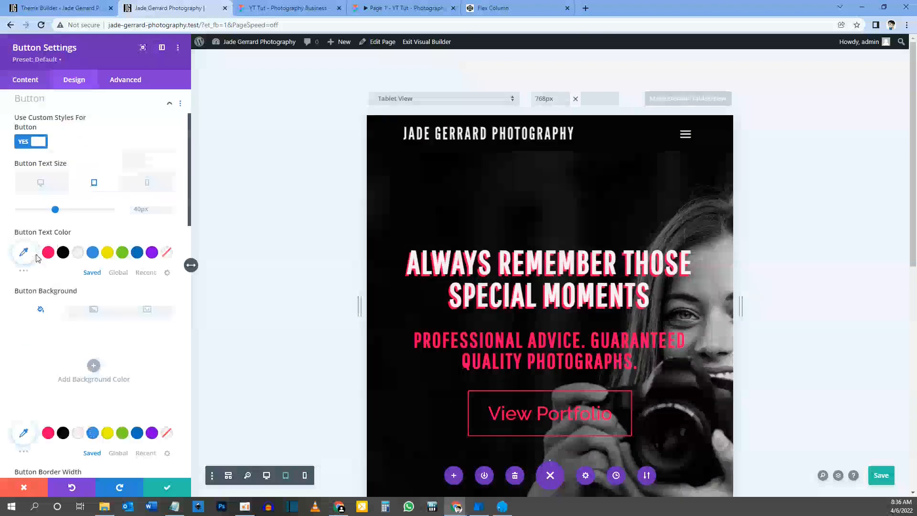
{"action": "left_click", "coordinate": [145, 216]}
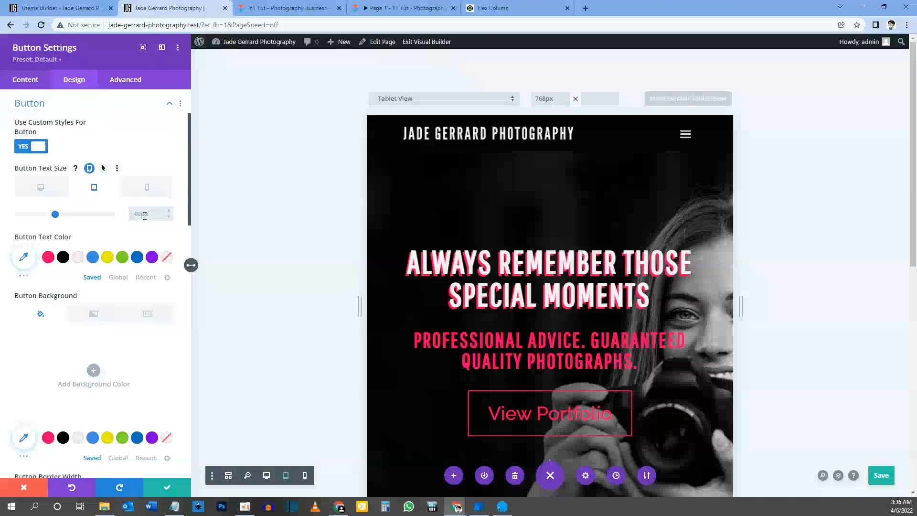
{"action": "type", "text": "32px"}
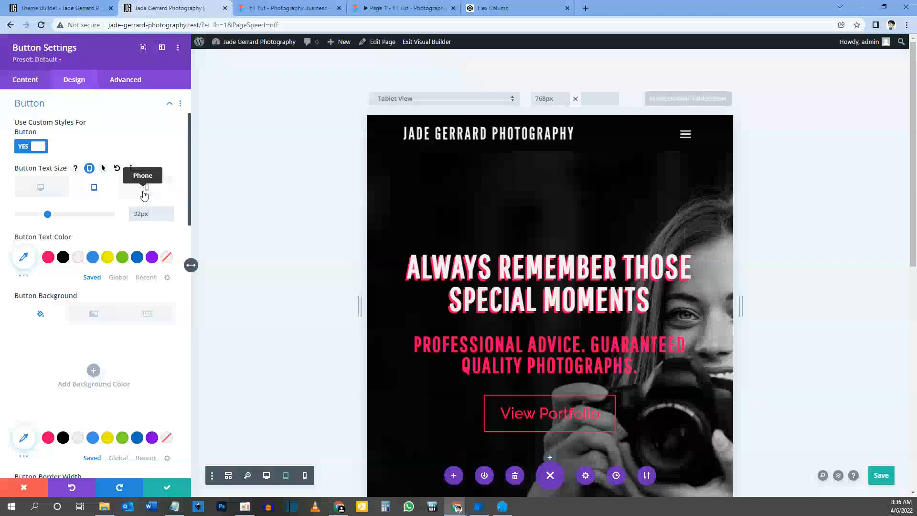
{"action": "left_click", "coordinate": [144, 193]}
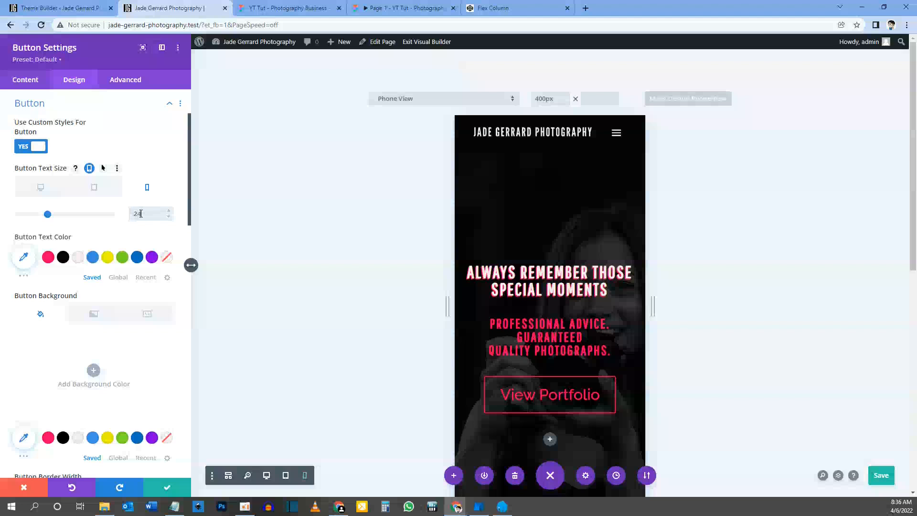
{"action": "left_click", "coordinate": [140, 213]}
{"action": "type", "text": "24"}
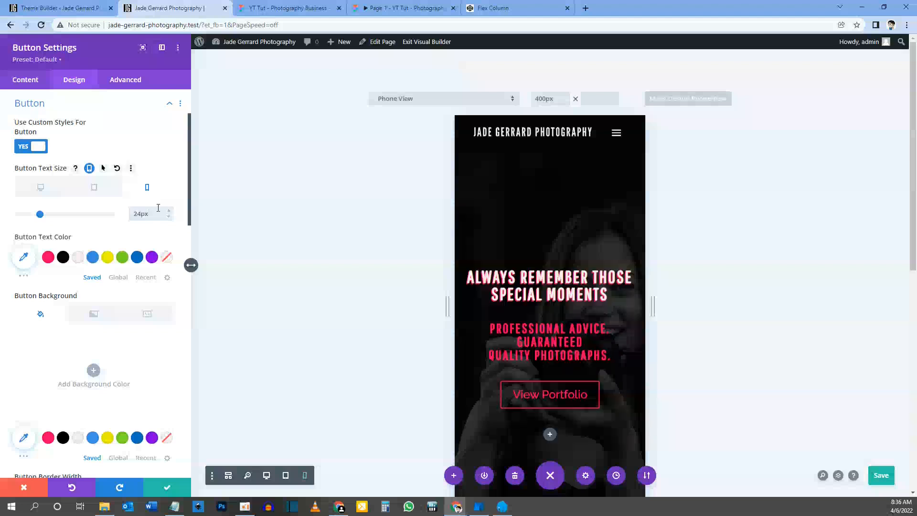
{"action": "left_click", "coordinate": [42, 187]}
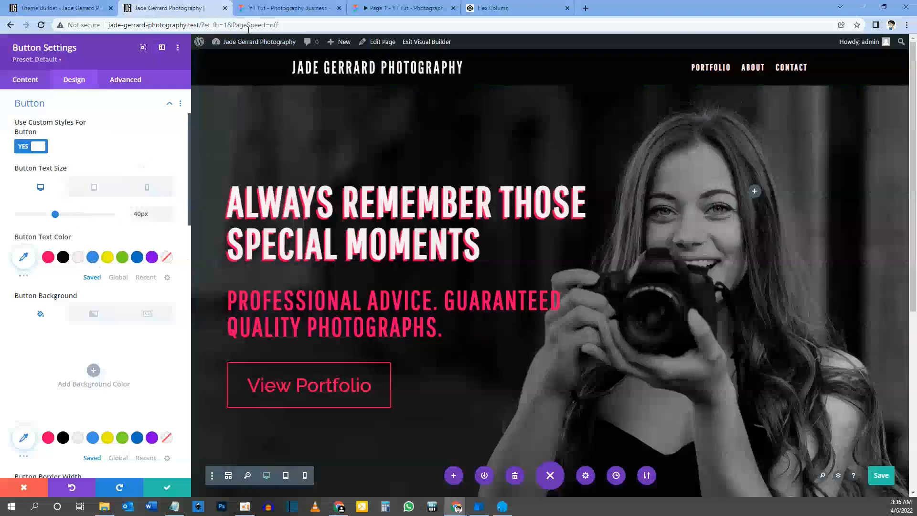
Check the button in the Figma prototype and set the button text colour to the saved off-white
{"action": "left_click", "coordinate": [402, 8]}
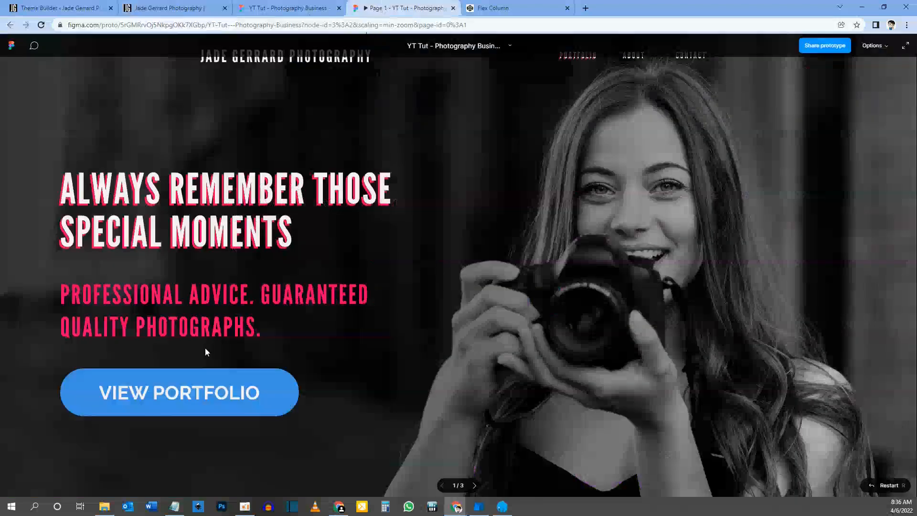
{"action": "left_click", "coordinate": [186, 7]}
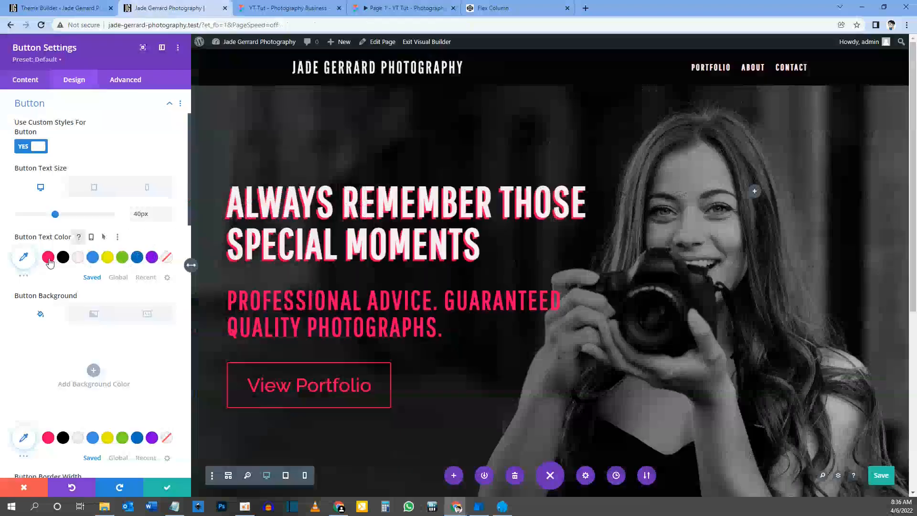
{"action": "left_click", "coordinate": [79, 257]}
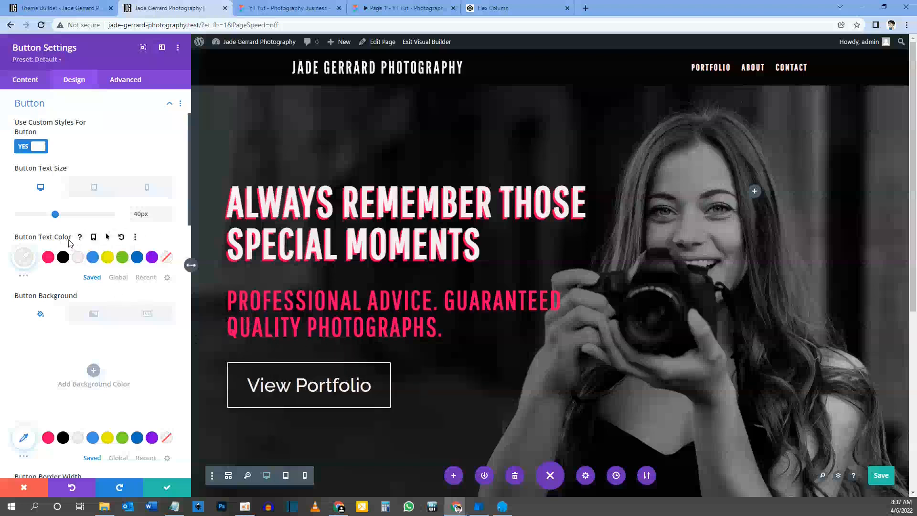
Compare with the Figma prototype, set the button background to the saved blue #3c91e6, and set its border width to 0px
{"action": "scroll", "coordinate": [56, 224], "scroll_direction": "down", "scroll_amount": 1}
{"action": "scroll", "coordinate": [57, 225], "scroll_direction": "down", "scroll_amount": 1}
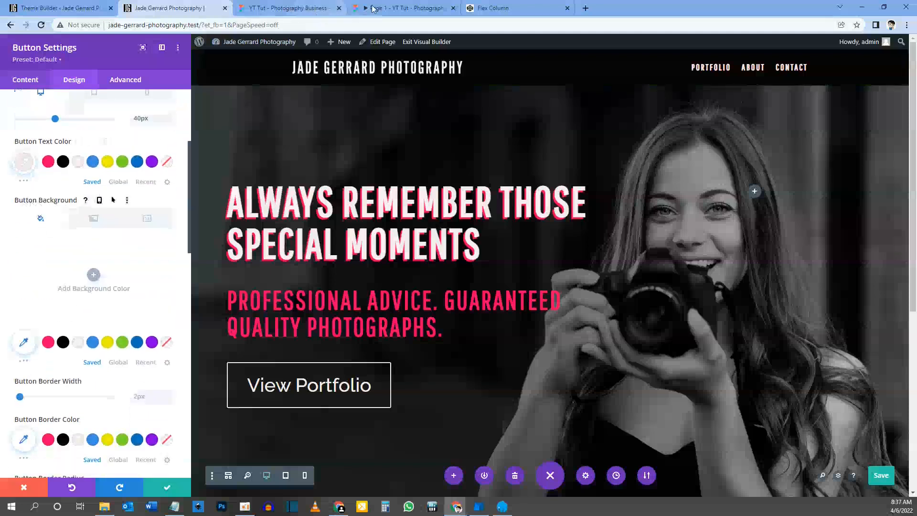
{"action": "left_click", "coordinate": [401, 8]}
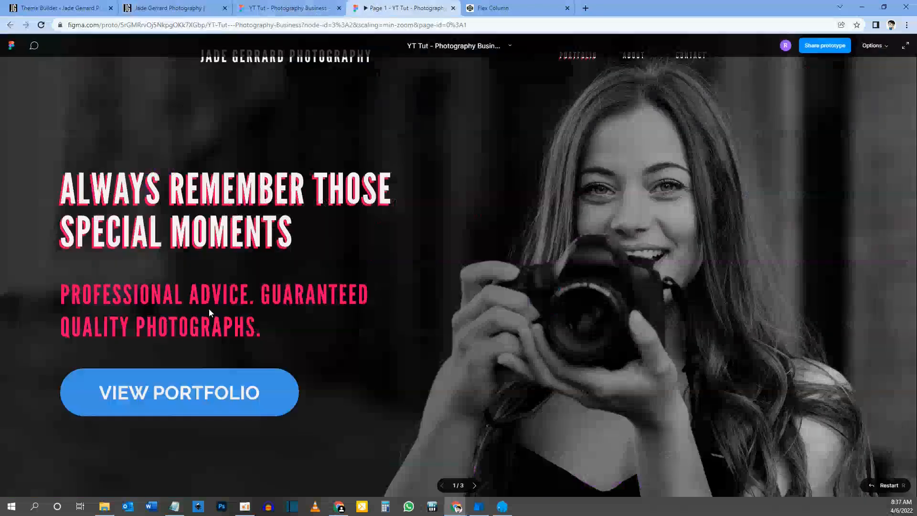
{"action": "left_click", "coordinate": [165, 8]}
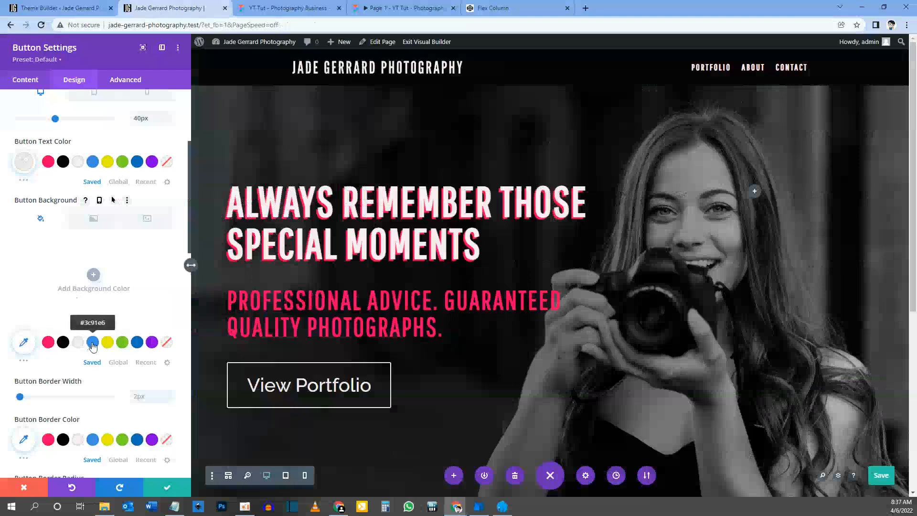
{"action": "left_click", "coordinate": [93, 343]}
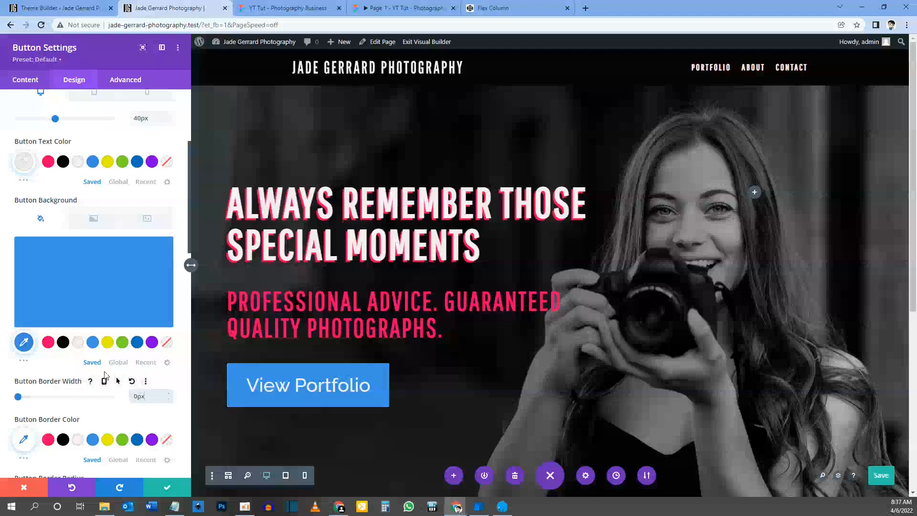
Check the button's rounded shape in the Figma prototype and set the button border radius to 100px
{"action": "scroll", "coordinate": [106, 375], "scroll_direction": "down", "scroll_amount": 2}
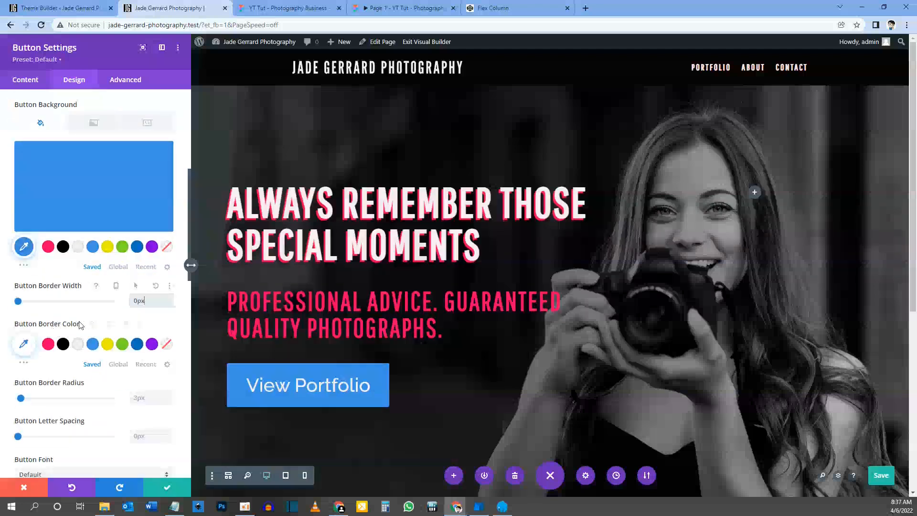
{"action": "scroll", "coordinate": [53, 328], "scroll_direction": "down", "scroll_amount": 1}
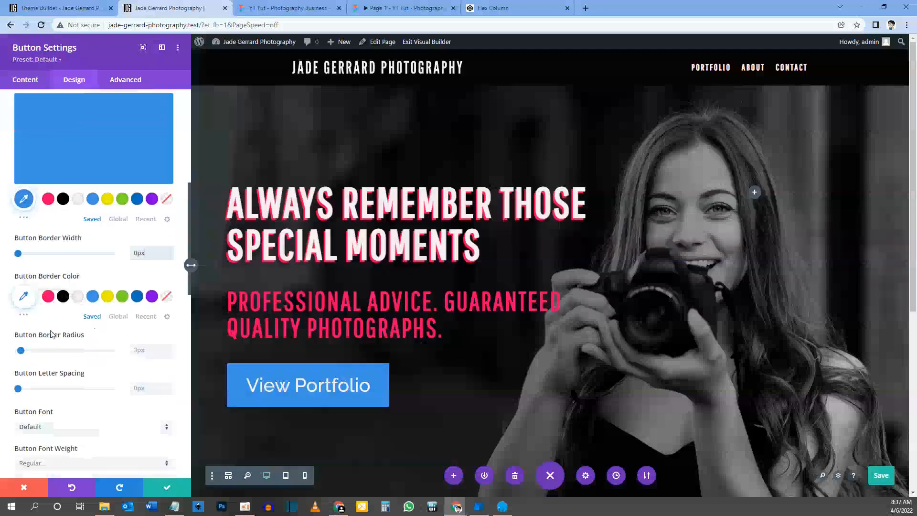
{"action": "left_click", "coordinate": [397, 10]}
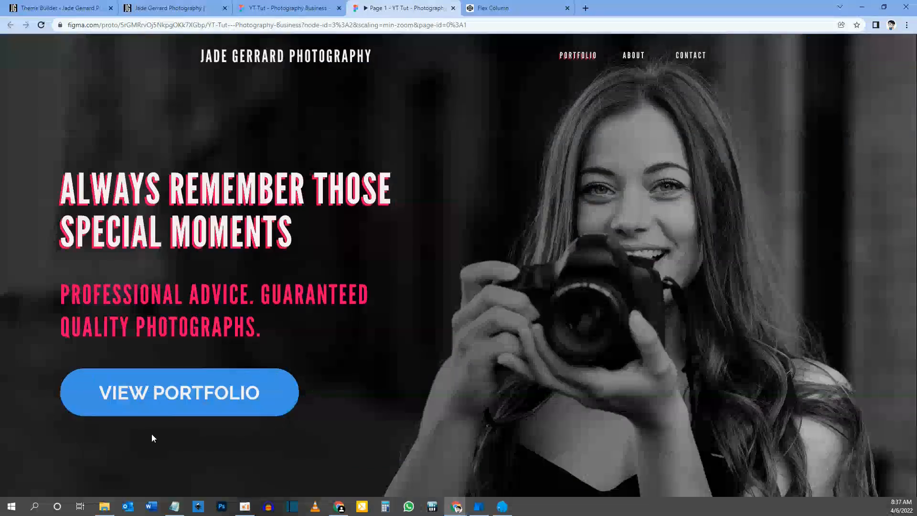
{"action": "left_click", "coordinate": [193, 7]}
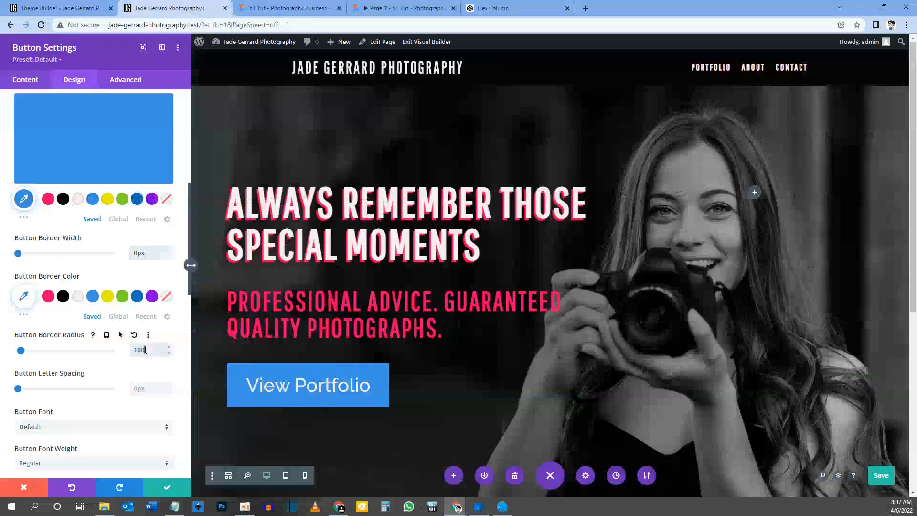
{"action": "type", "text": "px"}
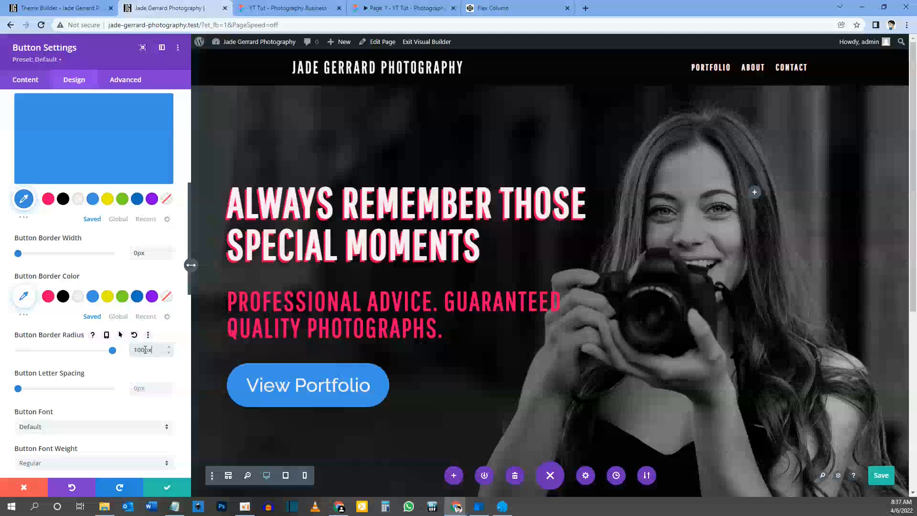
Inspect the font properties of the desktop hero's "View Portfolio" button text in the Figma design file
{"action": "left_click", "coordinate": [413, 7]}
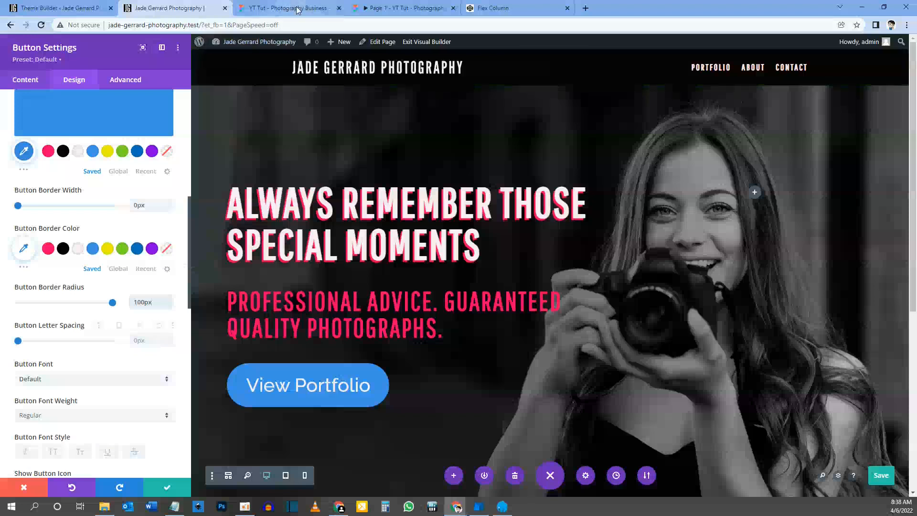
{"action": "left_click", "coordinate": [297, 8]}
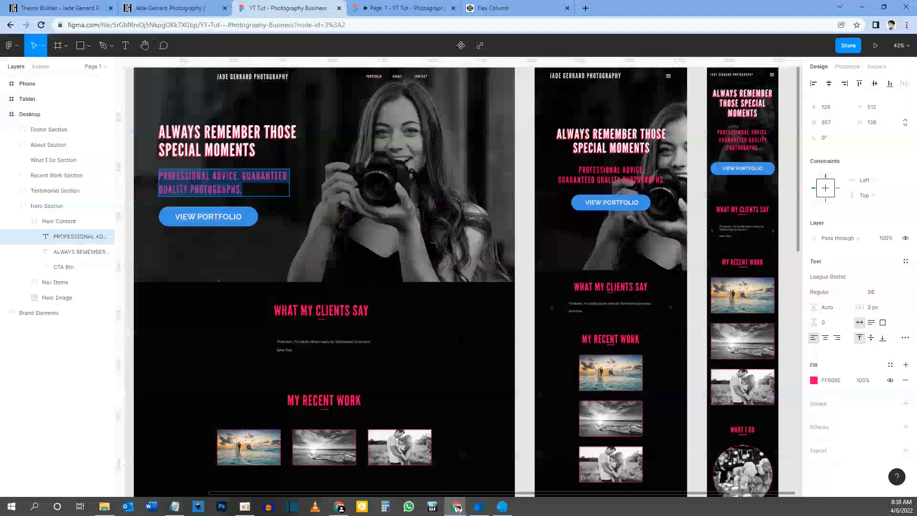
{"action": "double_click", "coordinate": [217, 216]}
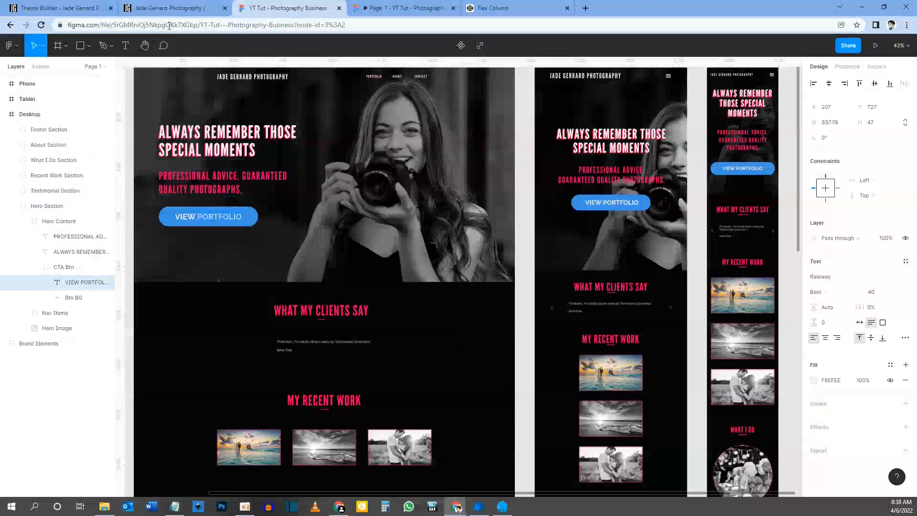
{"action": "left_click", "coordinate": [167, 8]}
{"action": "scroll", "coordinate": [115, 369], "scroll_direction": "down", "scroll_amount": 1}
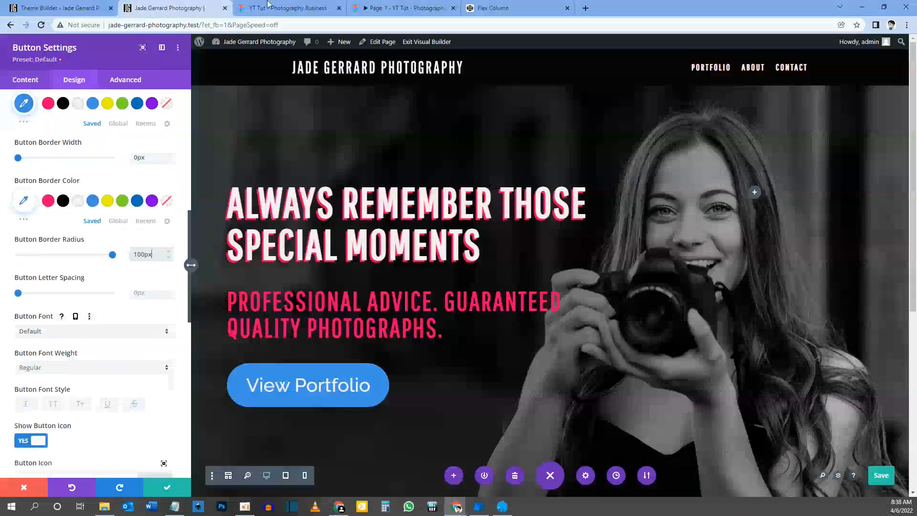
{"action": "left_click", "coordinate": [267, 5]}
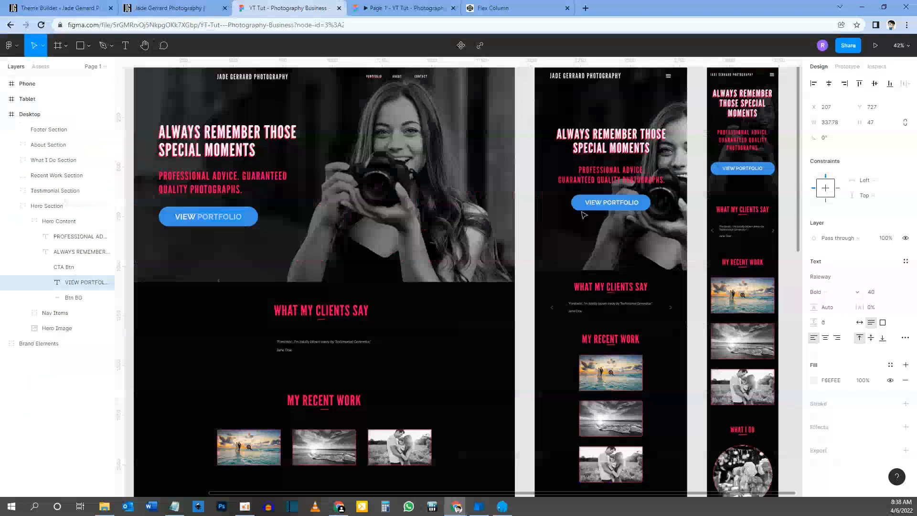
{"action": "left_click", "coordinate": [156, 5]}
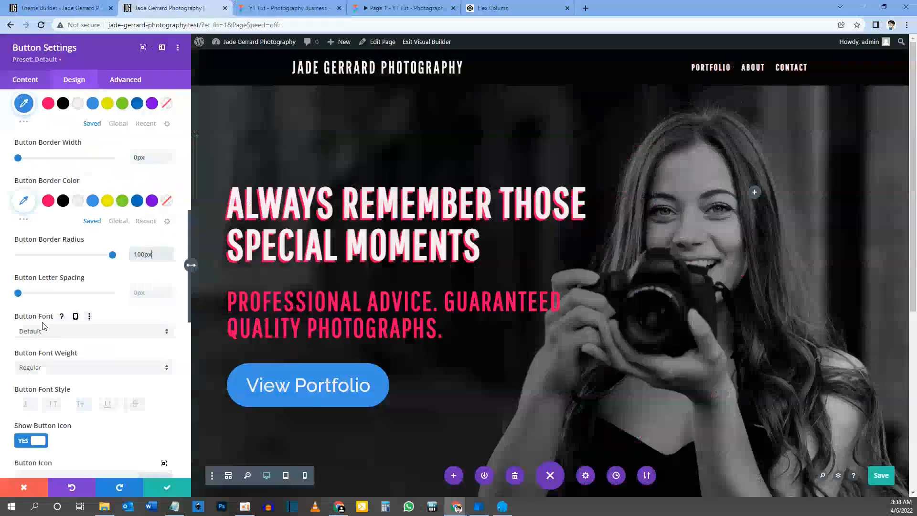
Save the page and set the button font weight to Bold
{"action": "key", "text": "ctrl+s"}
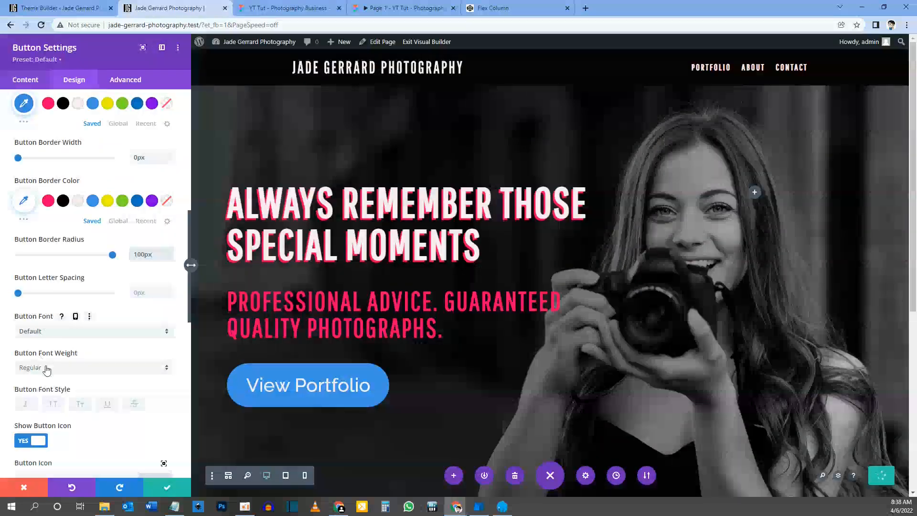
{"action": "left_click", "coordinate": [46, 369]}
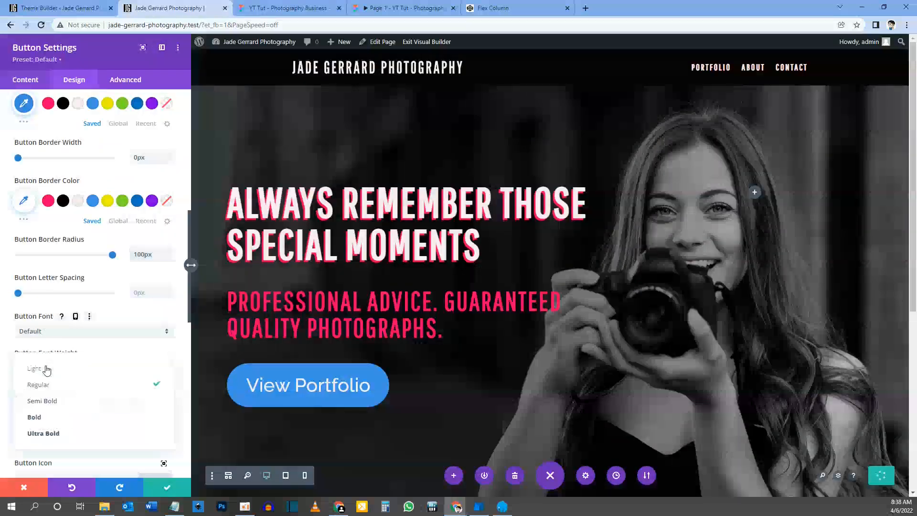
{"action": "left_click", "coordinate": [43, 423]}
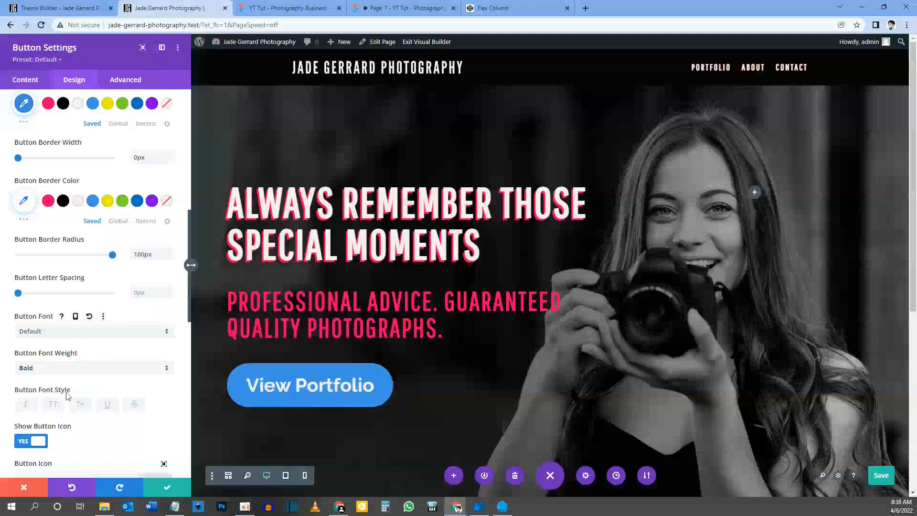
Compare the button text with the Figma prototype and set the button font style to uppercase
{"action": "left_click", "coordinate": [396, 8]}
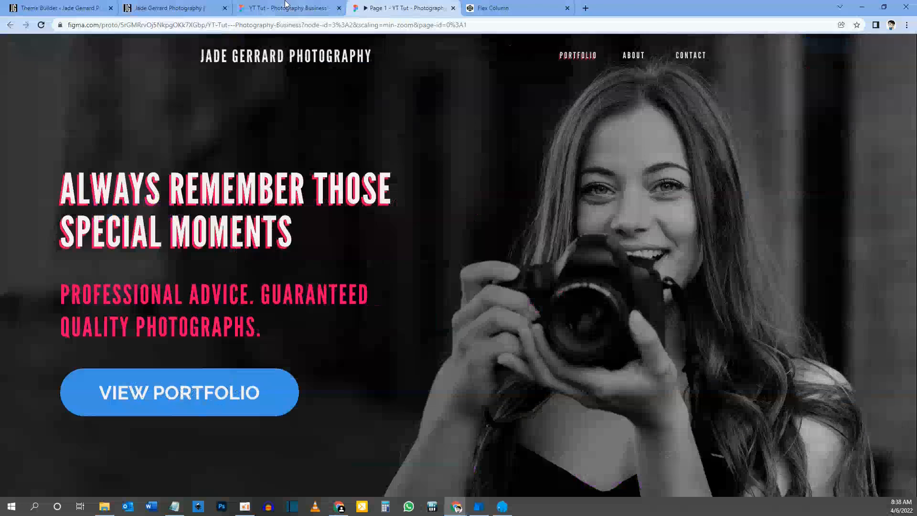
{"action": "left_click", "coordinate": [195, 7]}
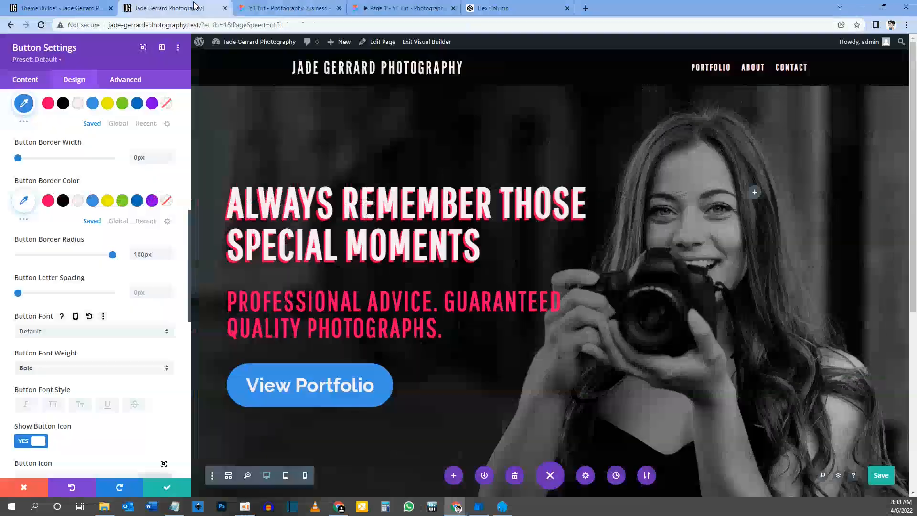
{"action": "left_click", "coordinate": [53, 405]}
Turn off the icon on the "View Portfolio" button
{"action": "scroll", "coordinate": [35, 324], "scroll_direction": "down", "scroll_amount": 2}
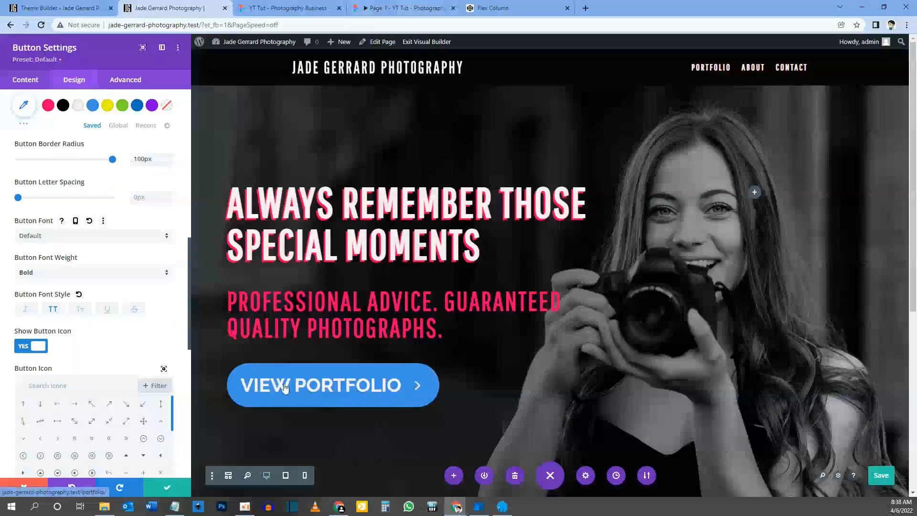
{"action": "left_click", "coordinate": [36, 348]}
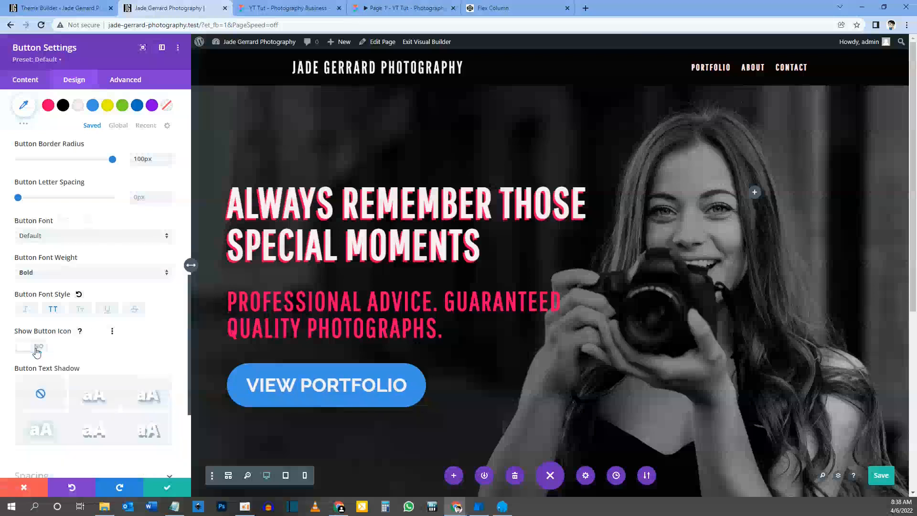
{"action": "left_click", "coordinate": [36, 351]}
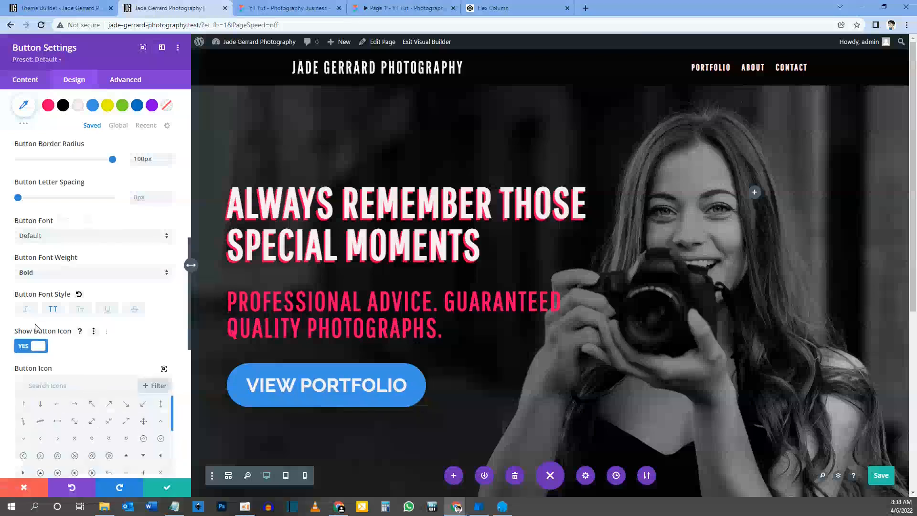
{"action": "scroll", "coordinate": [39, 330], "scroll_direction": "down", "scroll_amount": 2}
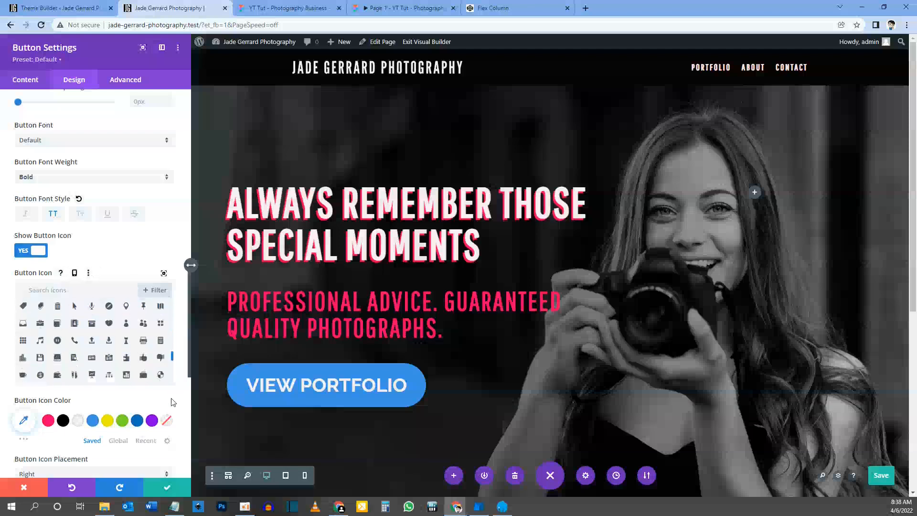
{"action": "left_click", "coordinate": [36, 251]}
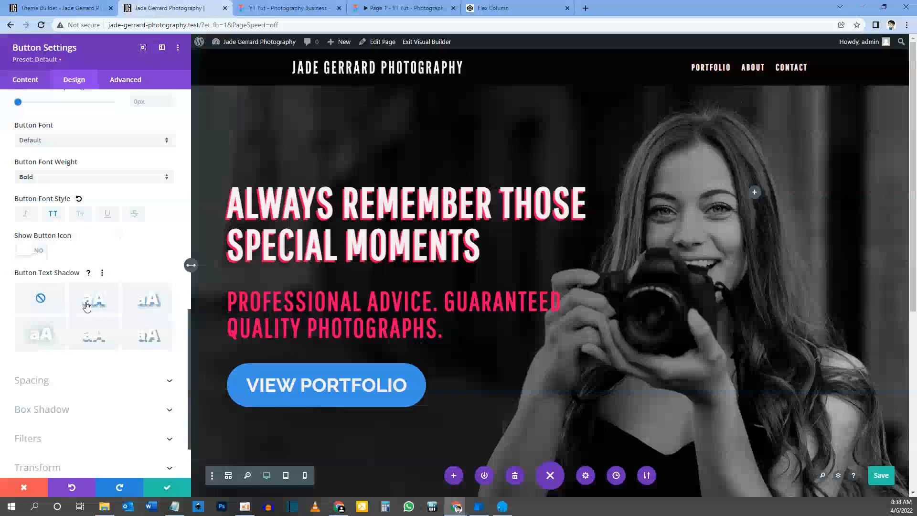
Check the button's width in the Figma prototype and set its linked left and right padding to 100px
{"action": "scroll", "coordinate": [86, 306], "scroll_direction": "down", "scroll_amount": 2}
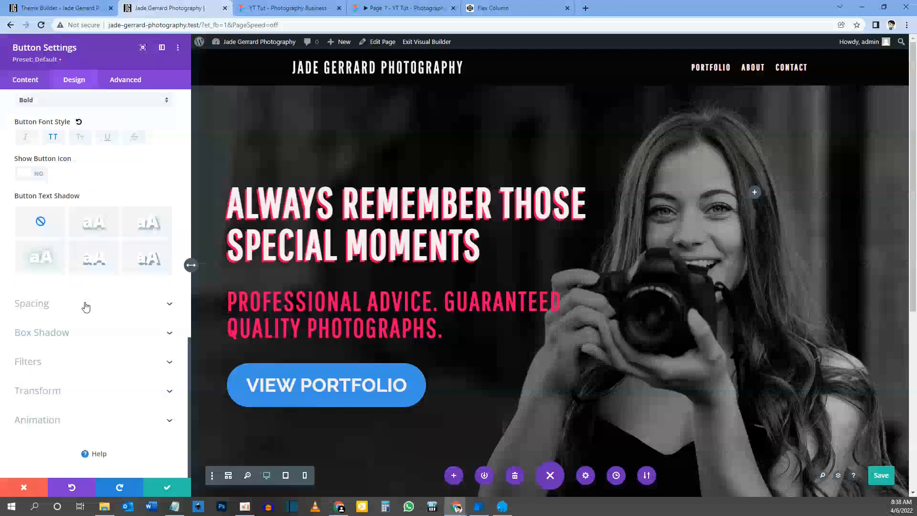
{"action": "left_click", "coordinate": [46, 306]}
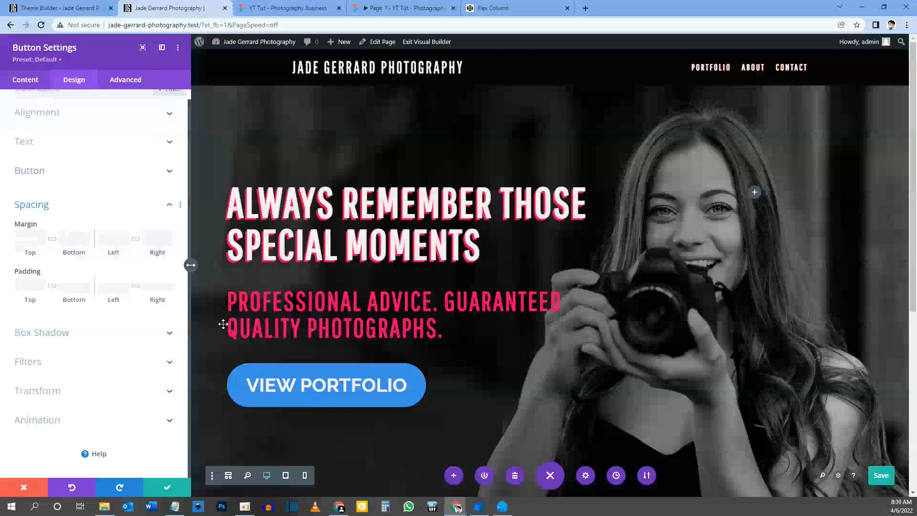
{"action": "left_click", "coordinate": [422, 6]}
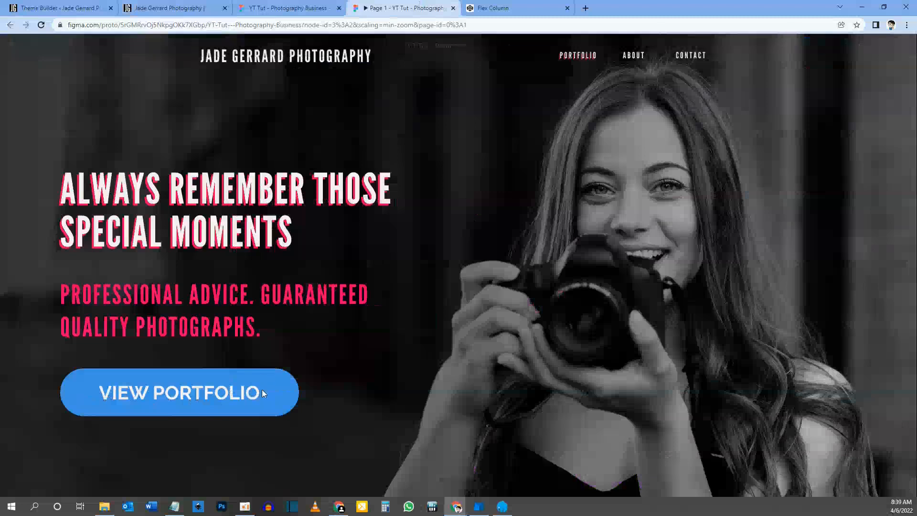
{"action": "left_click", "coordinate": [185, 6]}
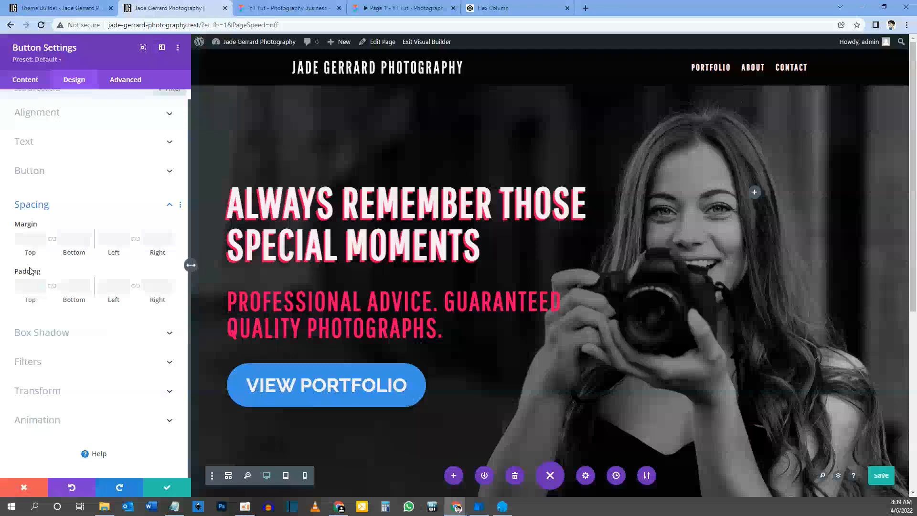
{"action": "left_click", "coordinate": [137, 287]}
{"action": "left_click", "coordinate": [108, 289]}
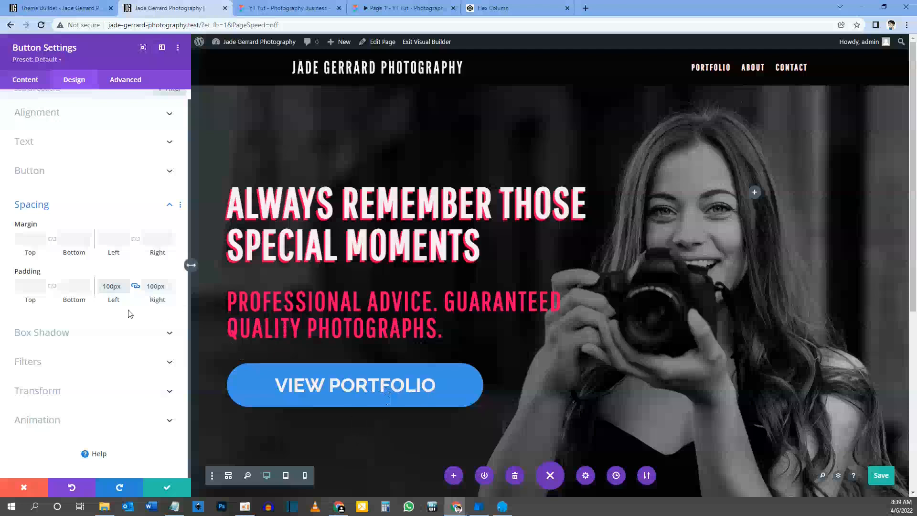
Enable responsive padding for the button, check the tablet layout, and set the phone left and right padding to 50px
{"action": "mouse_move", "coordinate": [46, 277]}
{"action": "left_click", "coordinate": [62, 272]}
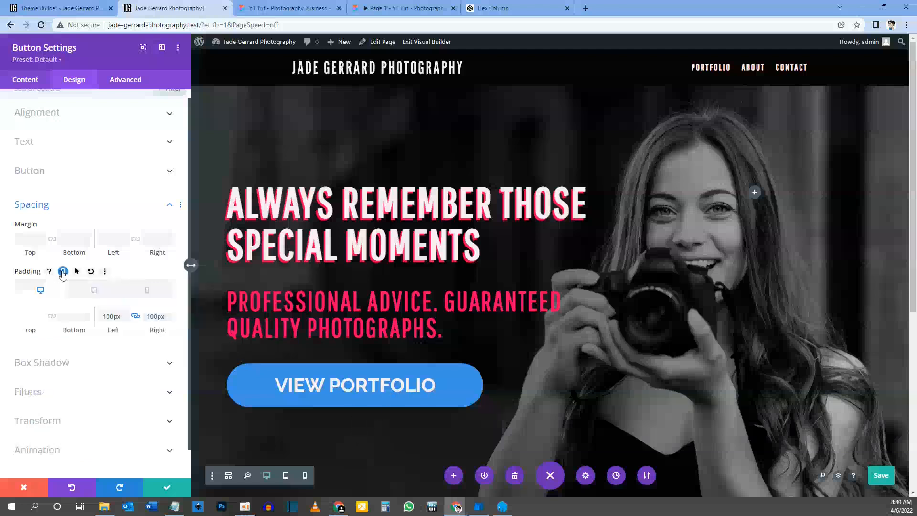
{"action": "left_click", "coordinate": [94, 290]}
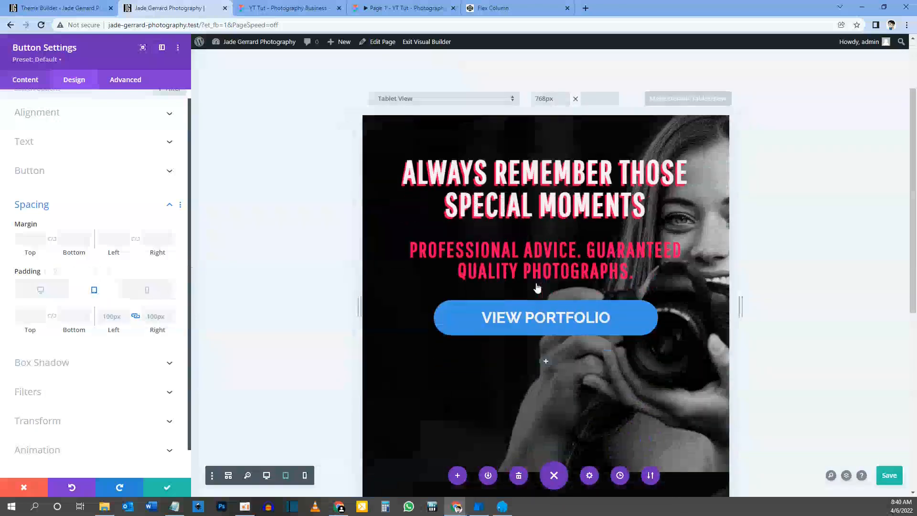
{"action": "left_click", "coordinate": [153, 292]}
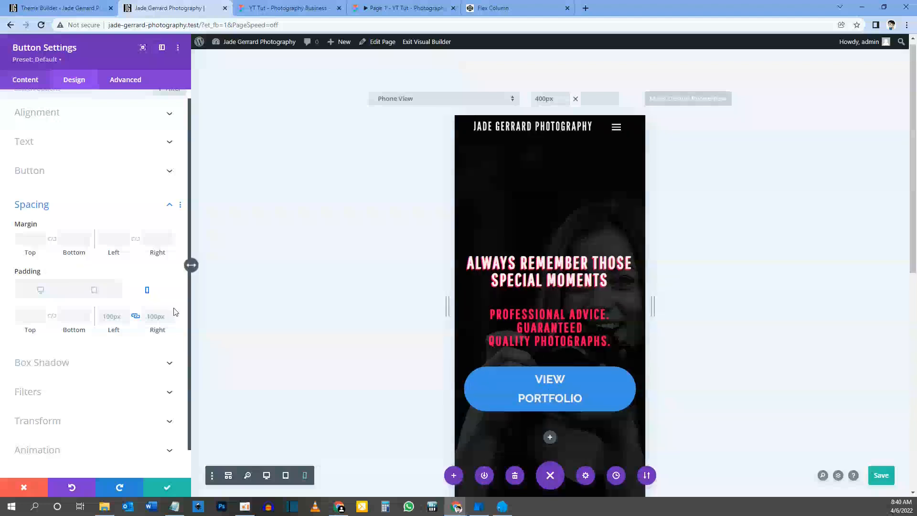
{"action": "left_click", "coordinate": [104, 317]}
{"action": "type", "text": "50"}
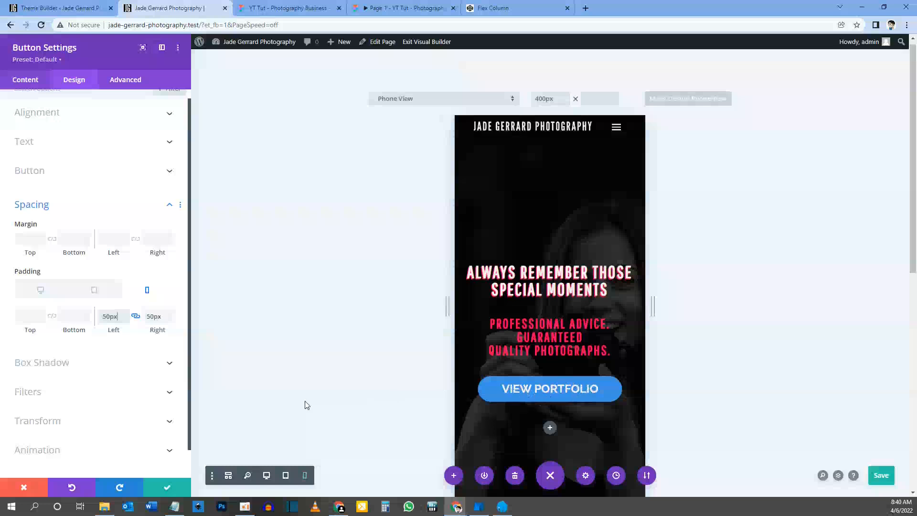
Apply the button settings, return to the desktop view, and save the page
{"action": "left_click", "coordinate": [162, 485]}
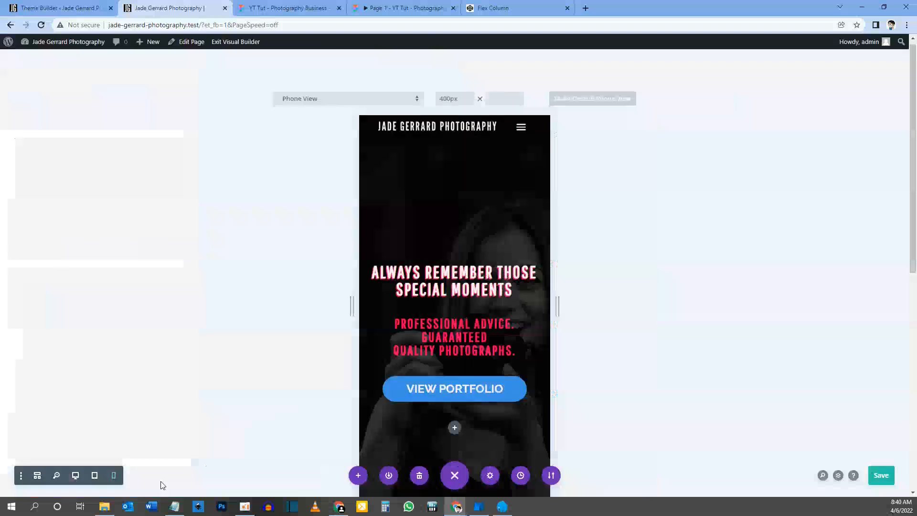
{"action": "left_click", "coordinate": [76, 475]}
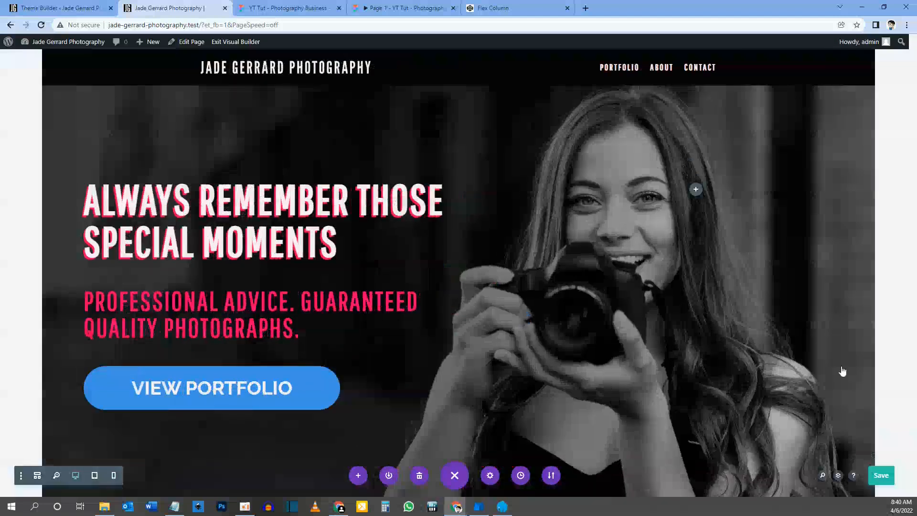
{"action": "key", "text": "ctrl+s"}
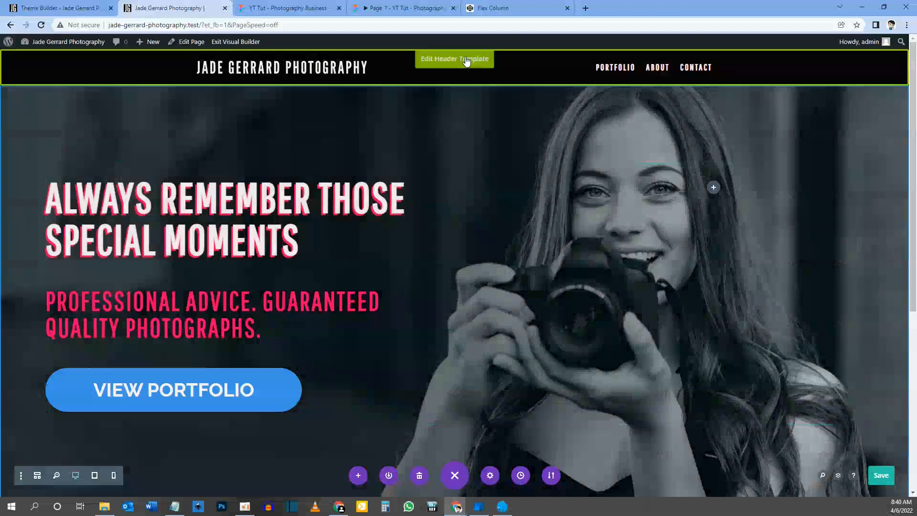
Open the live site in a new tab through the dashboard and examine the home page from header to footer
{"action": "mouse_move", "coordinate": [94, 45]}
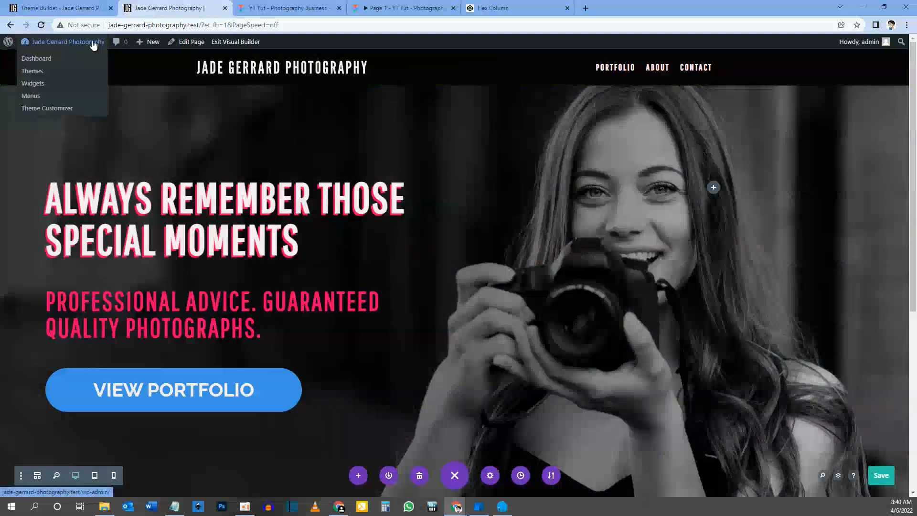
{"action": "left_click", "coordinate": [94, 45]}
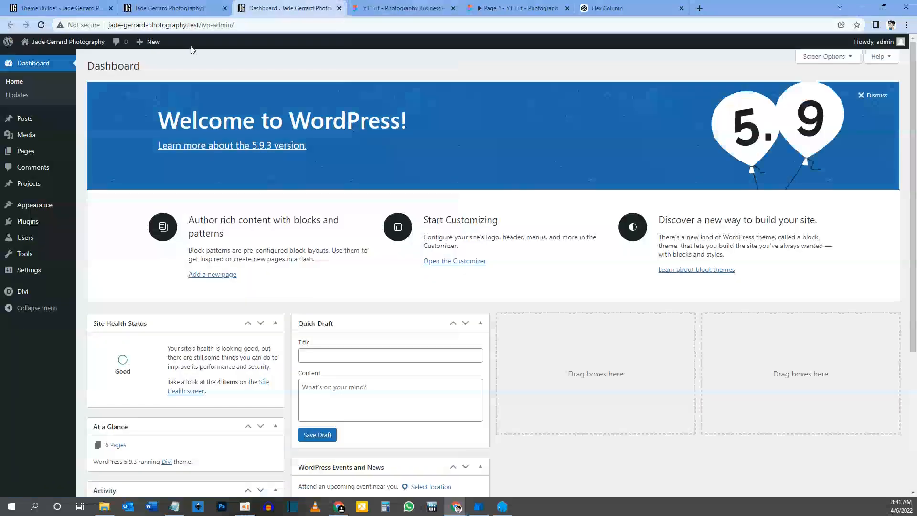
{"action": "left_click", "coordinate": [66, 52]}
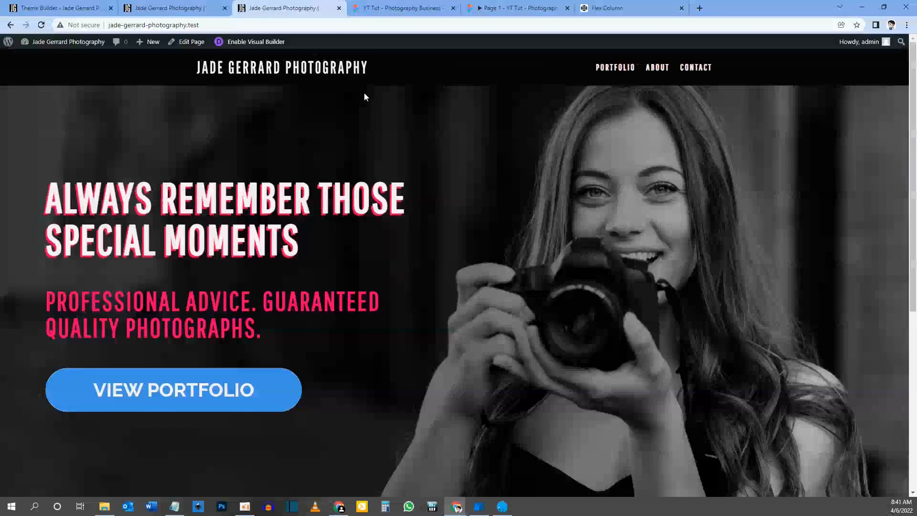
{"action": "scroll", "coordinate": [488, 231], "scroll_direction": "down", "scroll_amount": 3}
{"action": "scroll", "coordinate": [488, 231], "scroll_direction": "up", "scroll_amount": 3}
{"action": "scroll", "coordinate": [317, 235], "scroll_direction": "down", "scroll_amount": 6}
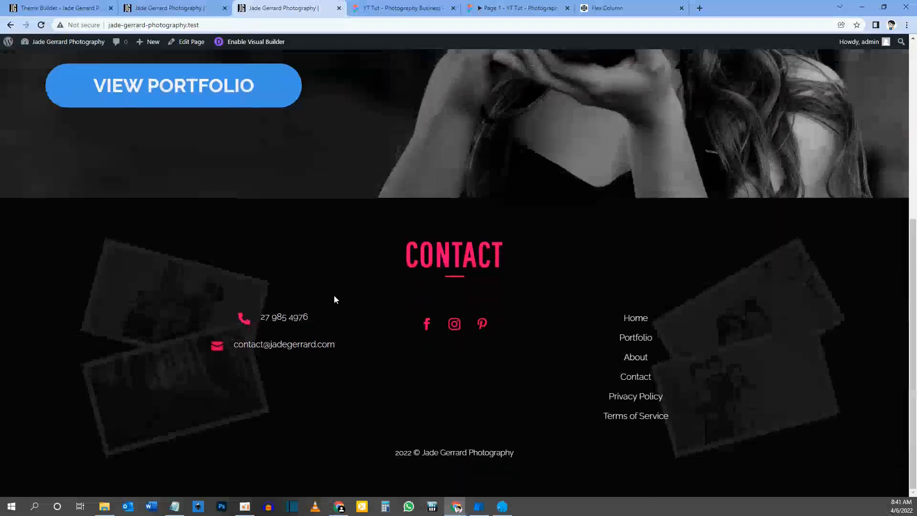
{"action": "scroll", "coordinate": [334, 299], "scroll_direction": "up", "scroll_amount": 6}
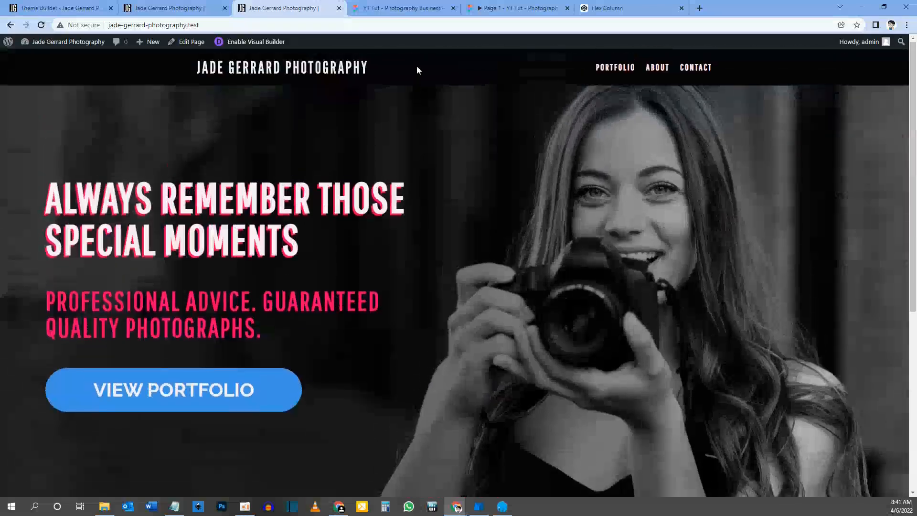
{"action": "scroll", "coordinate": [337, 285], "scroll_direction": "down", "scroll_amount": 6}
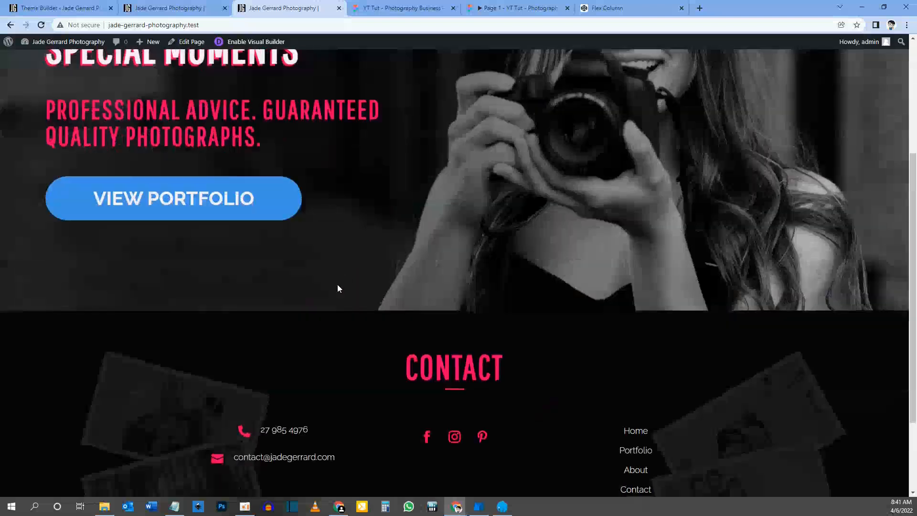
{"action": "scroll", "coordinate": [521, 306], "scroll_direction": "up", "scroll_amount": 6}
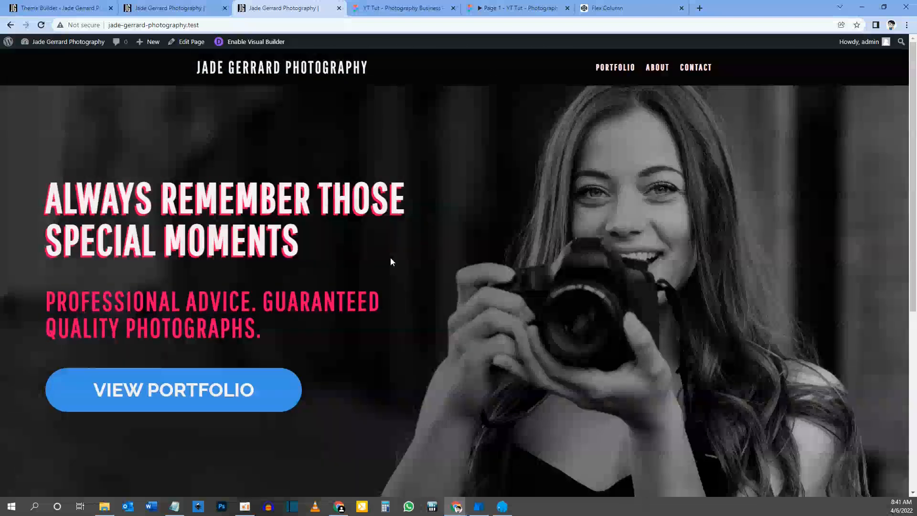
Return to the home page in the visual builder and start editing the header template
{"action": "left_click", "coordinate": [255, 43]}
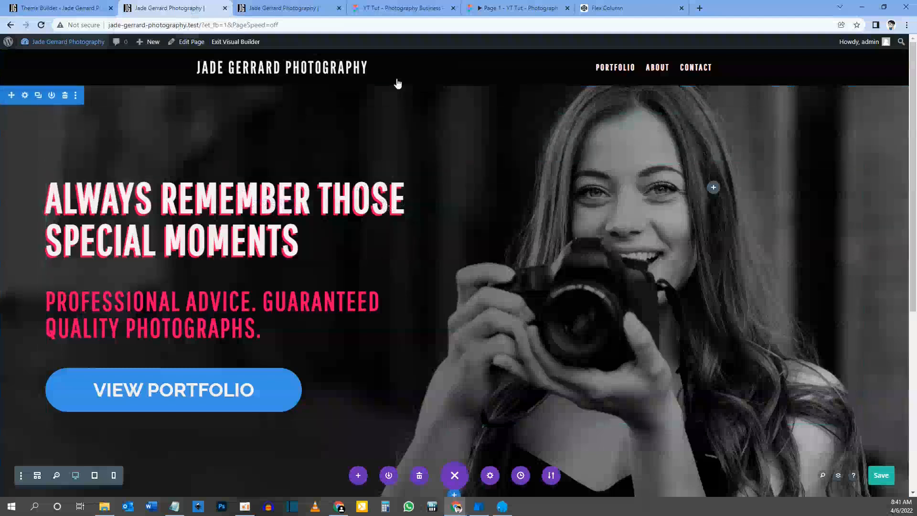
{"action": "mouse_move", "coordinate": [395, 70]}
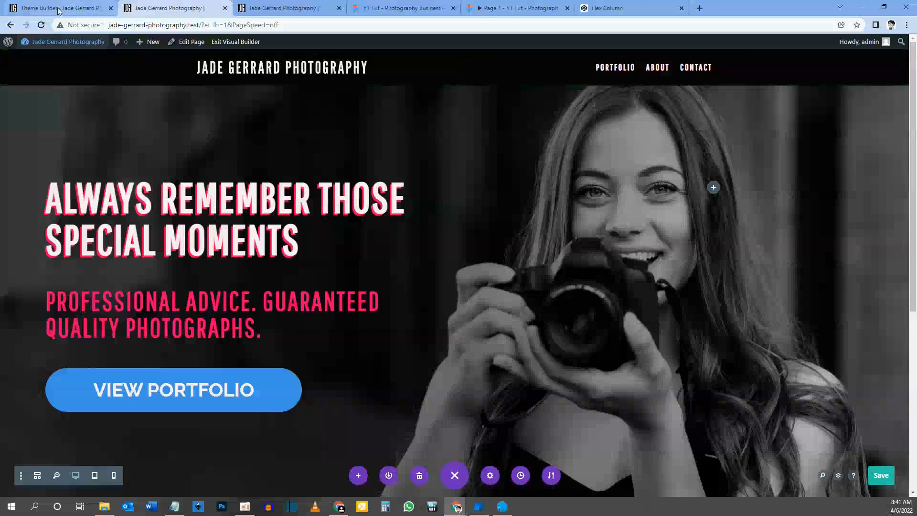
{"action": "left_click", "coordinate": [76, 8]}
{"action": "left_click", "coordinate": [196, 4]}
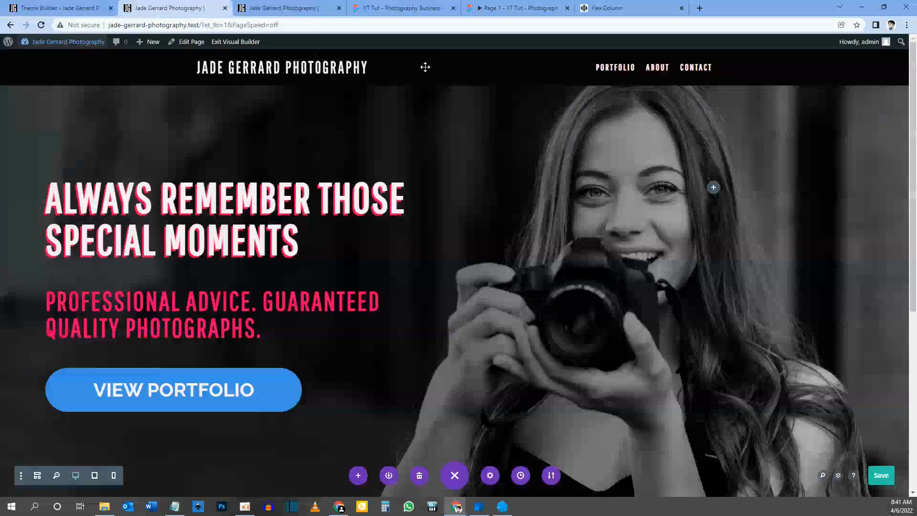
{"action": "mouse_move", "coordinate": [457, 70]}
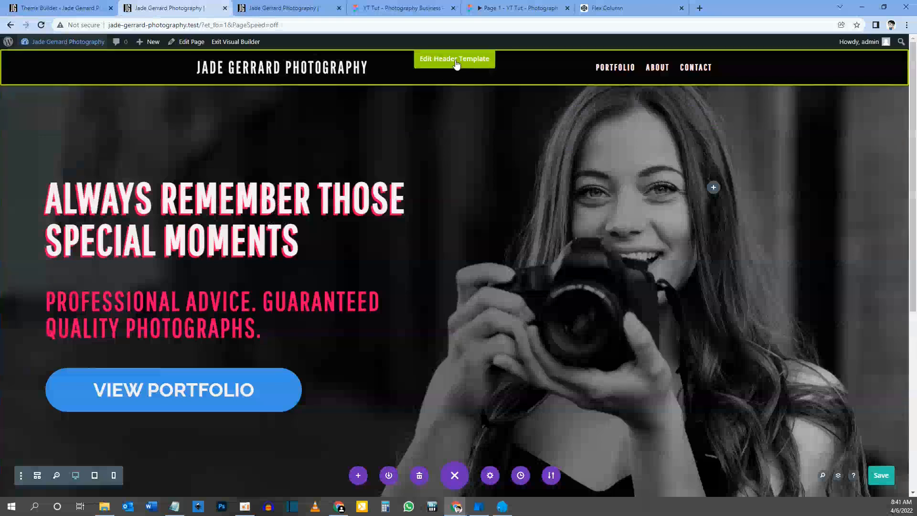
{"action": "left_click", "coordinate": [457, 64]}
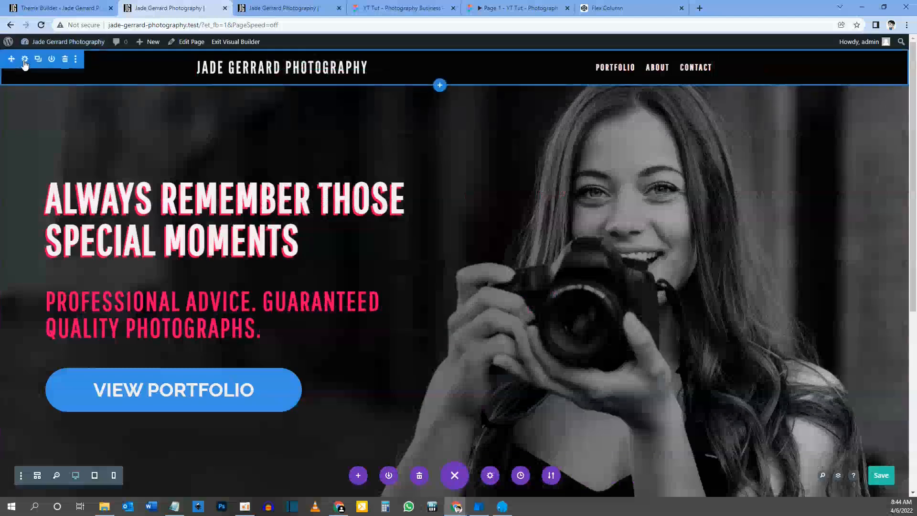
Open the header section's settings and make its background color transparent
{"action": "left_click", "coordinate": [25, 64]}
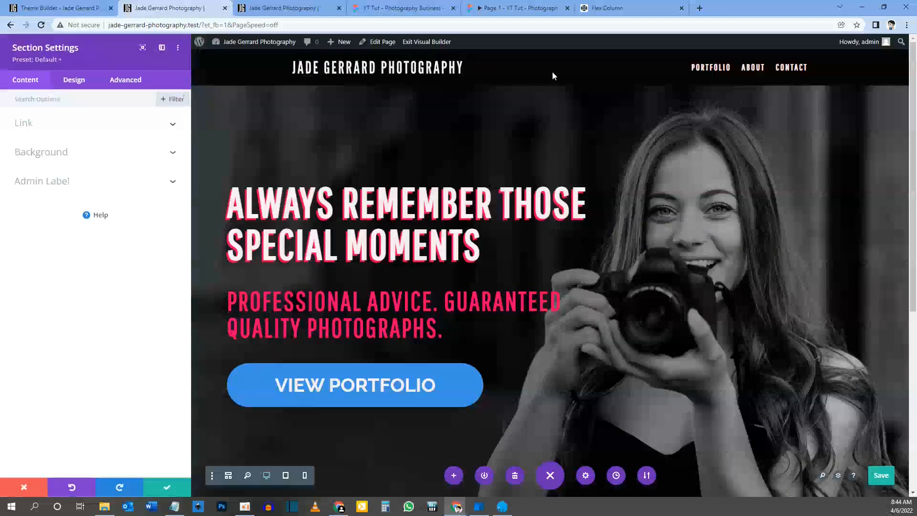
{"action": "left_click", "coordinate": [47, 151]}
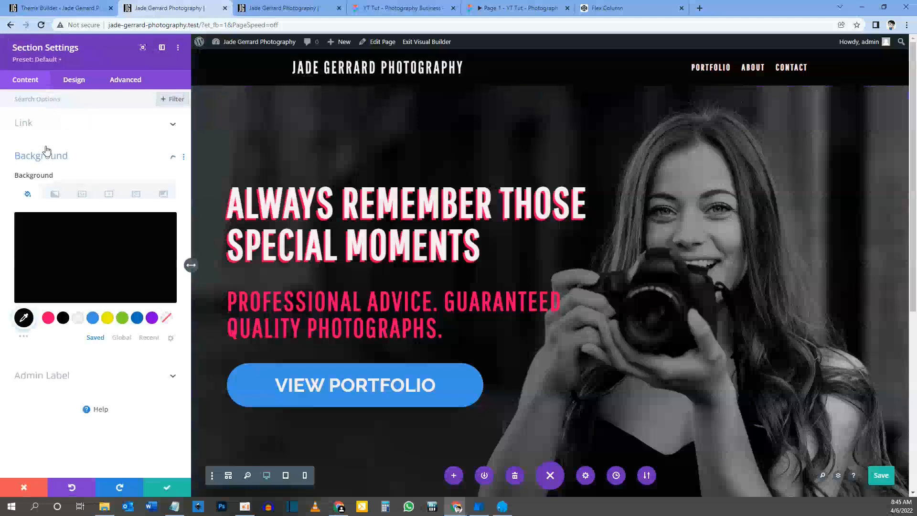
{"action": "left_click", "coordinate": [166, 320]}
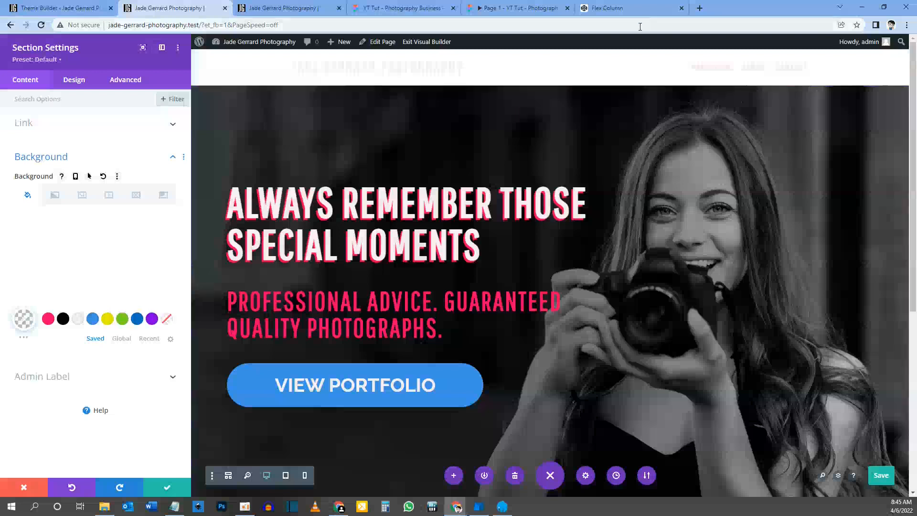
Set the header section's position to Absolute, save the change and apply the section settings
{"action": "left_click", "coordinate": [133, 84]}
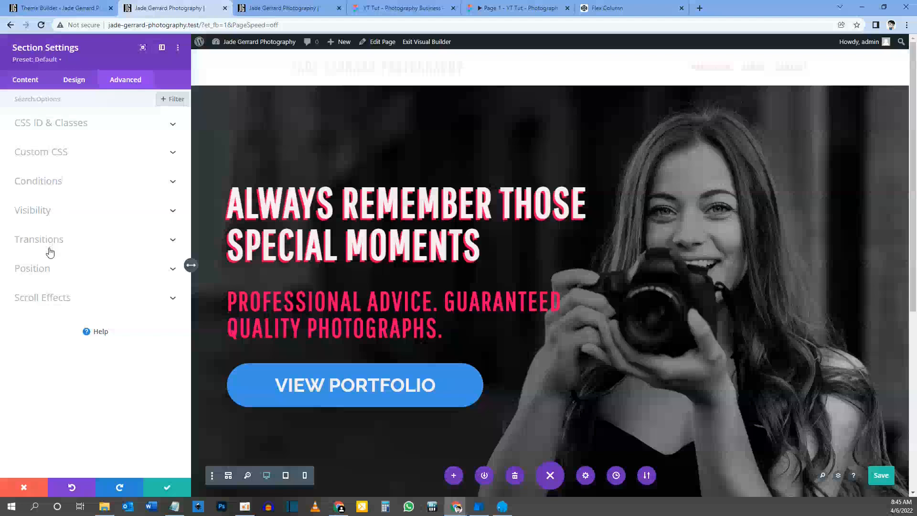
{"action": "left_click", "coordinate": [43, 276]}
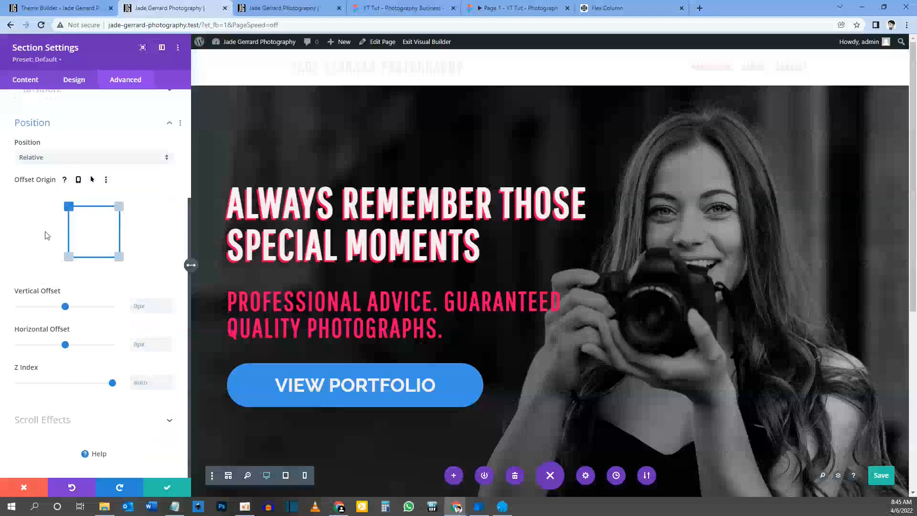
{"action": "left_click", "coordinate": [32, 160]}
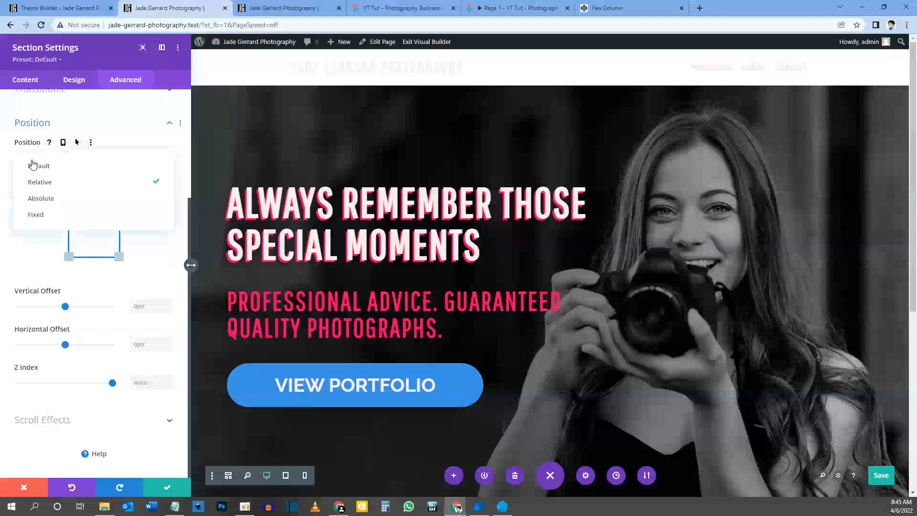
{"action": "left_click", "coordinate": [41, 204]}
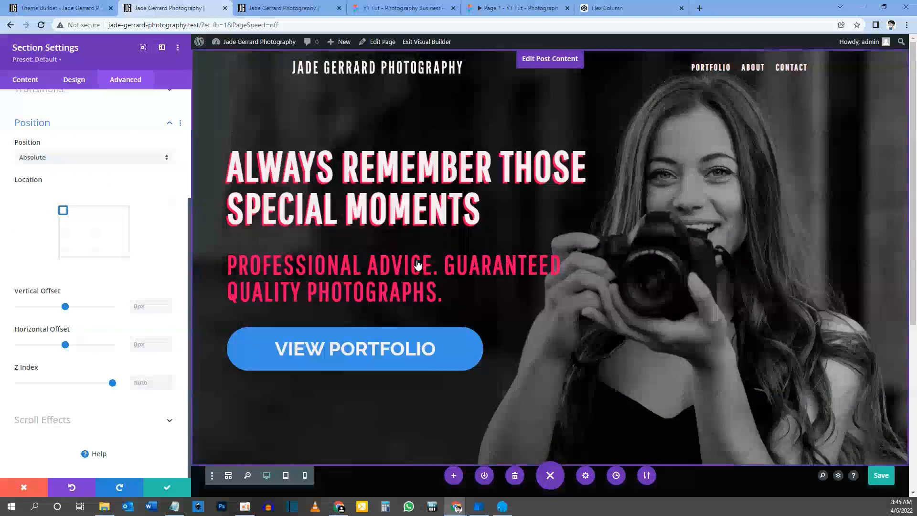
{"action": "key", "text": "ctrl+s"}
{"action": "left_click", "coordinate": [172, 486]}
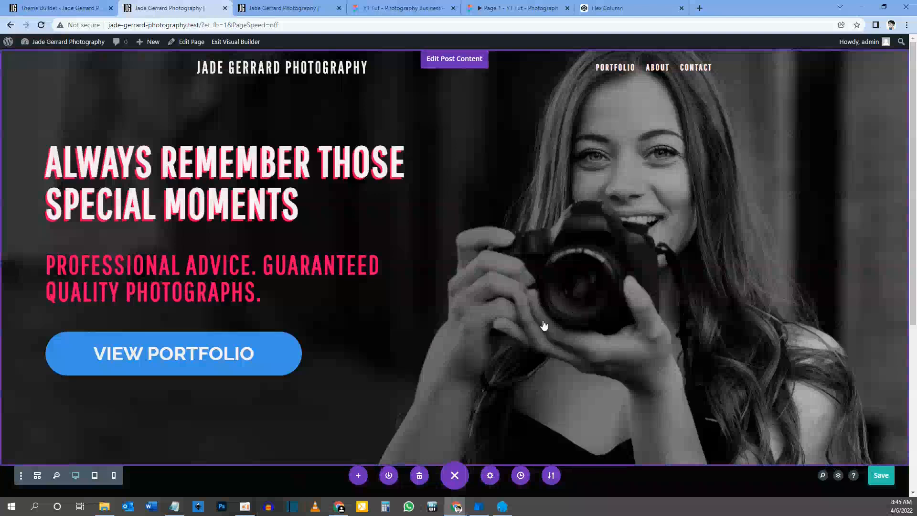
Switch to editing the post content and open the hero section's settings through the Layers view
{"action": "mouse_move", "coordinate": [43, 69]}
{"action": "right_click", "coordinate": [447, 138]}
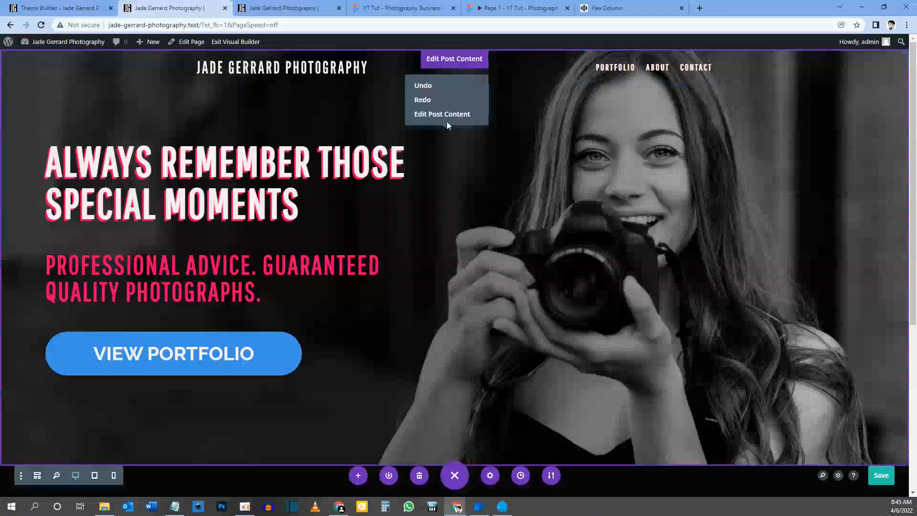
{"action": "left_click", "coordinate": [441, 115]}
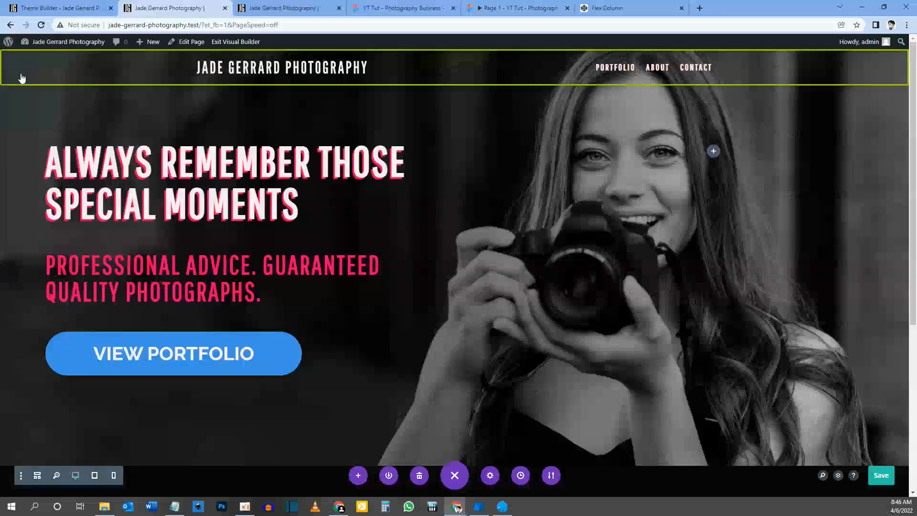
{"action": "right_click", "coordinate": [105, 114]}
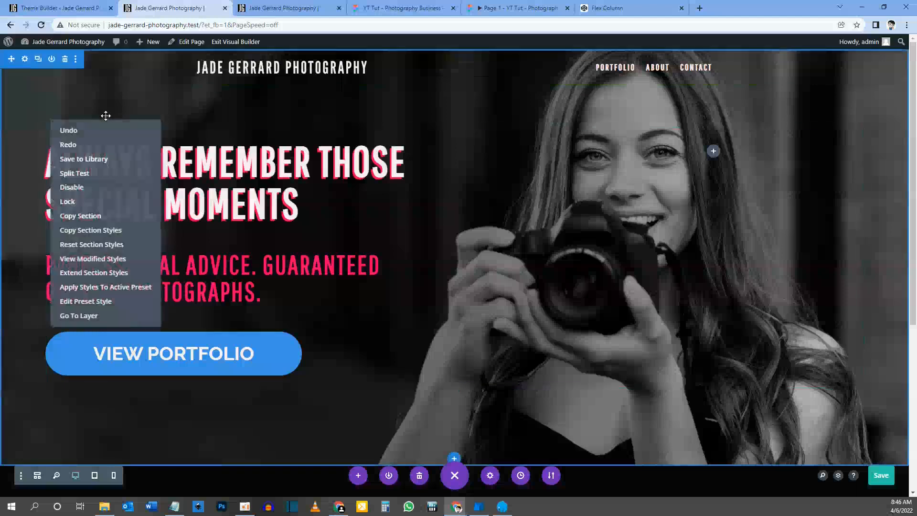
{"action": "left_click", "coordinate": [85, 316]}
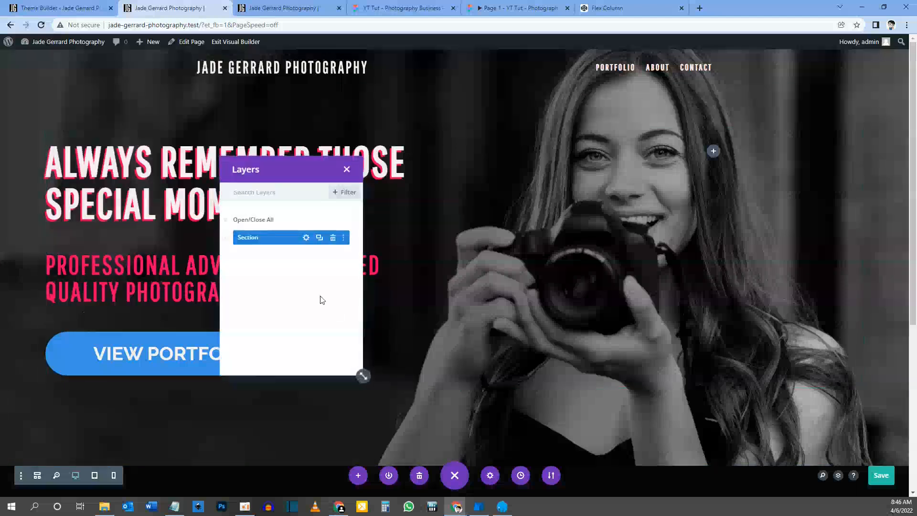
{"action": "left_click", "coordinate": [306, 237]}
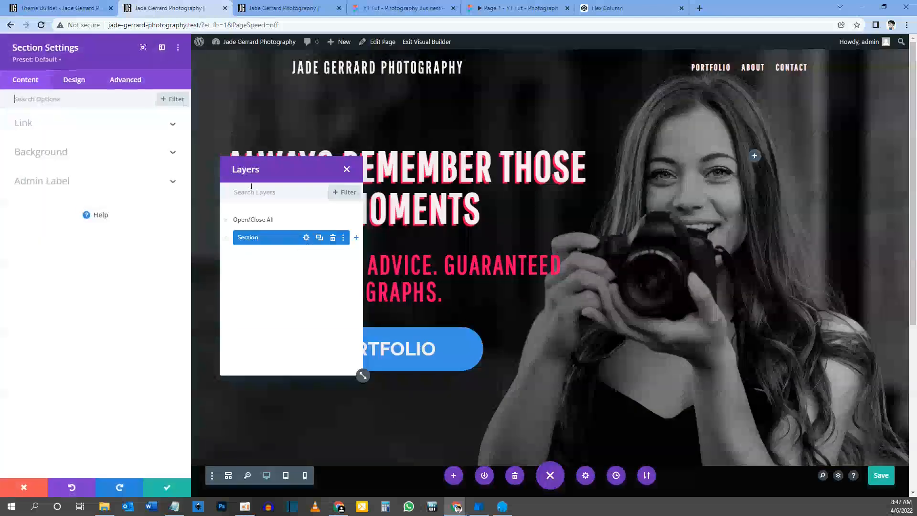
Set the hero section's minimum height to 100vh, apply it, close the Layers view and save the page
{"action": "left_click", "coordinate": [75, 82]}
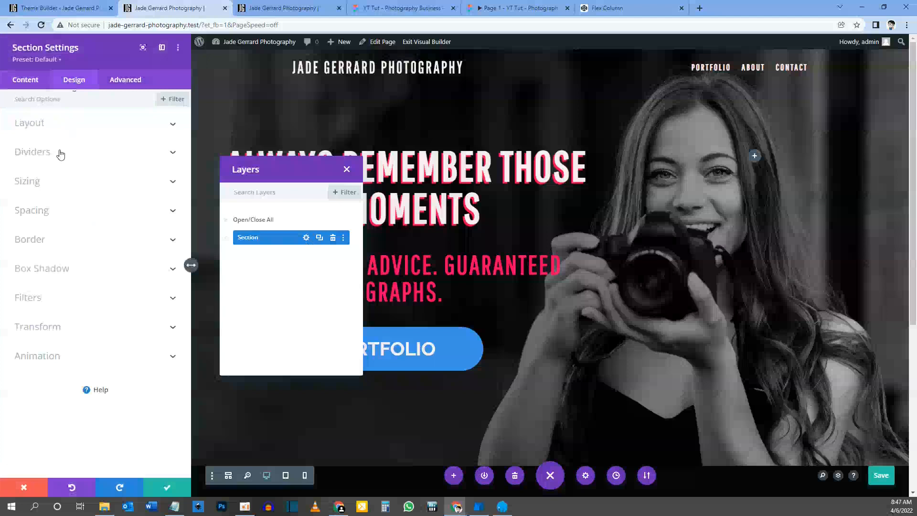
{"action": "left_click", "coordinate": [40, 187]}
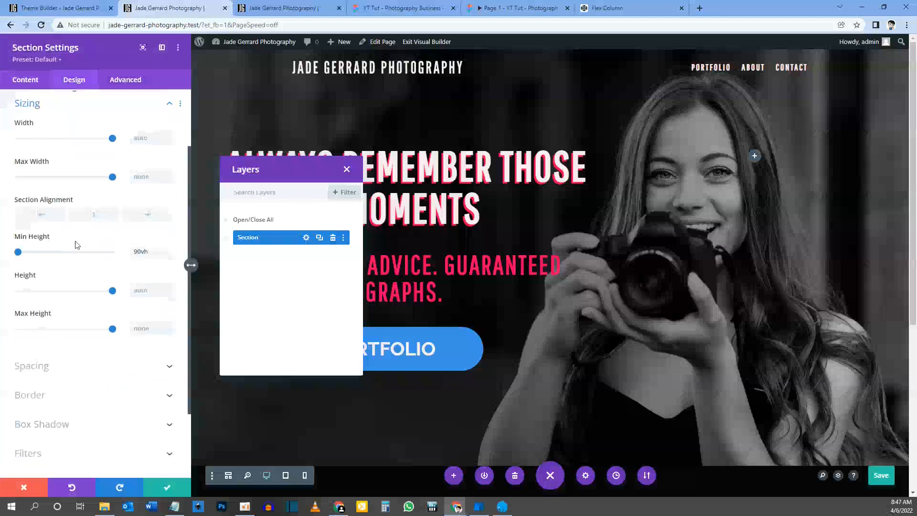
{"action": "left_click_drag", "start_coordinate": [141, 251], "coordinate": [131, 256]}
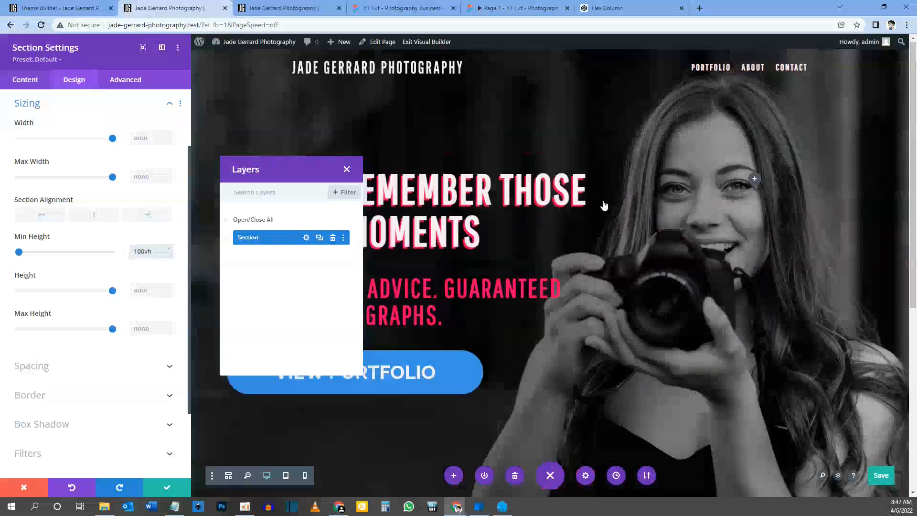
{"action": "left_click", "coordinate": [167, 487]}
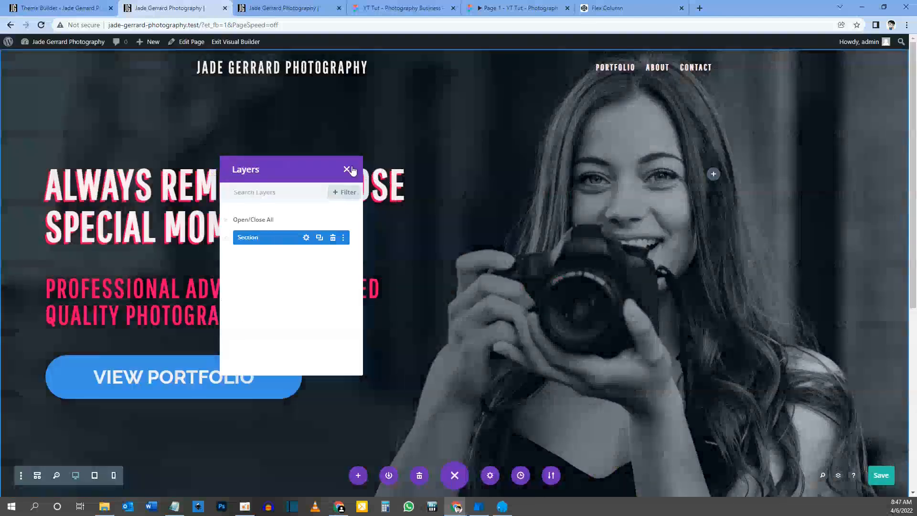
{"action": "left_click", "coordinate": [347, 171]}
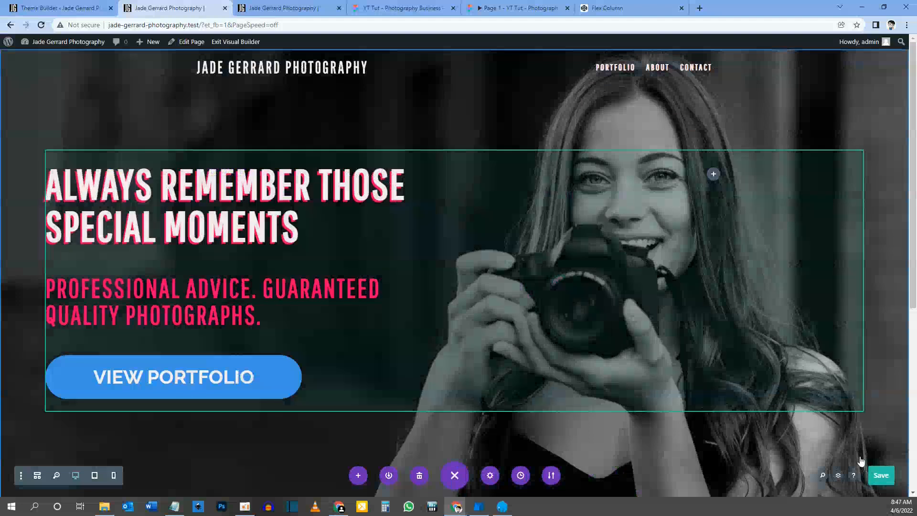
{"action": "left_click", "coordinate": [878, 475]}
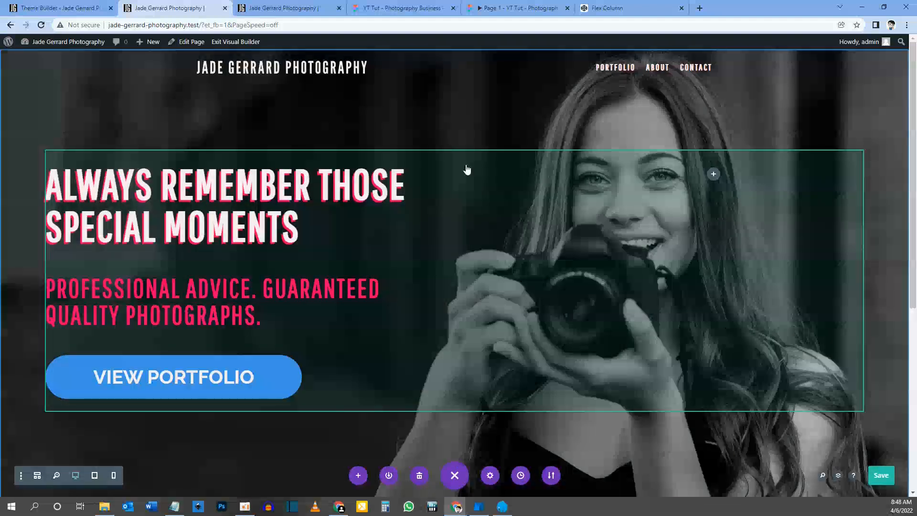
Reload the live home page and examine the hero section, the overlaid header and the footer
{"action": "left_click", "coordinate": [286, 7]}
{"action": "key", "text": "F5"}
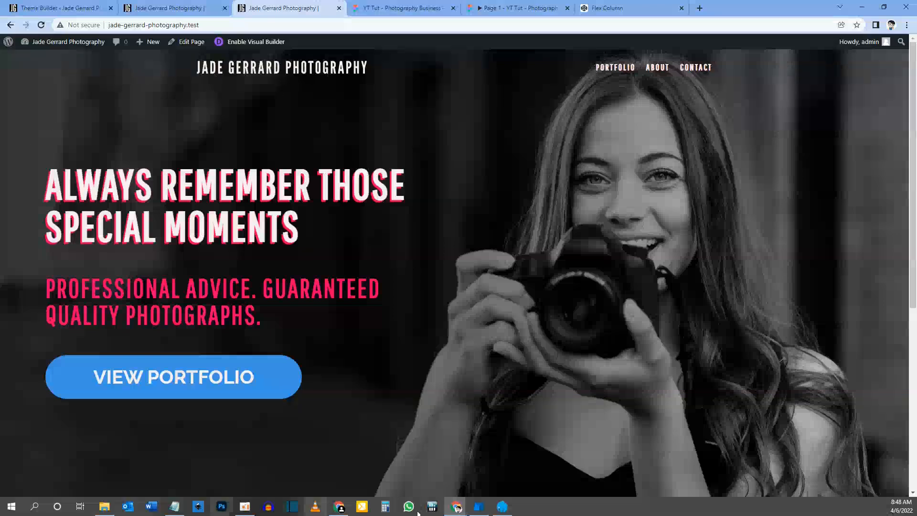
{"action": "scroll", "coordinate": [400, 237], "scroll_direction": "down", "scroll_amount": 5}
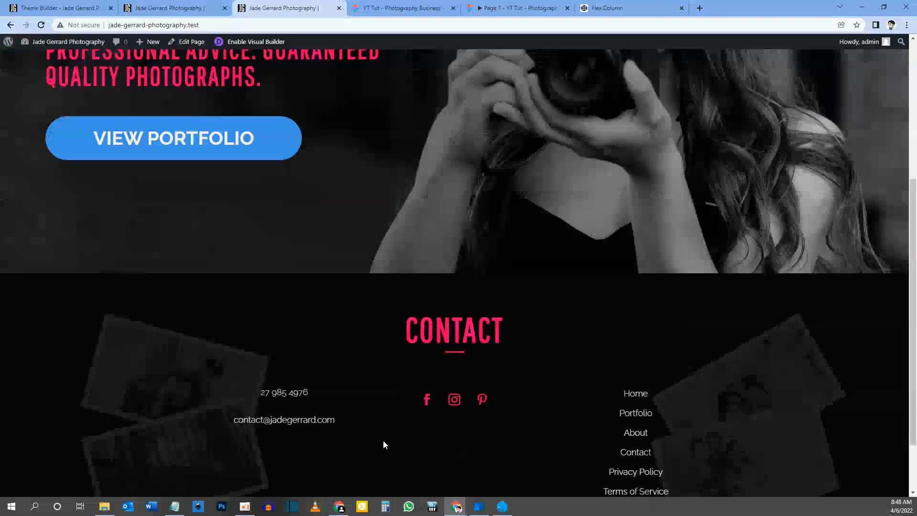
{"action": "scroll", "coordinate": [425, 365], "scroll_direction": "up", "scroll_amount": 5}
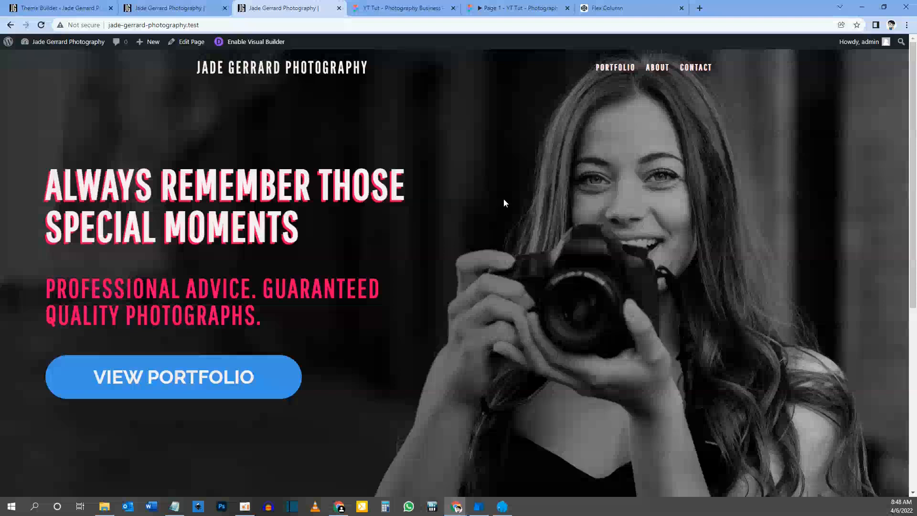
Switch to the Figma prototype and examine the whole home page design, from the hero through all content sections to the contact footer
{"action": "left_click", "coordinate": [411, 8]}
{"action": "left_click", "coordinate": [480, 9]}
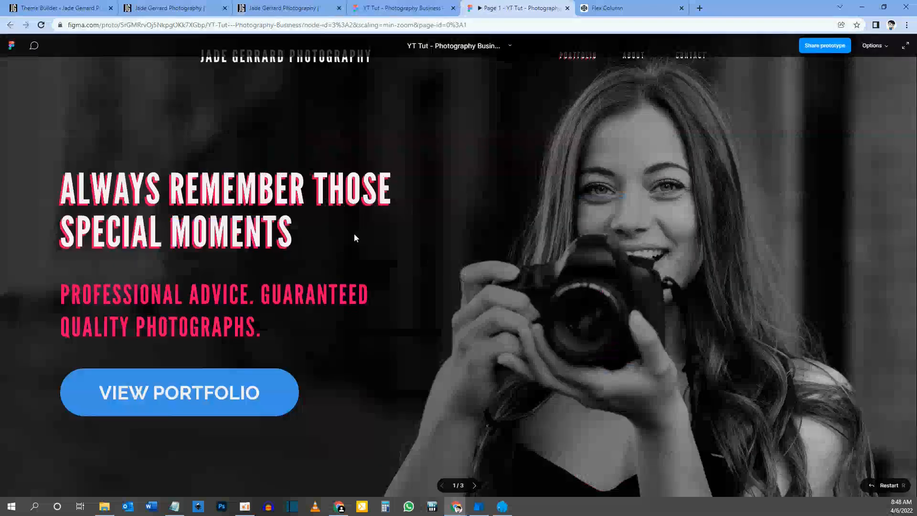
{"action": "scroll", "coordinate": [353, 234], "scroll_direction": "down", "scroll_amount": 10}
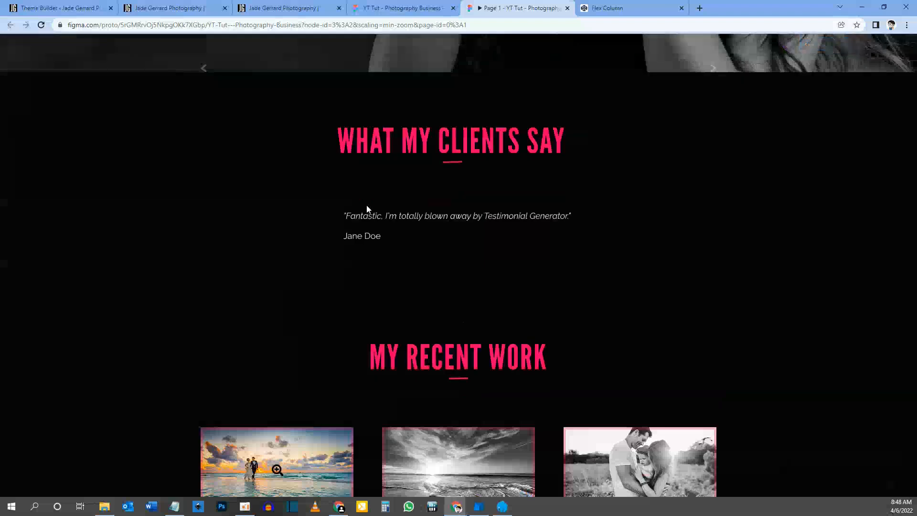
{"action": "scroll", "coordinate": [363, 224], "scroll_direction": "down", "scroll_amount": 15}
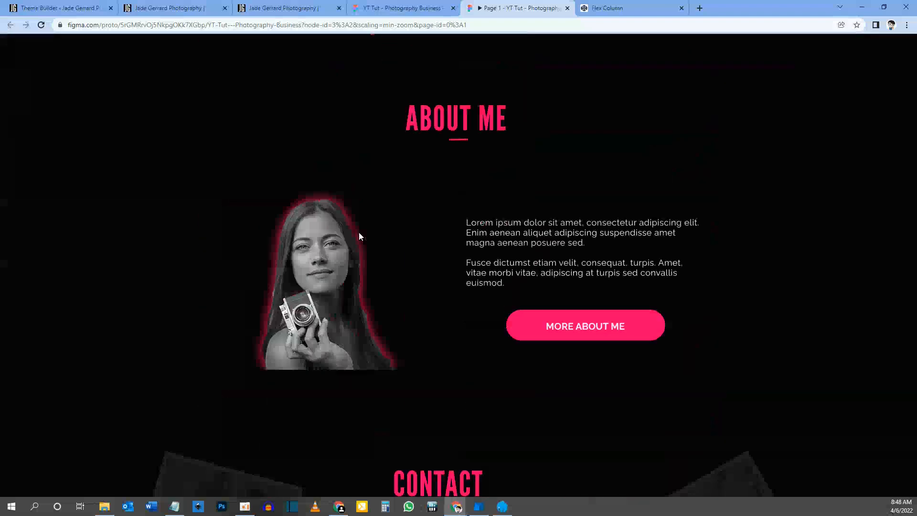
{"action": "scroll", "coordinate": [359, 236], "scroll_direction": "down", "scroll_amount": 3}
{"action": "scroll", "coordinate": [359, 237], "scroll_direction": "up", "scroll_amount": 15}
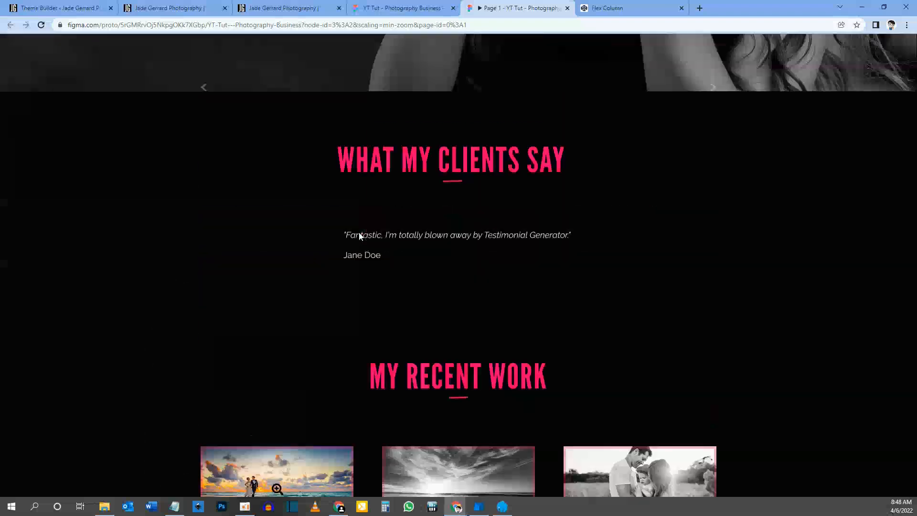
{"action": "scroll", "coordinate": [359, 235], "scroll_direction": "up", "scroll_amount": 5}
{"action": "scroll", "coordinate": [359, 236], "scroll_direction": "down", "scroll_amount": 15}
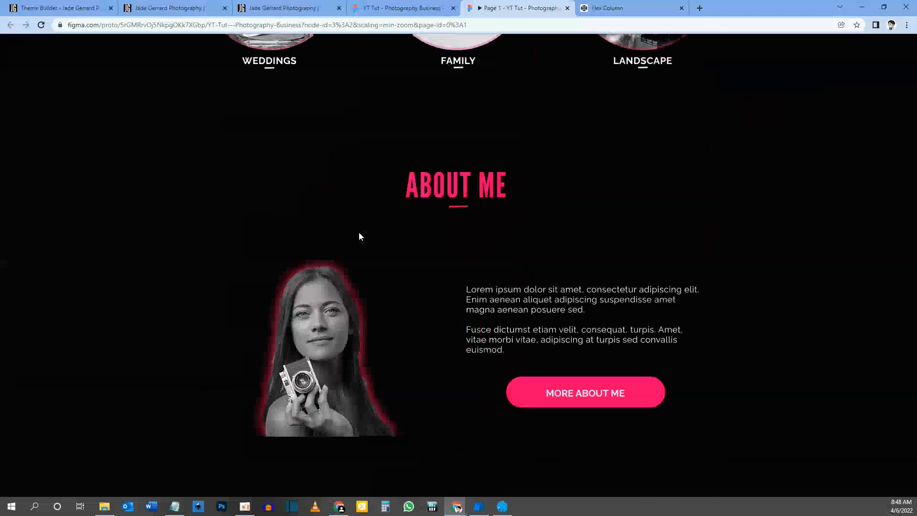
{"action": "scroll", "coordinate": [359, 237], "scroll_direction": "up", "scroll_amount": 6}
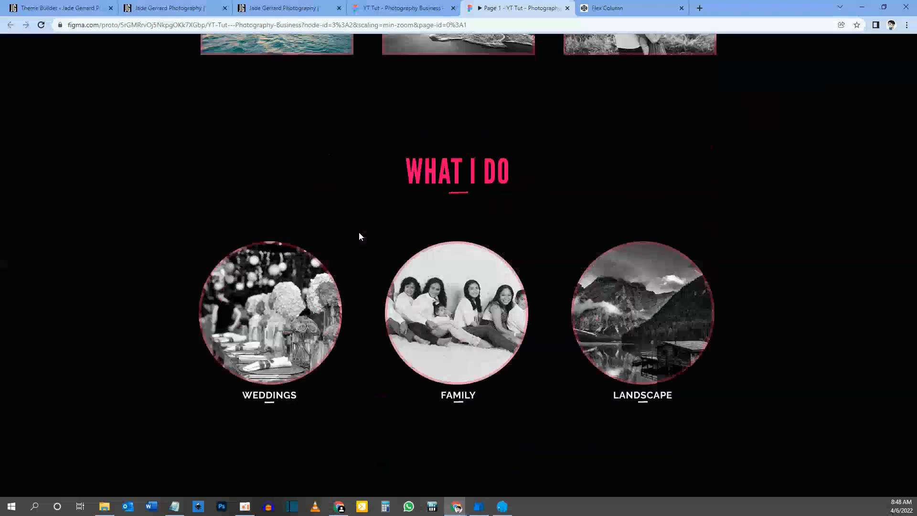
{"action": "scroll", "coordinate": [359, 236], "scroll_direction": "up", "scroll_amount": 6}
{"action": "scroll", "coordinate": [359, 236], "scroll_direction": "up", "scroll_amount": 4}
{"action": "scroll", "coordinate": [359, 233], "scroll_direction": "down", "scroll_amount": 12}
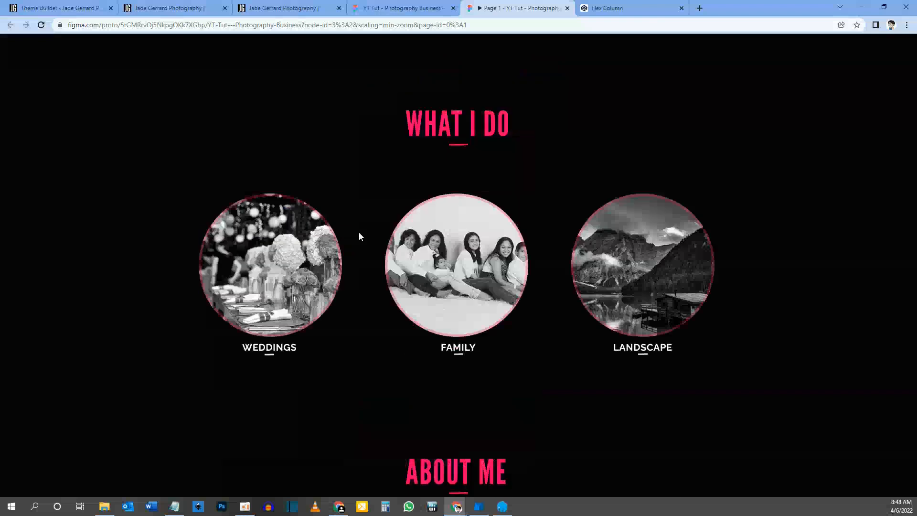
{"action": "scroll", "coordinate": [359, 233], "scroll_direction": "up", "scroll_amount": 11}
{"action": "scroll", "coordinate": [359, 237], "scroll_direction": "up", "scroll_amount": 7}
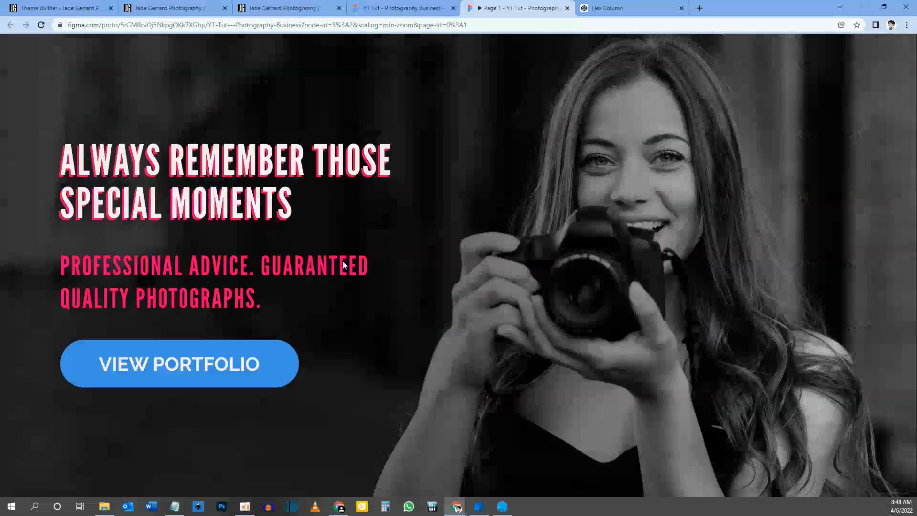
{"action": "scroll", "coordinate": [341, 262], "scroll_direction": "down", "scroll_amount": 9}
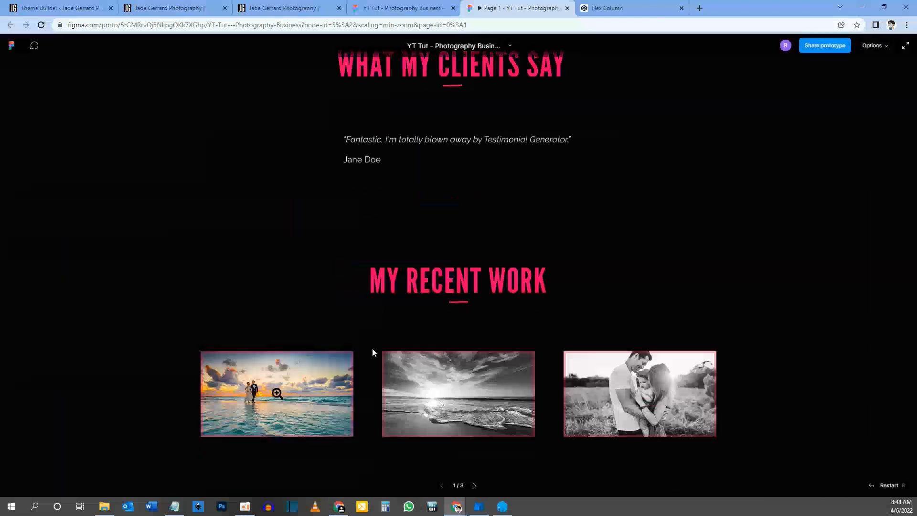
{"action": "scroll", "coordinate": [370, 353], "scroll_direction": "down", "scroll_amount": 8}
{"action": "scroll", "coordinate": [369, 353], "scroll_direction": "up", "scroll_amount": 14}
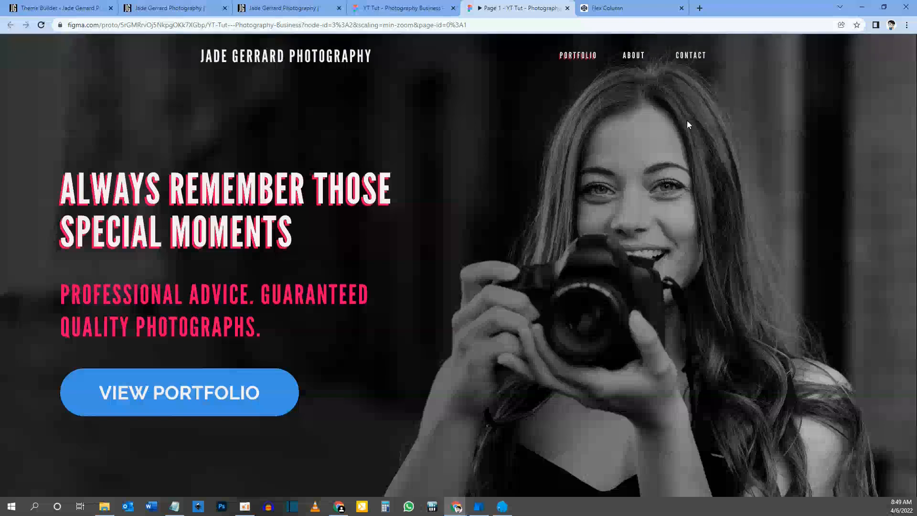
{"action": "scroll", "coordinate": [591, 319], "scroll_direction": "down", "scroll_amount": 20}
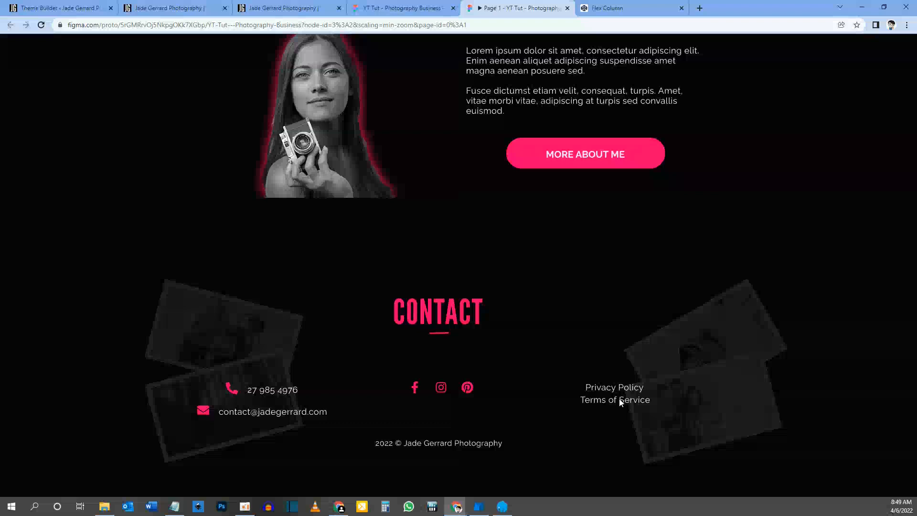
{"action": "scroll", "coordinate": [811, 286], "scroll_direction": "up", "scroll_amount": 15}
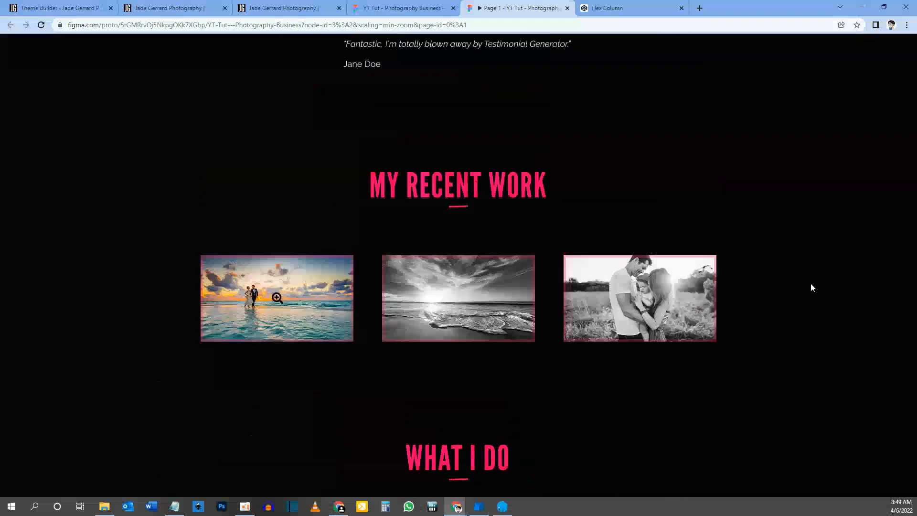
{"action": "scroll", "coordinate": [590, 225], "scroll_direction": "up", "scroll_amount": 10}
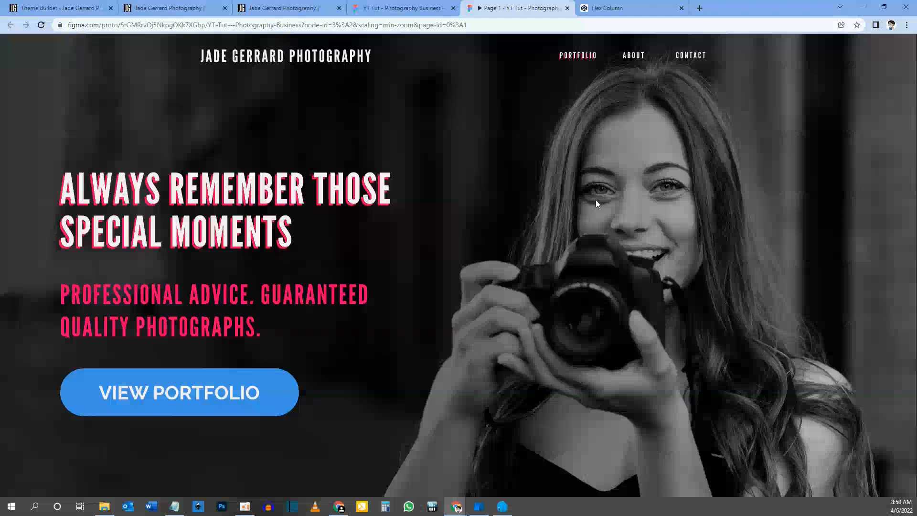
{"action": "scroll", "coordinate": [595, 200], "scroll_direction": "down", "scroll_amount": 15}
{"action": "scroll", "coordinate": [595, 200], "scroll_direction": "down", "scroll_amount": 5}
{"action": "scroll", "coordinate": [427, 202], "scroll_direction": "up", "scroll_amount": 8}
{"action": "scroll", "coordinate": [428, 203], "scroll_direction": "down", "scroll_amount": 15}
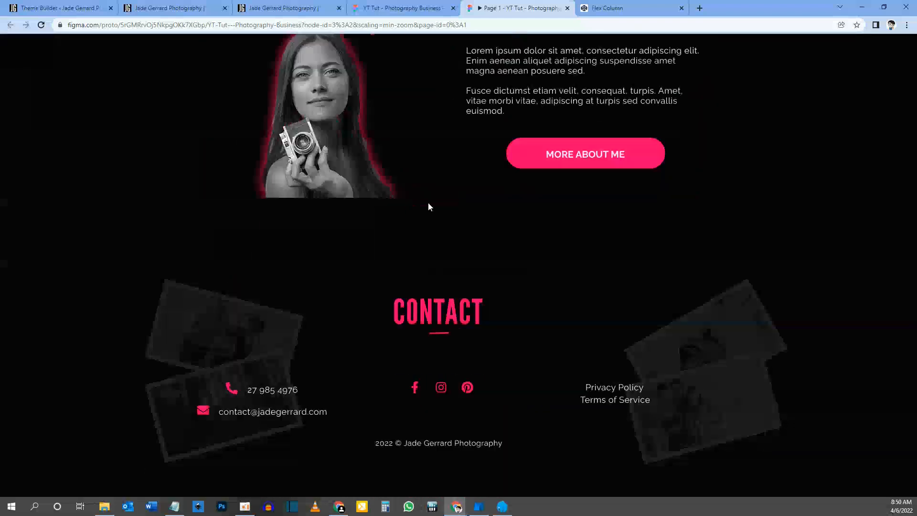
{"action": "scroll", "coordinate": [428, 202], "scroll_direction": "up", "scroll_amount": 20}
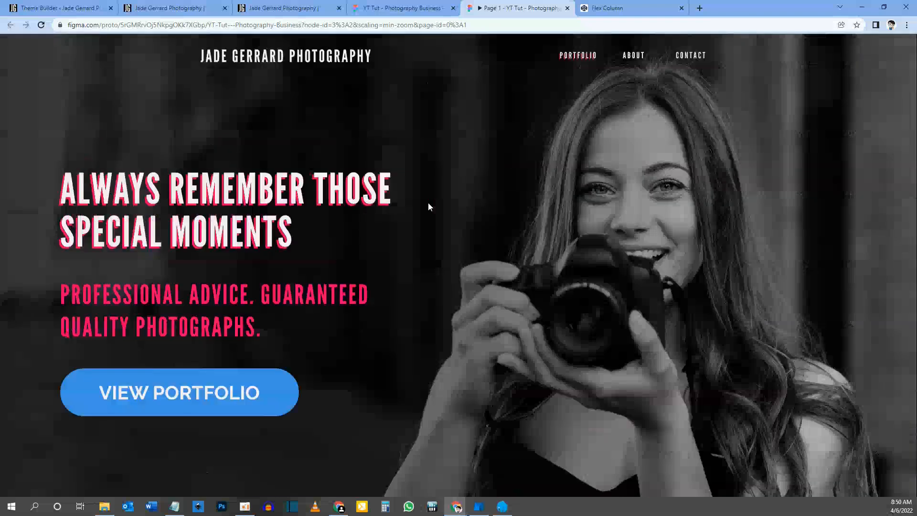
{"action": "scroll", "coordinate": [428, 204], "scroll_direction": "down", "scroll_amount": 20}
{"action": "scroll", "coordinate": [428, 207], "scroll_direction": "down", "scroll_amount": 5}
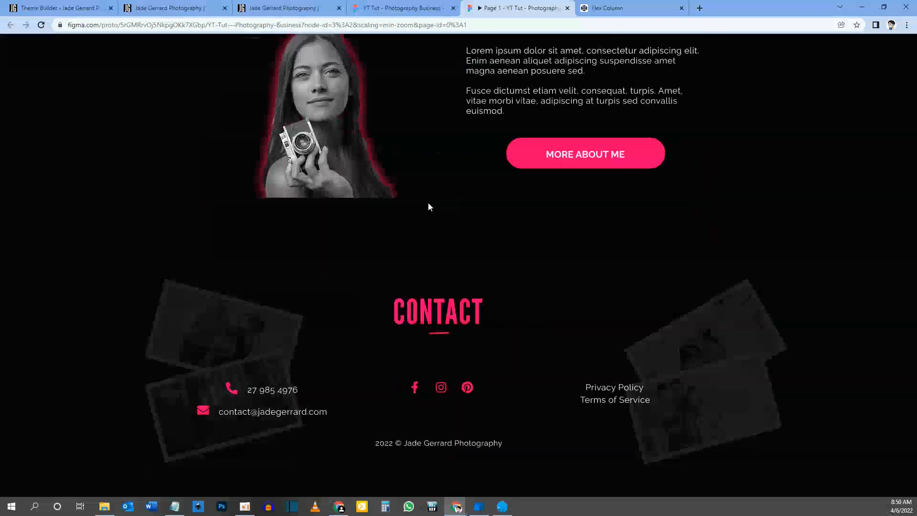
{"action": "scroll", "coordinate": [428, 207], "scroll_direction": "up", "scroll_amount": 20}
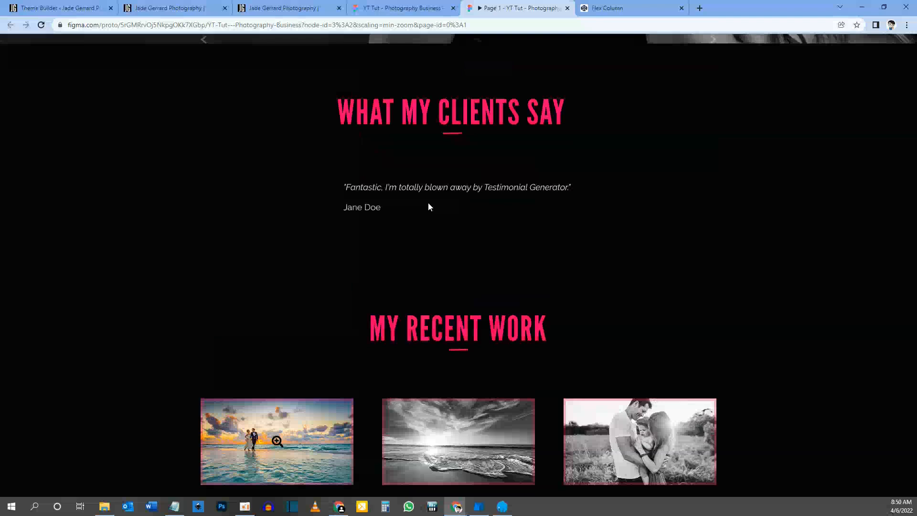